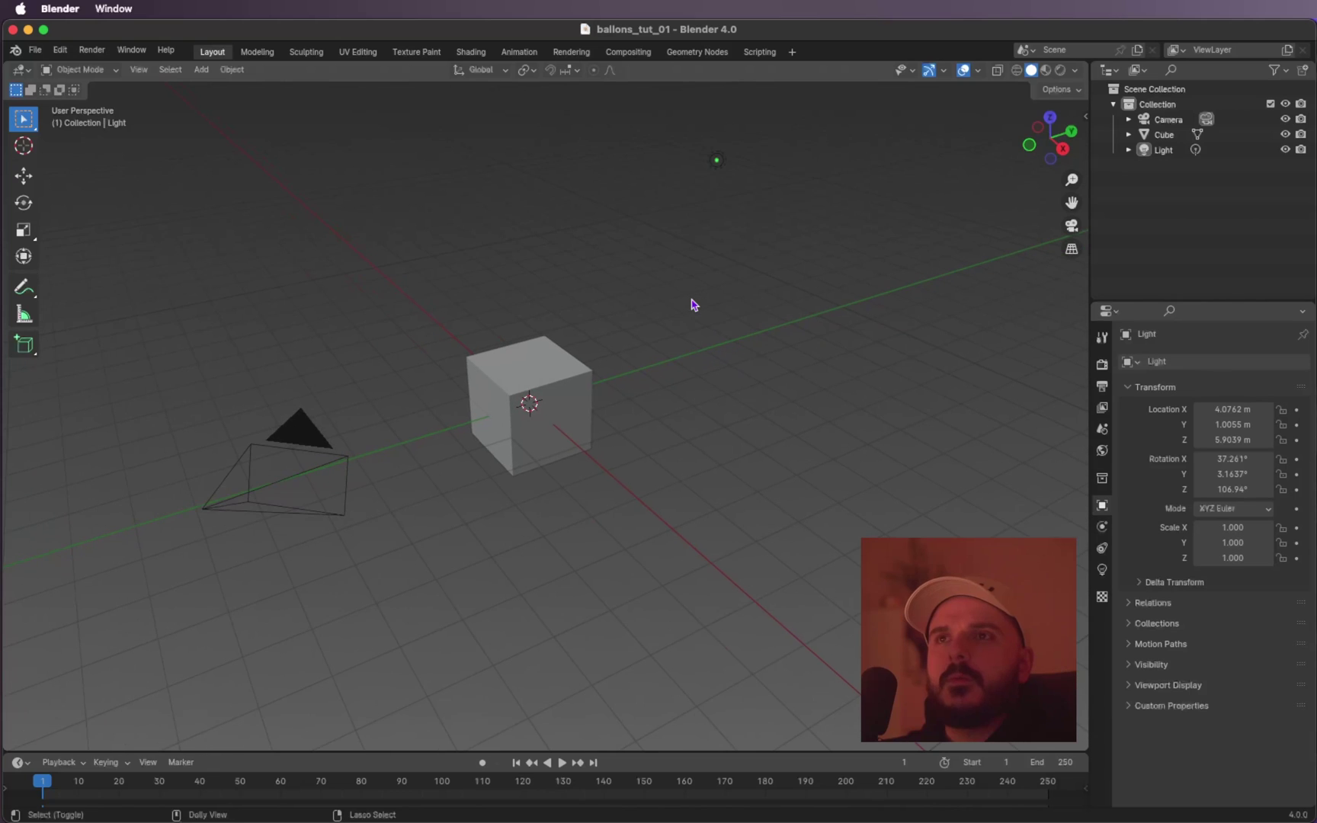
Delete all the default objects, the camera, cube and light, from the scene.
scroll(694, 303, "down", 3)
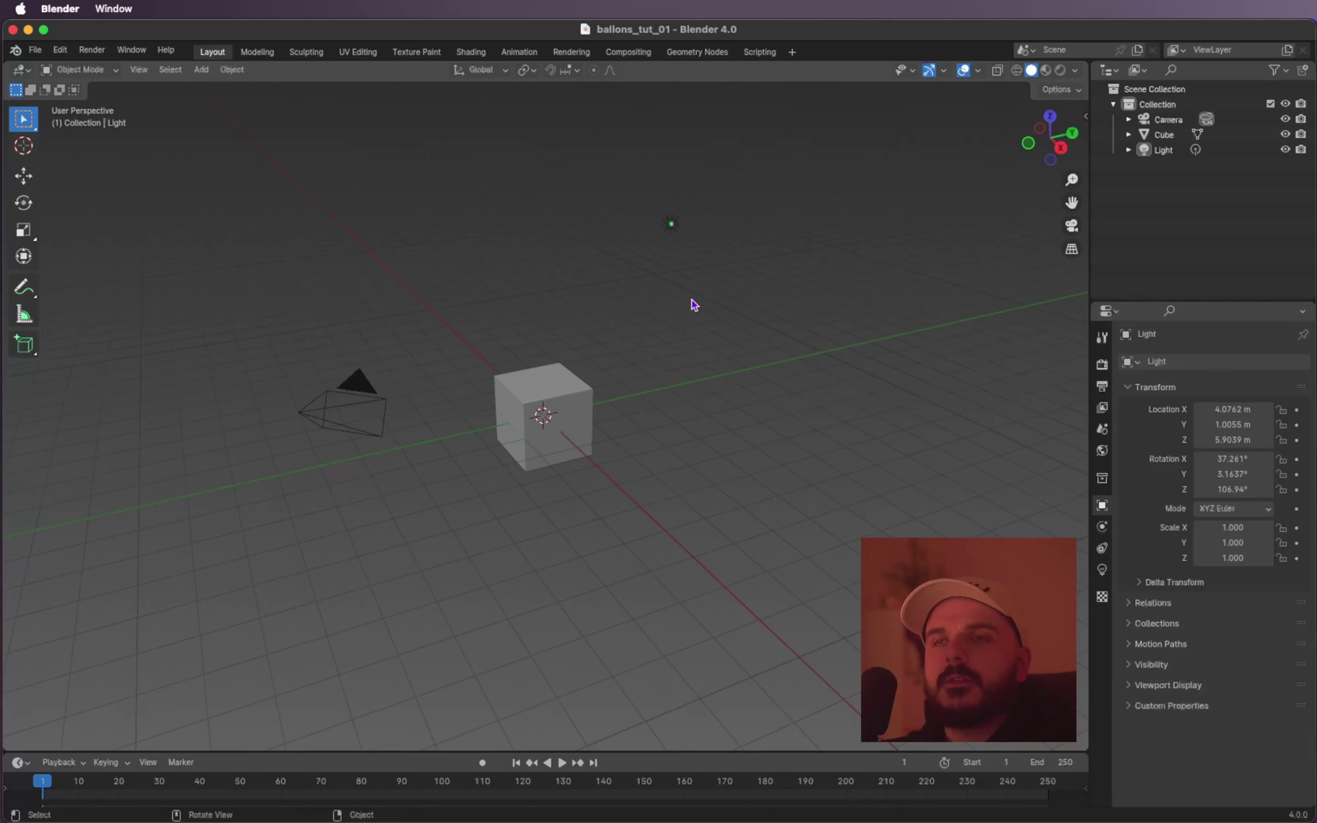
key("a")
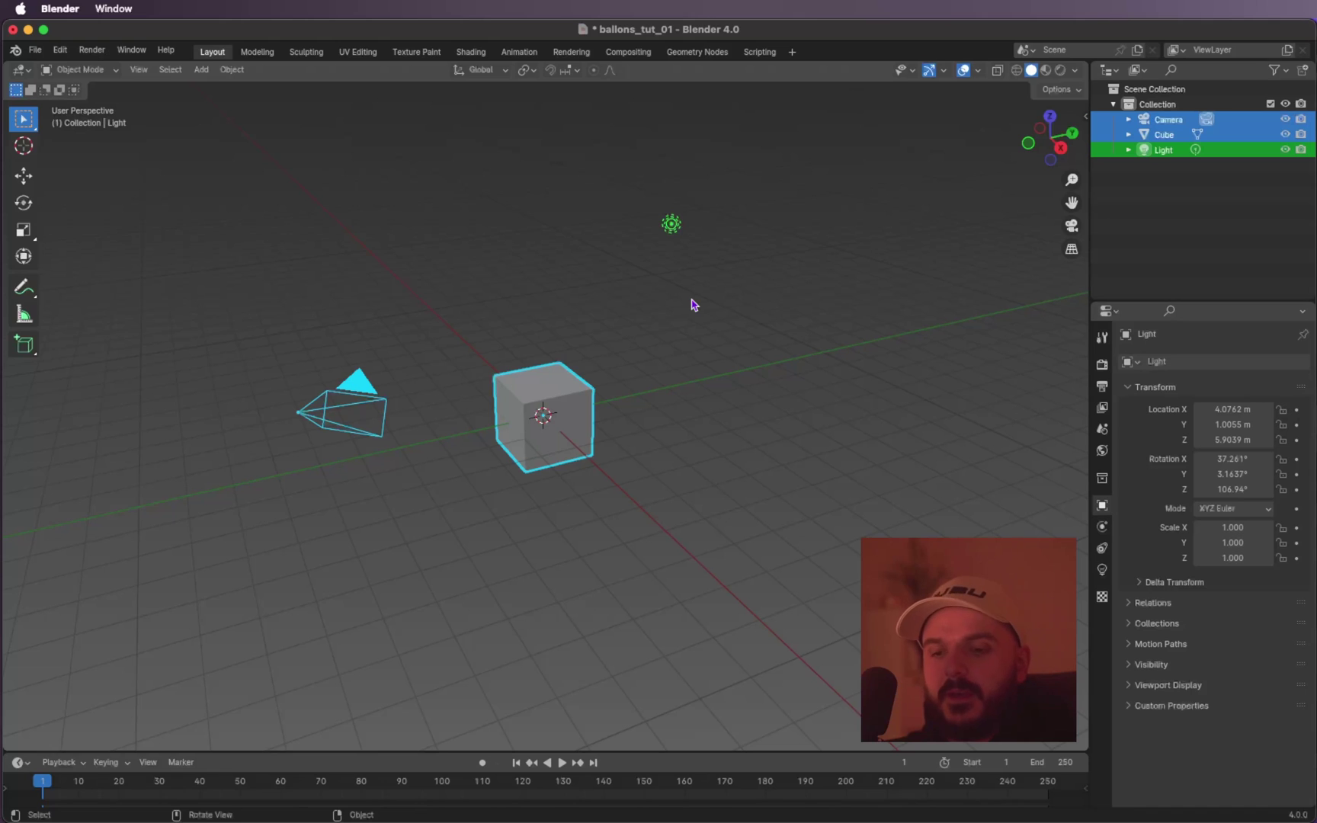
key("x")
left_click(692, 300)
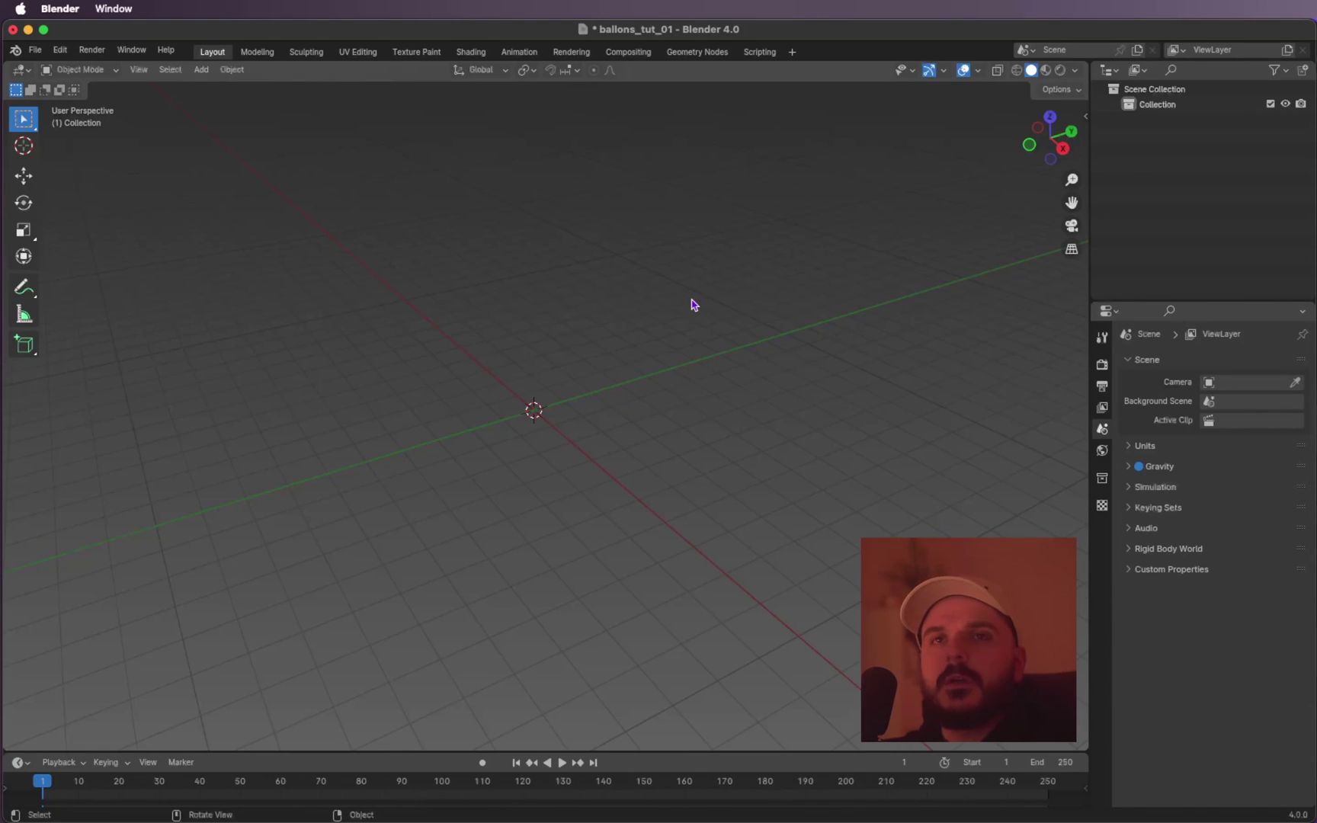
Add a text object at the world origin.
key("shift")
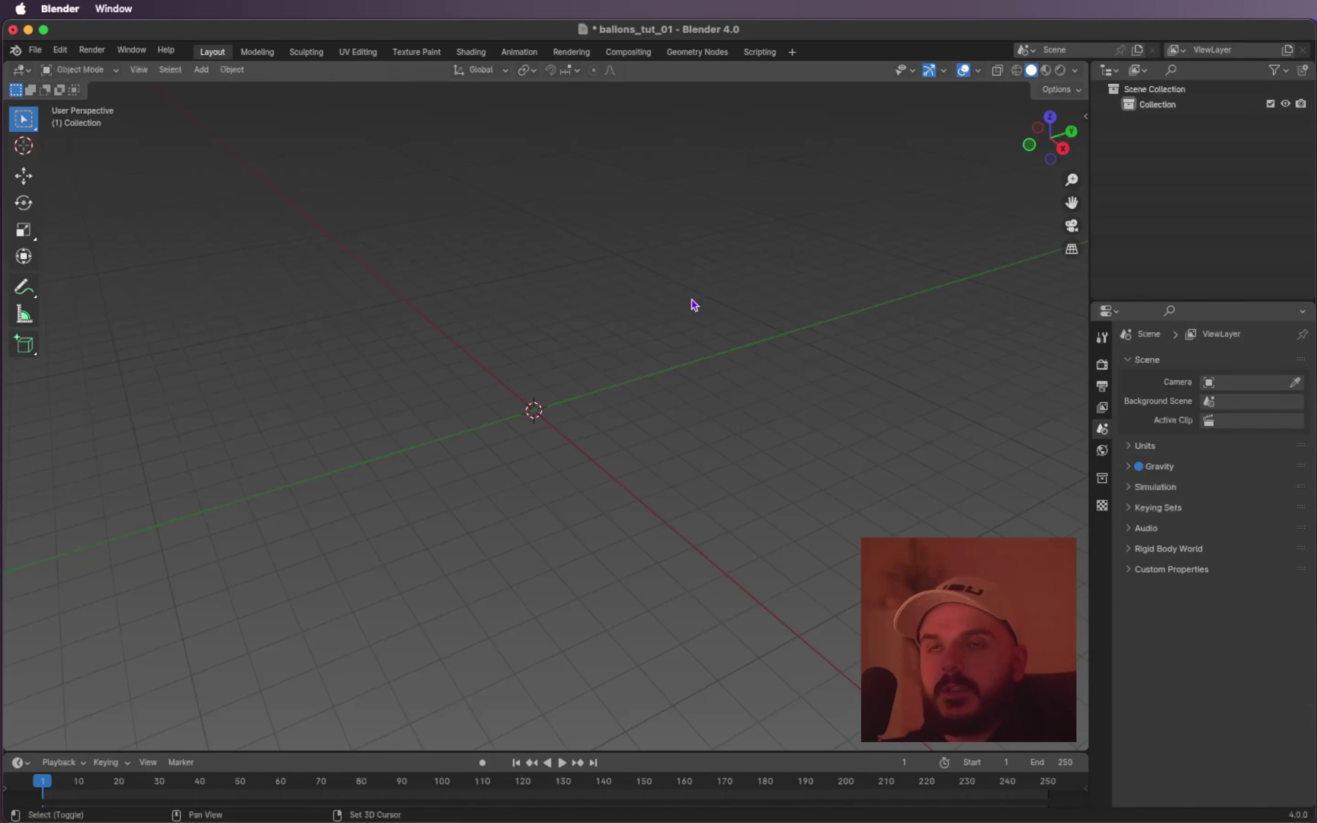
key("shift+a")
left_click(693, 298)
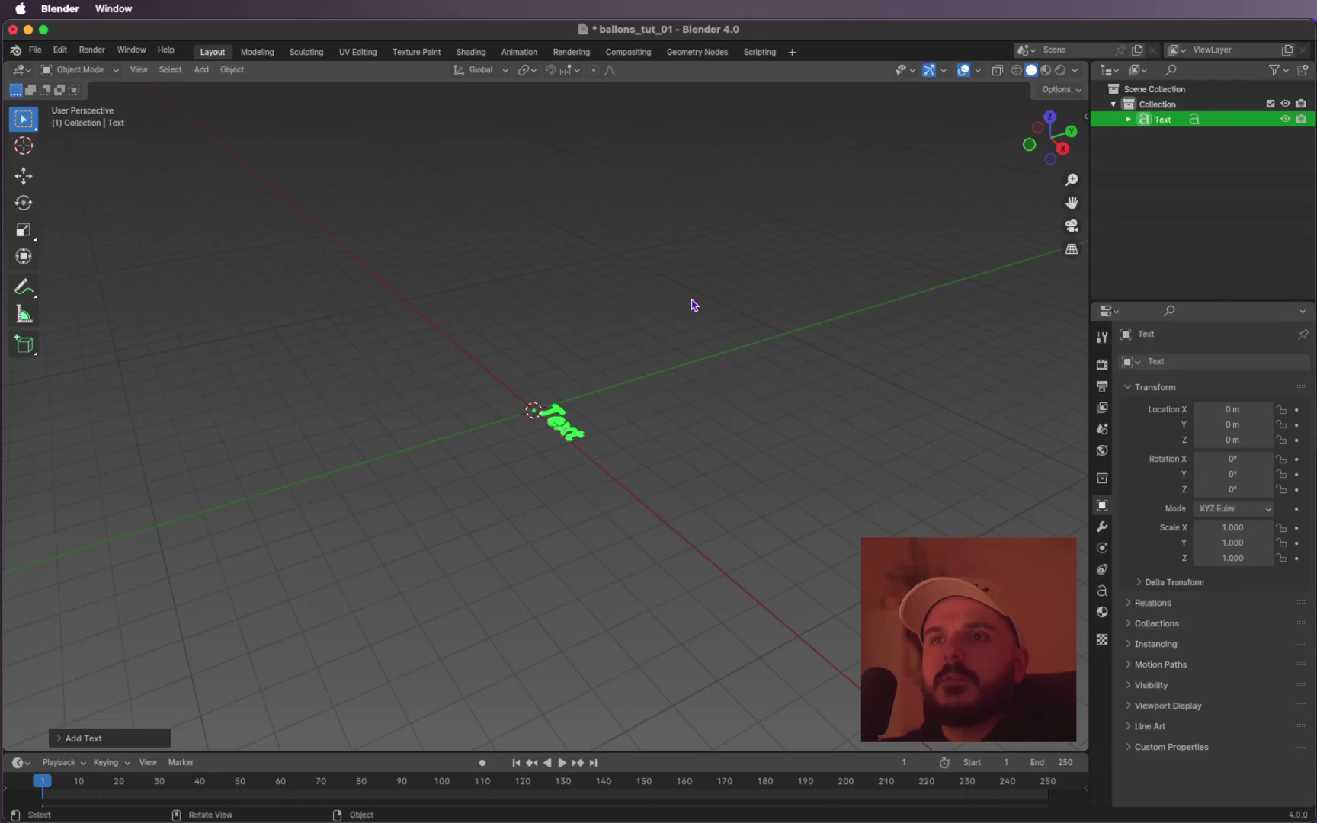
Replace the text object's default wording with "YO" and return to Object Mode.
middle_click_drag(693, 303, 611, 412)
scroll(612, 412, "up", 3)
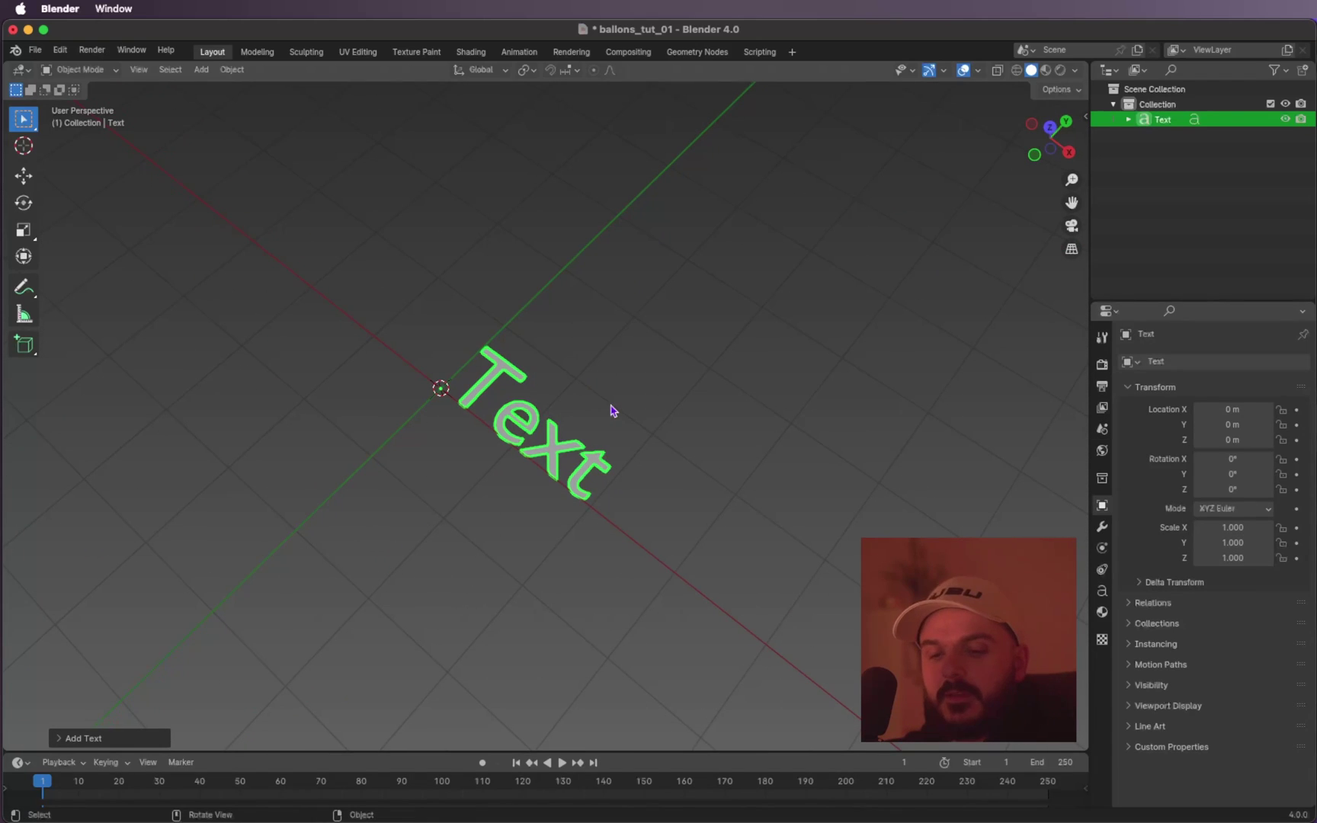
key("Tab")
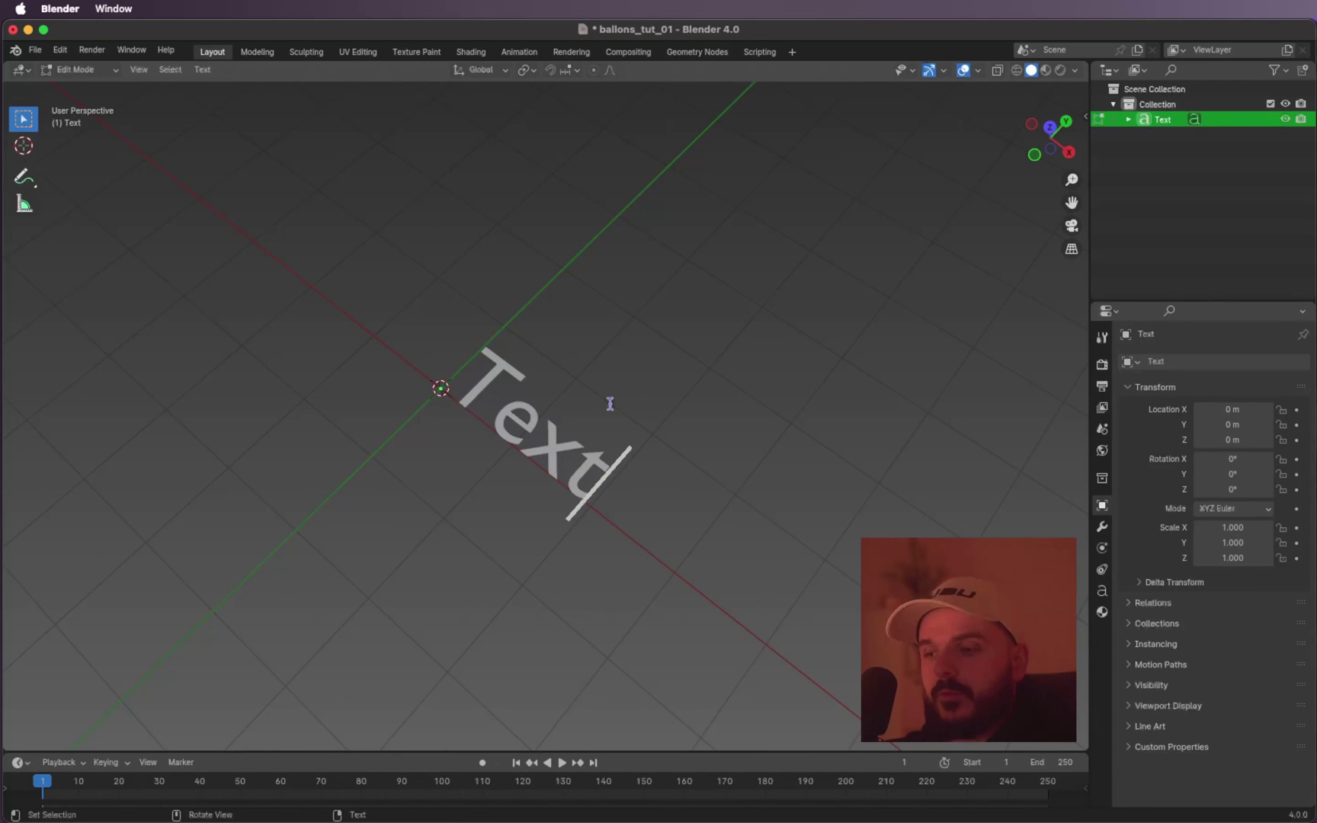
key("BackSpace")
key("BackSpace")
key("BackSpace")
key("BackSpace")
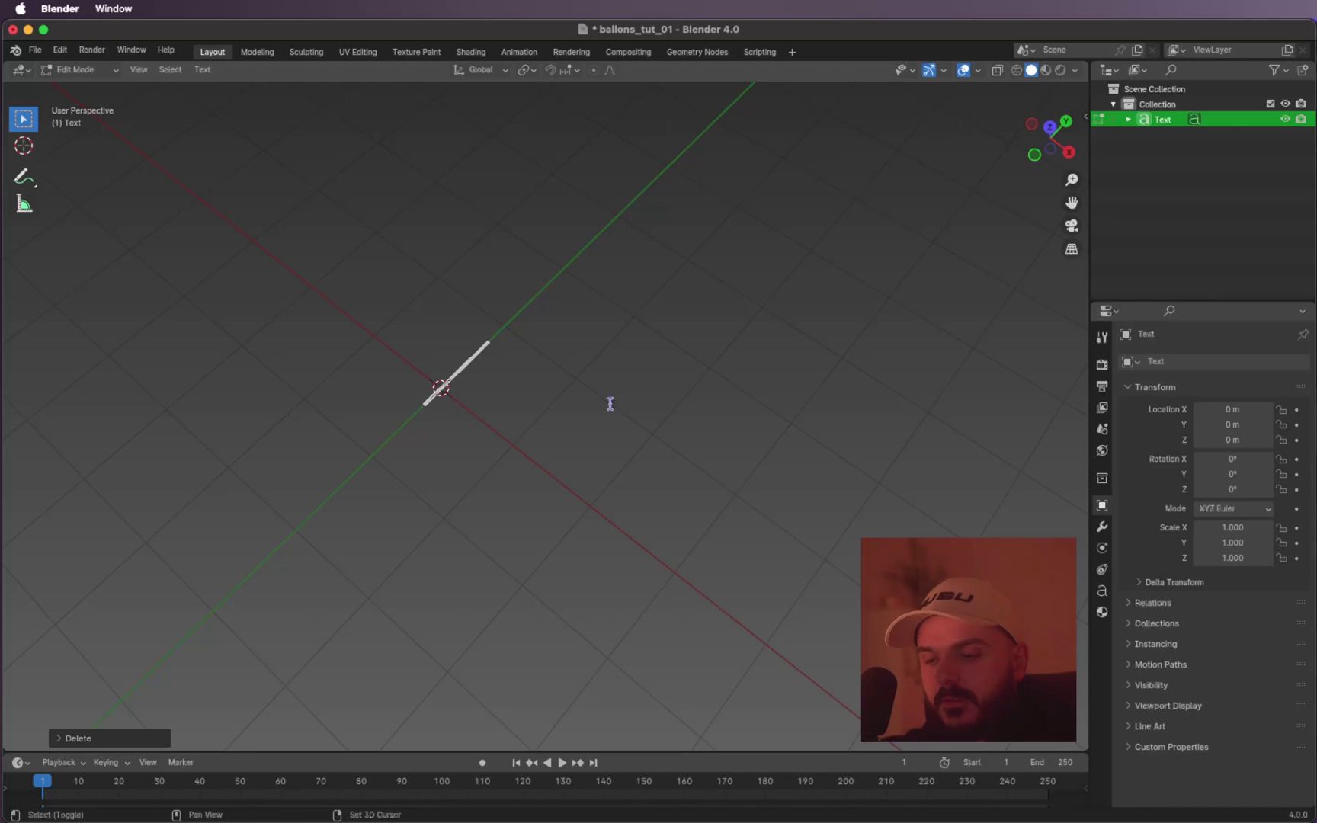
type("YO")
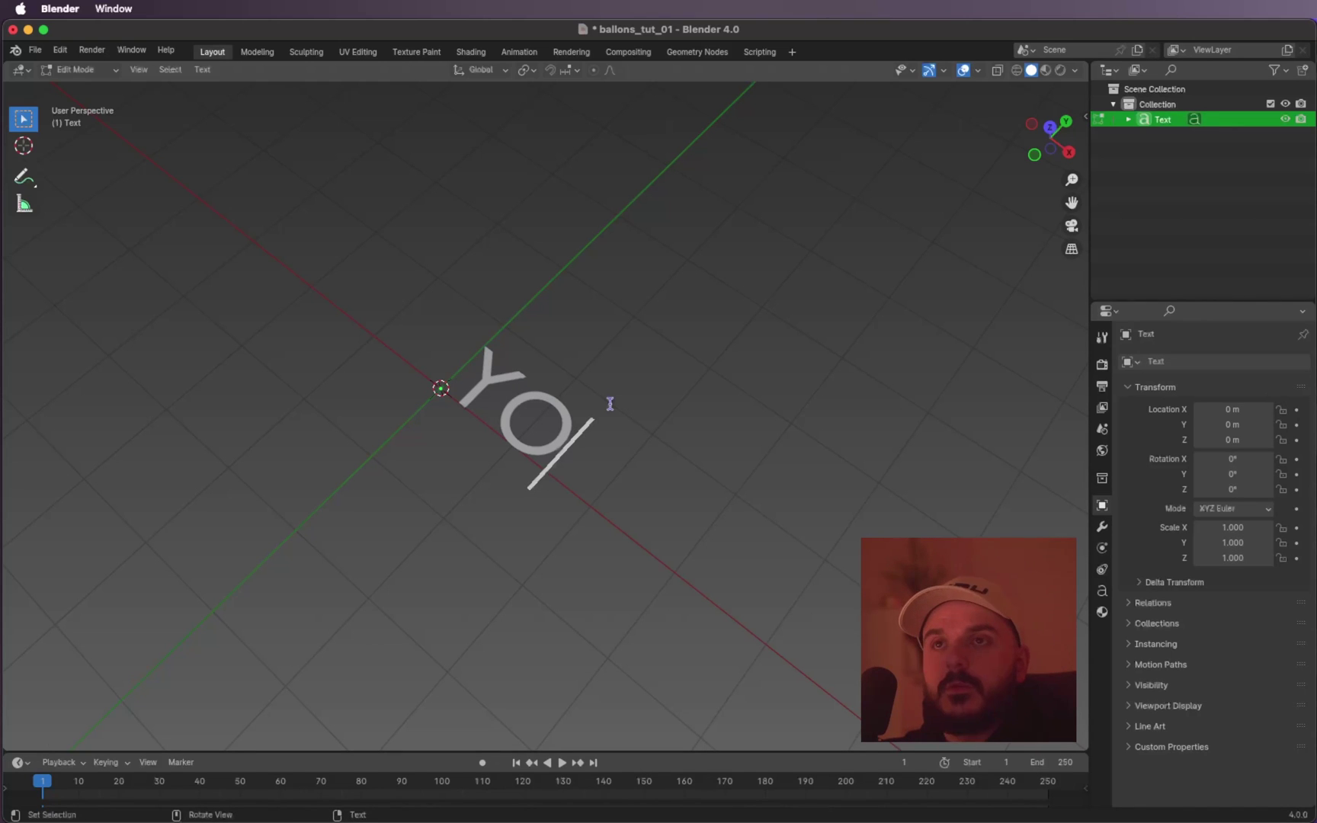
key("Tab")
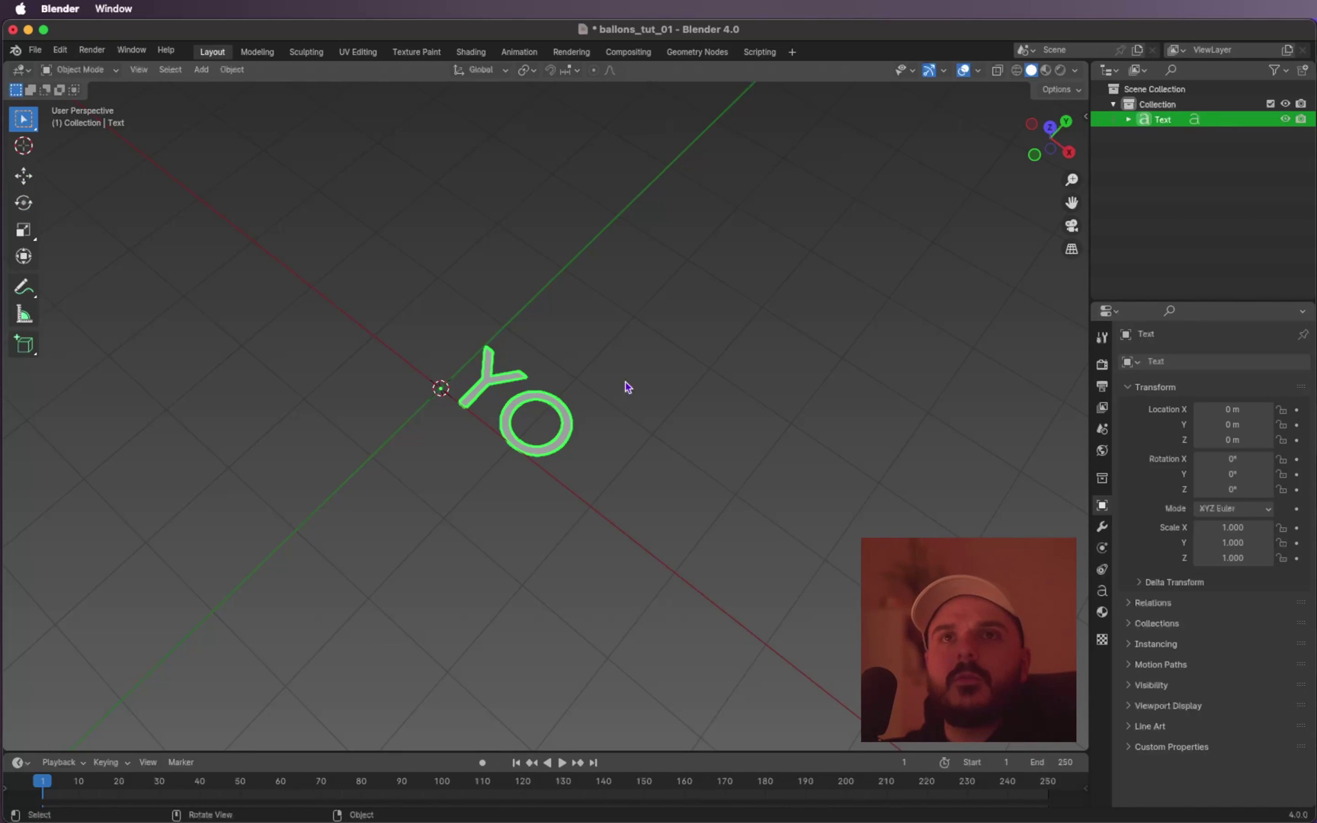
Load Aileron Black as the regular font of the YO text.
scroll(603, 376, "down", 5)
scroll(601, 379, "up", 2, "ctrl")
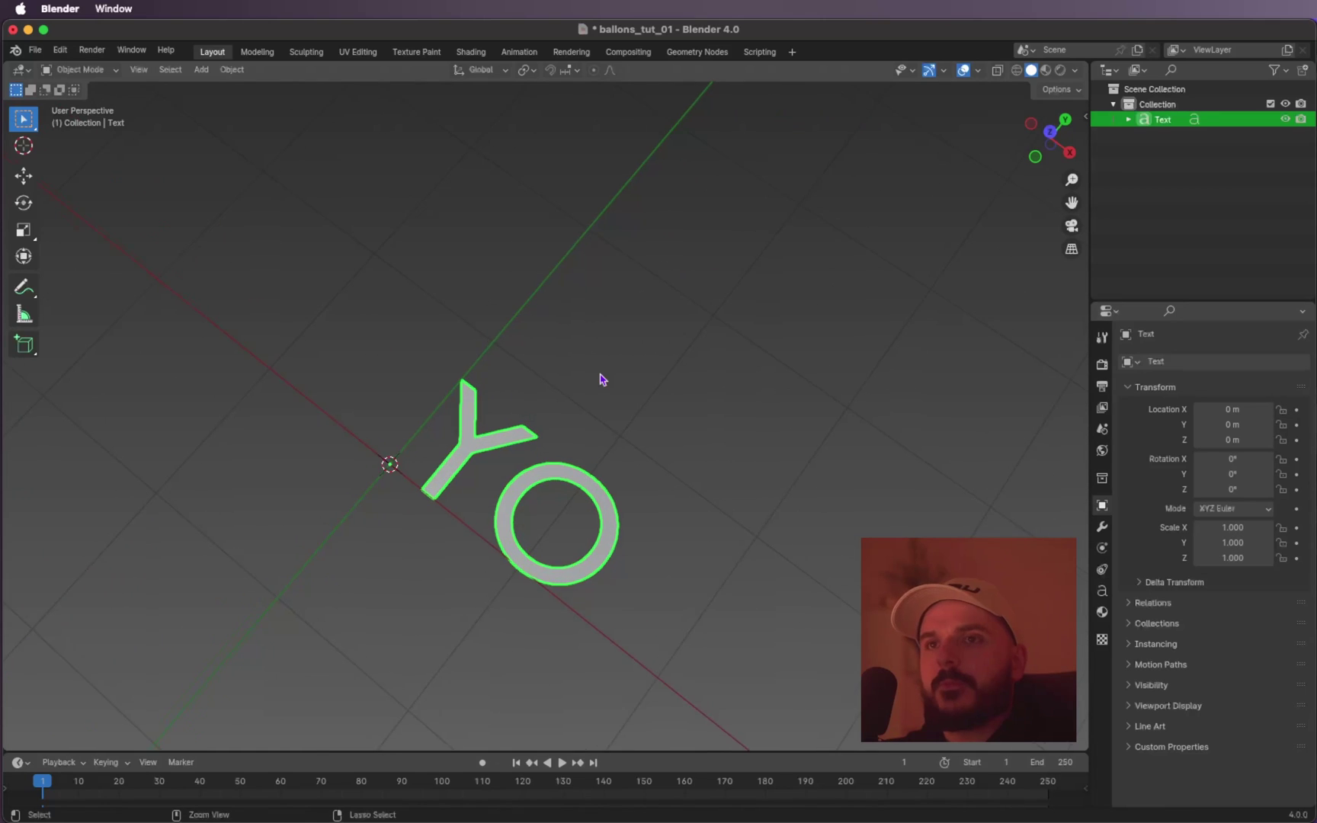
scroll(601, 379, "down", 3, "shift")
scroll(600, 378, "down", 3)
scroll(600, 379, "up", 2, "shift")
scroll(603, 379, "down", 3)
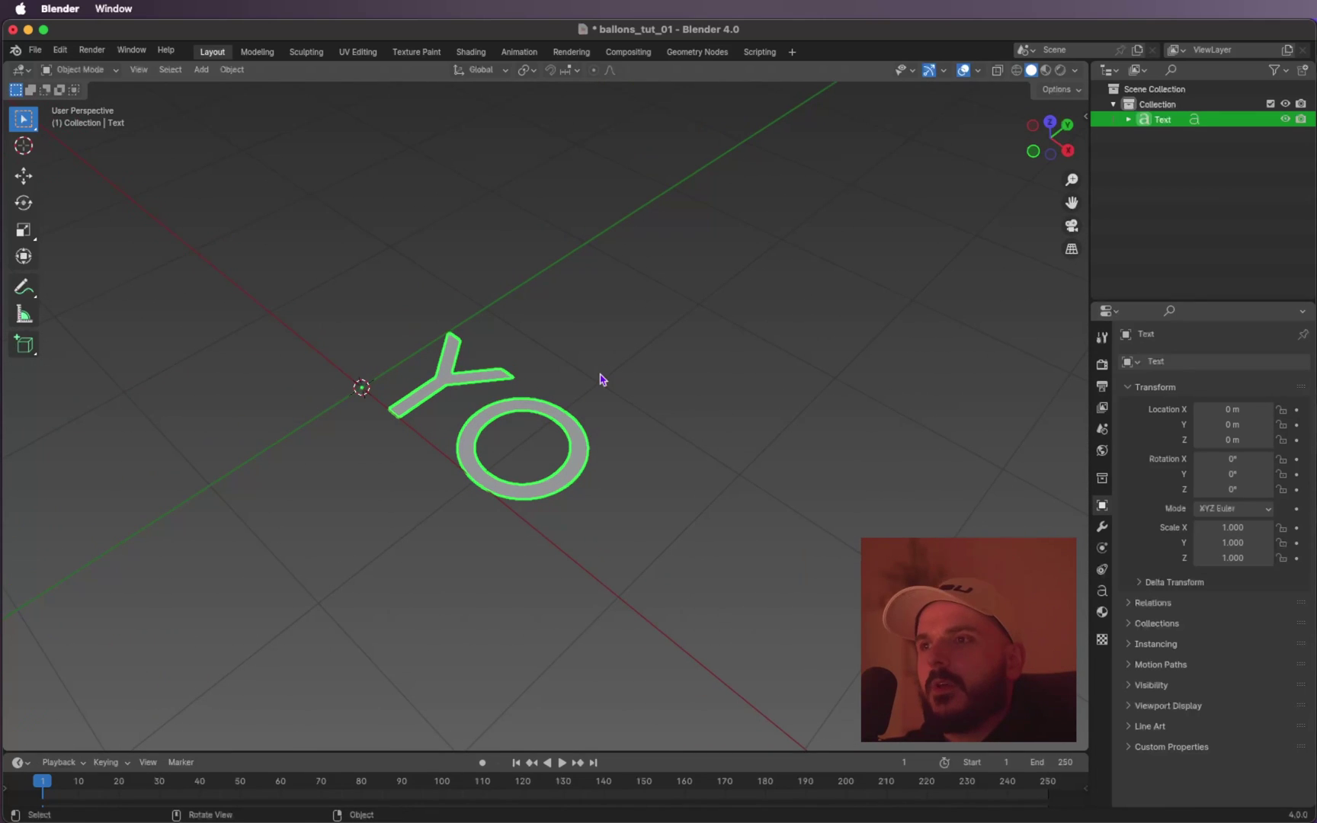
left_click(1102, 592)
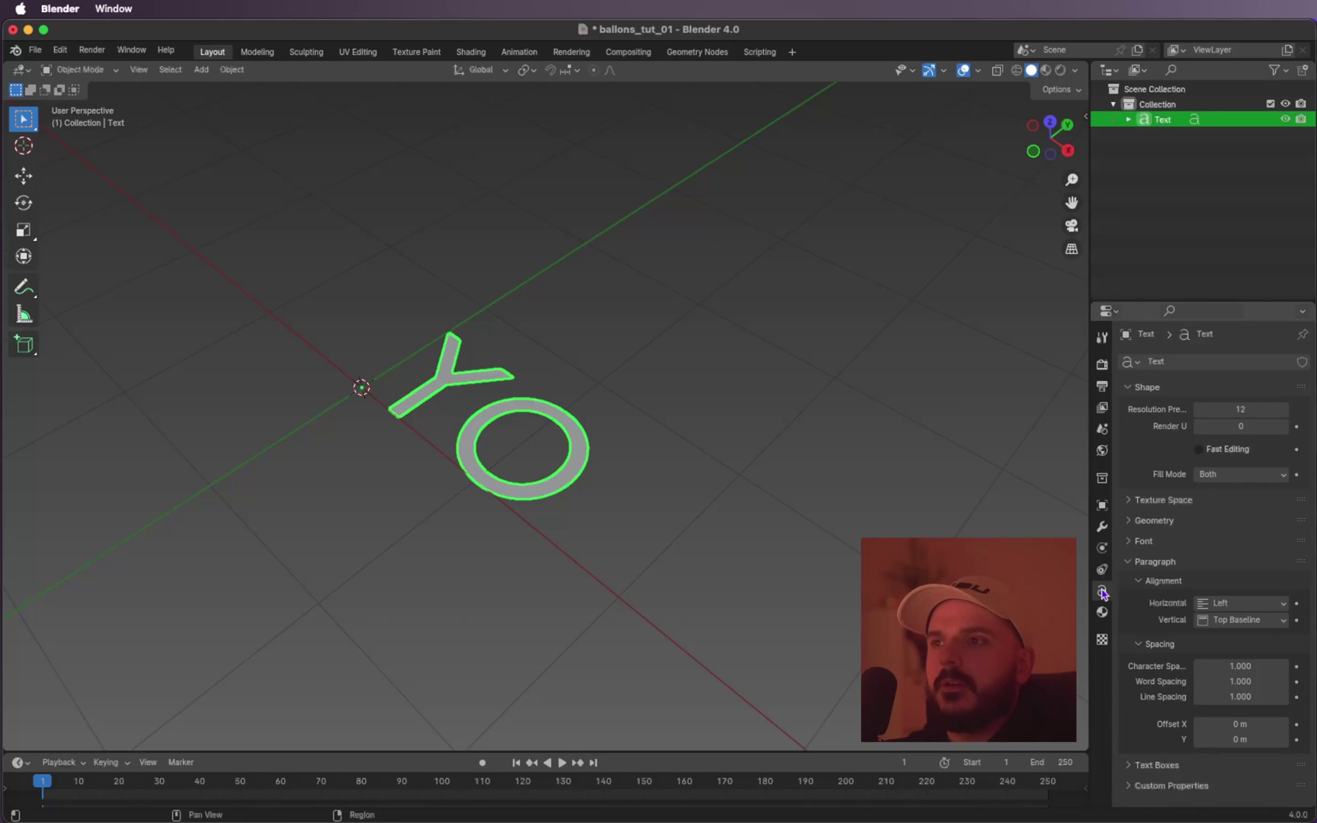
left_click(1137, 541)
scroll(1204, 564, "down", 2)
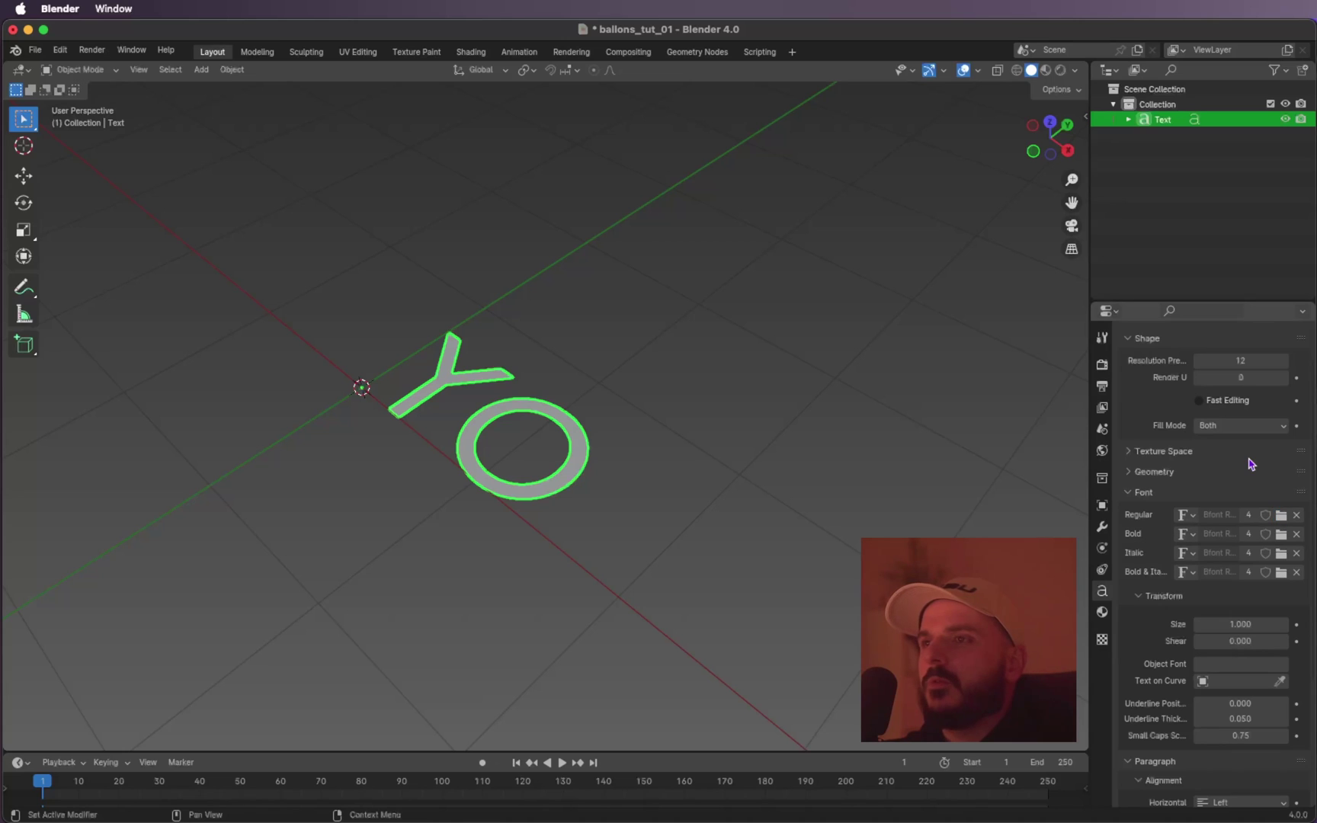
left_click(1281, 516)
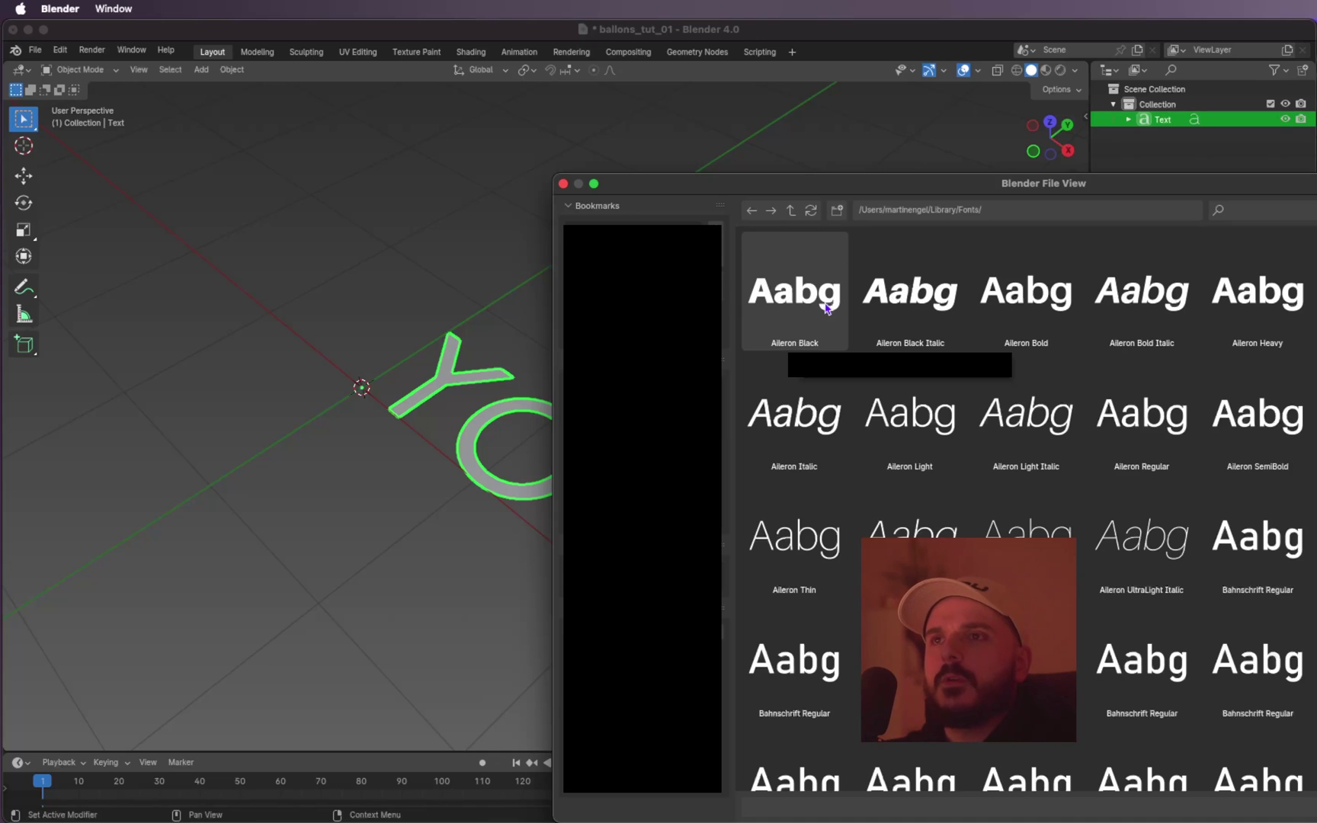
double_click(827, 309)
Give the YO text thickness by setting its geometry extrusion to 0.12 m.
scroll(536, 511, "up", 4)
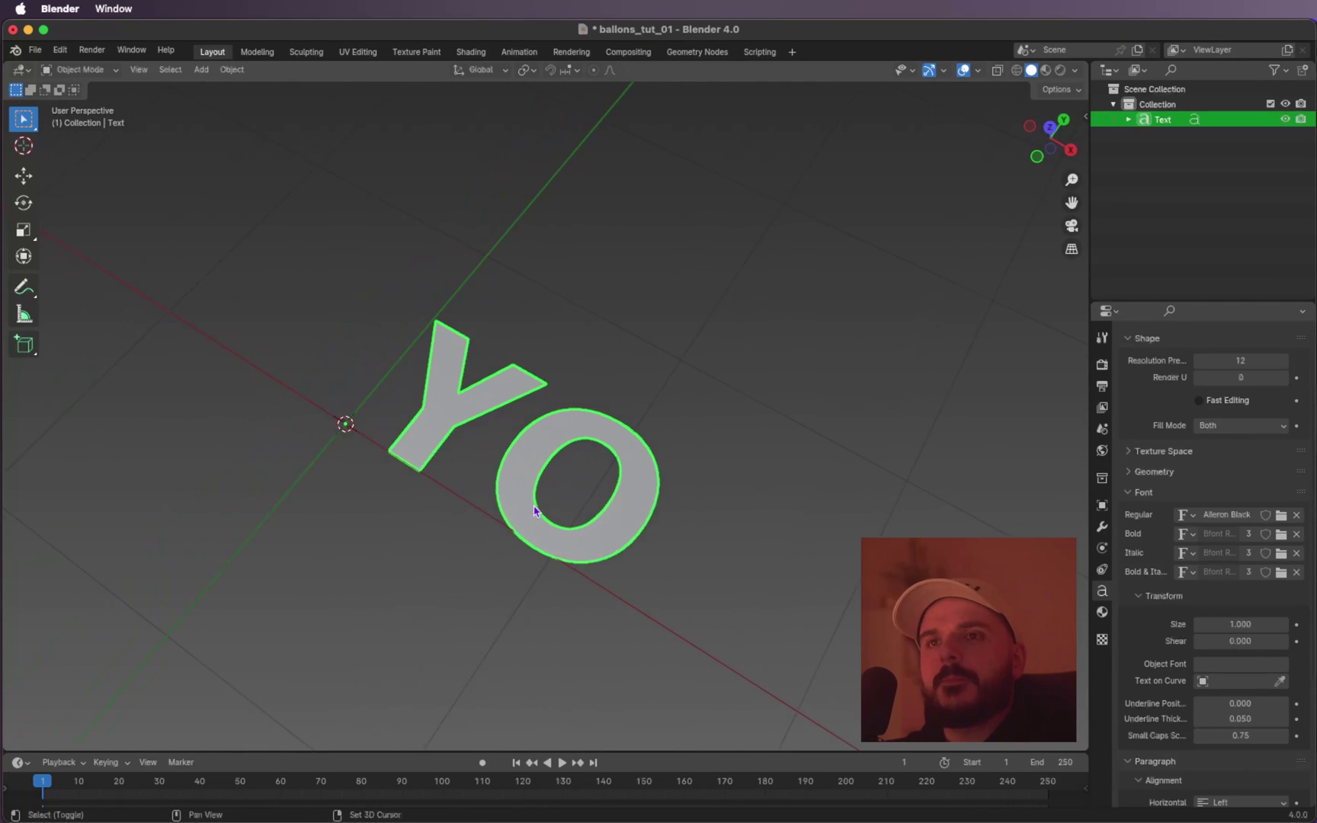
scroll(535, 510, "up", 2, "shift")
scroll(534, 511, "up", 2)
scroll(534, 511, "down", 3)
scroll(534, 510, "down", 2, "shift")
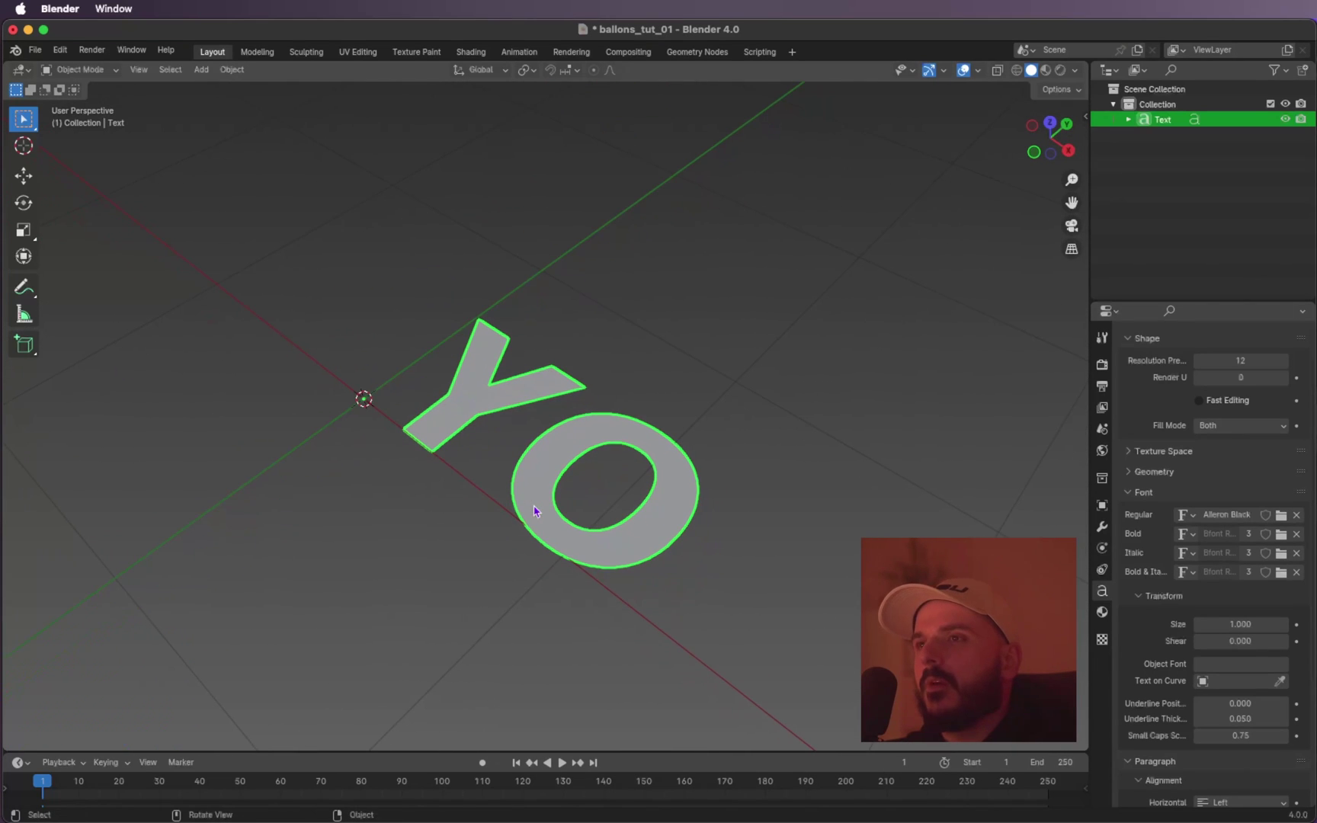
left_click(1131, 492)
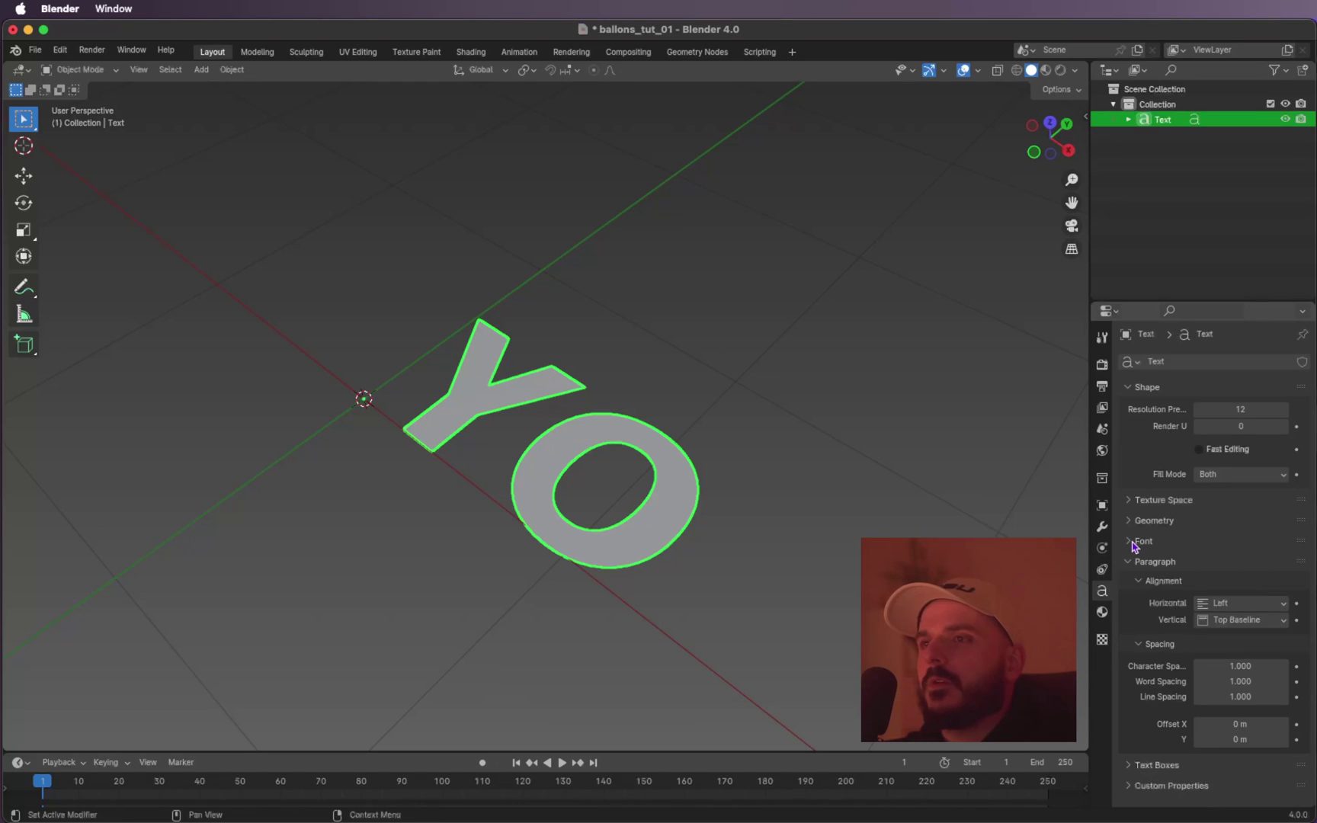
left_click(1128, 521)
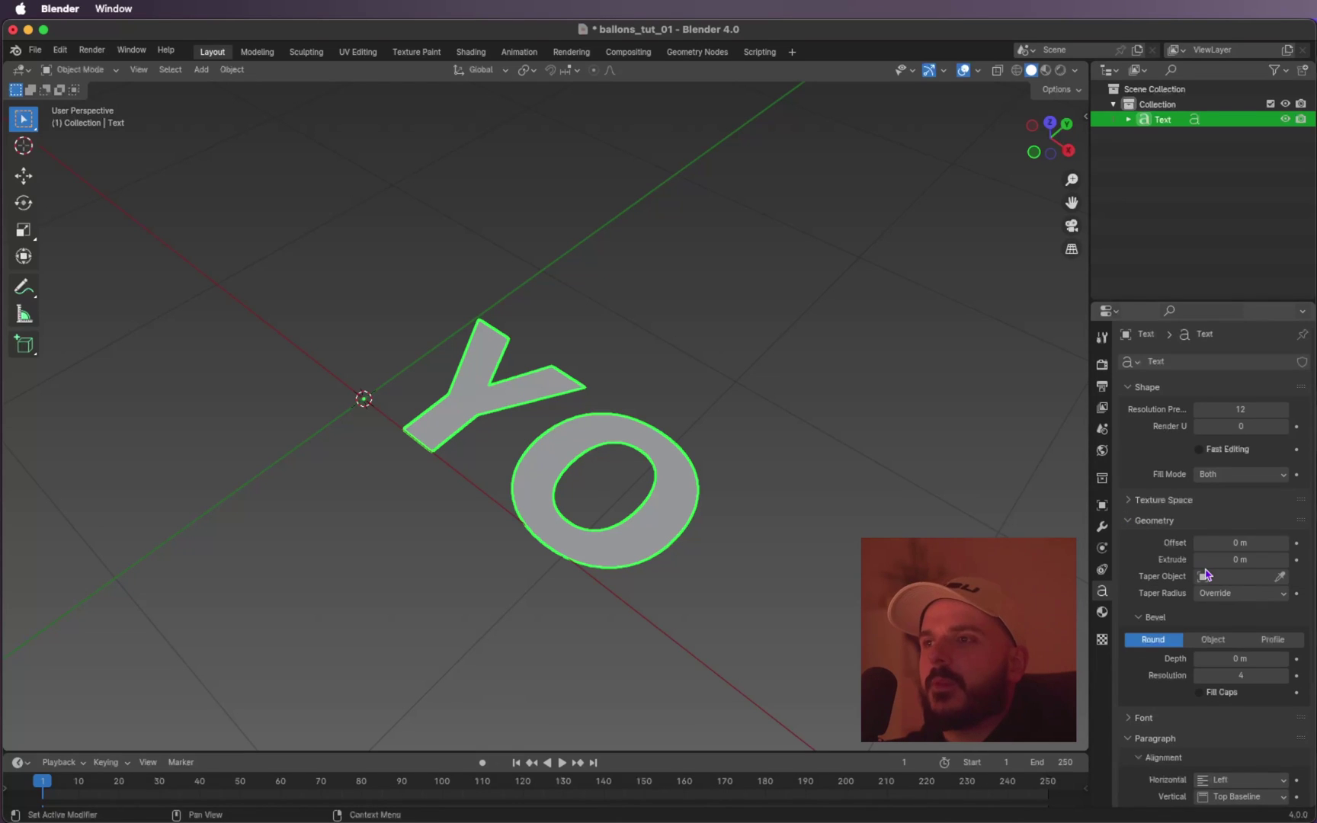
scroll(1208, 575, "down", 2)
left_click_drag(1237, 511, 1290, 511)
left_click(1234, 514)
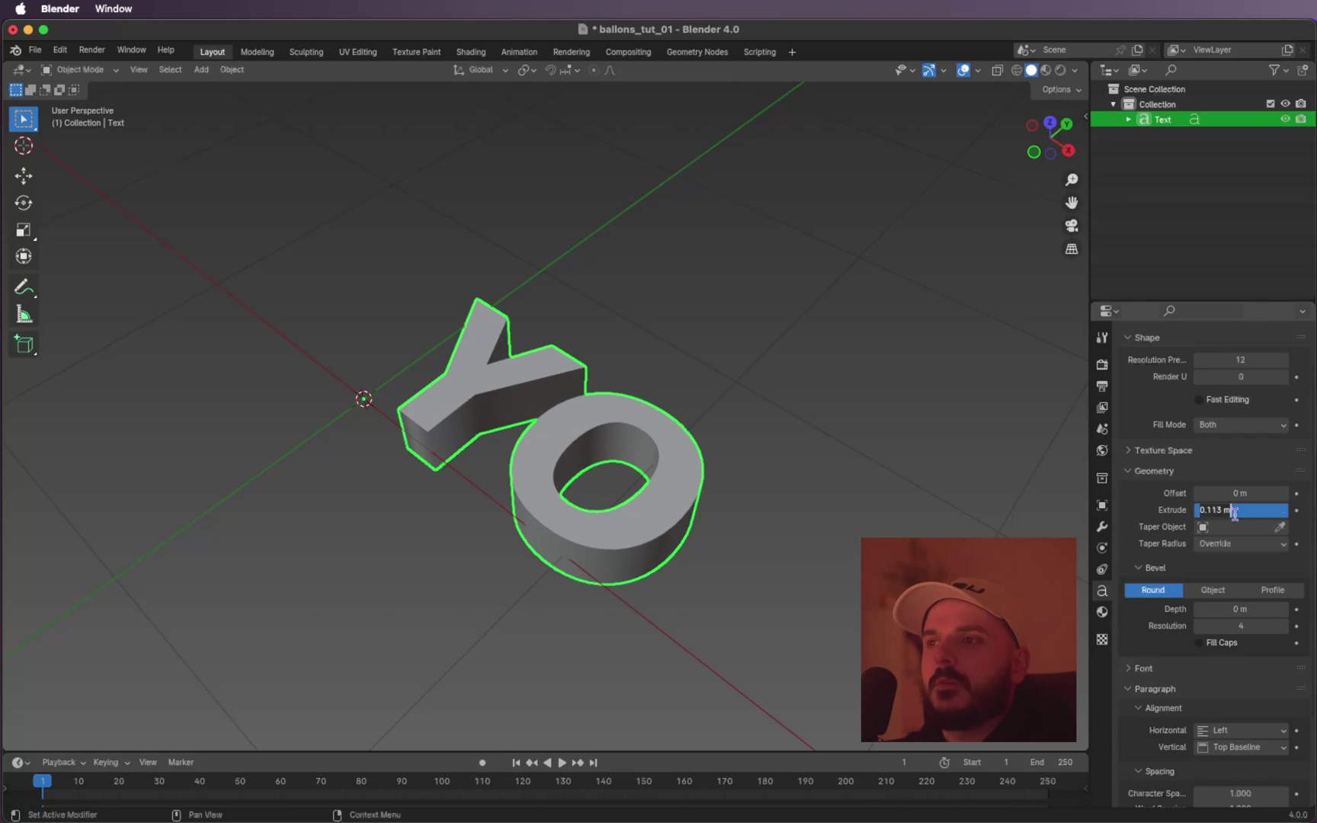
key("BackSpace")
type(".1")
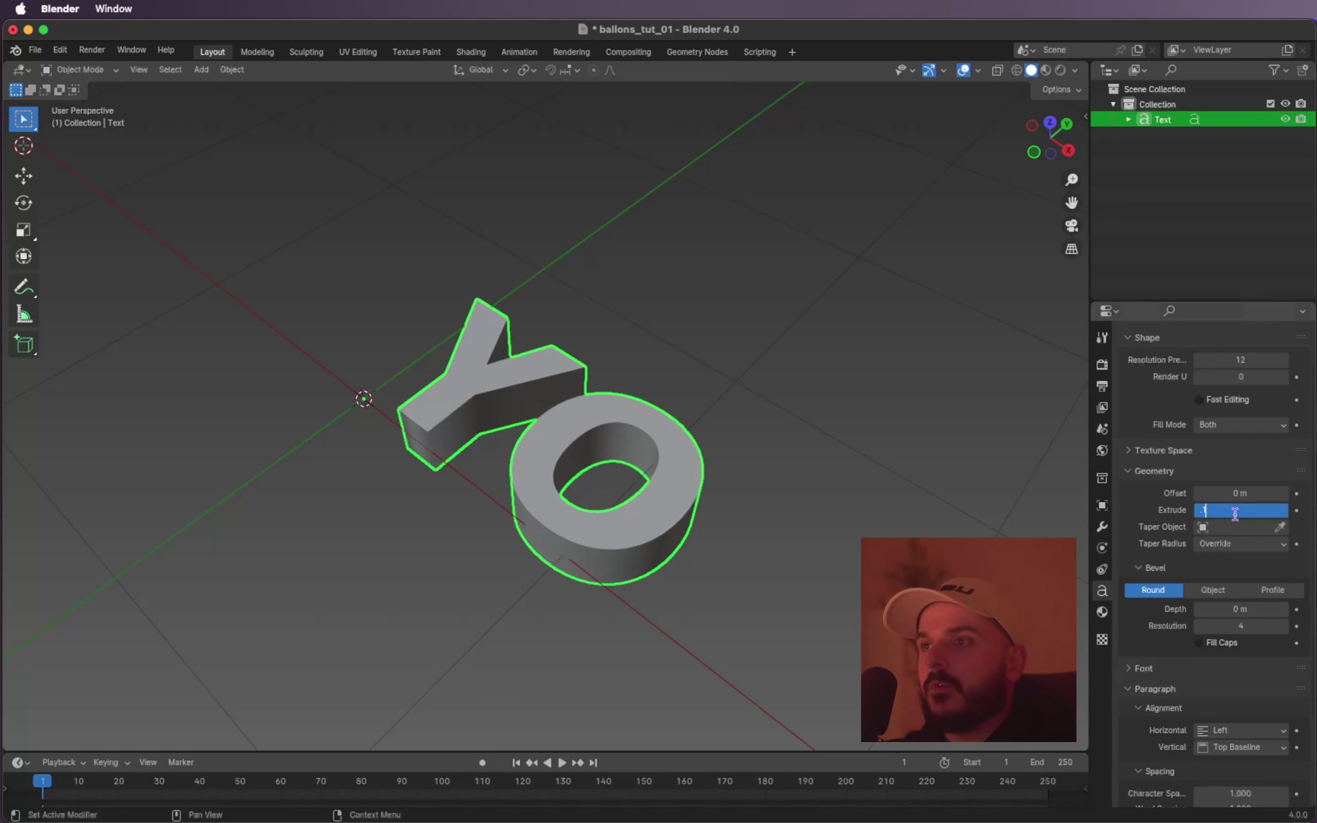
type("2")
key("Return")
Round the edges of the YO text with a bevel depth of 0.01 m.
mouse_move(809, 494)
middle_mouse_down()
mouse_move(808, 431)
mouse_move(809, 491)
mouse_move(825, 508)
middle_mouse_up()
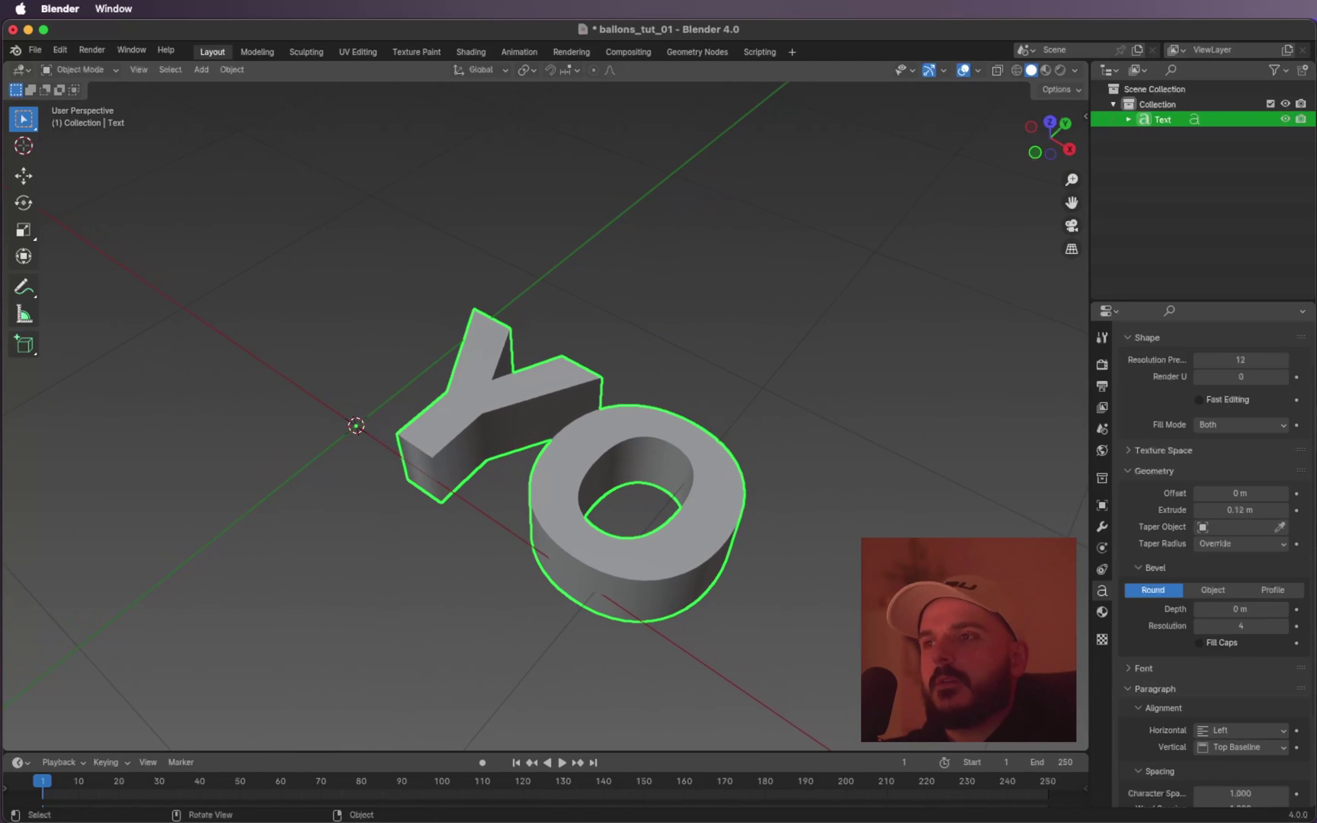
left_click_drag(1223, 608, 1258, 607)
left_click(1220, 607)
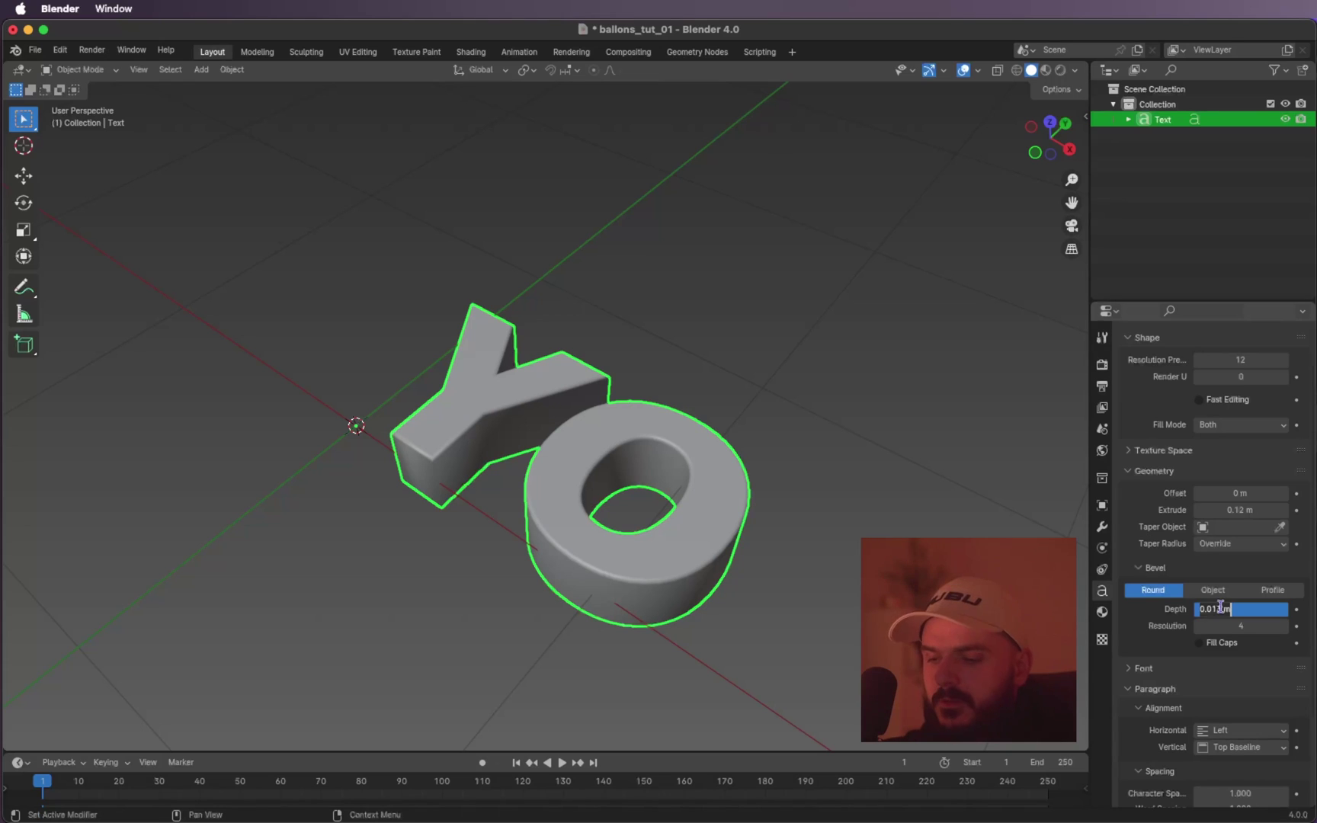
key("BackSpace")
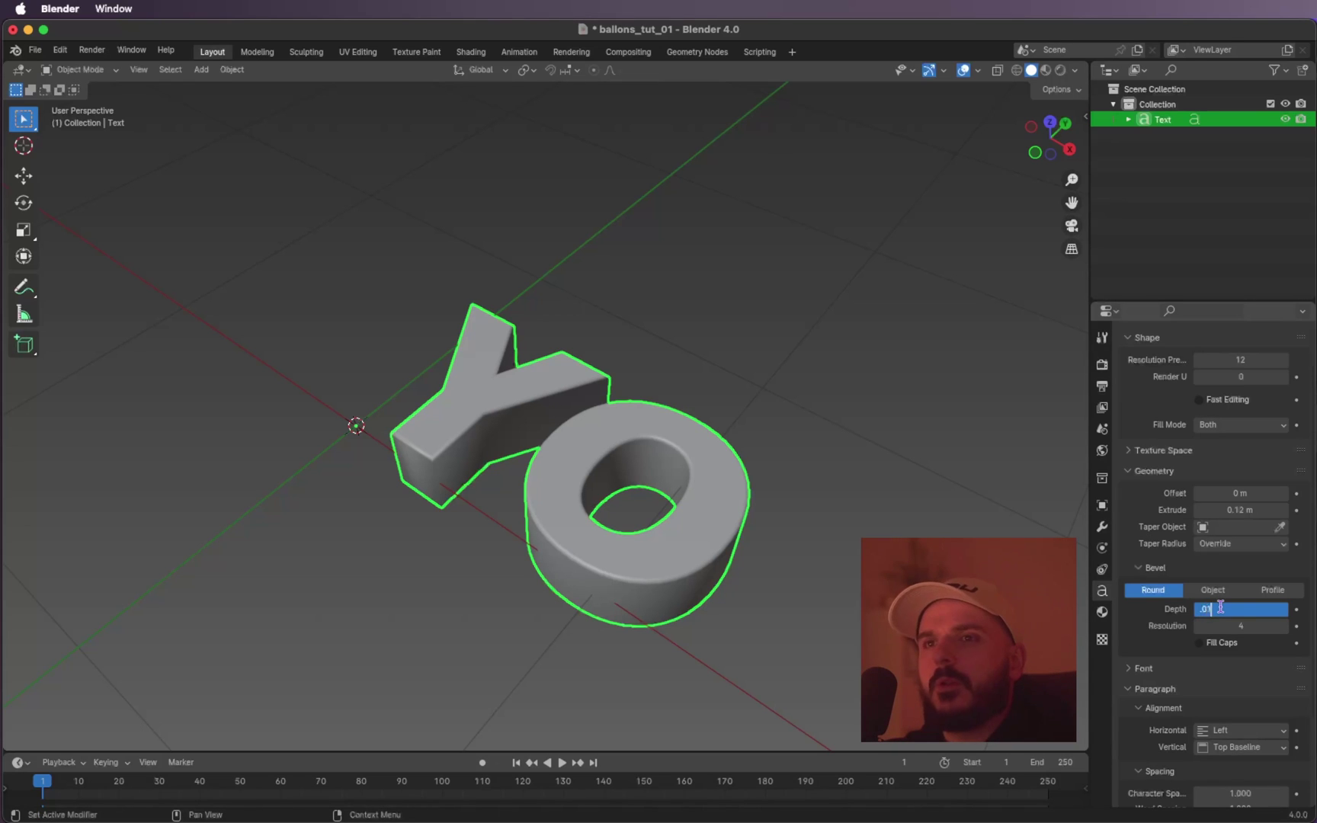
type(".01")
key("Return")
Convert the extruded YO text object to a mesh.
scroll(814, 505, "up", 5)
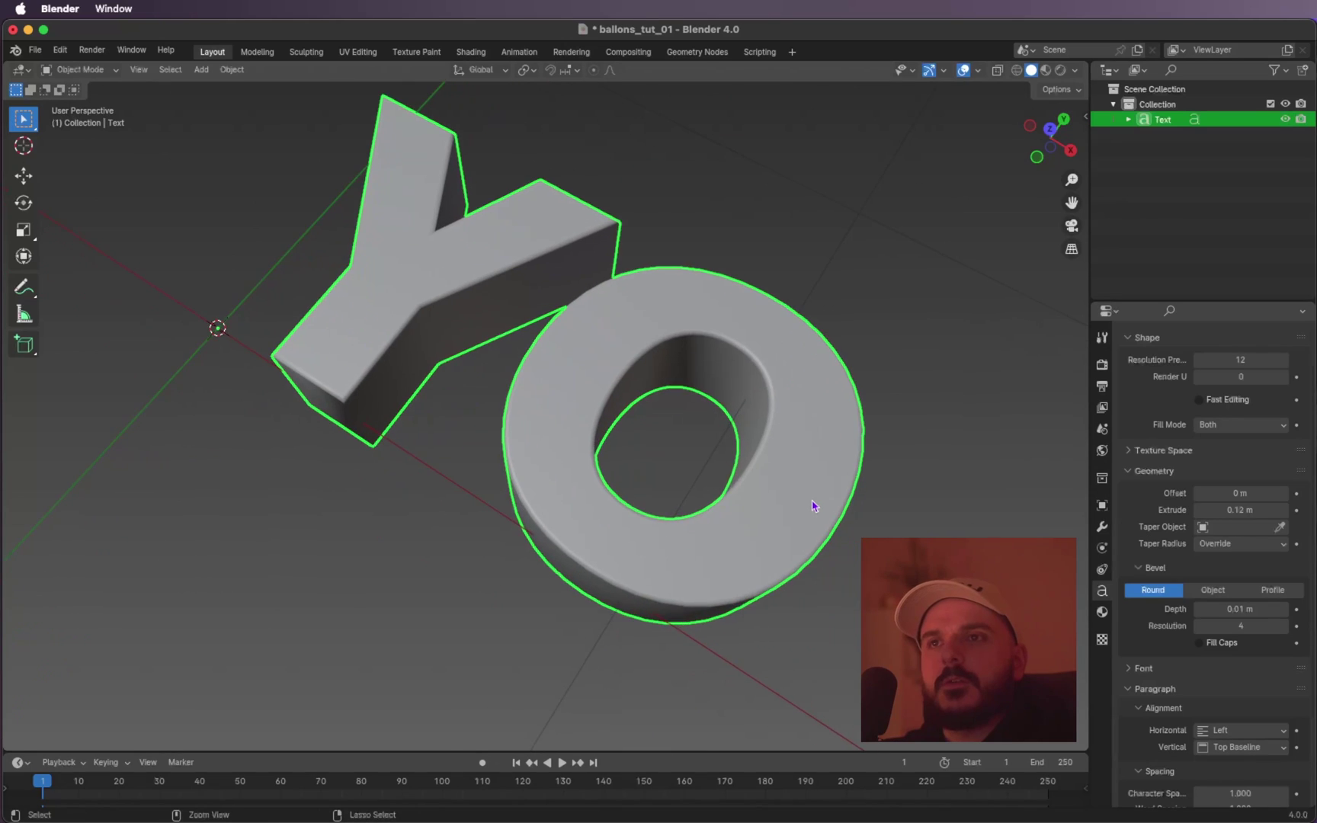
scroll(814, 506, "down", 3)
scroll(814, 505, "down", 5, "ctrl")
left_click(785, 402)
scroll(774, 404, "down", 1)
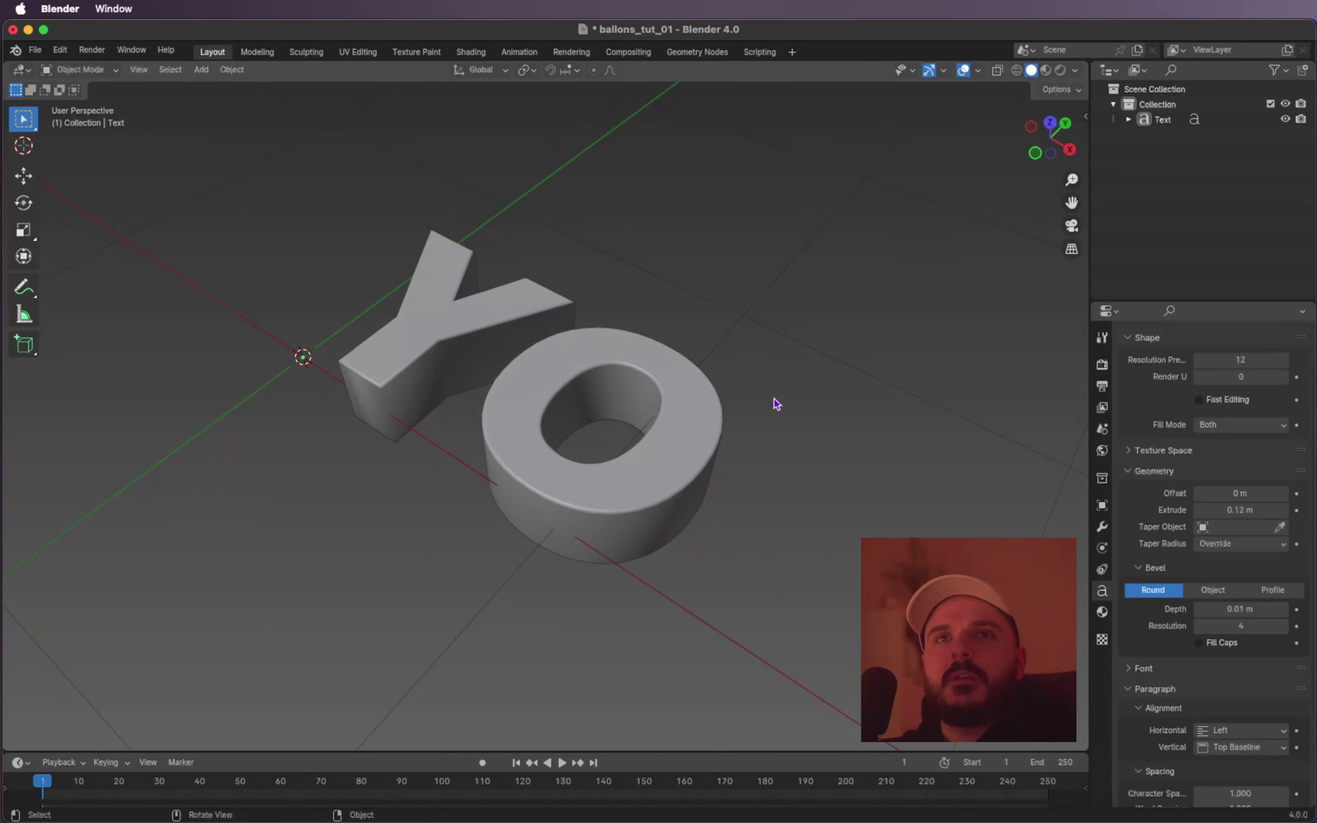
left_click(700, 420)
right_click(700, 419)
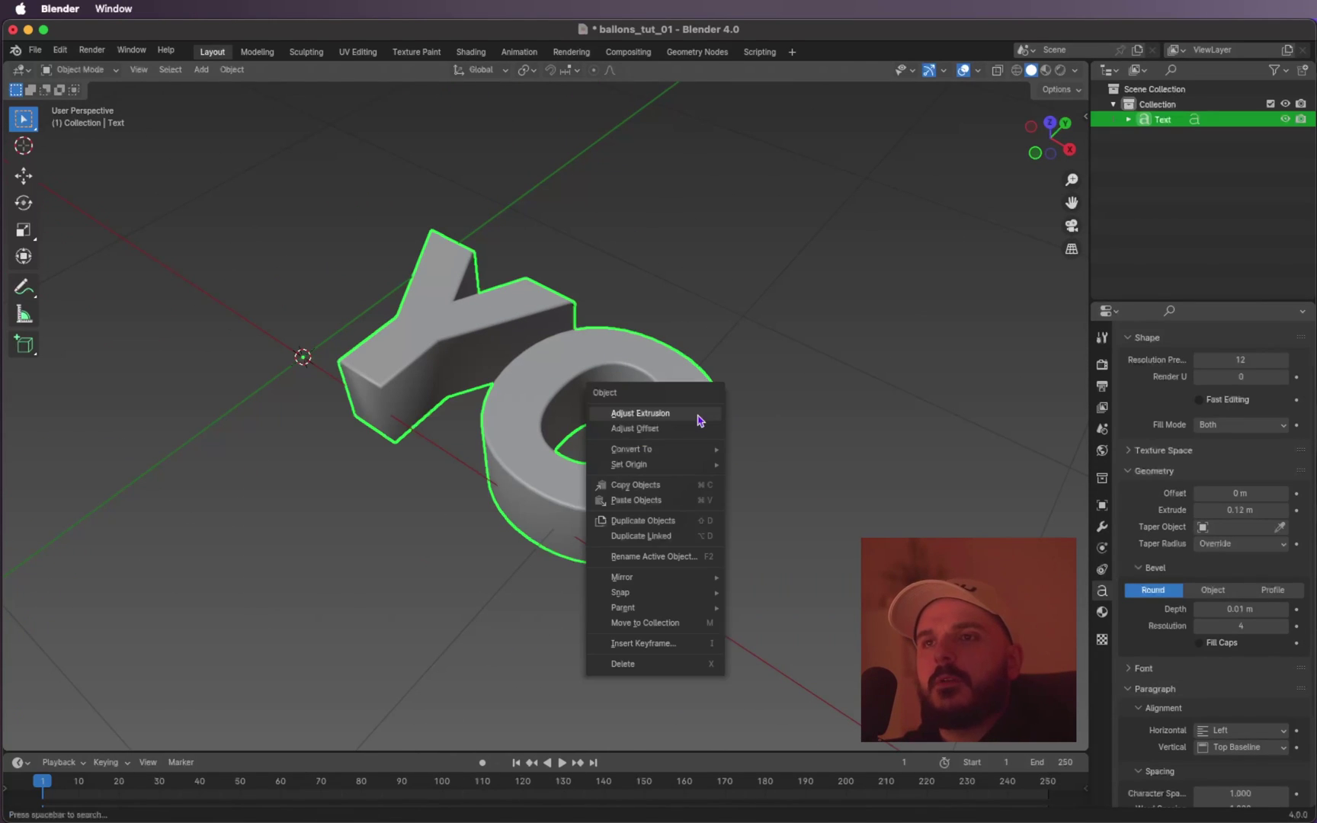
mouse_move(696, 449)
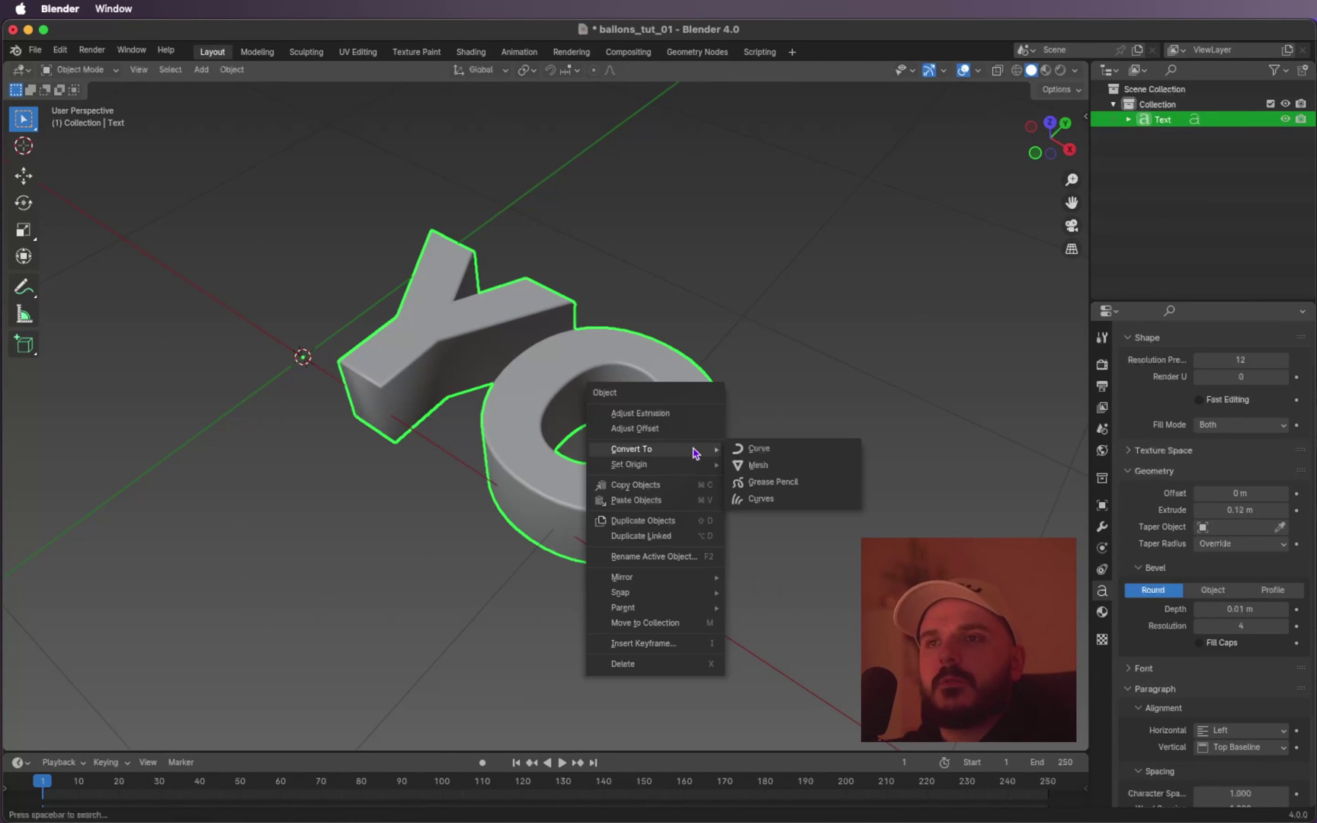
left_click(768, 467)
Add a Remesh modifier to the YO mesh.
scroll(741, 456, "down", 1)
scroll(741, 455, "left", 1, "shift")
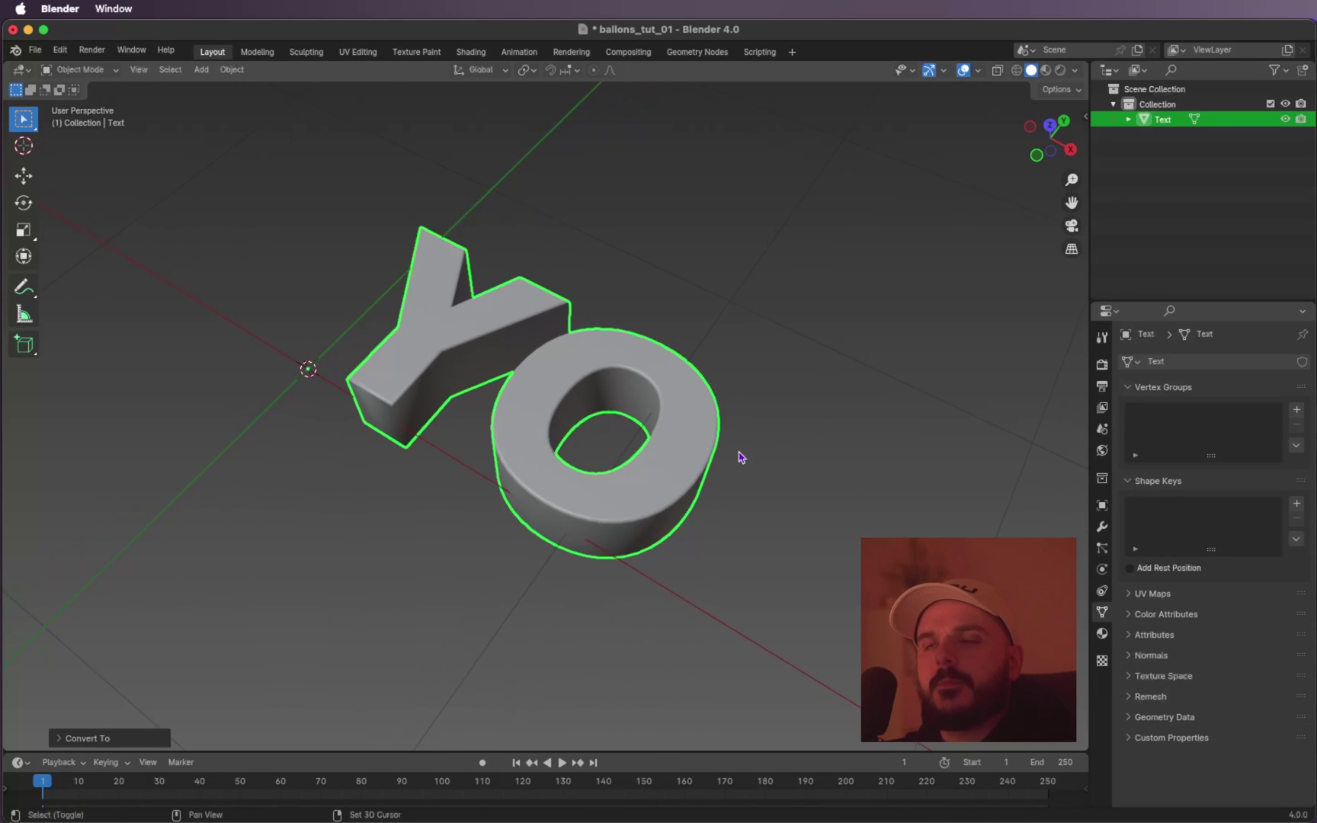
scroll(741, 456, "up", 2, "ctrl")
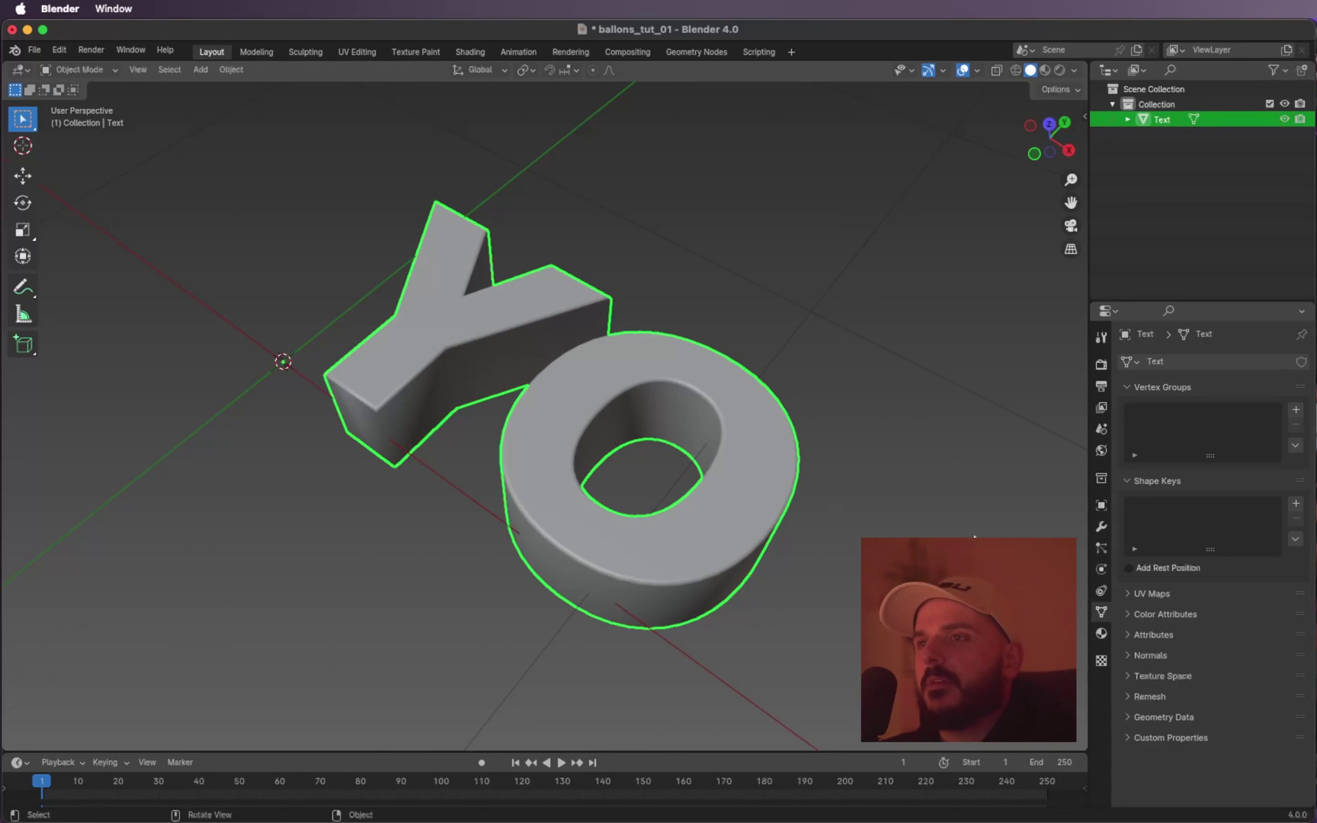
left_click(803, 500)
left_click(792, 492)
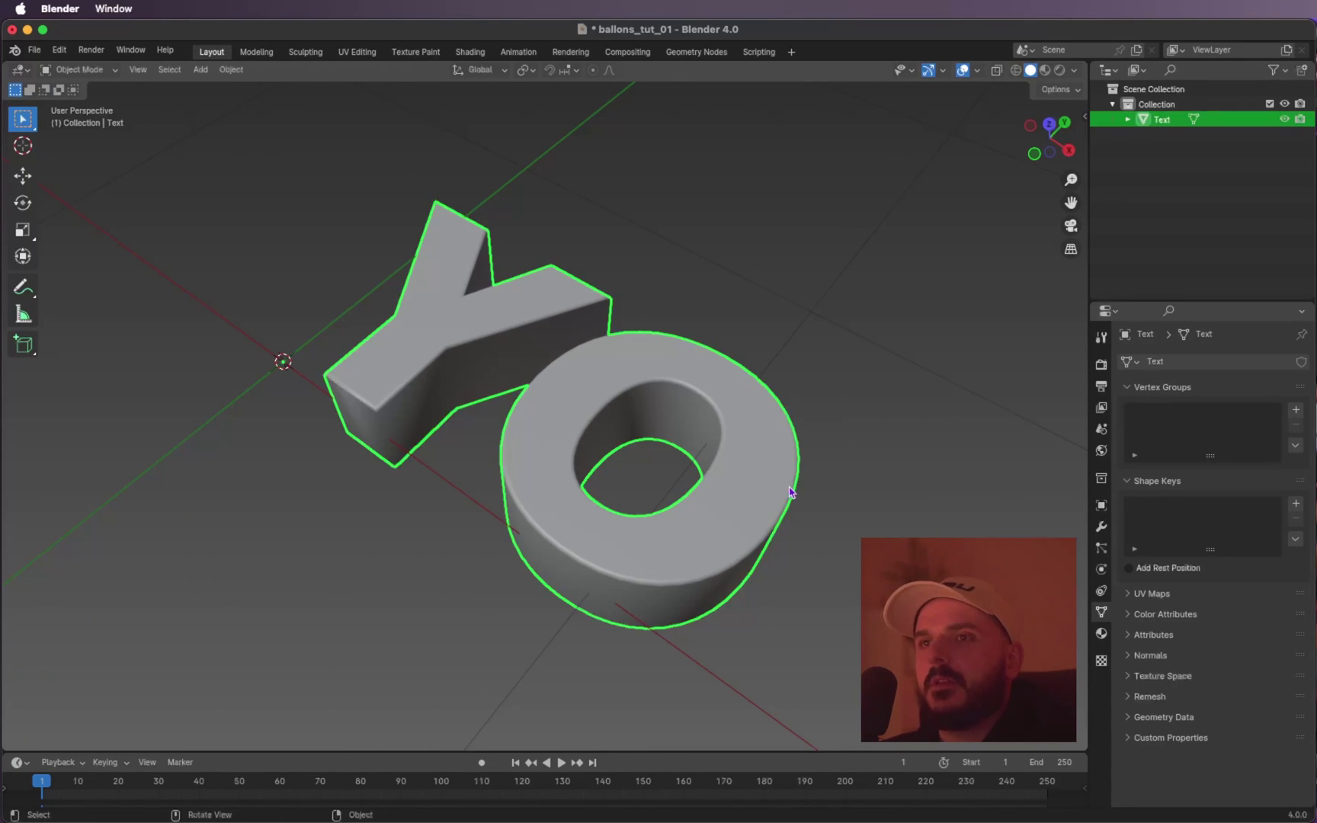
left_click(1101, 527)
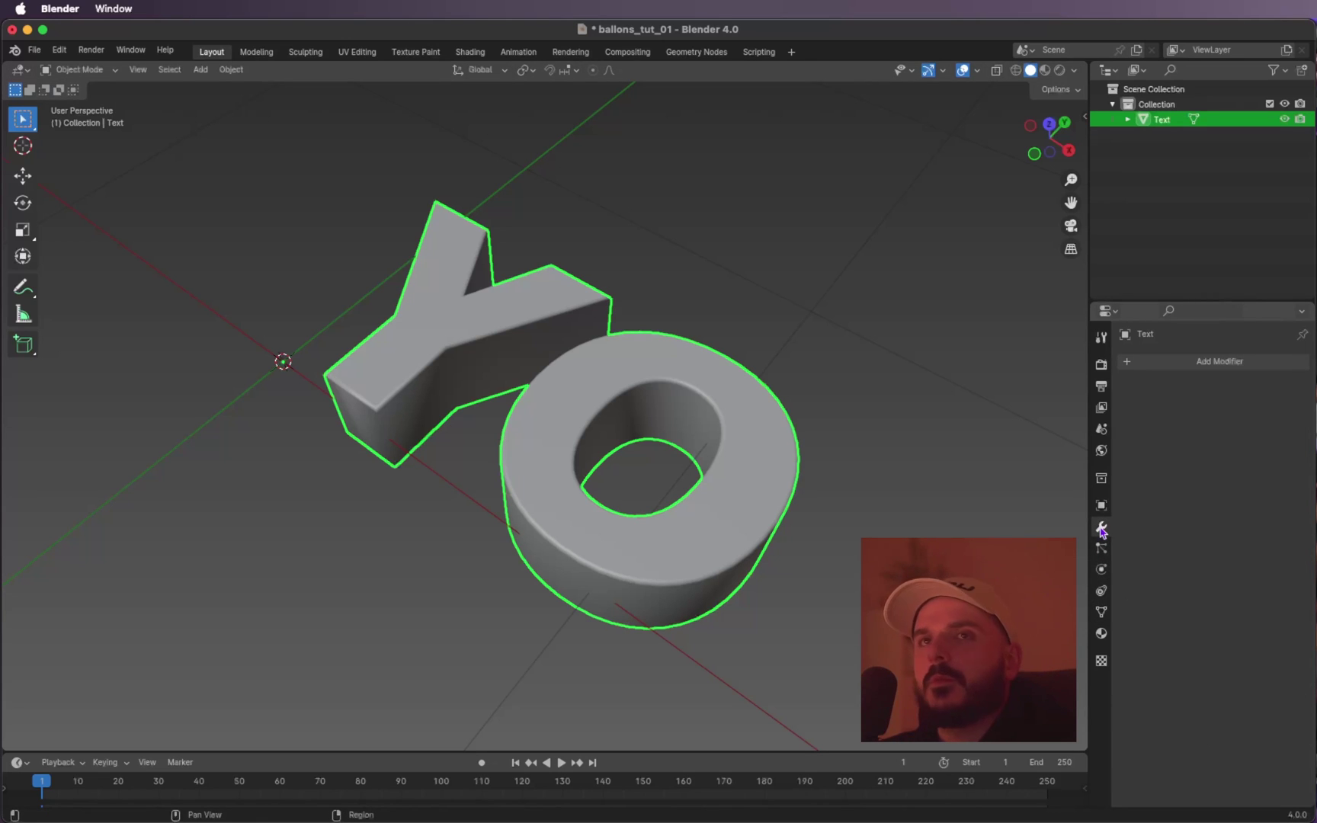
left_click(1258, 361)
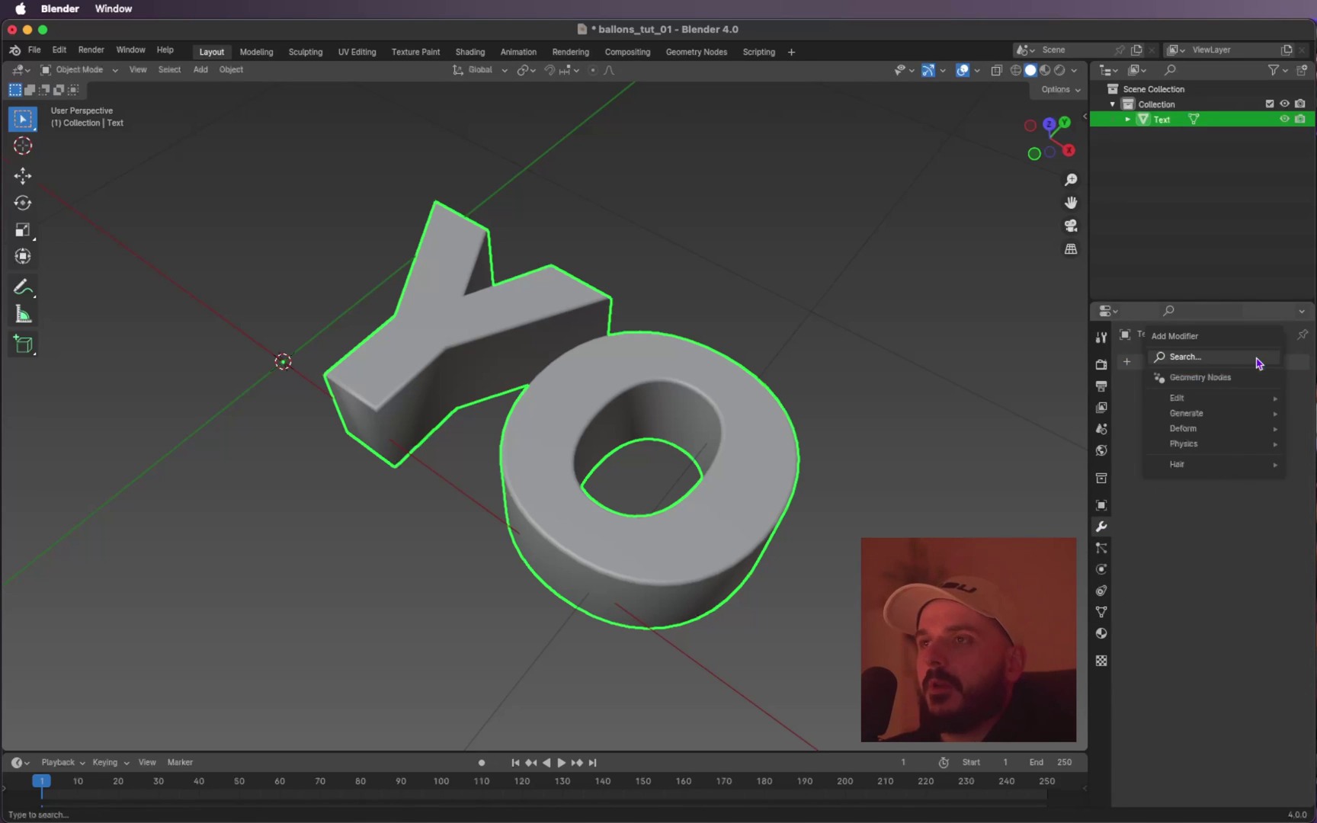
type("remesh")
key("Return")
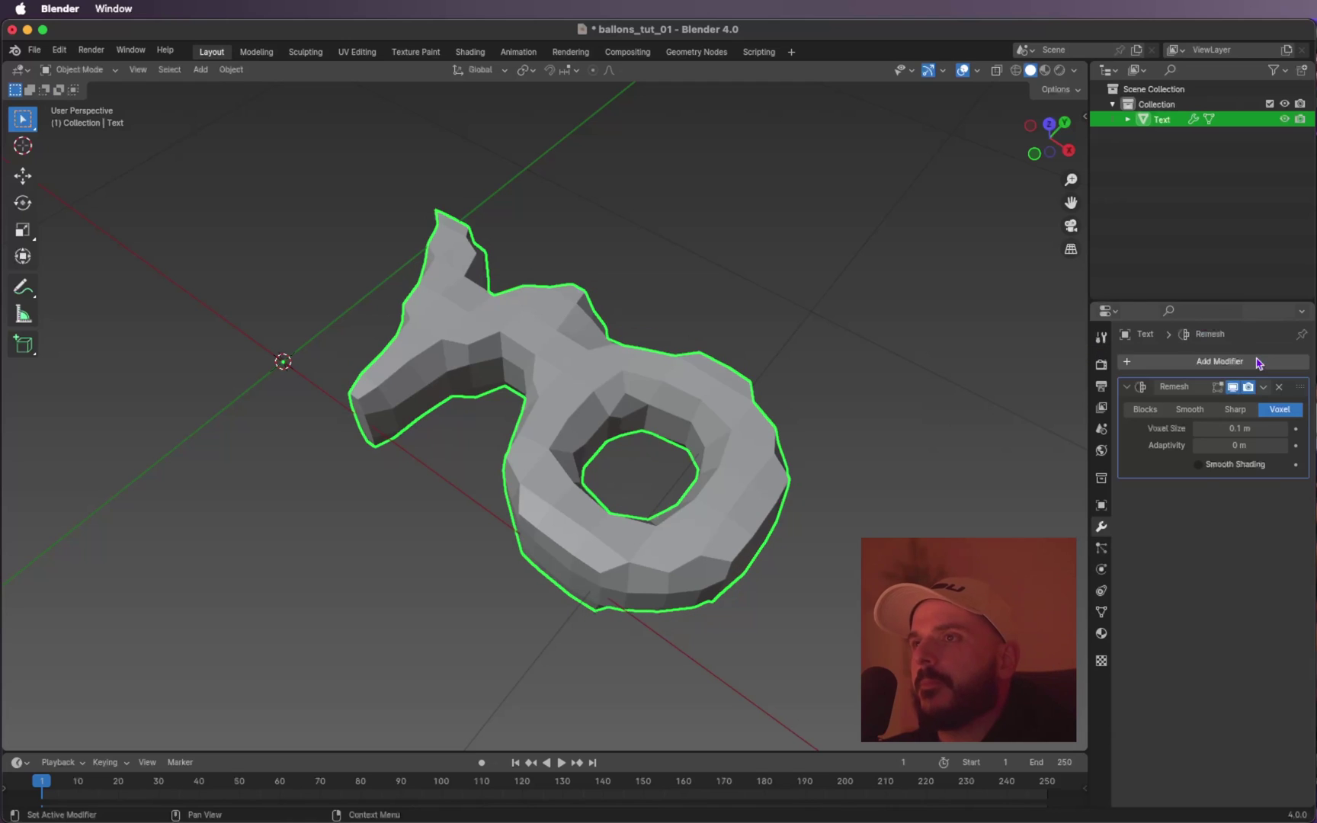
Refine the remeshed YO by reducing the Remesh voxel size to 0.016 m.
left_click(1197, 429)
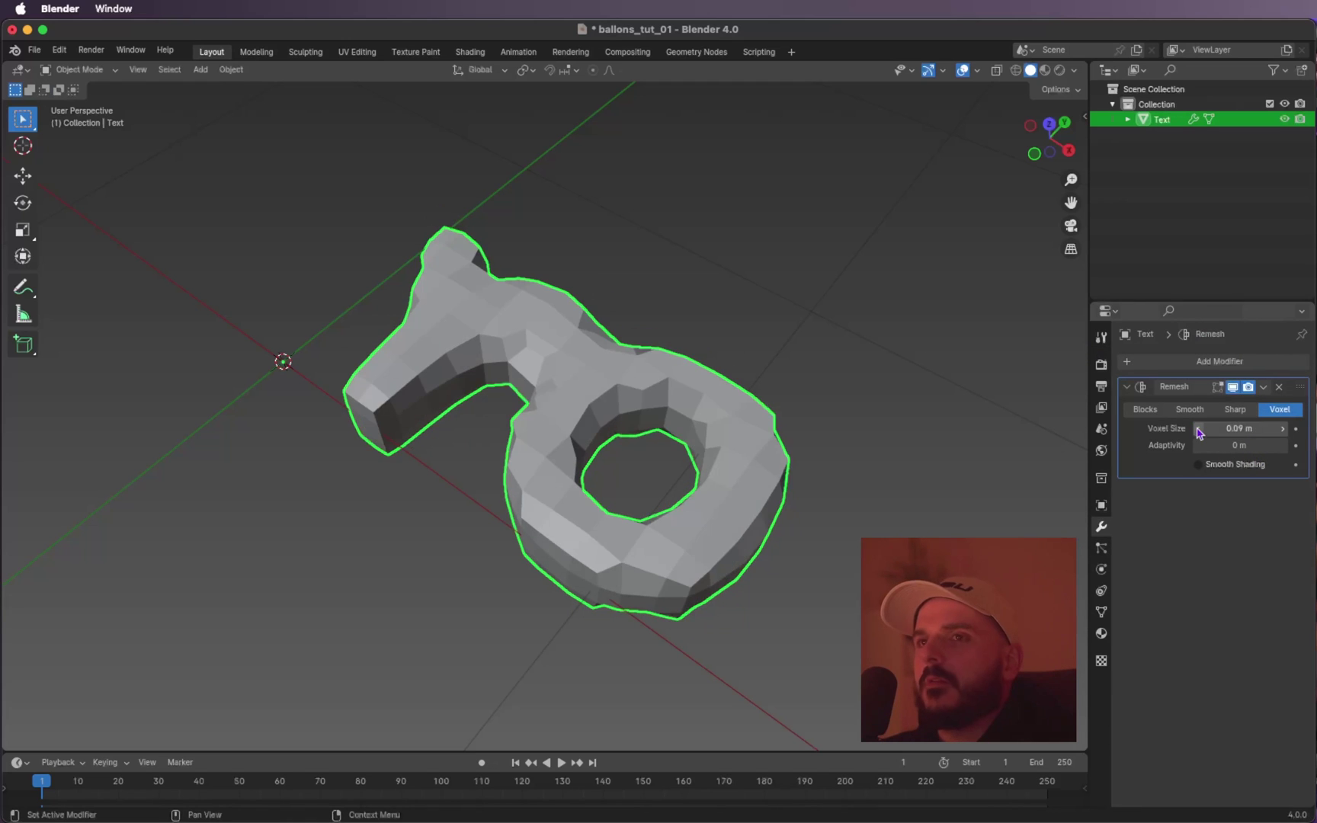
left_click(1197, 429)
left_click(1197, 429)
left_click(1197, 429)
left_click(1197, 429)
left_click(1197, 429)
left_click(1197, 429)
left_click_drag(1199, 430, 1181, 431)
middle_click_drag(838, 405, 847, 450)
left_click_drag(1198, 429, 1194, 429)
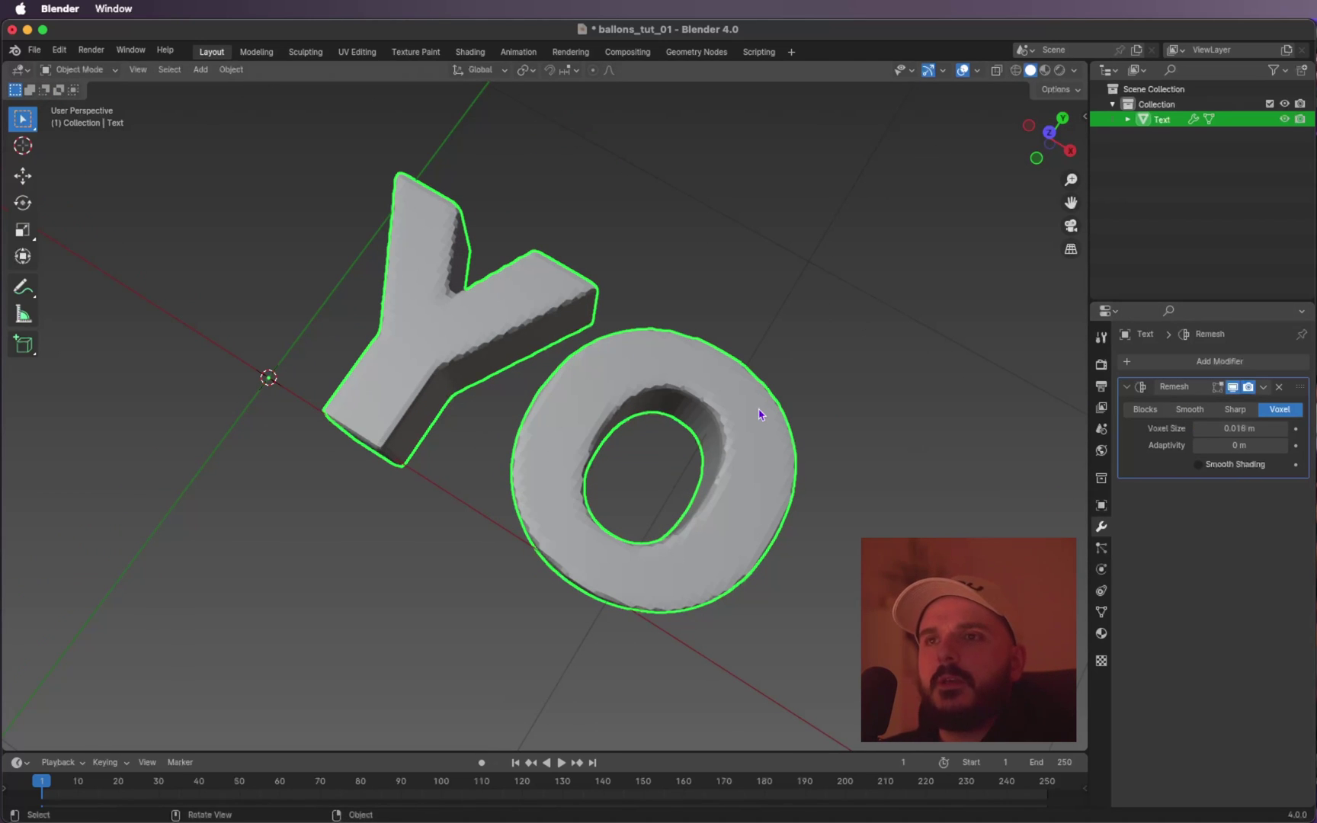
middle_click_drag(760, 411, 760, 415)
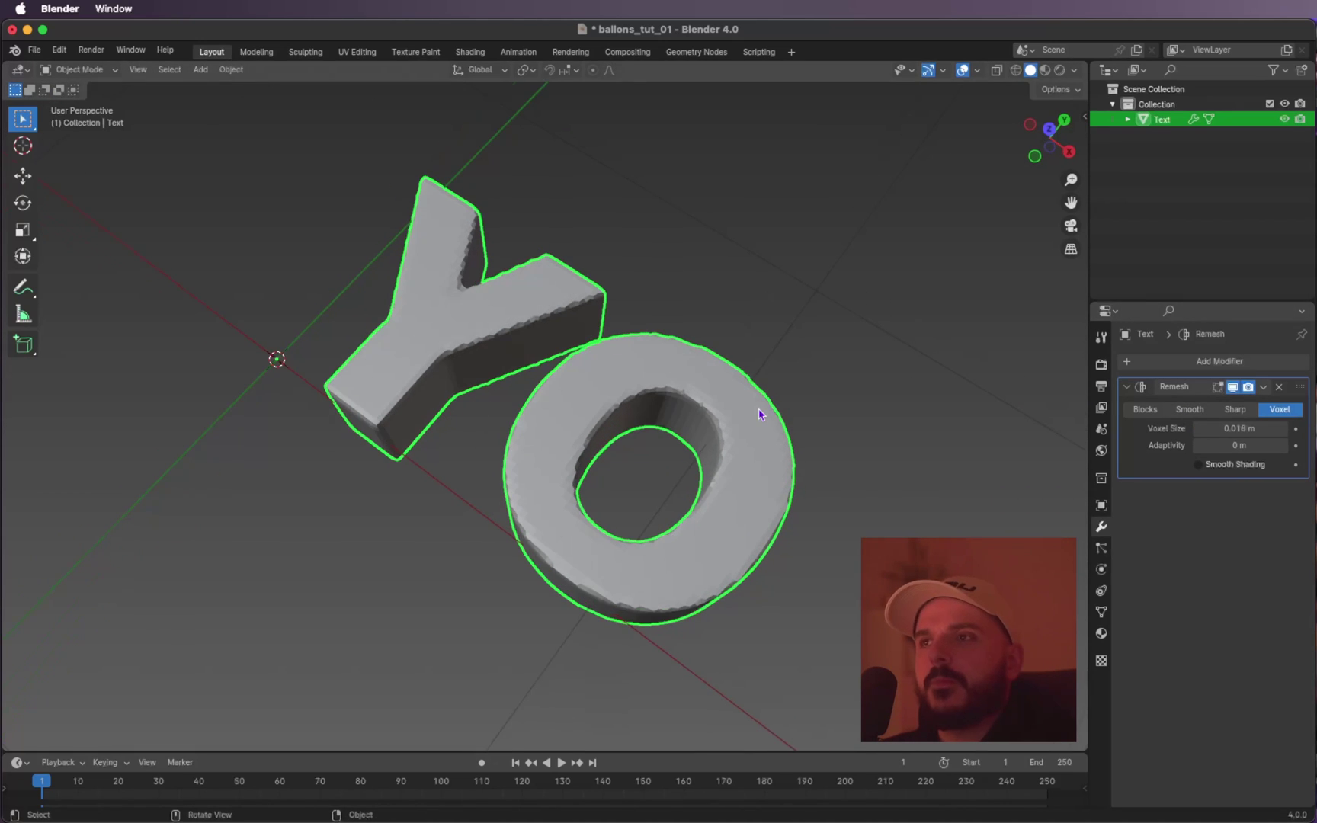
Apply the Remesh modifier to the YO mesh.
left_click(1263, 387)
left_click(1254, 408)
scroll(799, 435, "up", 3)
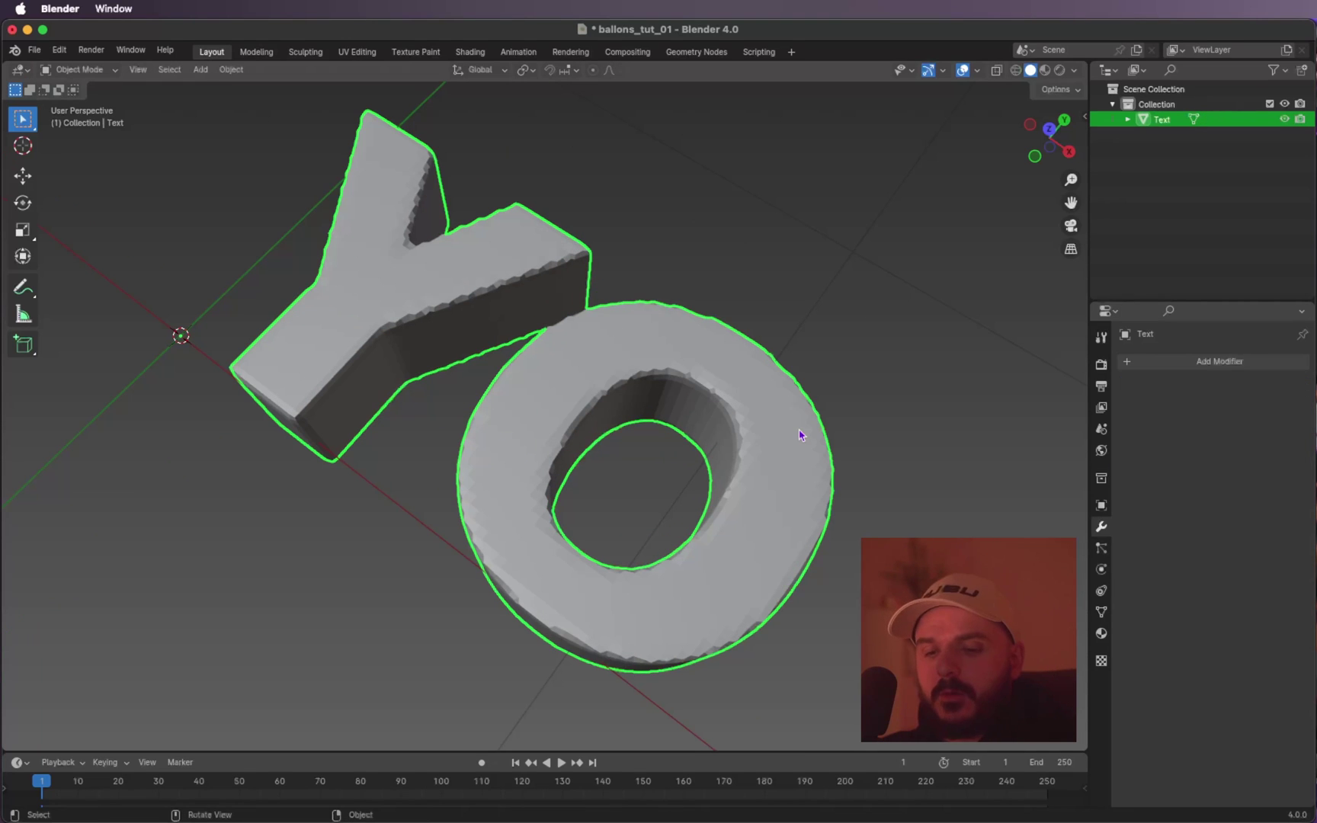
scroll(800, 435, "down", 1)
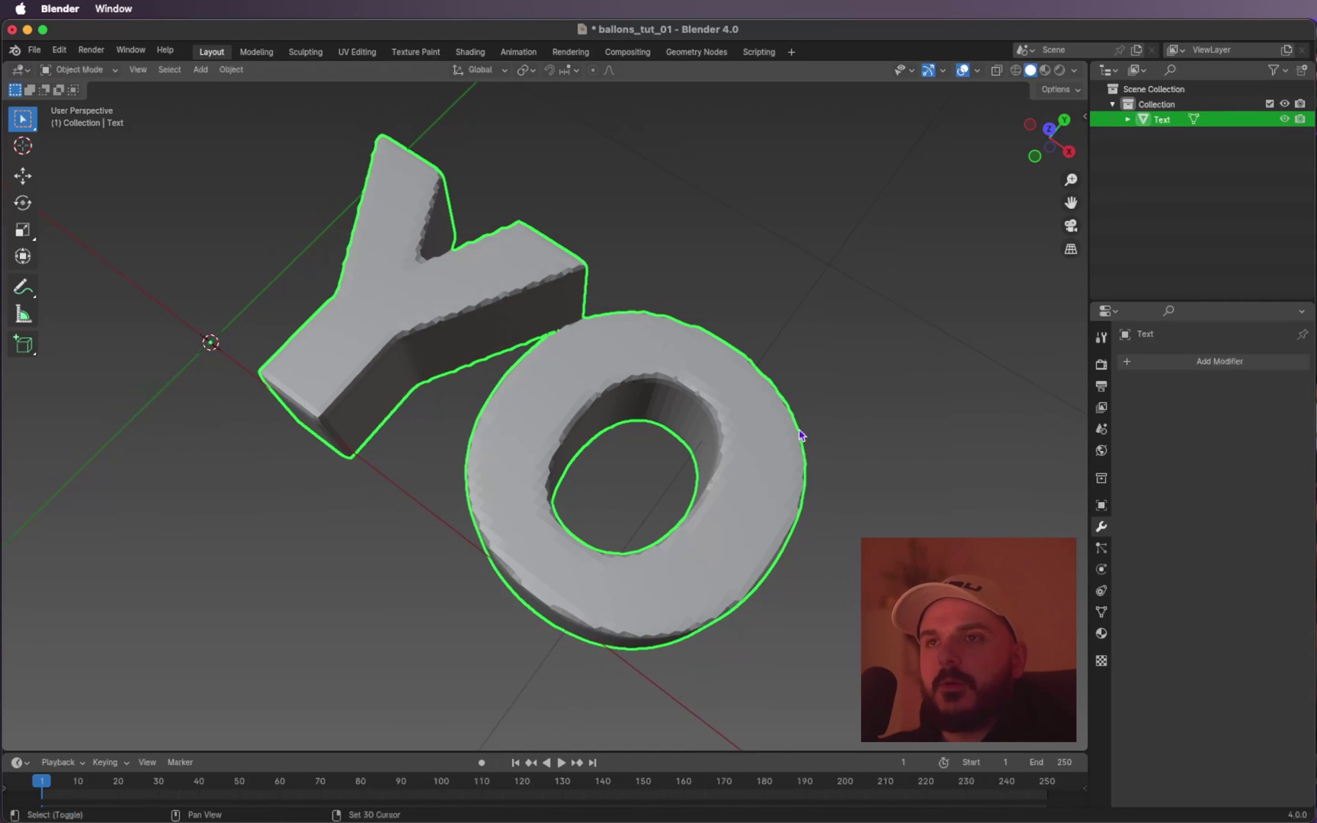
middle_click_drag(799, 435, 795, 435)
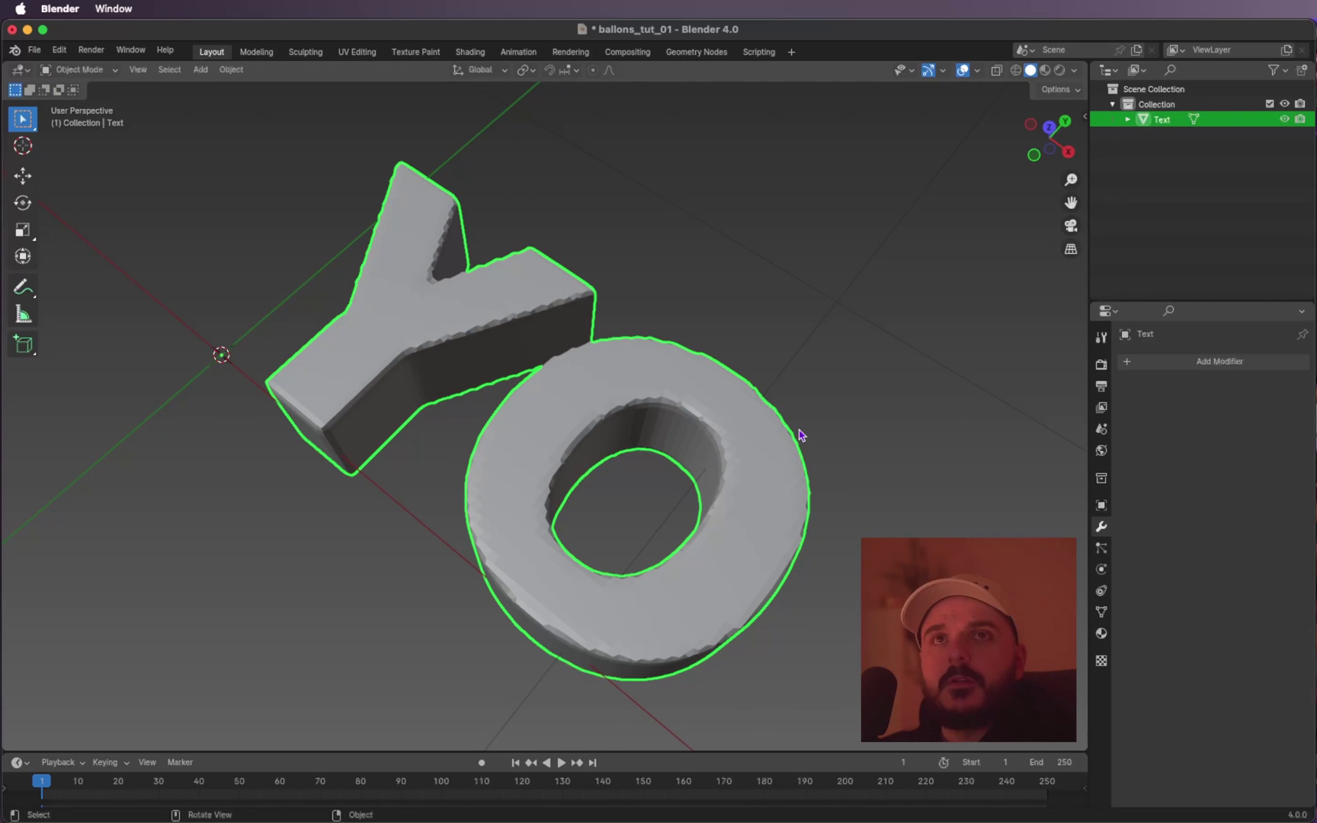
In Edit Mode with edge selection, select the edge loop around the middle of the O's outer side wall.
key("Tab")
scroll(797, 429, "down", 10)
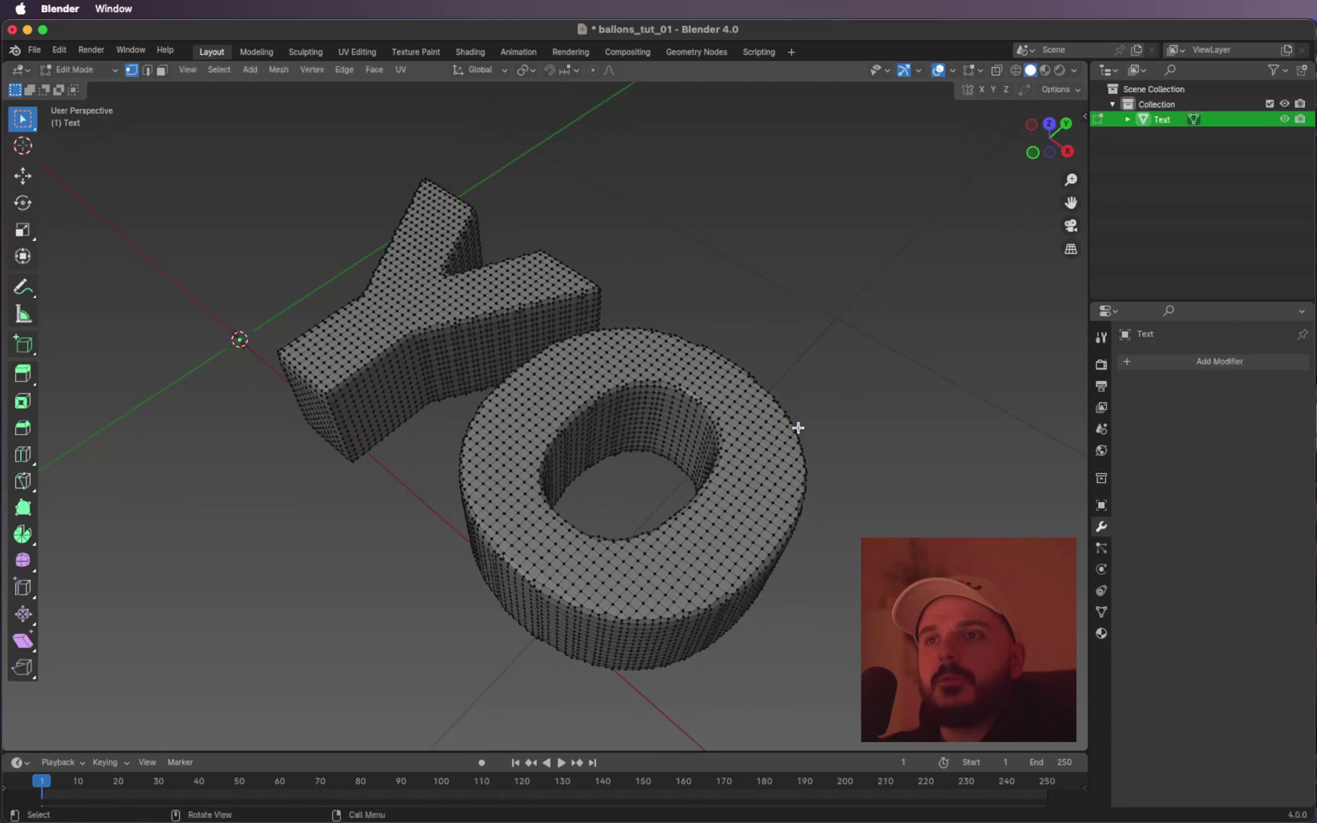
scroll(798, 427, "down", 3)
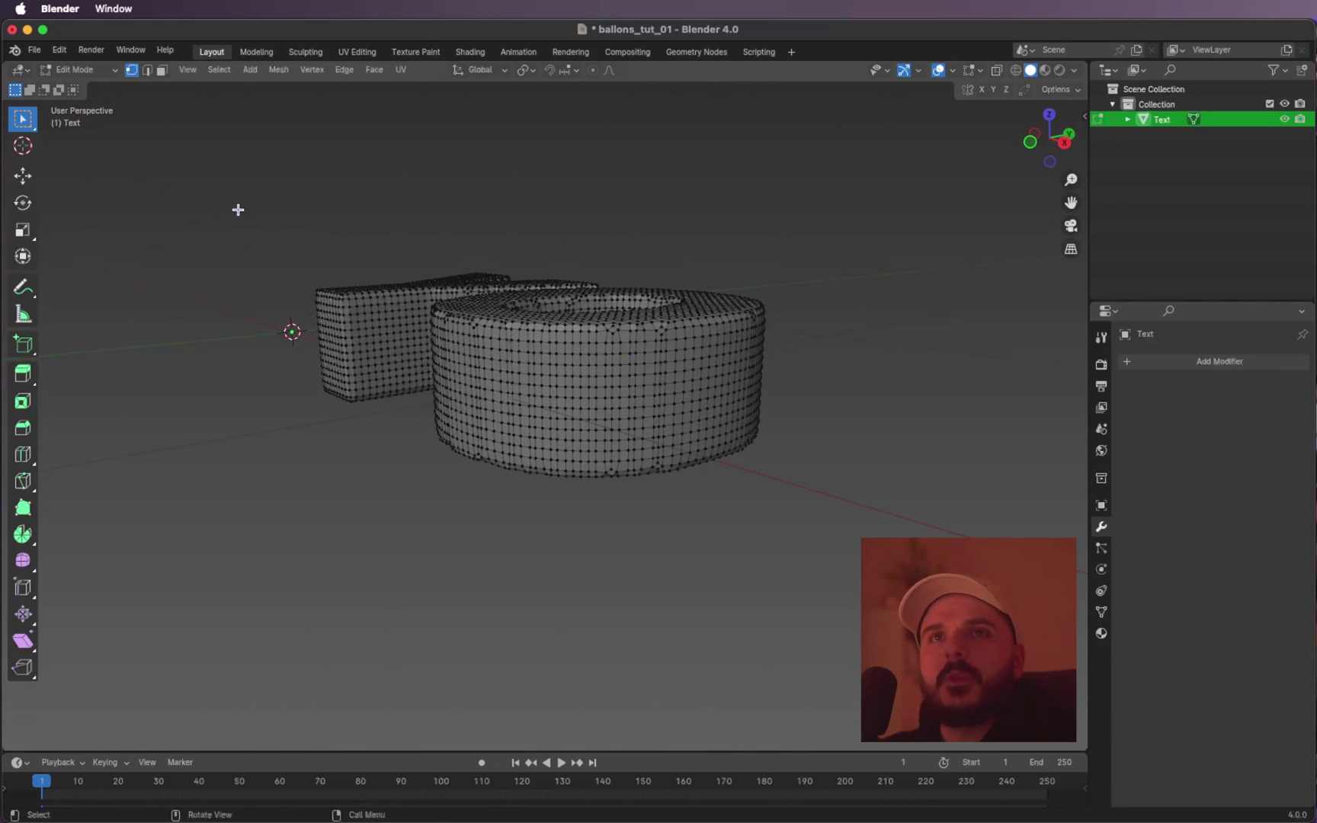
left_click(148, 71)
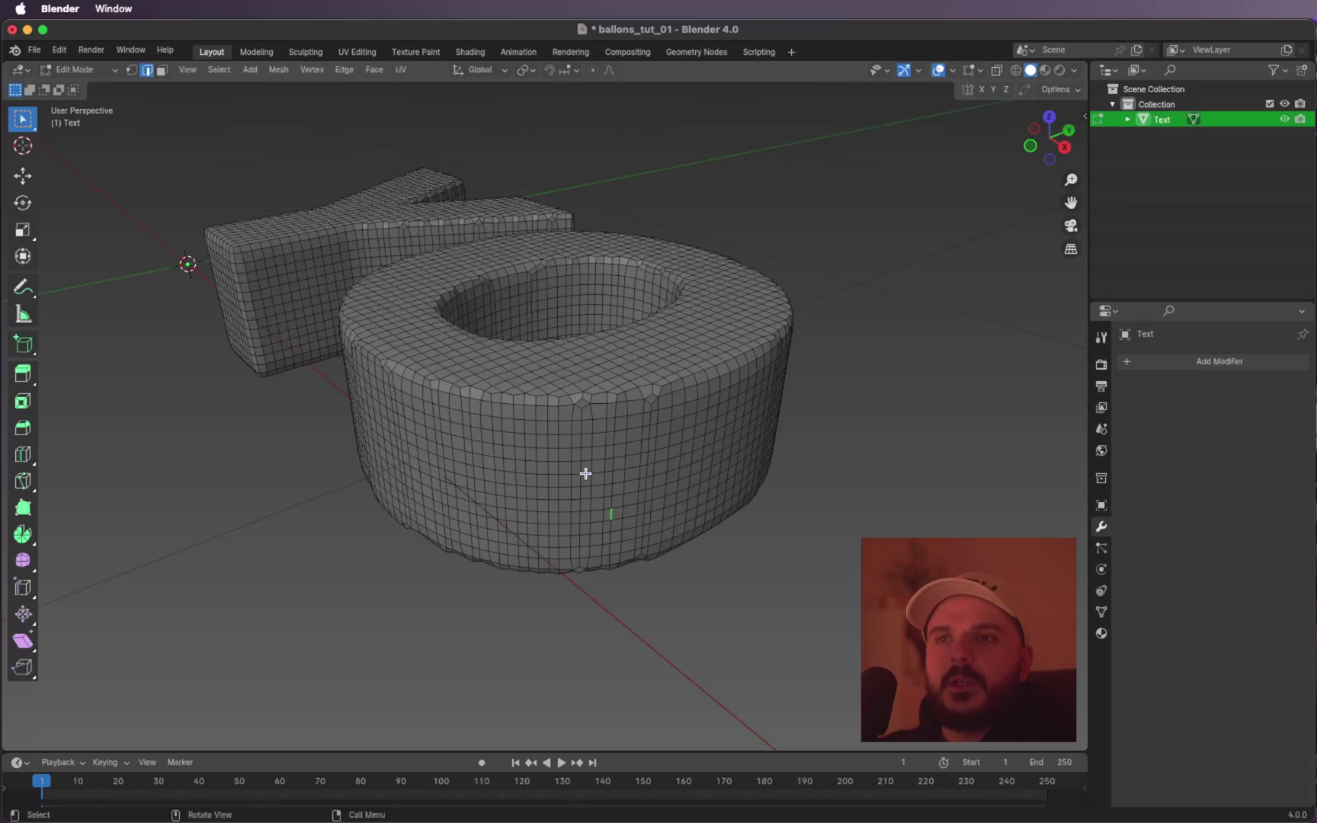
left_click(585, 473, "alt")
scroll(585, 473, "down", 2)
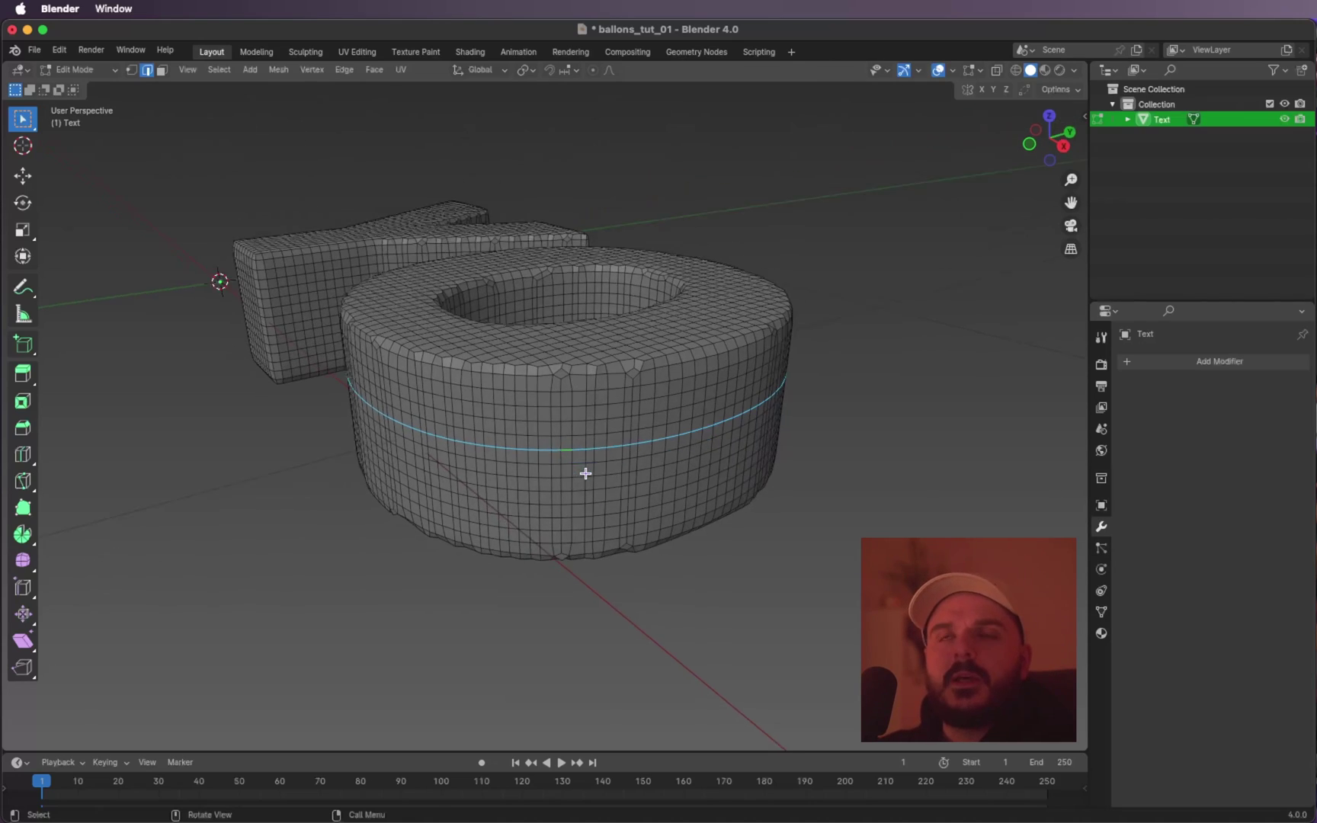
scroll(585, 474, "down", 1, "ctrl")
scroll(585, 473, "up", 4)
scroll(585, 473, "left", 5)
scroll(585, 473, "right", 5)
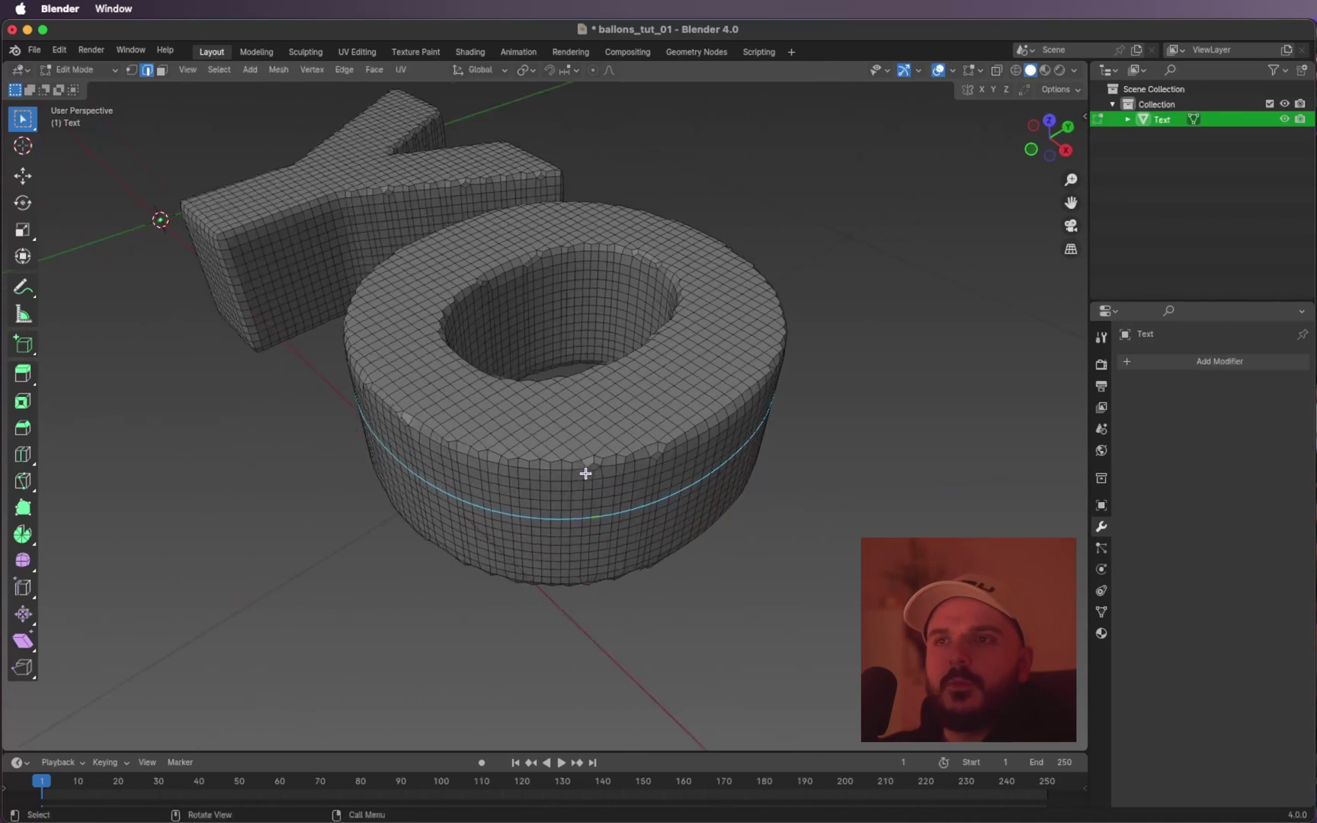
scroll(585, 473, "left", 2)
scroll(585, 473, "up", 3)
scroll(585, 473, "left", 2)
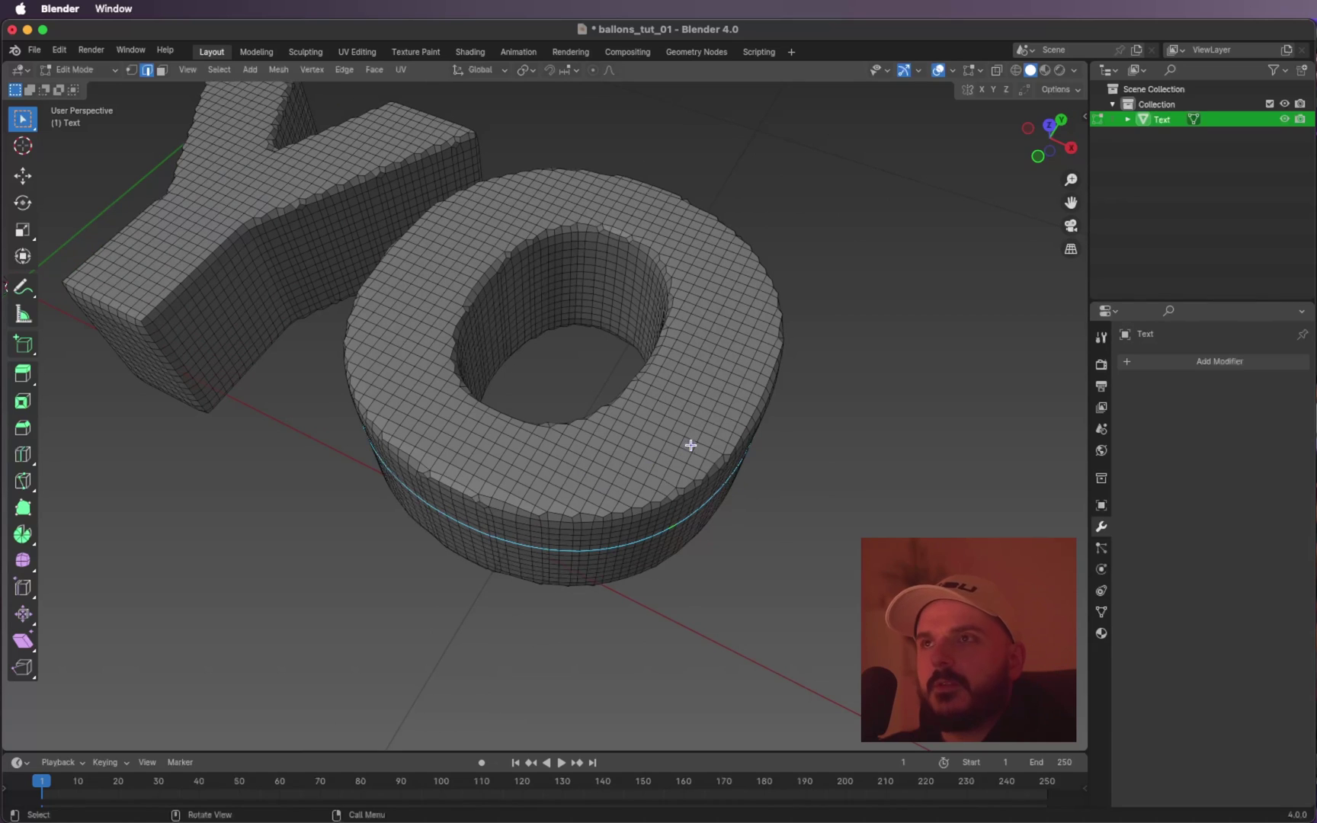
From the top view, extrude the O's outer edge loop and scale it outward by about 1.14 to form a flange.
left_click(1050, 125)
scroll(664, 377, "left", 3, "shift")
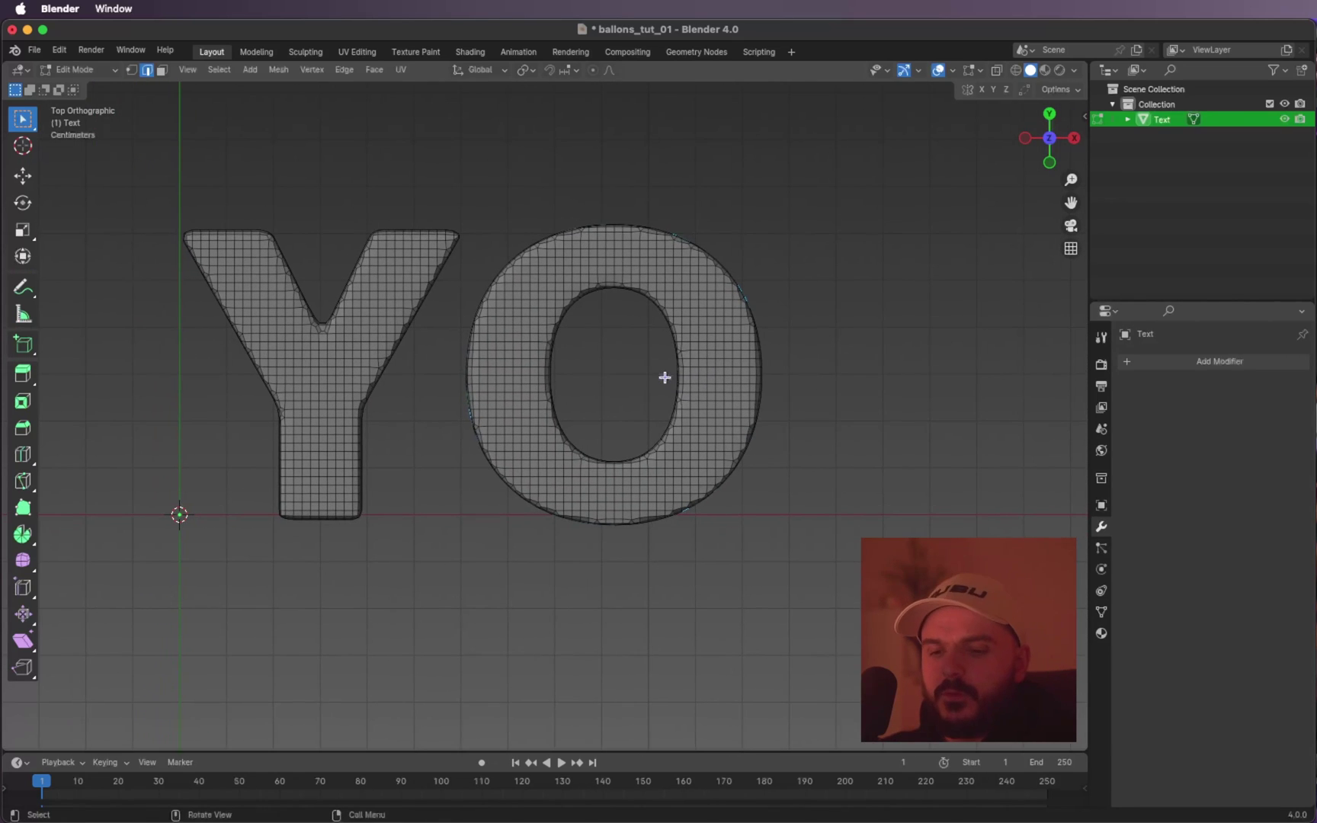
key("e")
key("s")
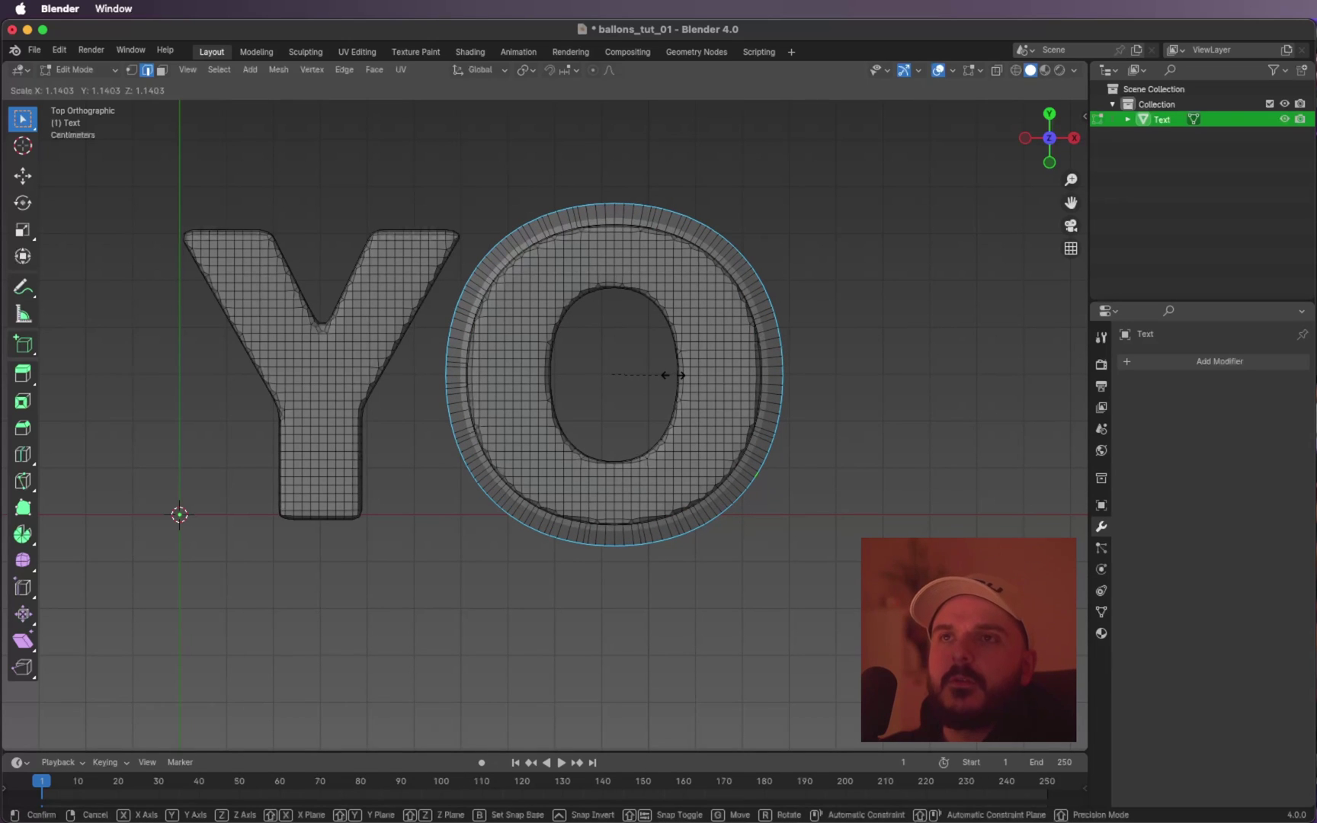
left_click(673, 374)
middle_click_drag(673, 374, 642, 324)
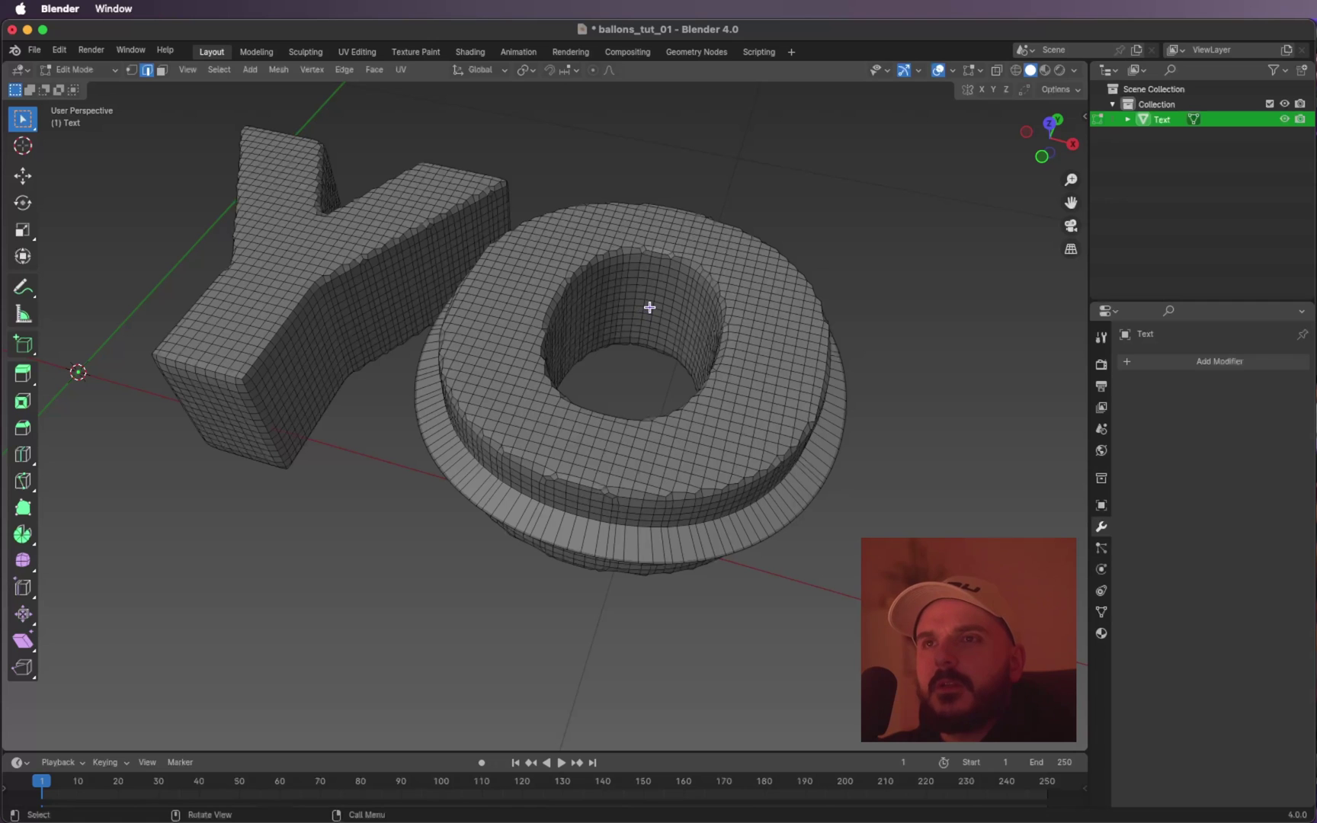
Extrude the middle edge loop inside the O's hole, scale it inward into an inner flange, and save the file.
key("ctrl+r")
middle_click_drag(756, 322, 758, 322)
key("s")
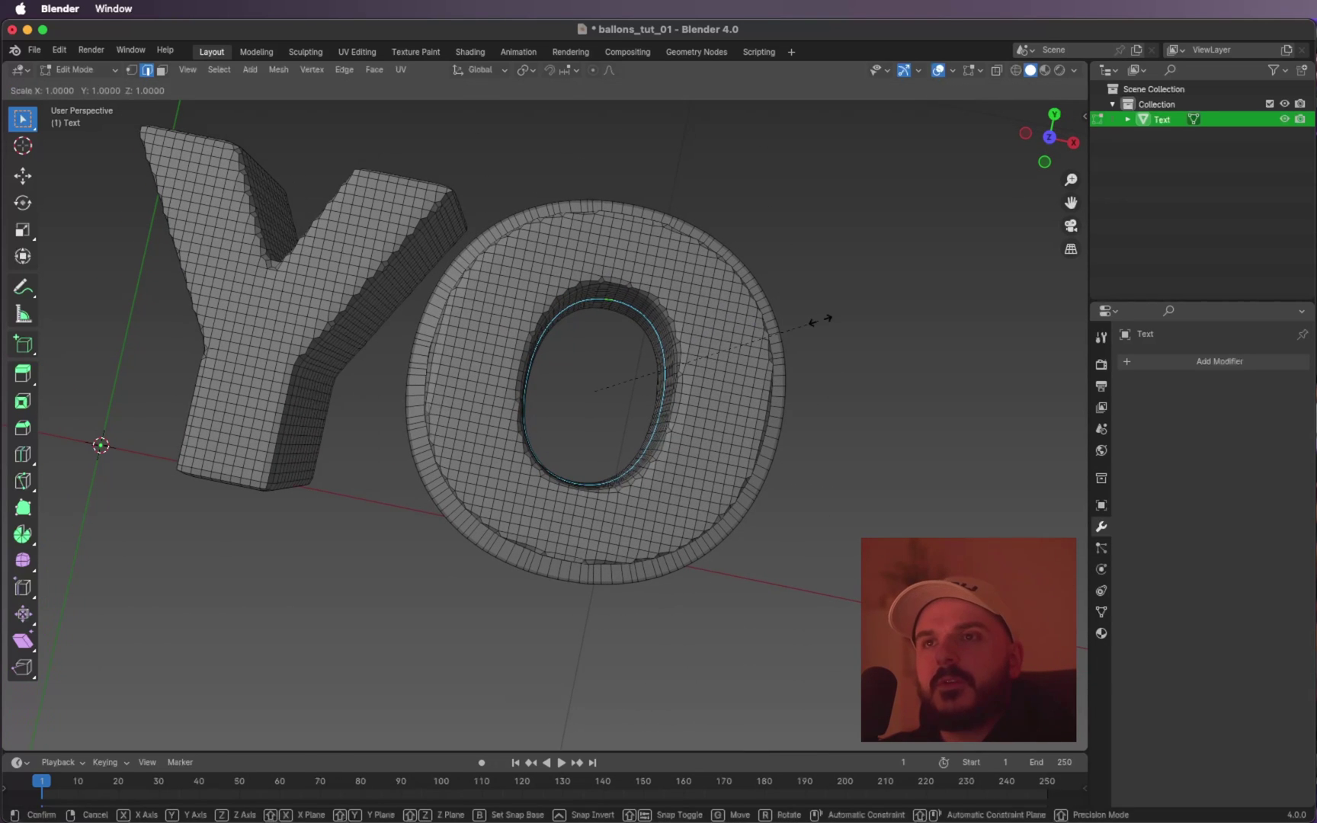
left_click(782, 336)
scroll(633, 382, "up", 3)
scroll(633, 382, "left", 5)
key("super+s")
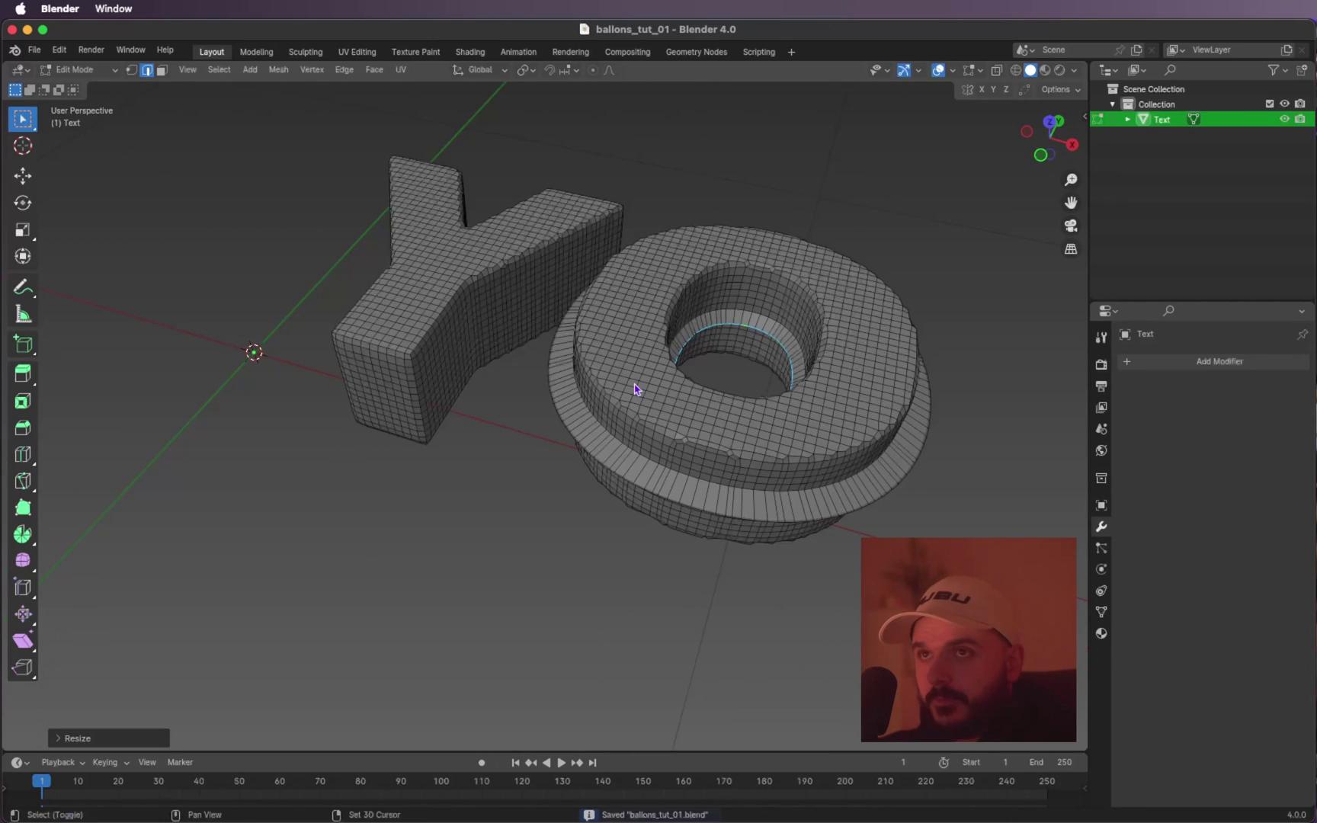
Extrude the edge loop around the middle of the Y's side walls and scale it outward into a flange.
scroll(490, 422, "up", 4)
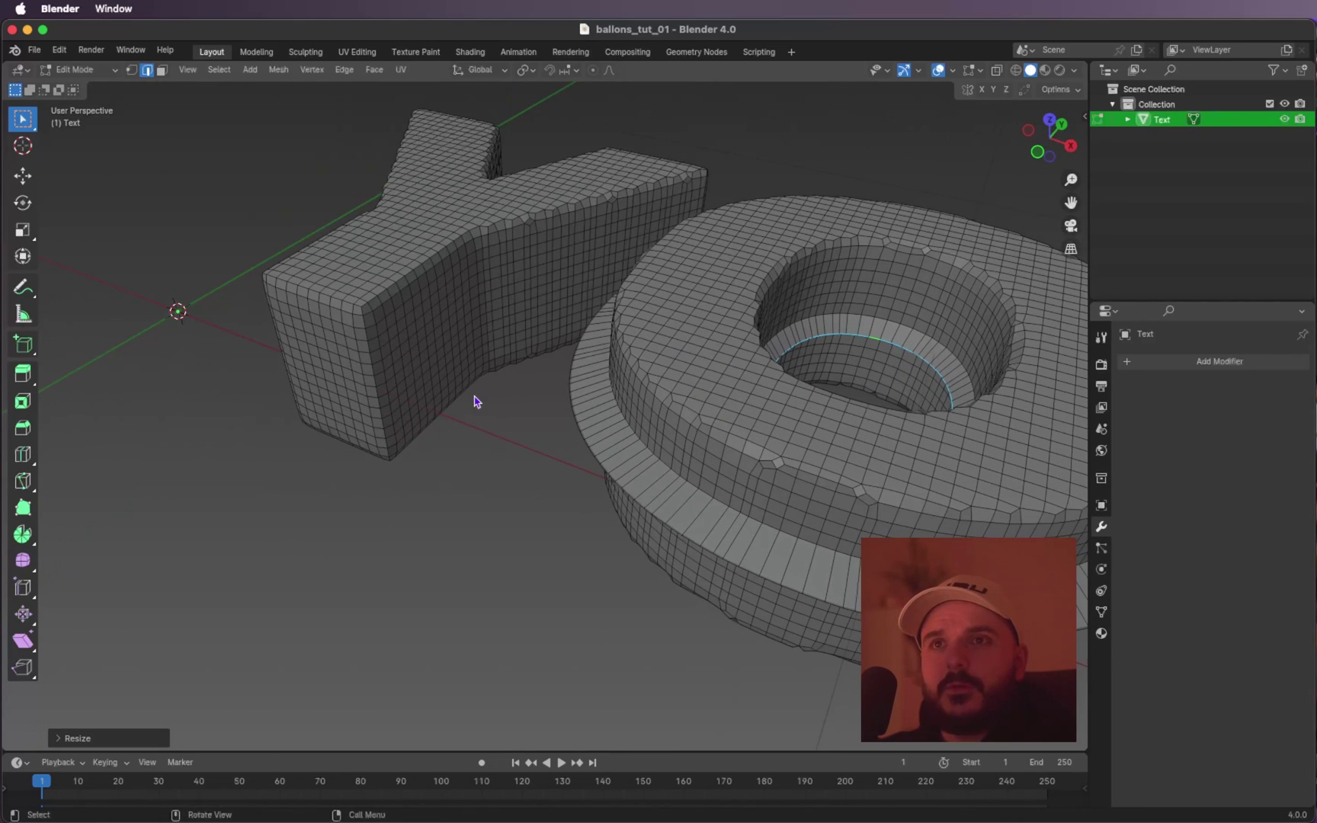
double_click(430, 344)
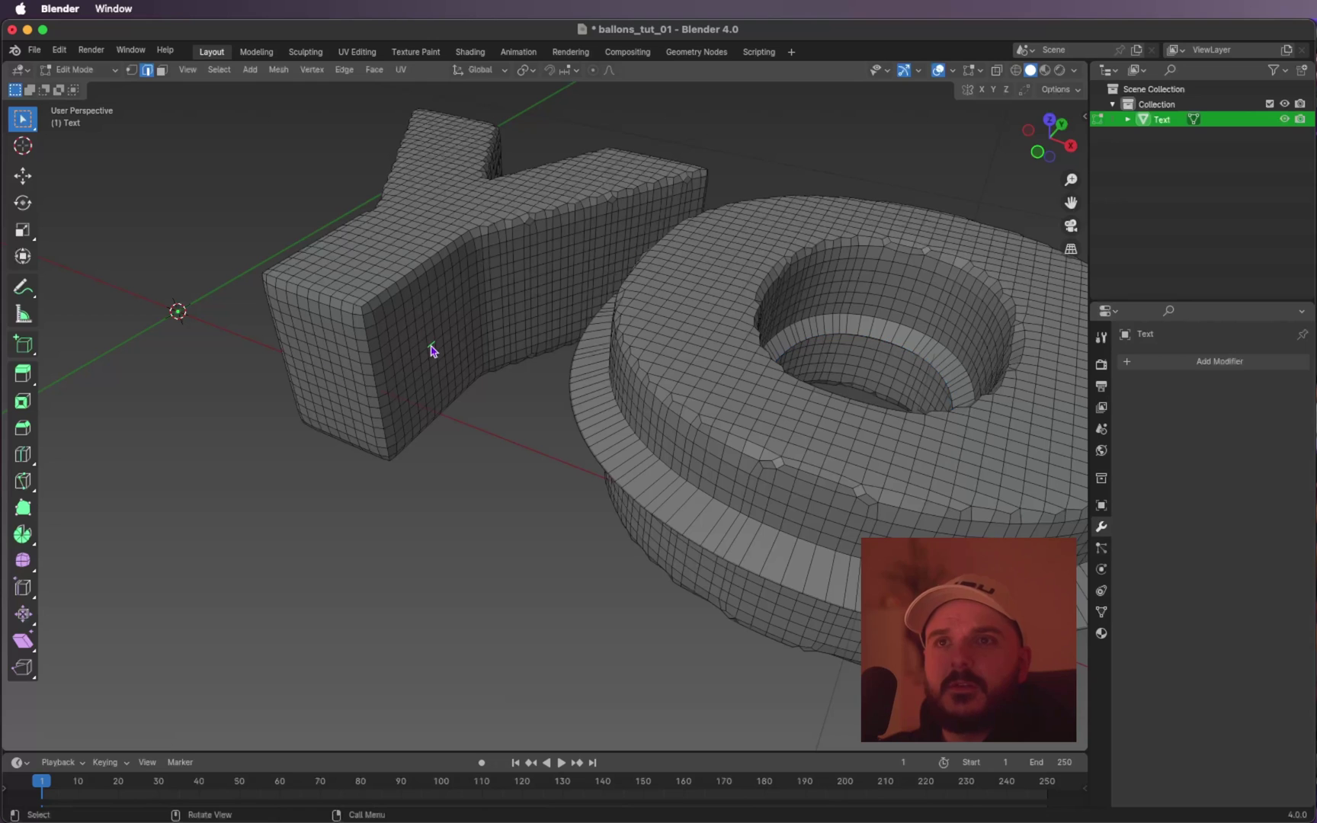
scroll(551, 371, "up", 8)
scroll(553, 376, "up", 4)
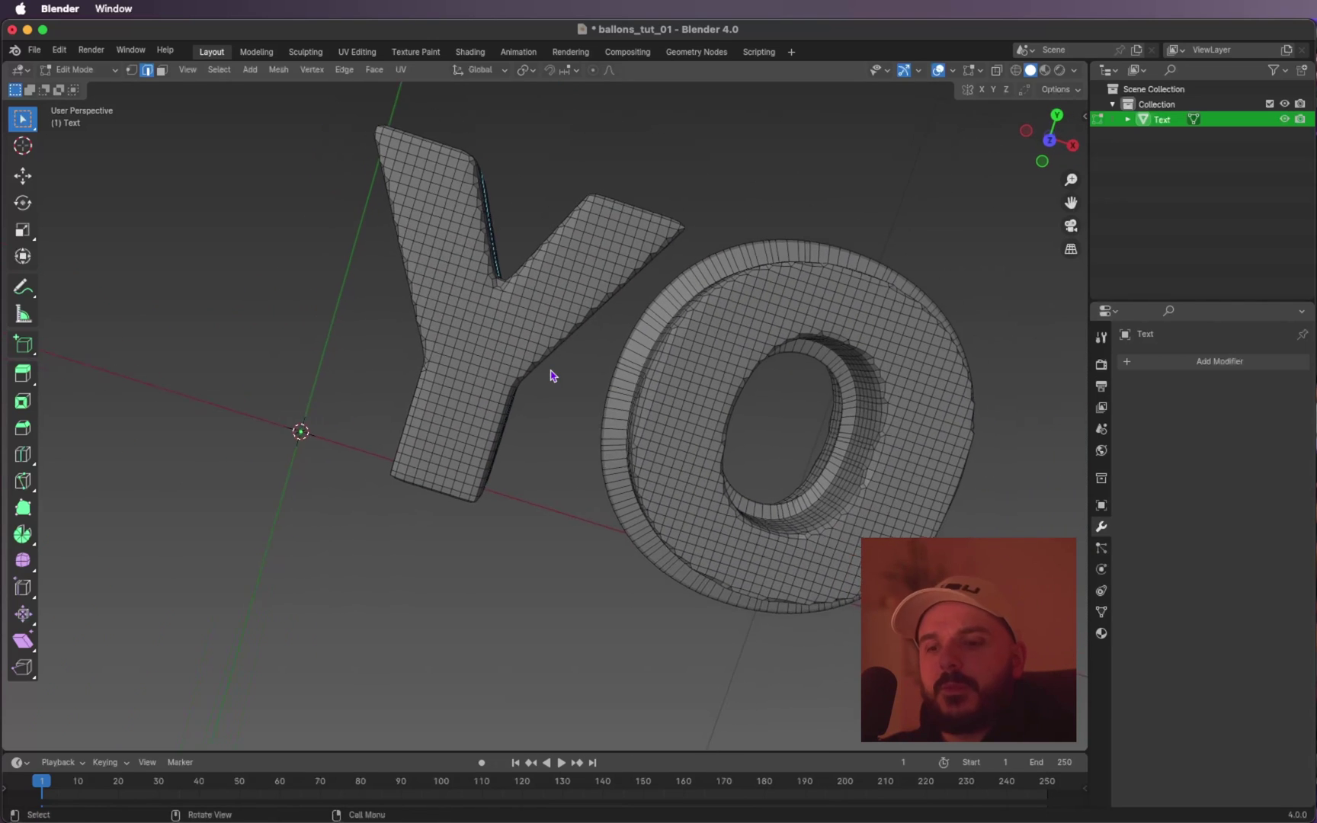
key("s")
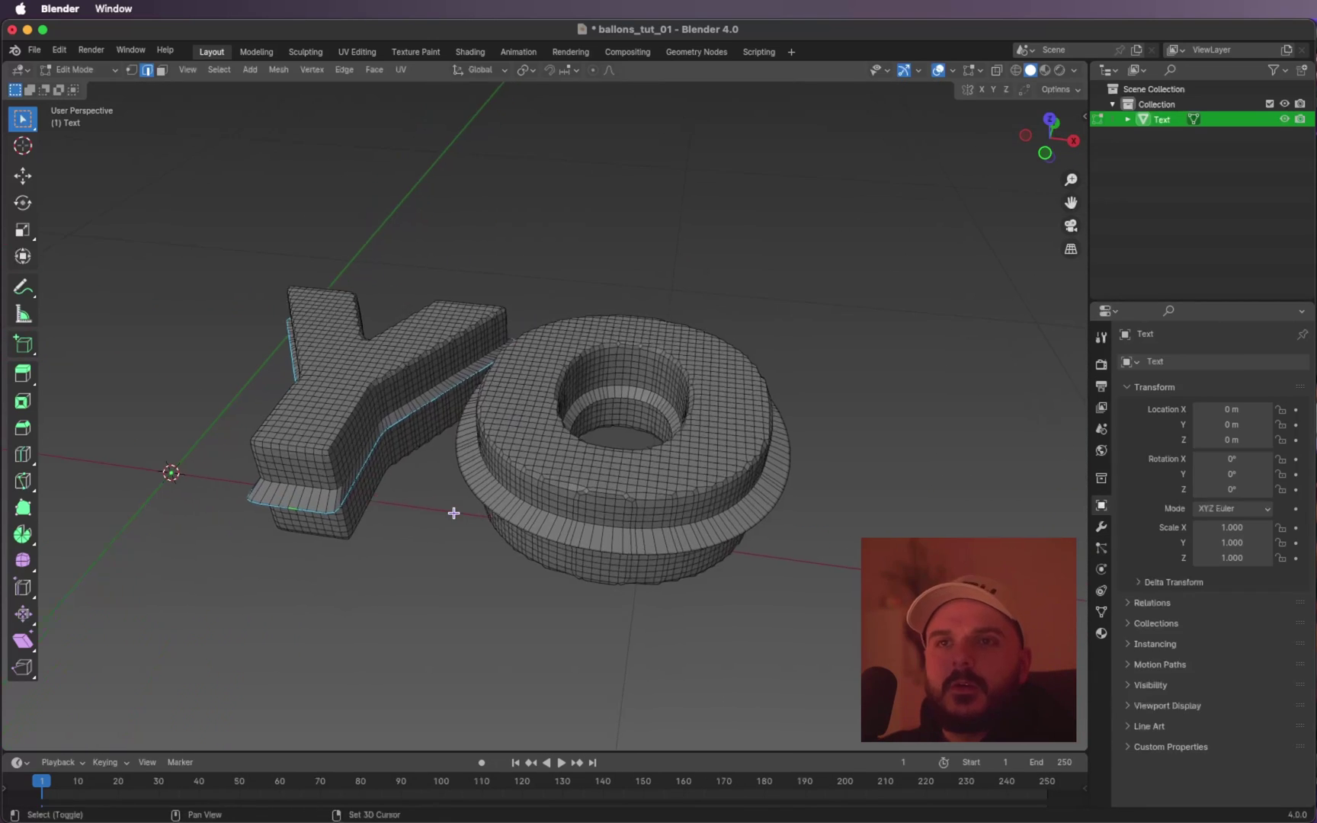
Add the rim edge loops of the O's outer and inner flanges to the selected Y flange loop.
scroll(454, 513, "right", 4)
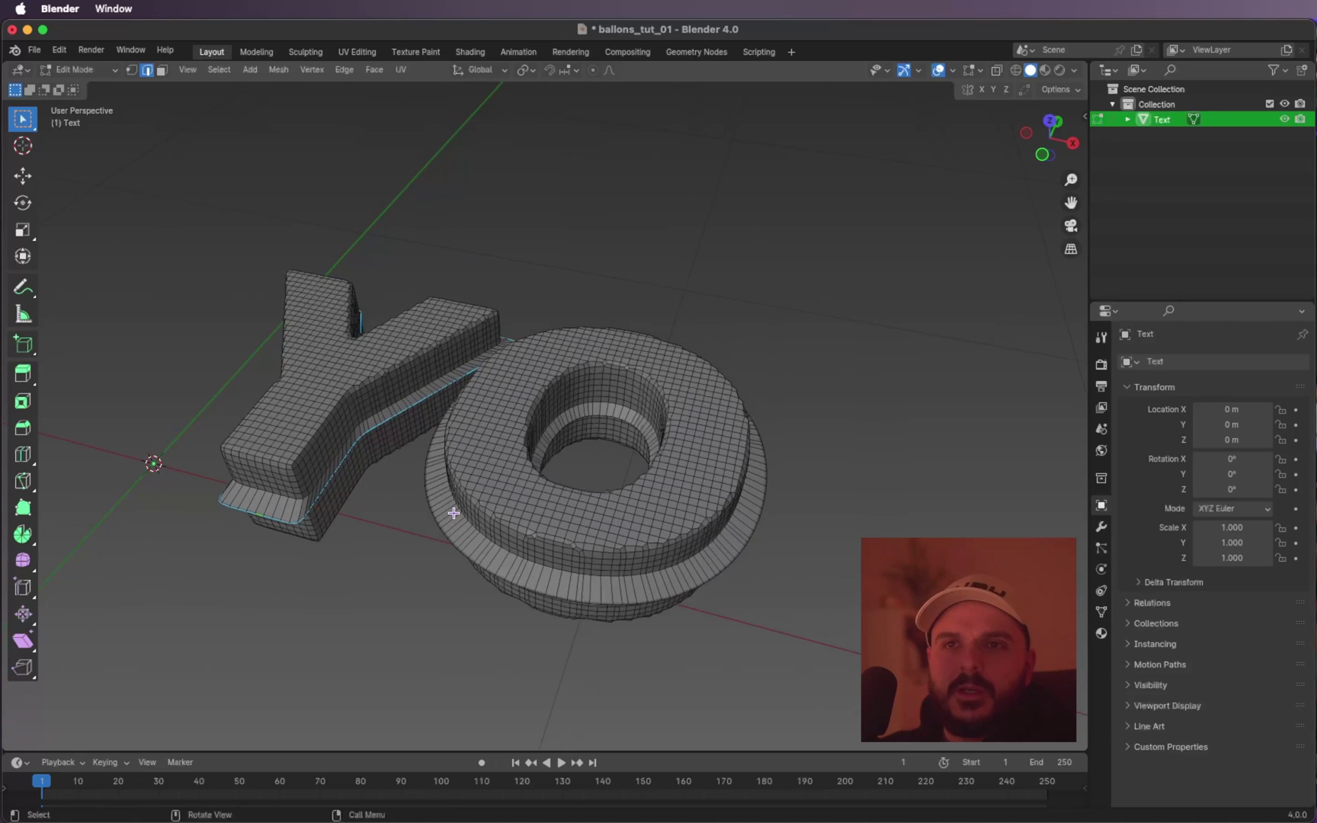
scroll(454, 513, "left", 6)
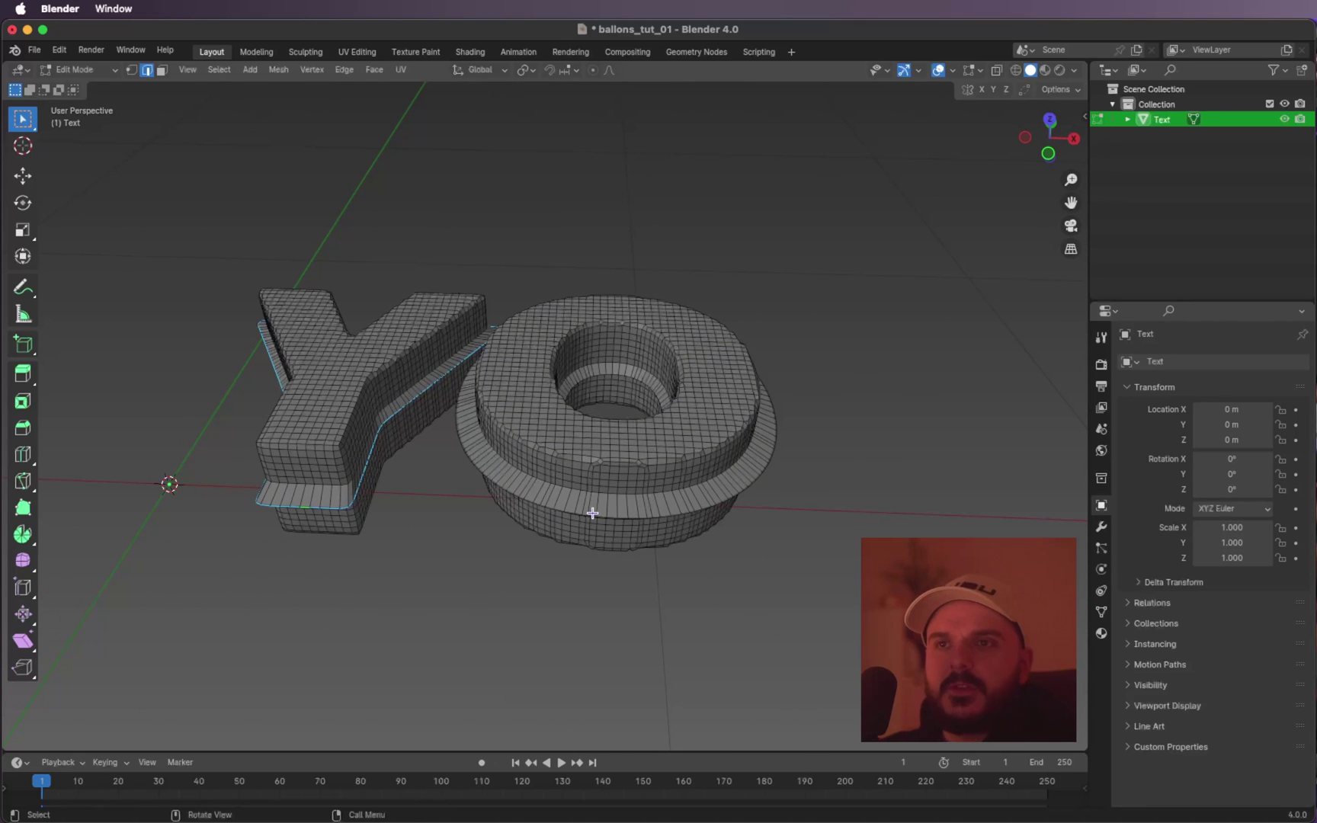
scroll(541, 532, "right", 3)
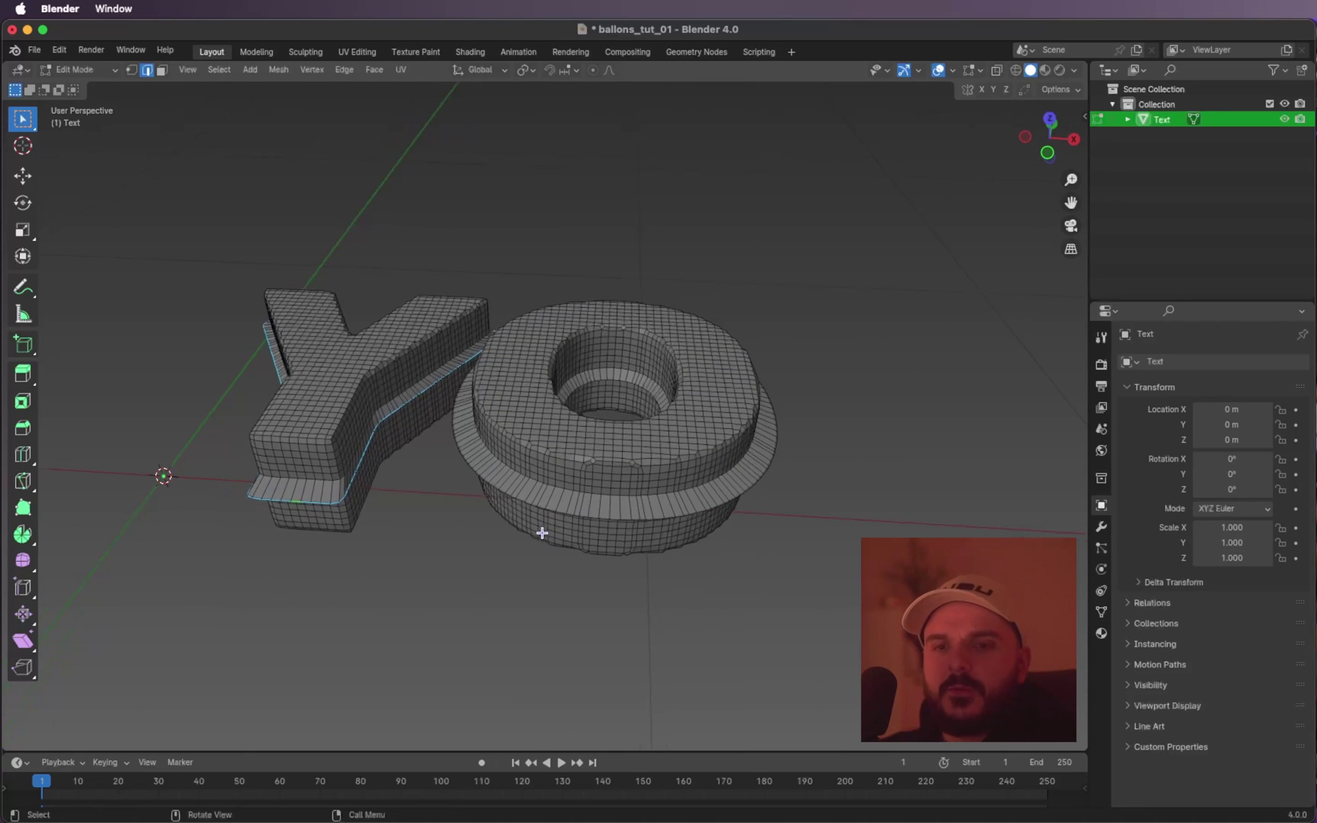
left_click(583, 517, "alt+shift")
scroll(582, 518, "up", 3)
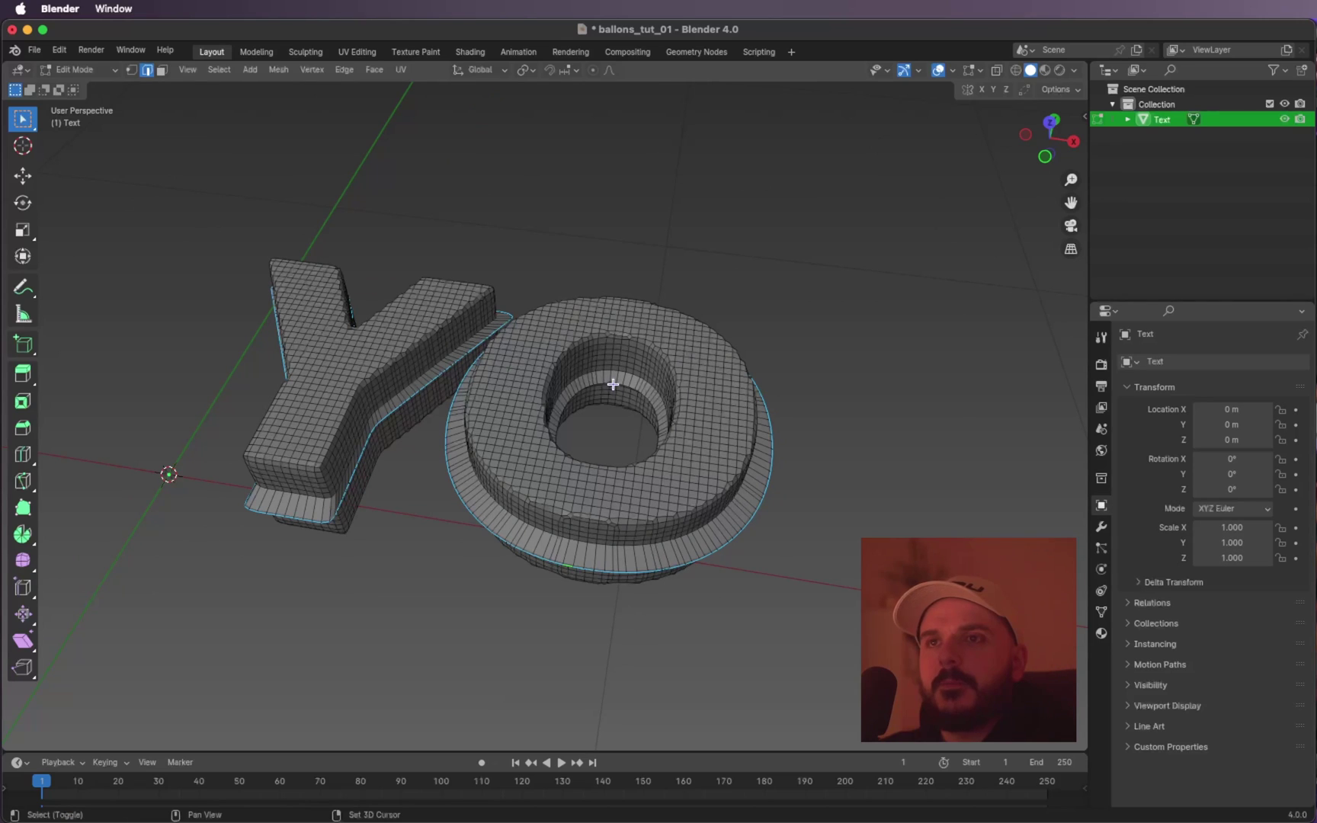
left_click(613, 382, "alt+shift")
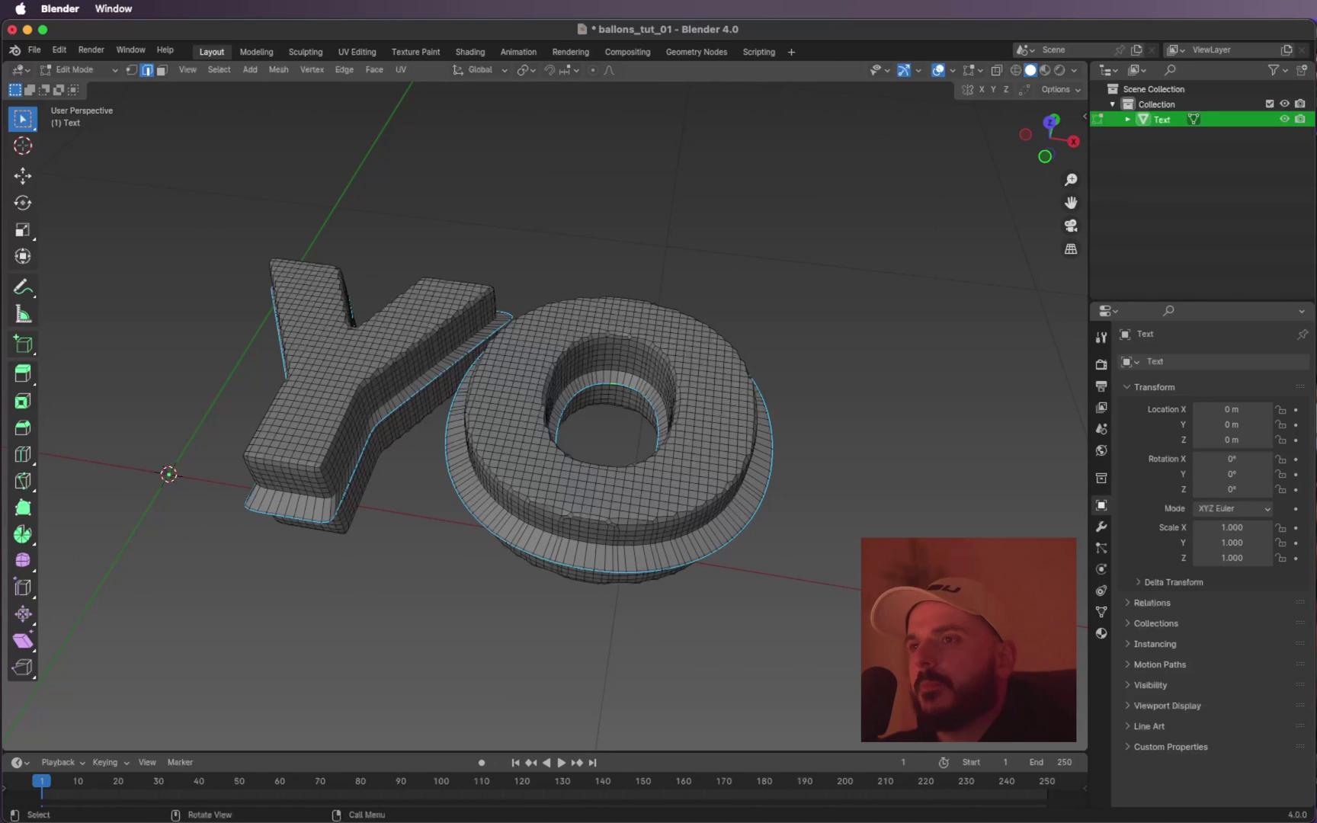
Create a vertex group named Pin and assign the selected flange rim edges of both letters to it.
left_click(1101, 612)
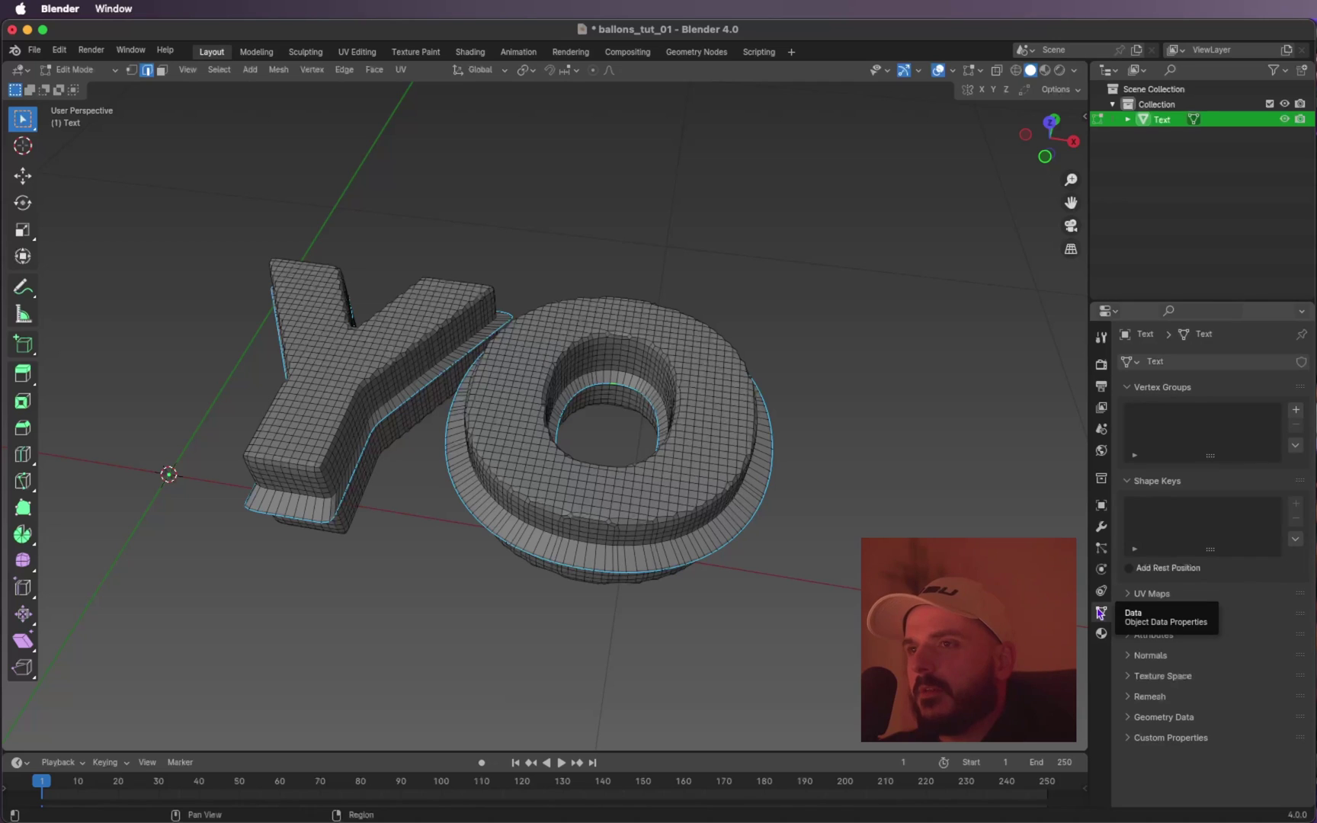
left_click(1294, 412)
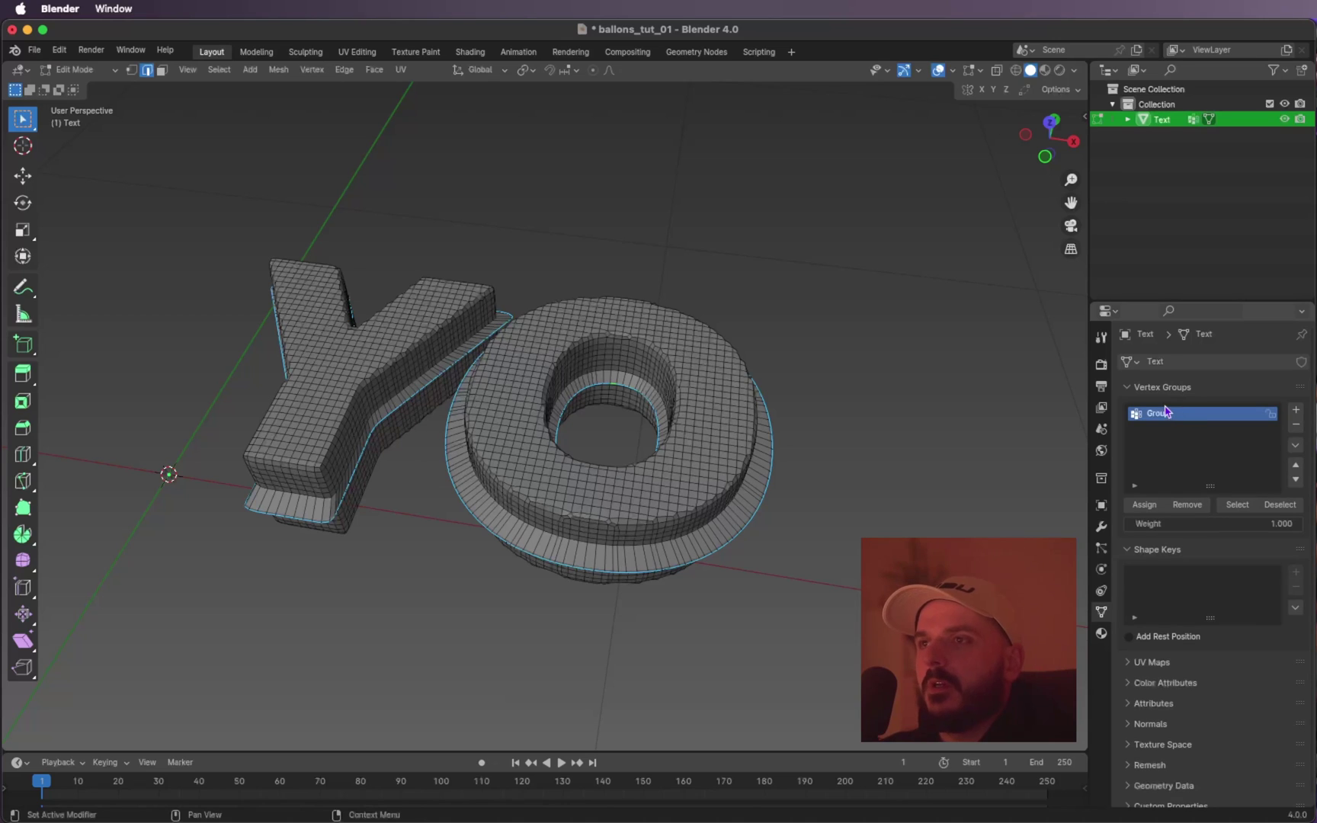
double_click(1165, 413)
type("P")
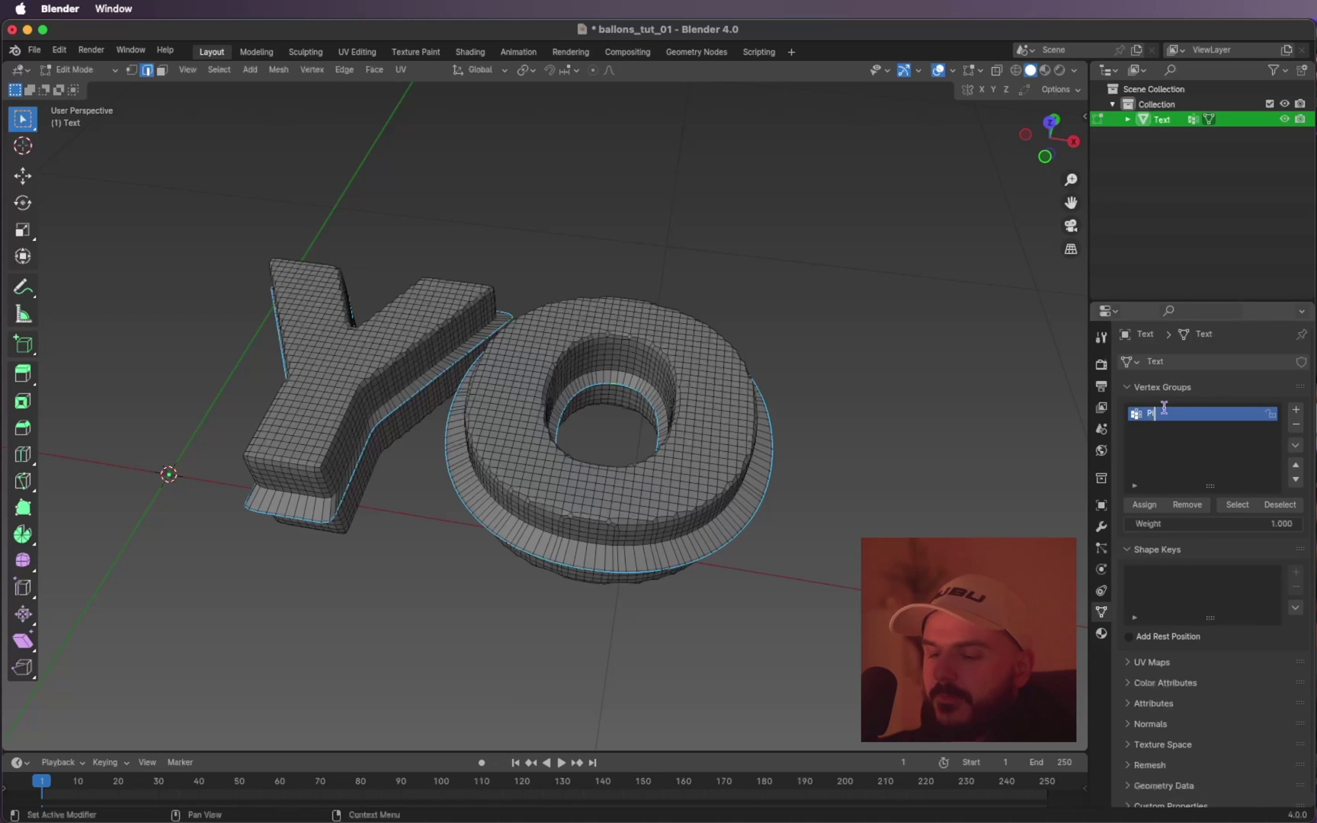
type("in")
key("Return")
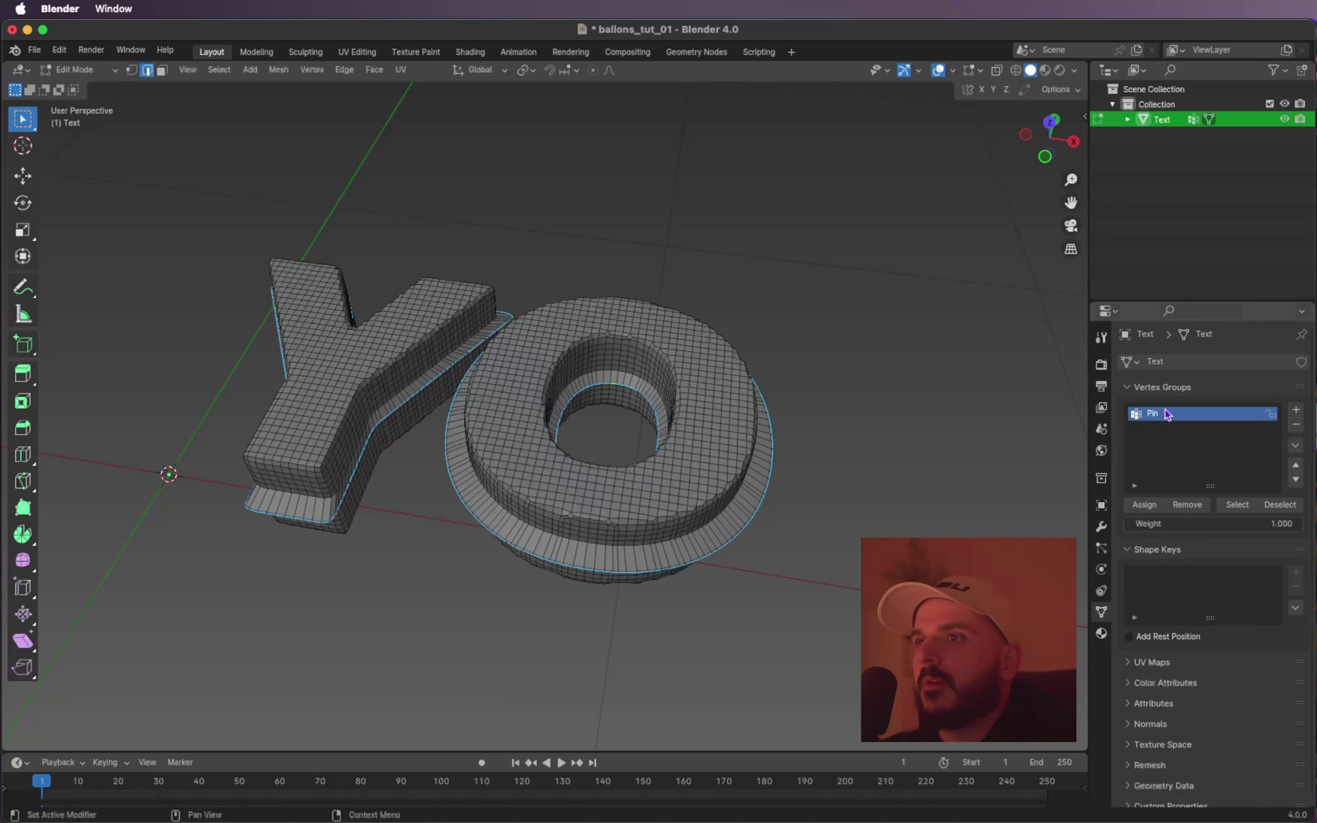
left_click(1144, 505)
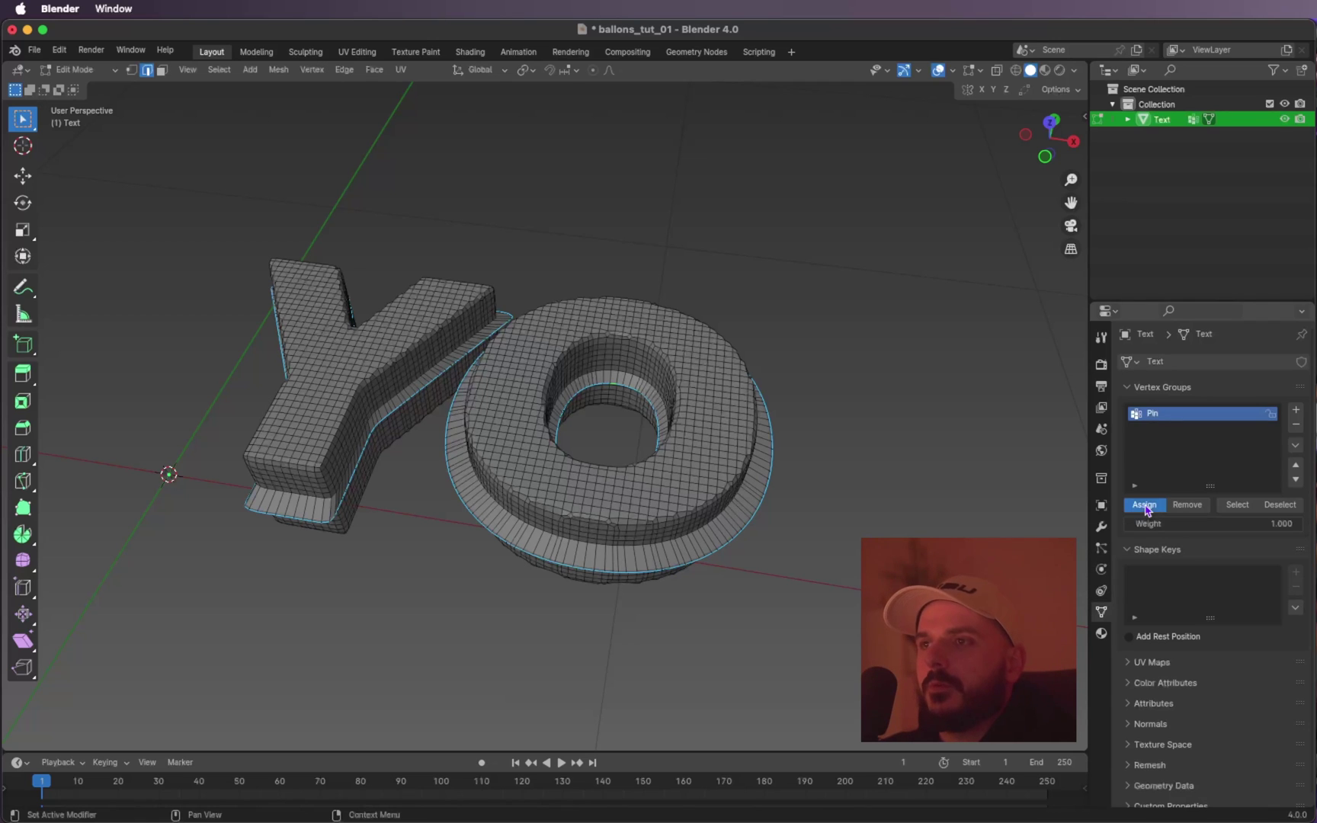
Clear the selection, check which edges belong to the Pin group by selecting its vertices, and deselect them again.
left_click(930, 468)
scroll(737, 461, "down", 3)
scroll(737, 461, "left", 3, "shift")
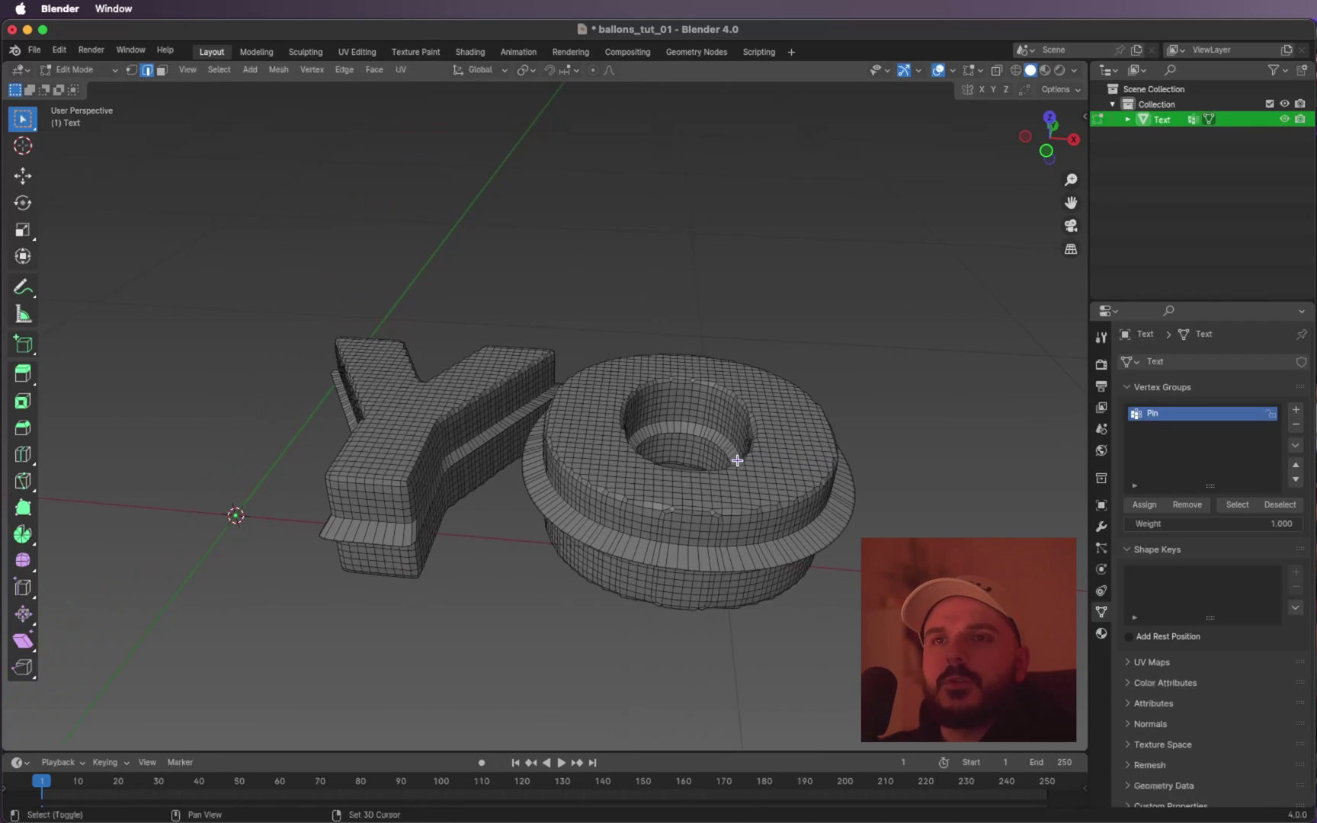
scroll(737, 461, "up", 4)
scroll(736, 460, "right", 2, "shift")
scroll(737, 460, "right", 3)
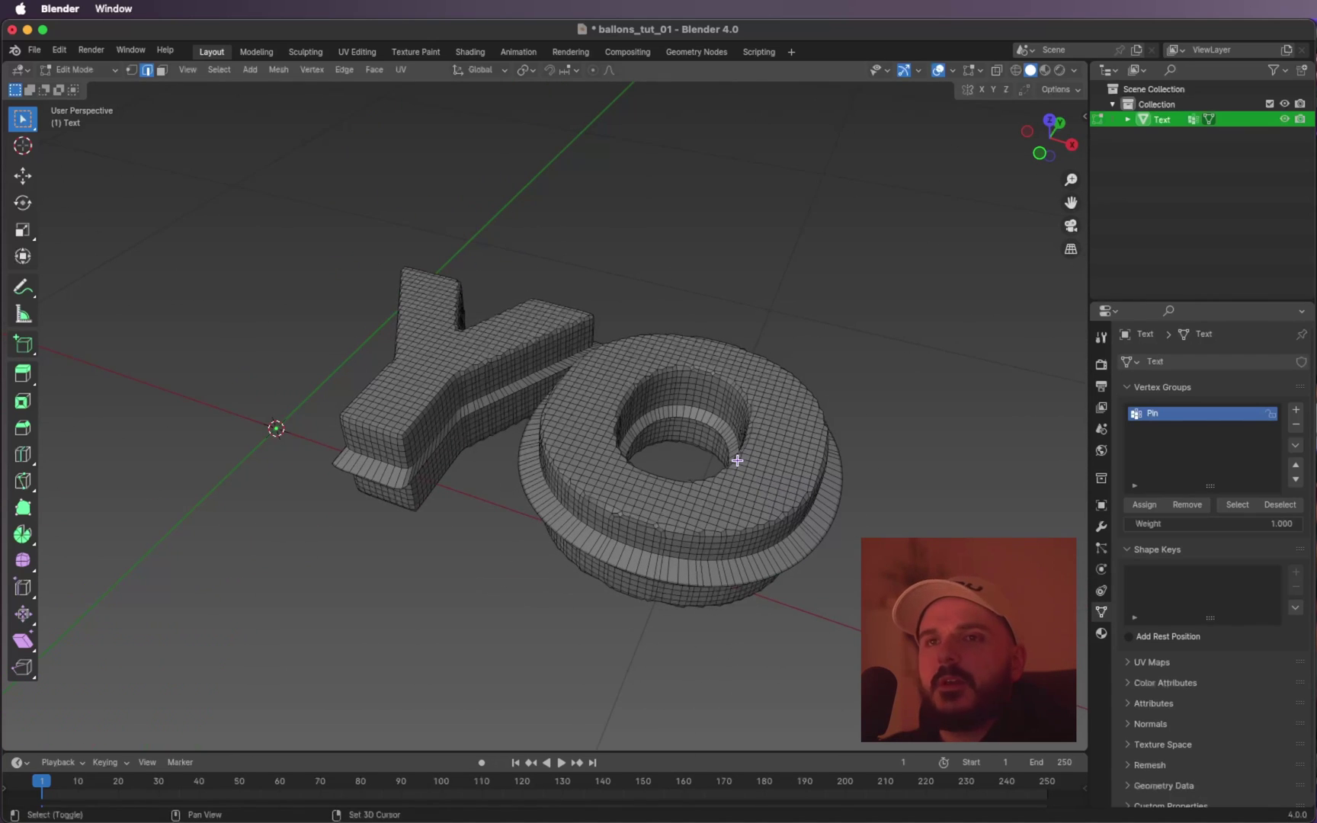
scroll(737, 460, "left", 1, "shift")
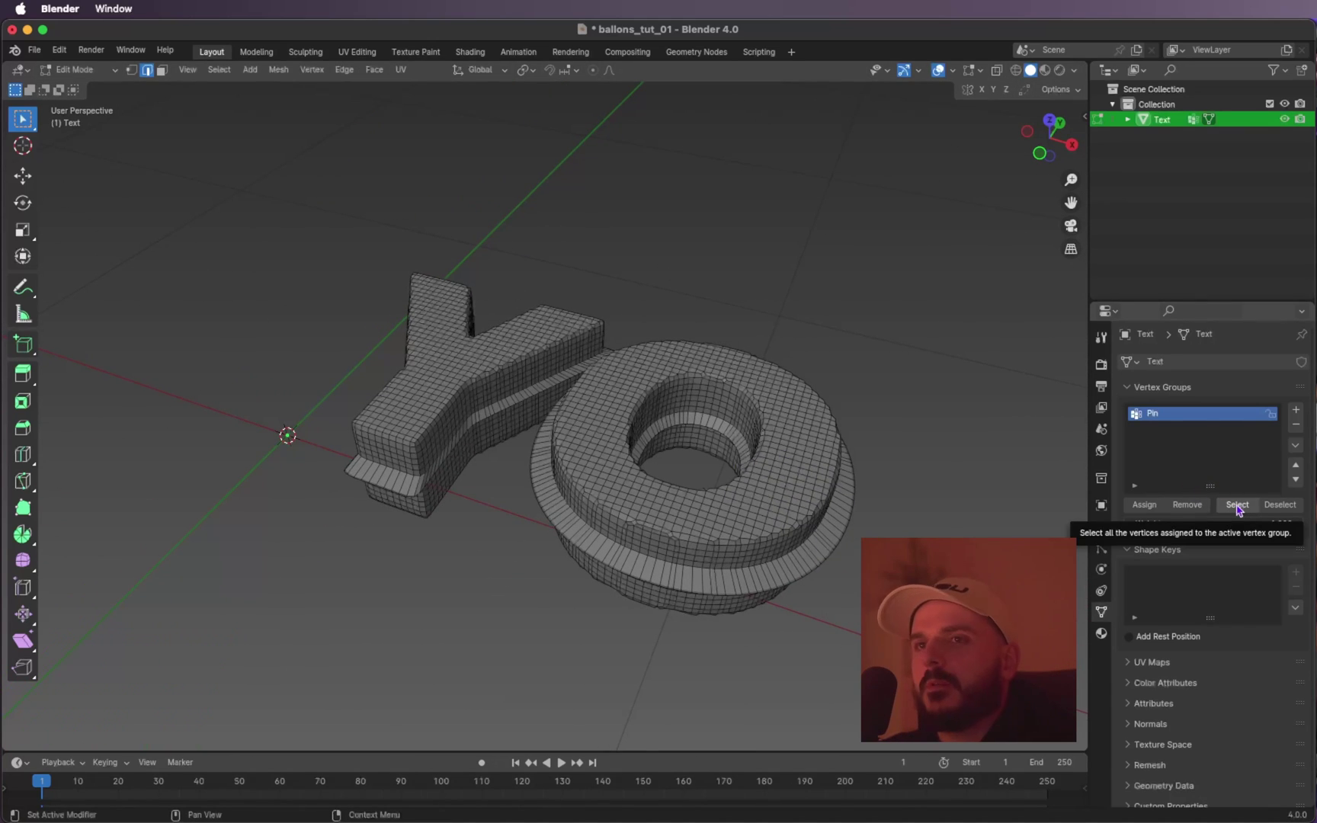
left_click(1237, 506)
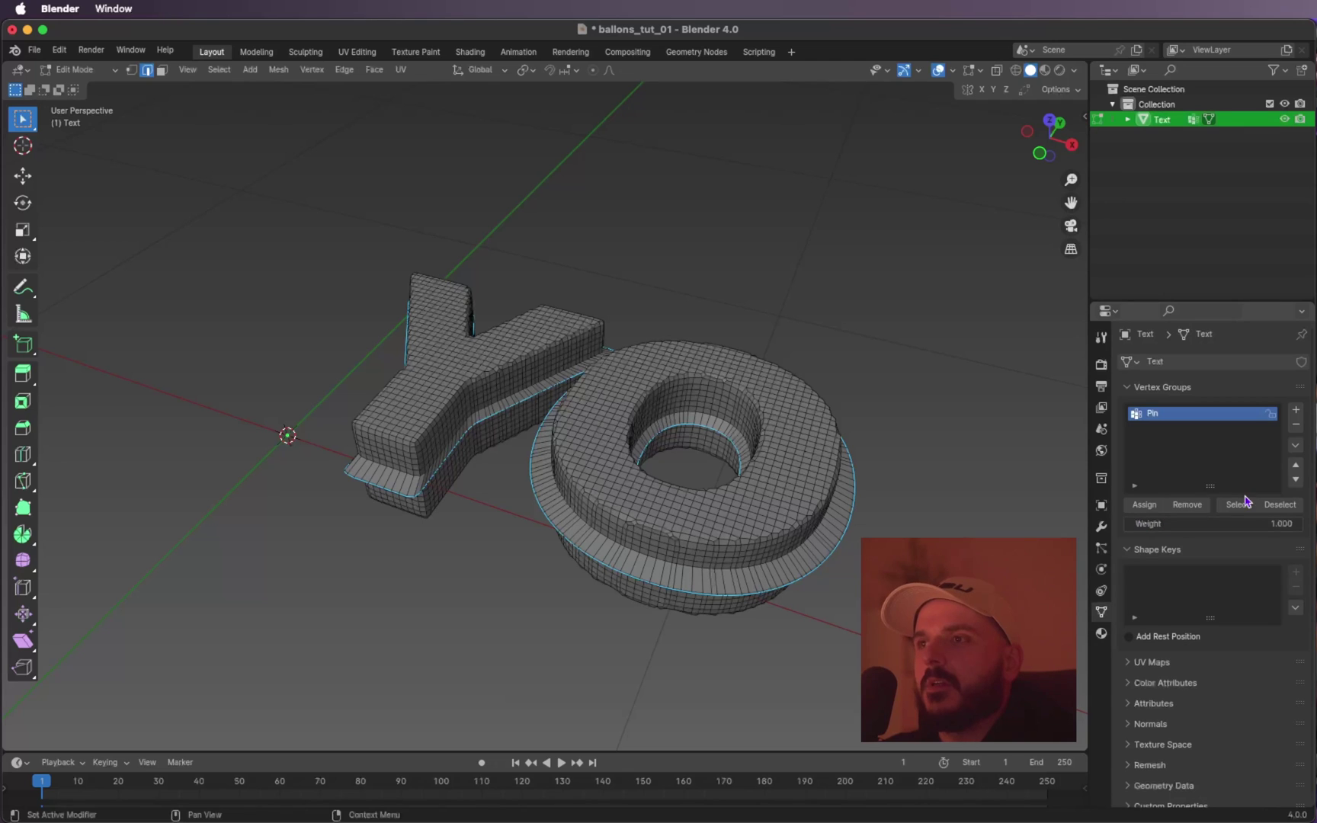
left_click(1280, 506)
middle_click_drag(820, 509, 819, 515)
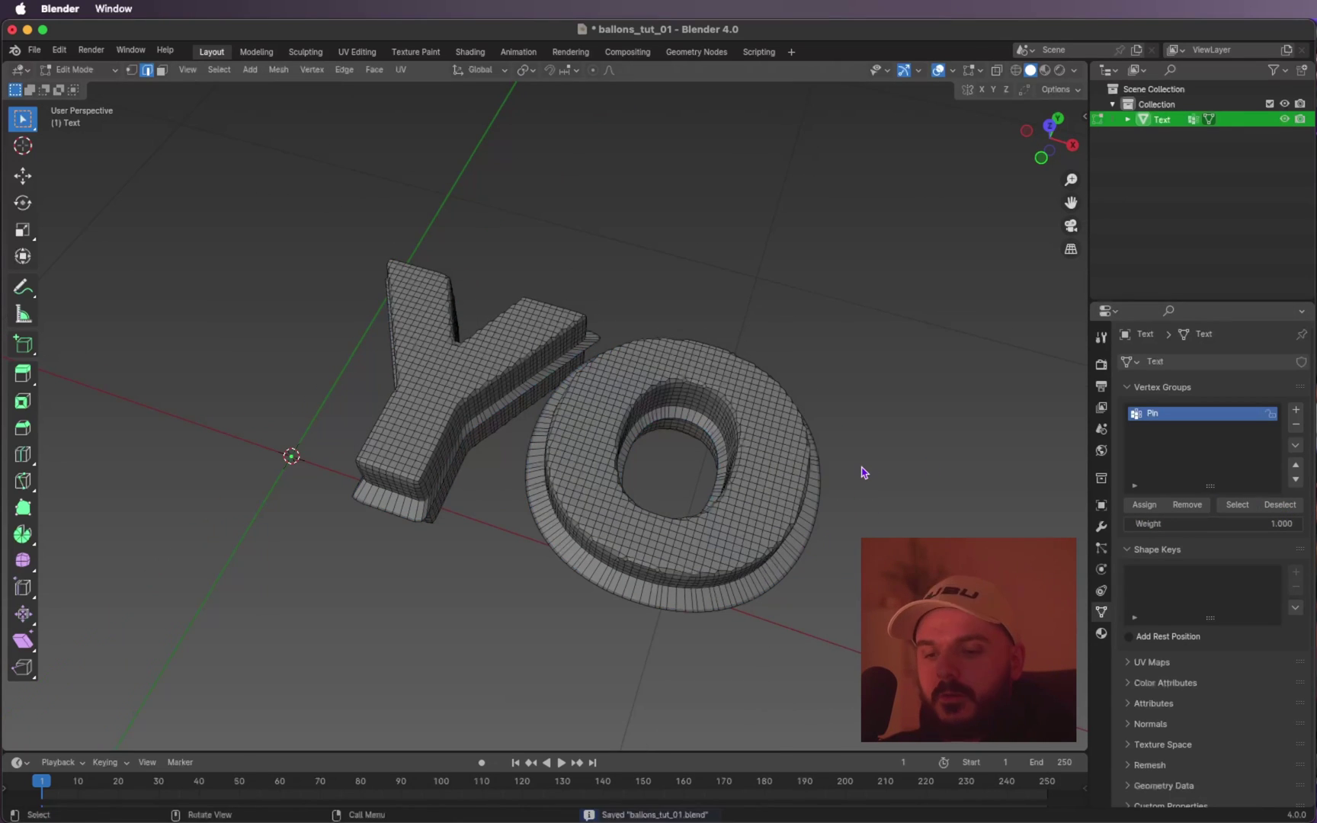
middle_click_drag(864, 472, 834, 480, "shift")
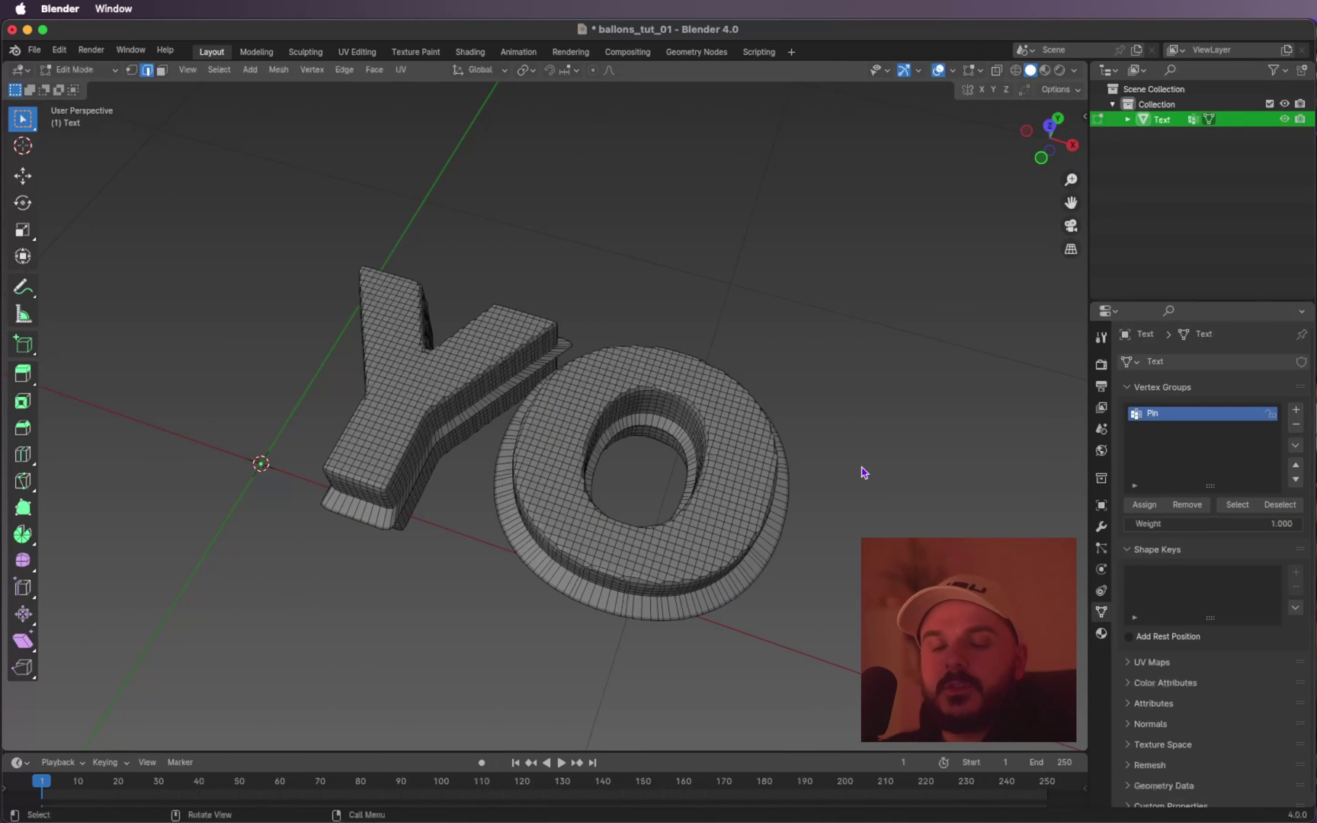
Return to Object Mode and set the text object's origin to its geometry.
key("Tab")
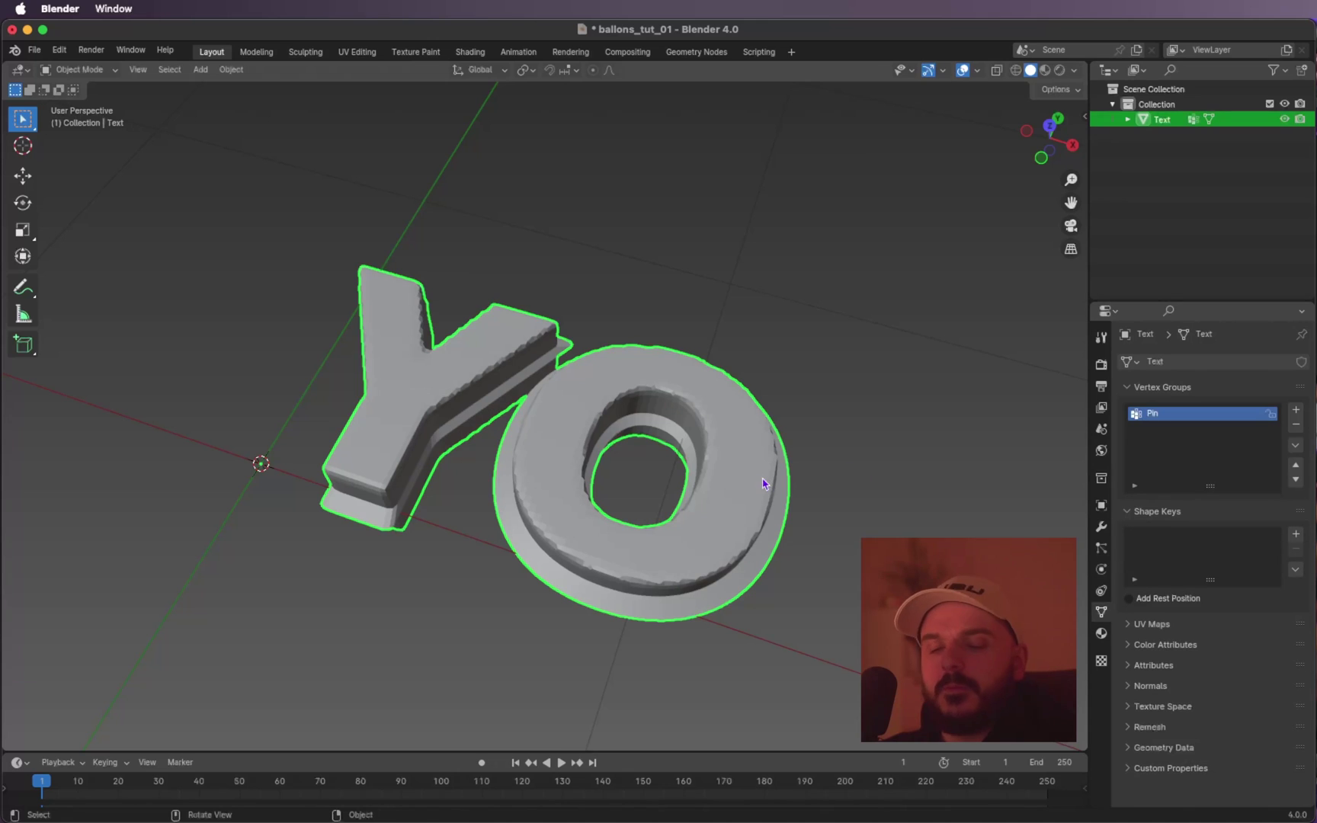
scroll(764, 484, "down", 5)
scroll(765, 483, "down", 2)
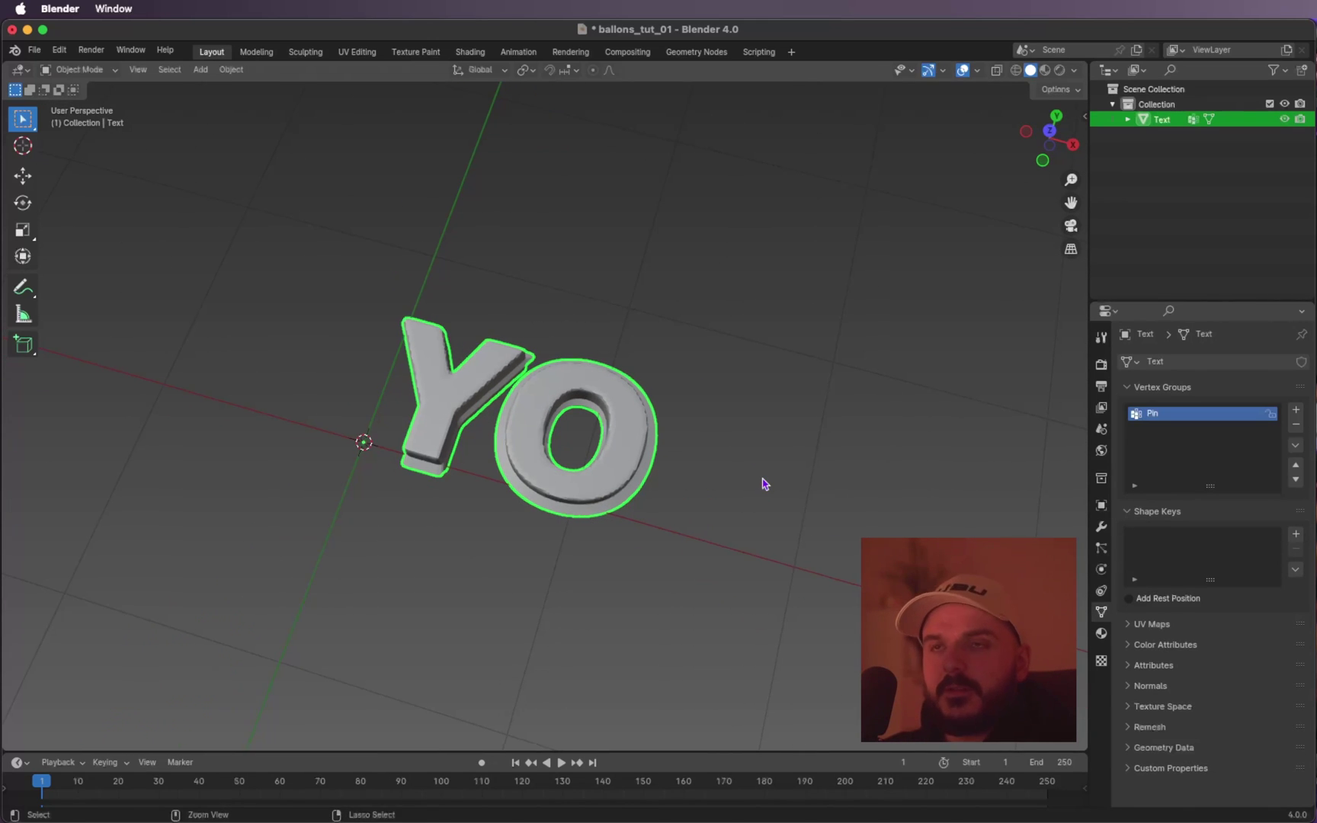
scroll(764, 483, "down", 2)
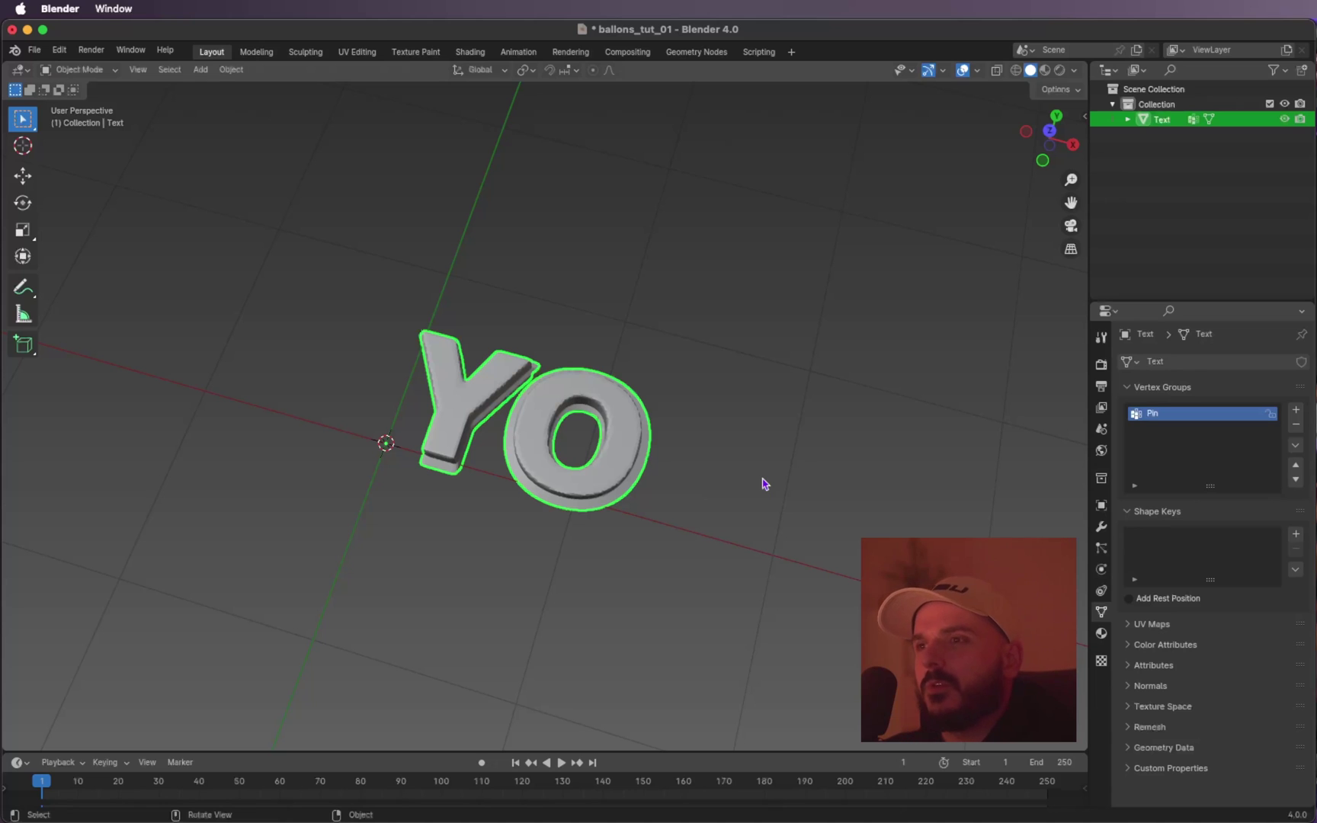
scroll(764, 484, "down", 3, "ctrl")
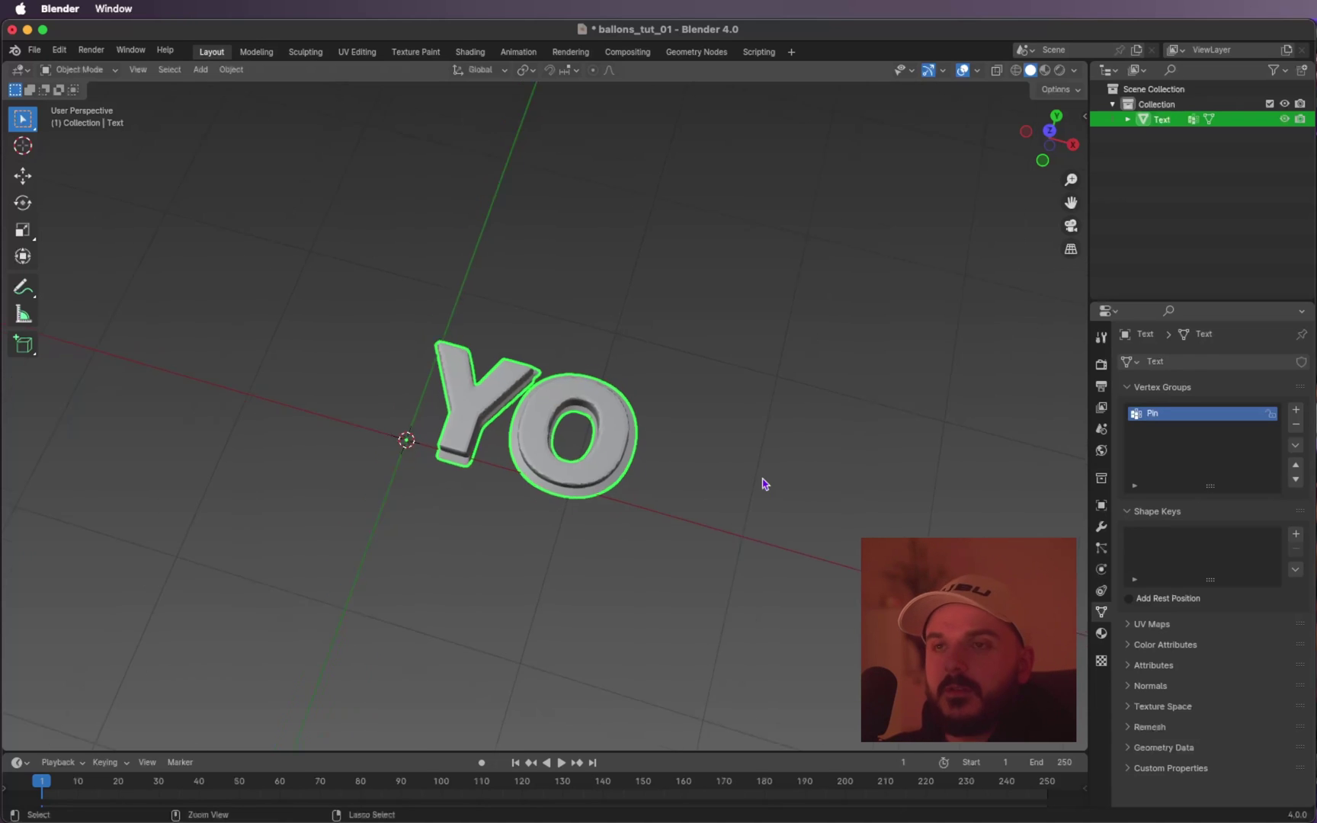
right_click(637, 448)
mouse_move(635, 461)
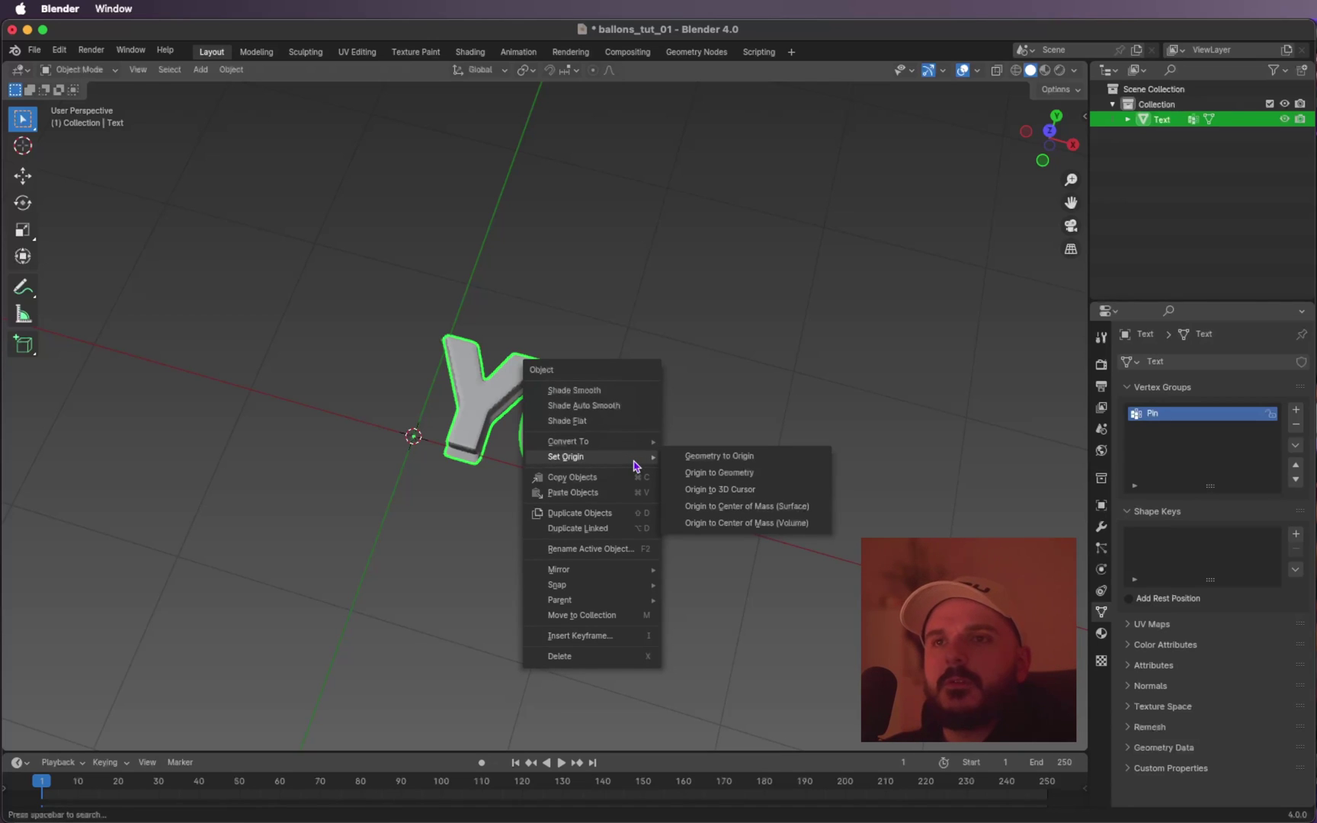
left_click(712, 474)
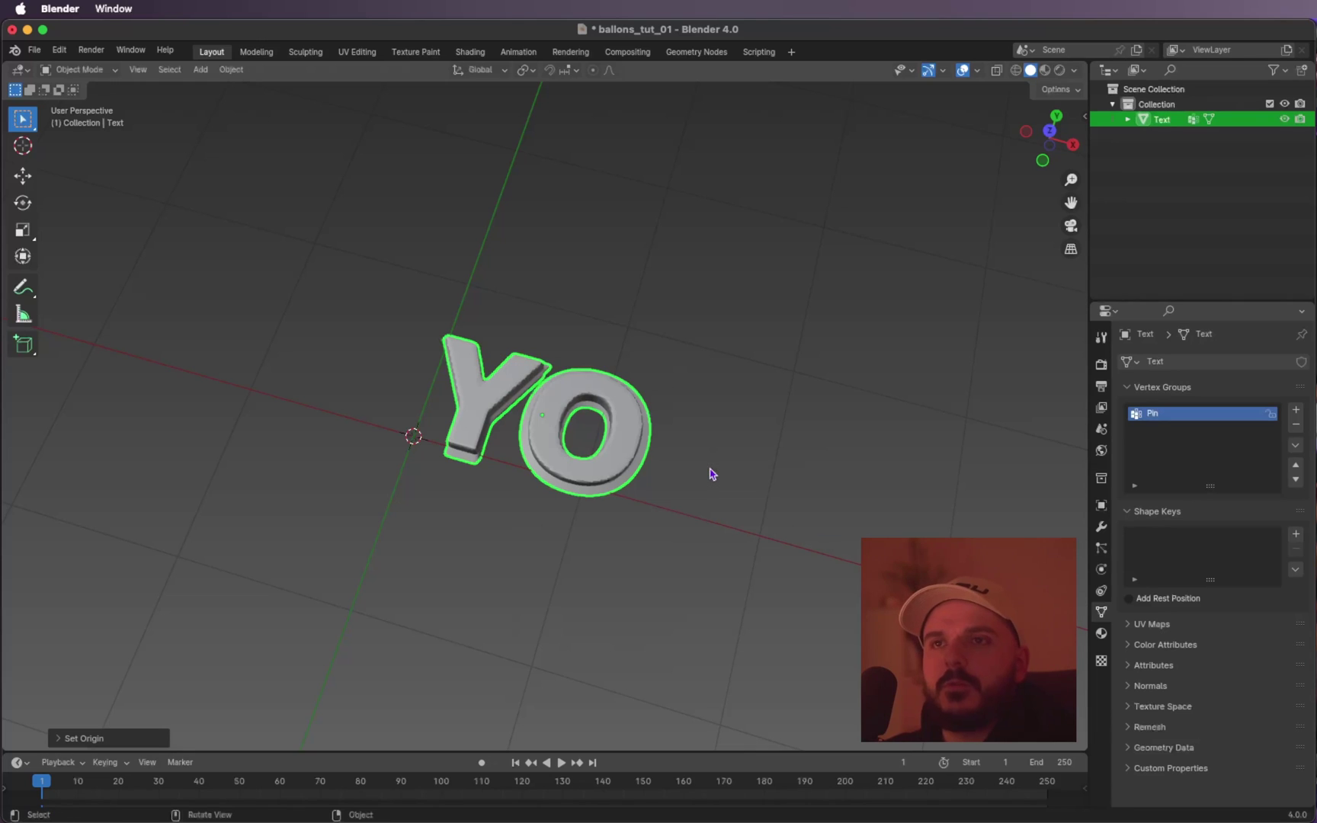
Scale the whole YO text object up by a factor of 5 and save the file.
scroll(774, 465, "up", 2, "ctrl")
scroll(774, 465, "down", 3, "shift")
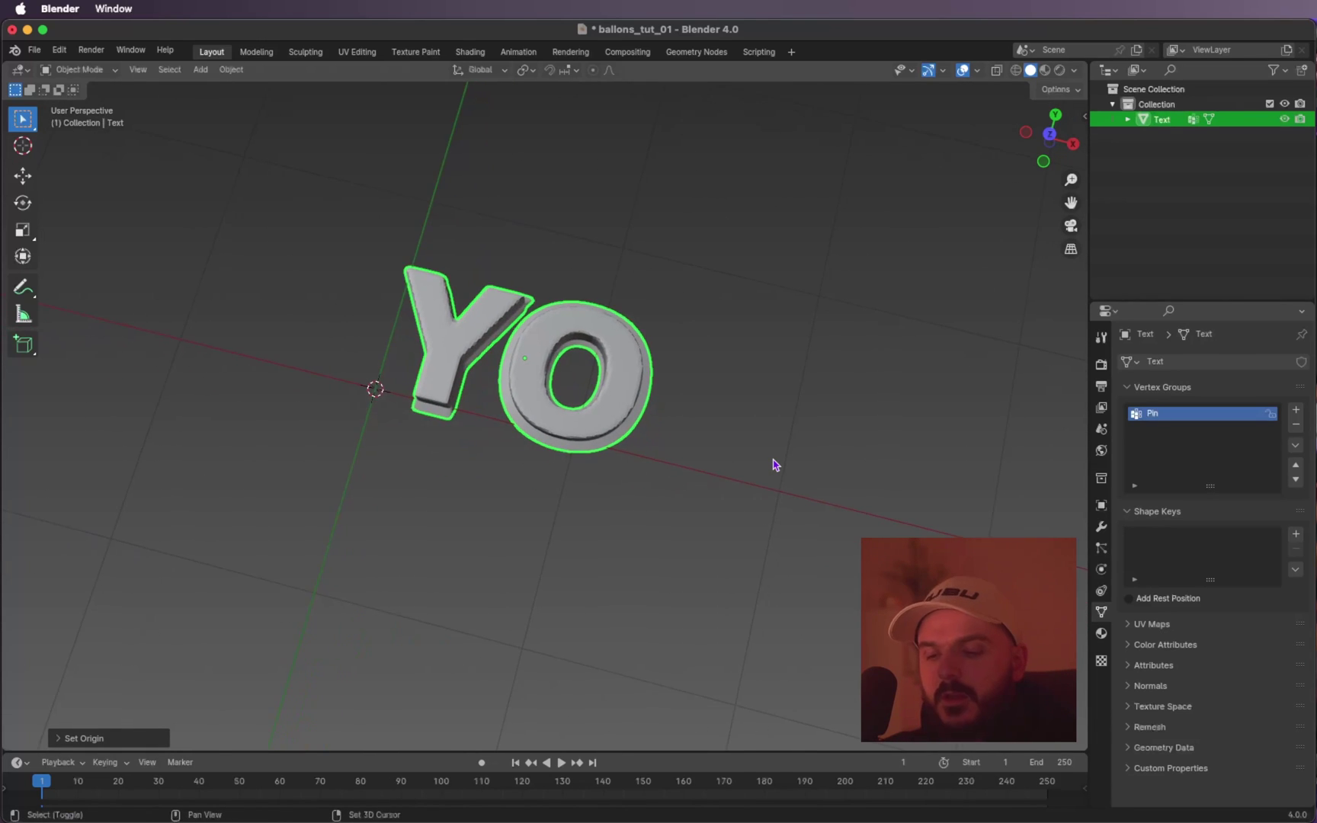
scroll(773, 464, "down", 3, "ctrl")
type("s")
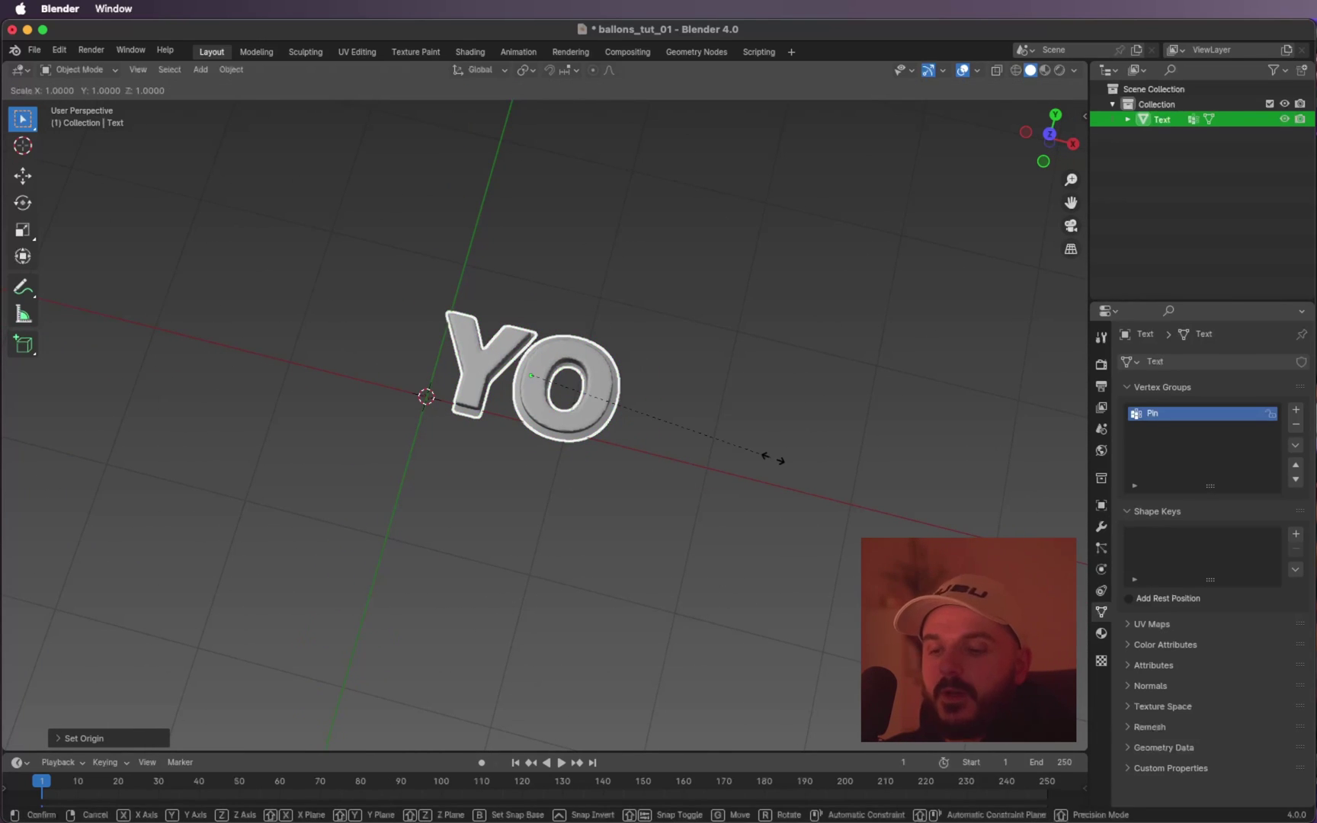
type("5")
key("Return")
scroll(773, 459, "down", 3, "ctrl")
scroll(773, 459, "left", 2, "shift")
scroll(772, 459, "down", 3)
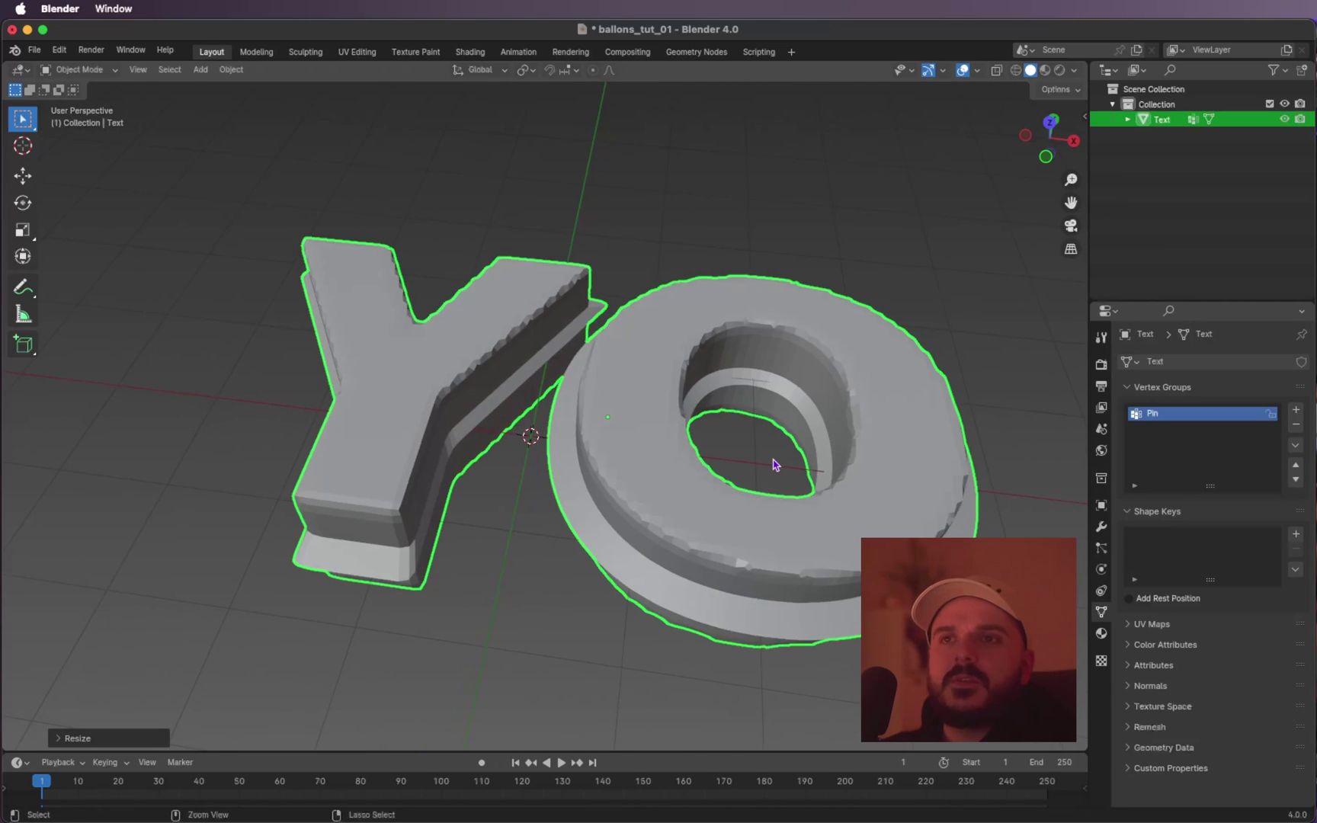
scroll(773, 465, "down", 2, "ctrl")
scroll(774, 465, "left", 3)
key("super+s")
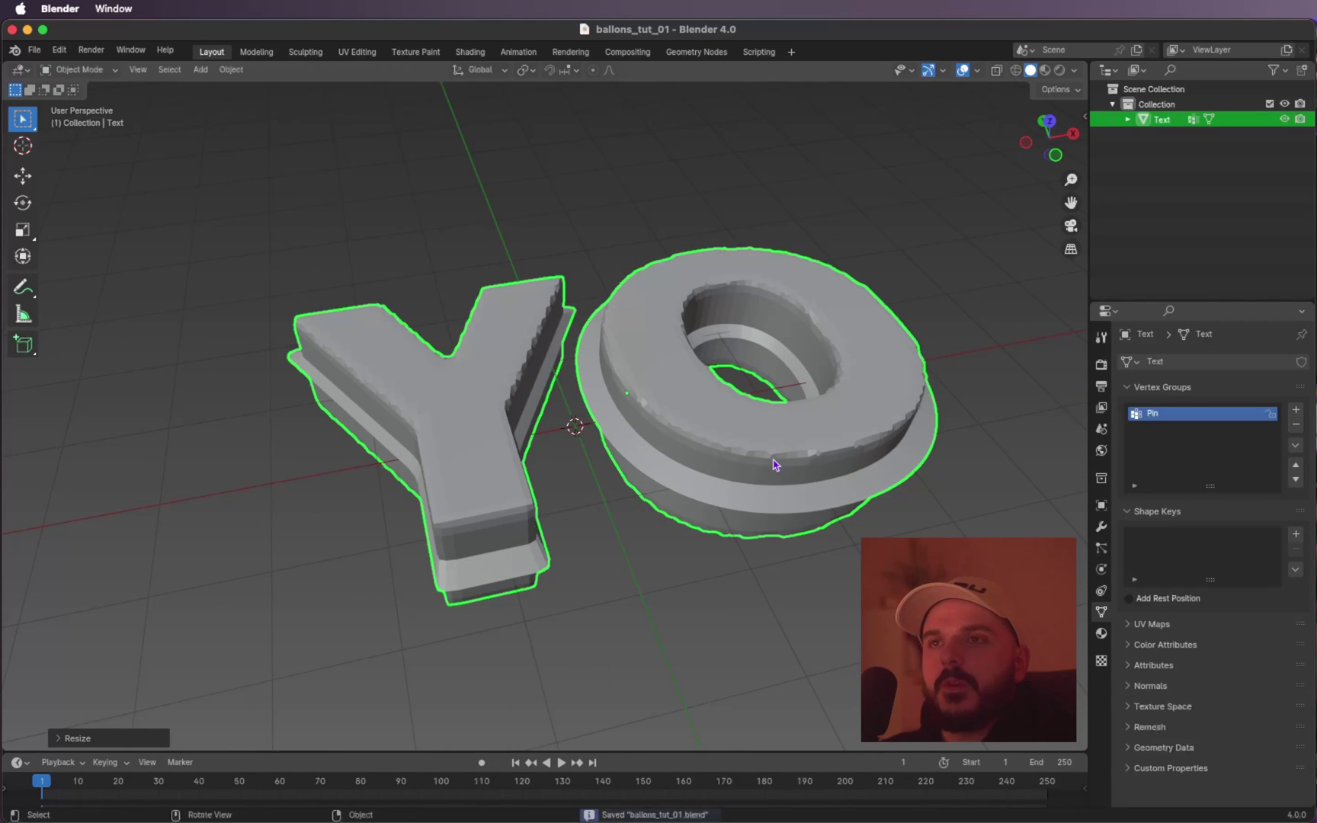
scroll(774, 464, "right", 6)
scroll(773, 464, "right", 5)
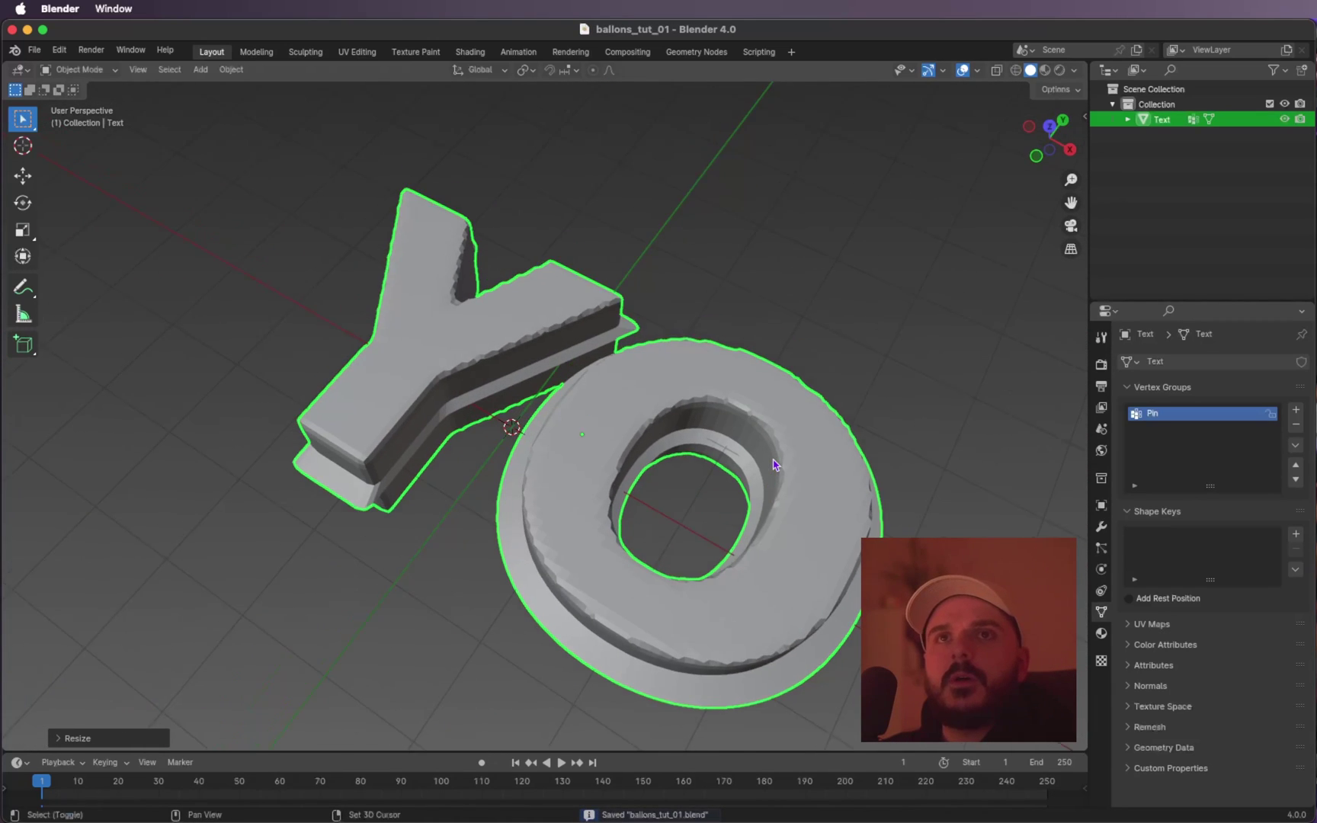
left_click(724, 191)
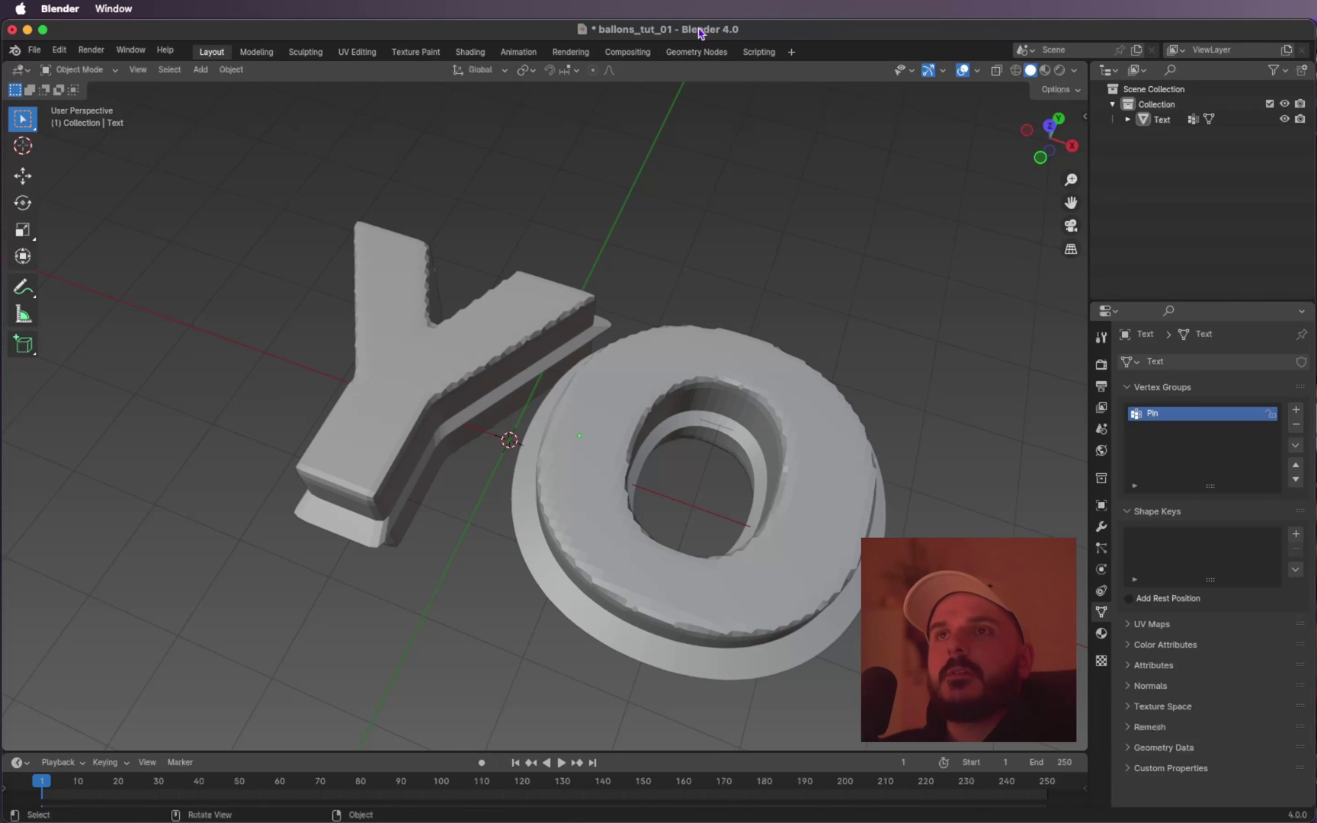
left_click(812, 426)
scroll(814, 426, "right", 3)
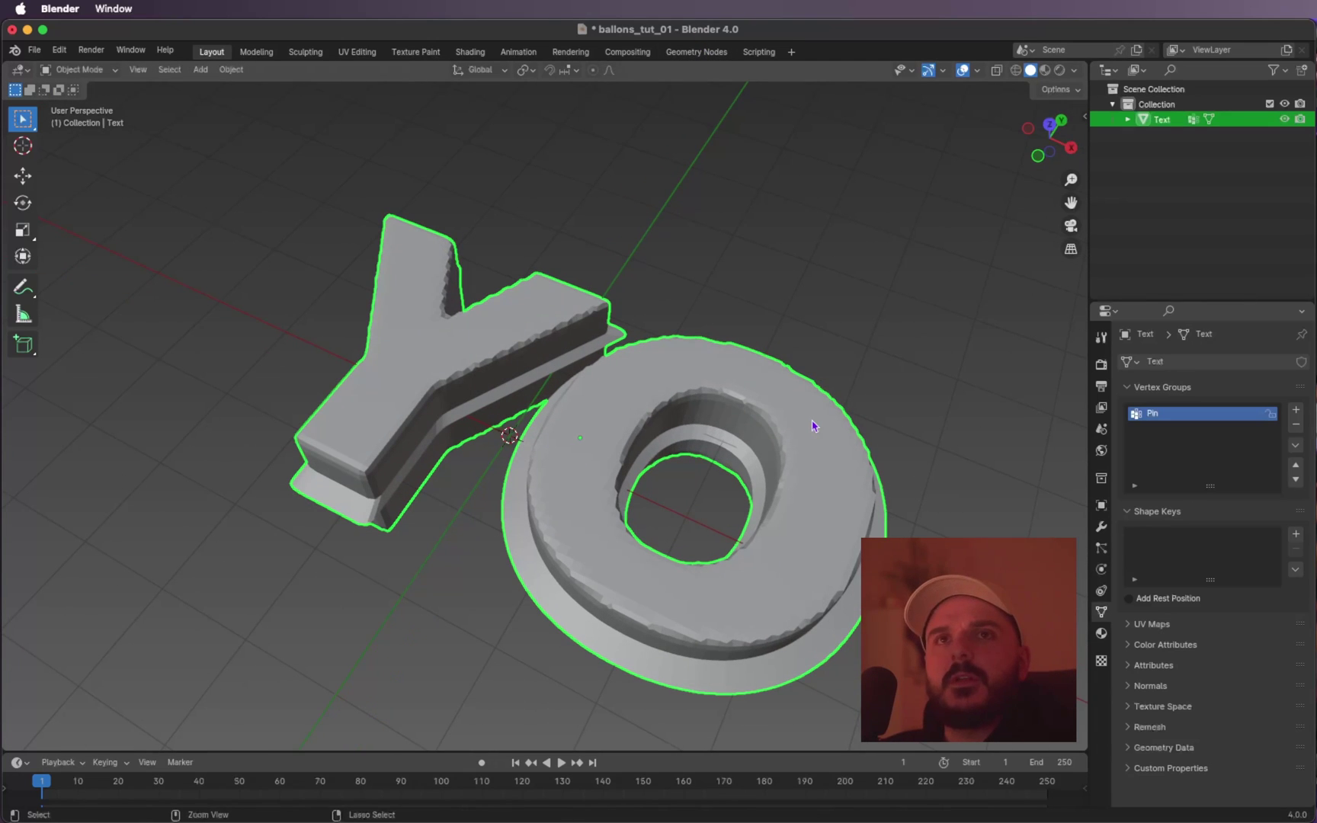
Add a Cloth modifier to the YO text object.
left_click(1099, 528)
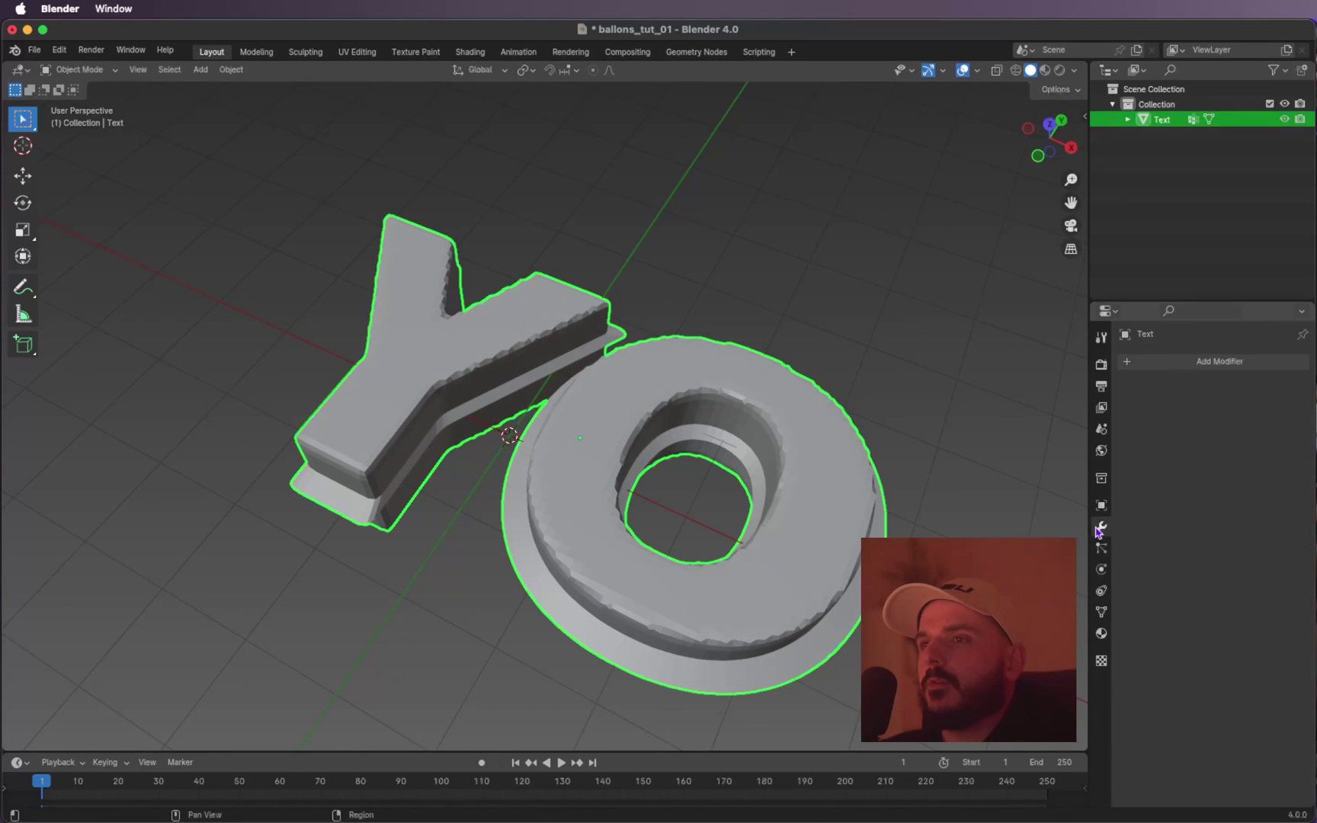
left_click(1216, 364)
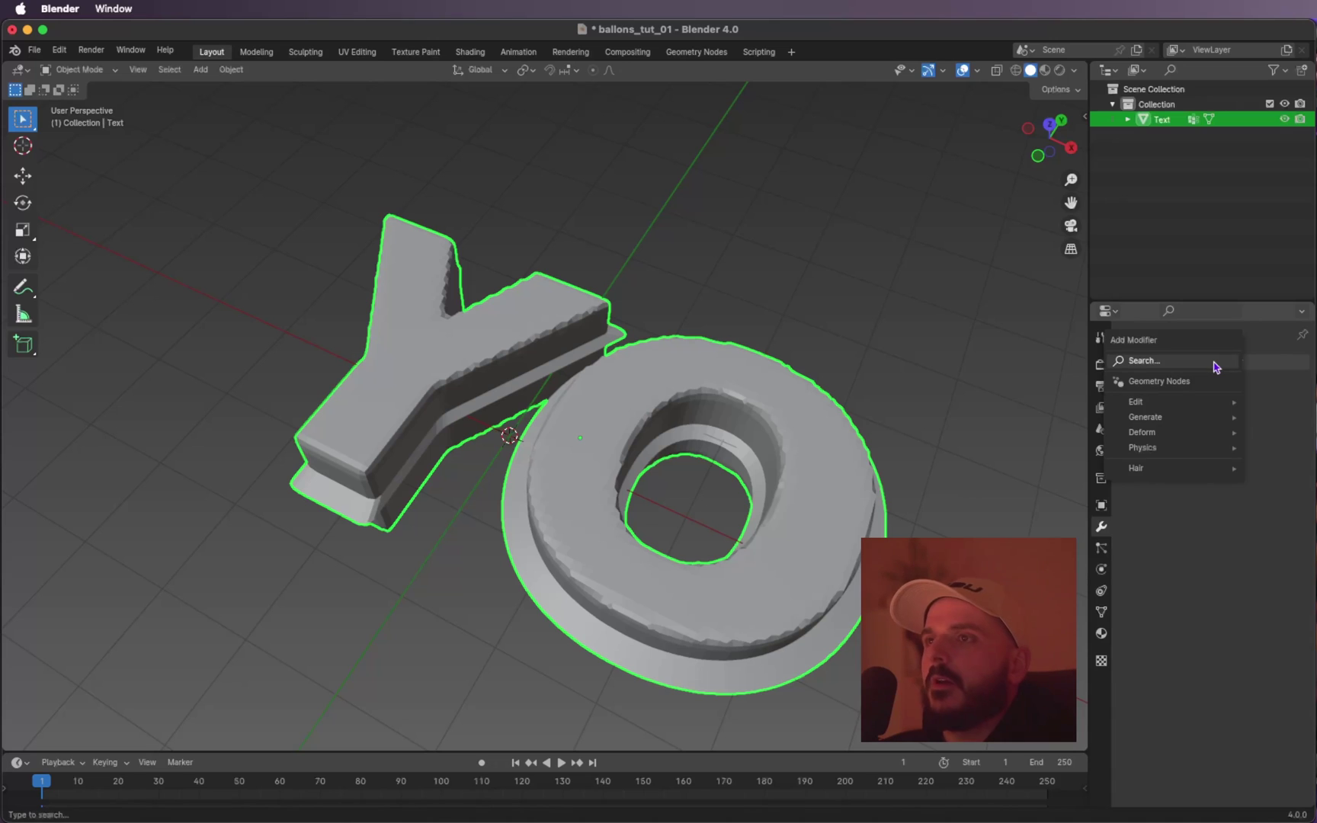
left_click(1213, 362)
type("cloth")
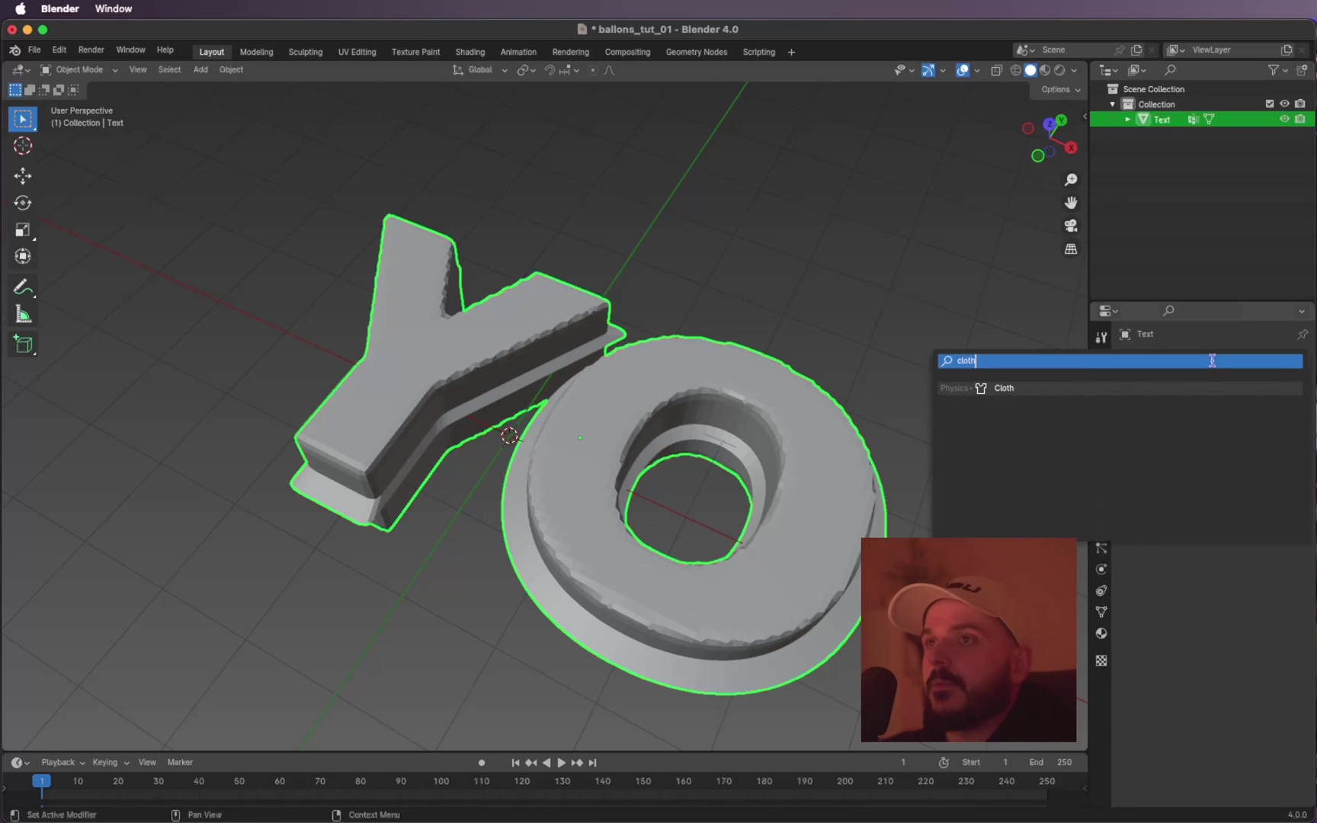
key("Return")
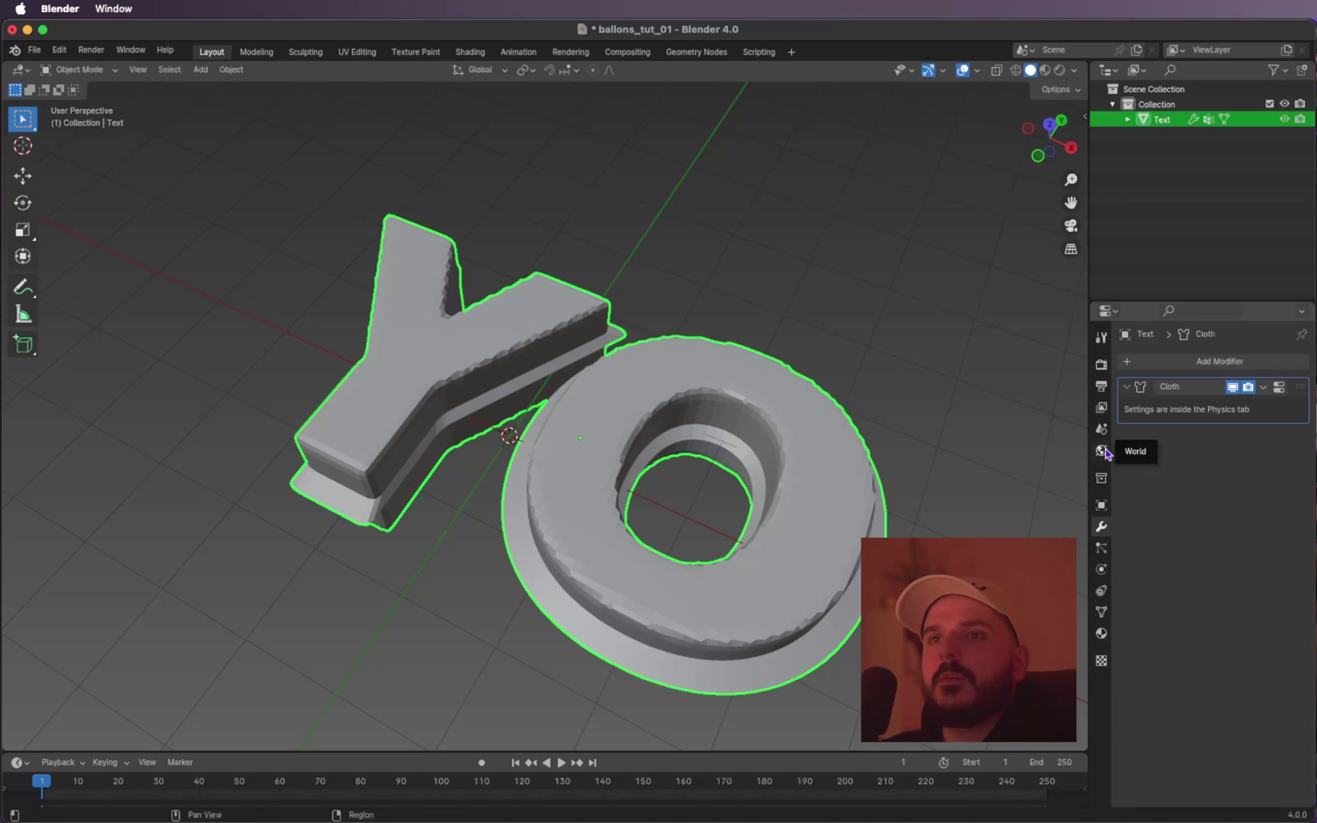
Set the Quality Steps of the text's cloth simulation to 10.
left_click(1102, 570)
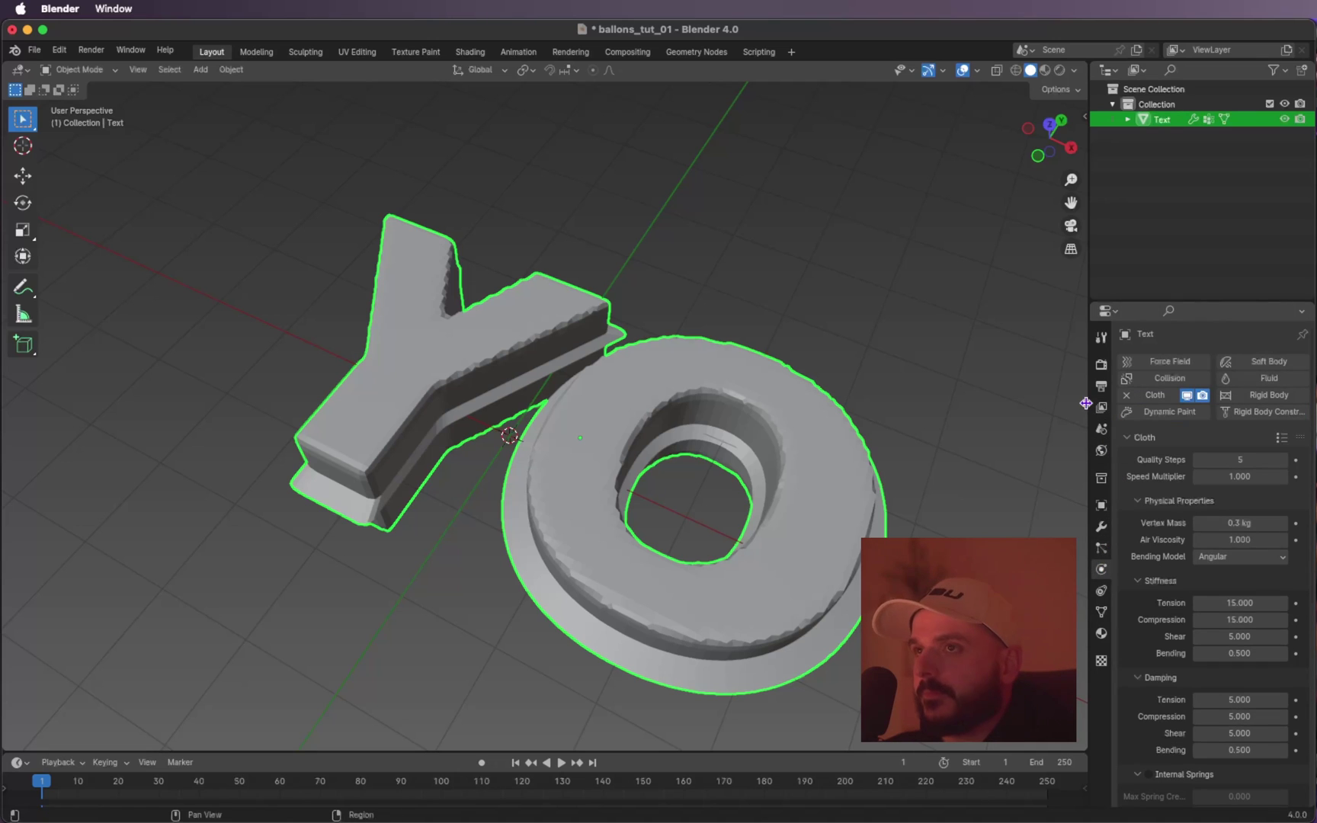
left_click(1219, 461)
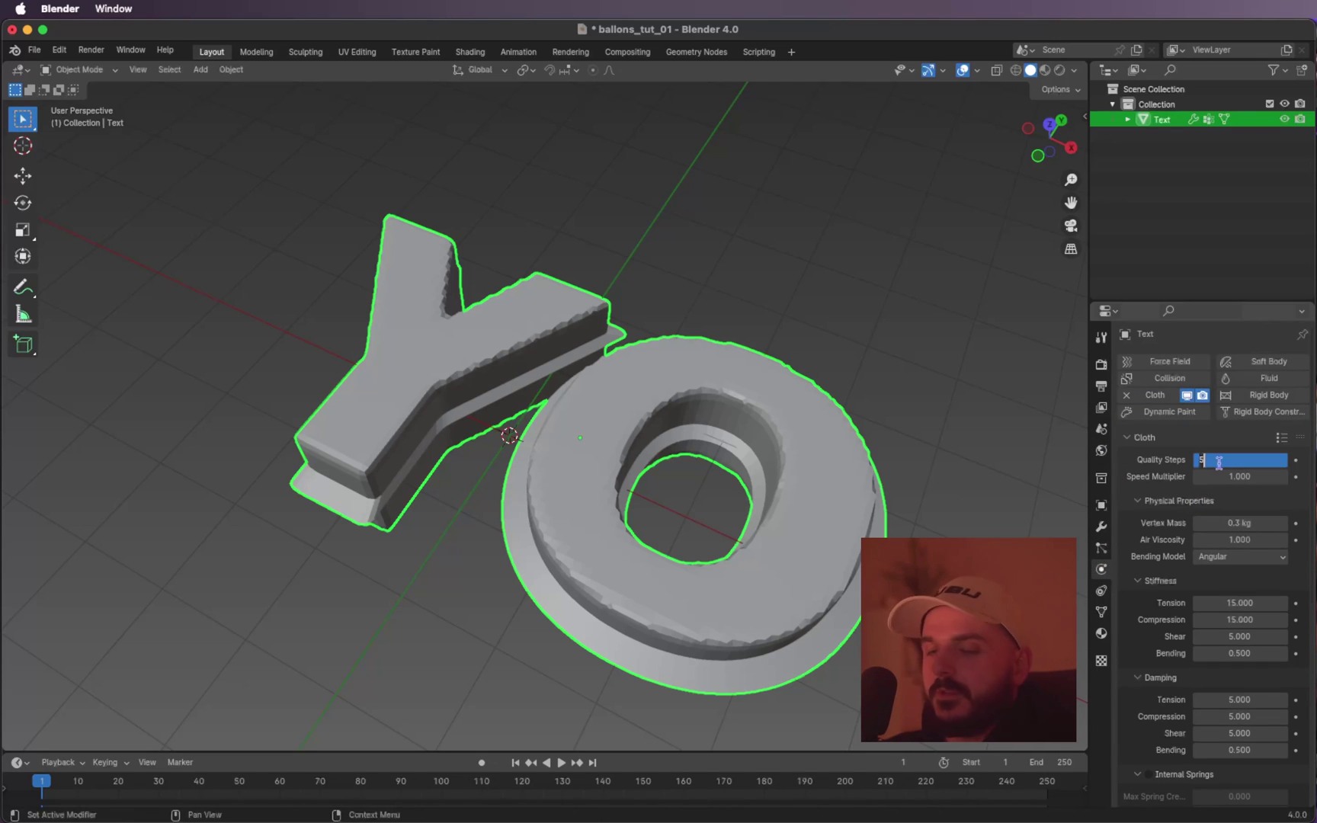
type("10")
key("Return")
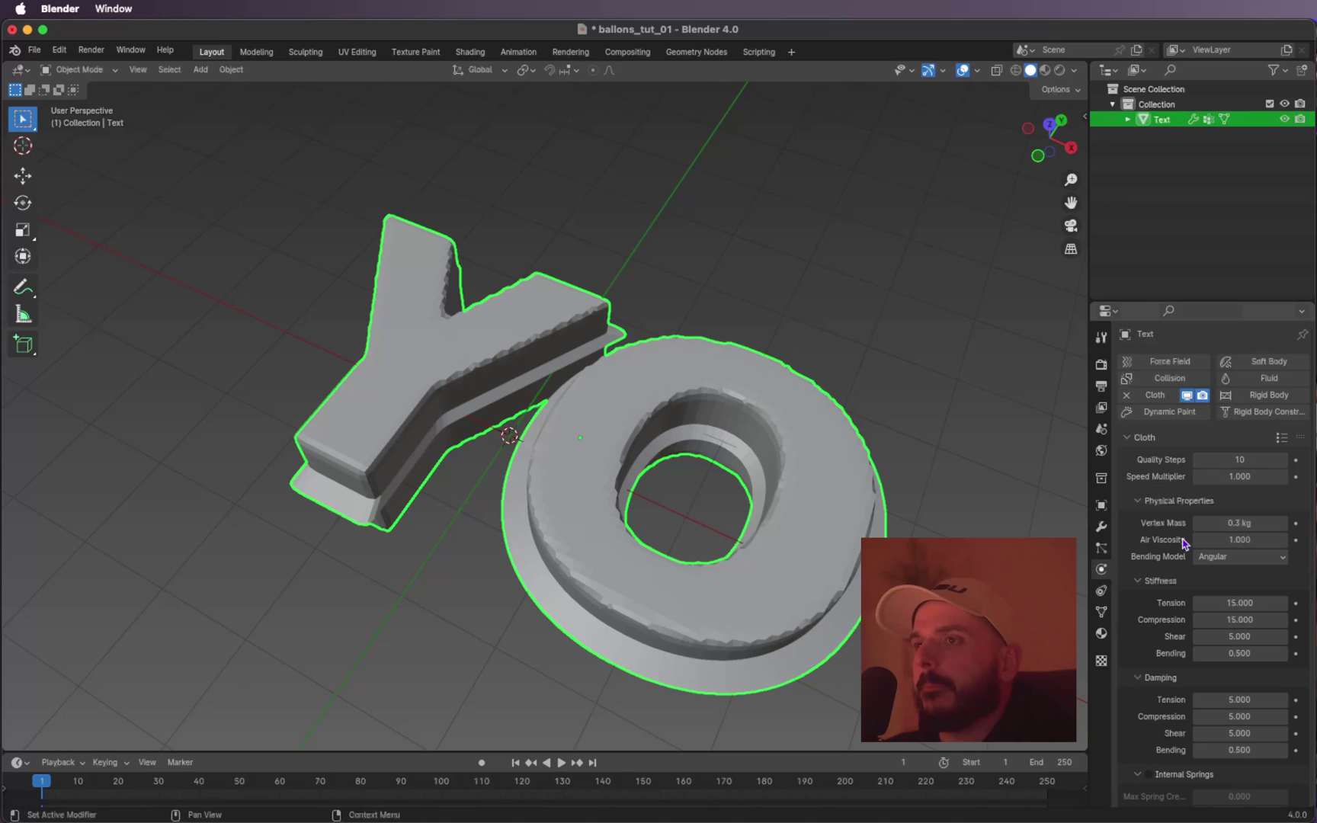
Enable Pressure in the cloth simulation and set its pressure value to 10.
scroll(1166, 557, "down", 10)
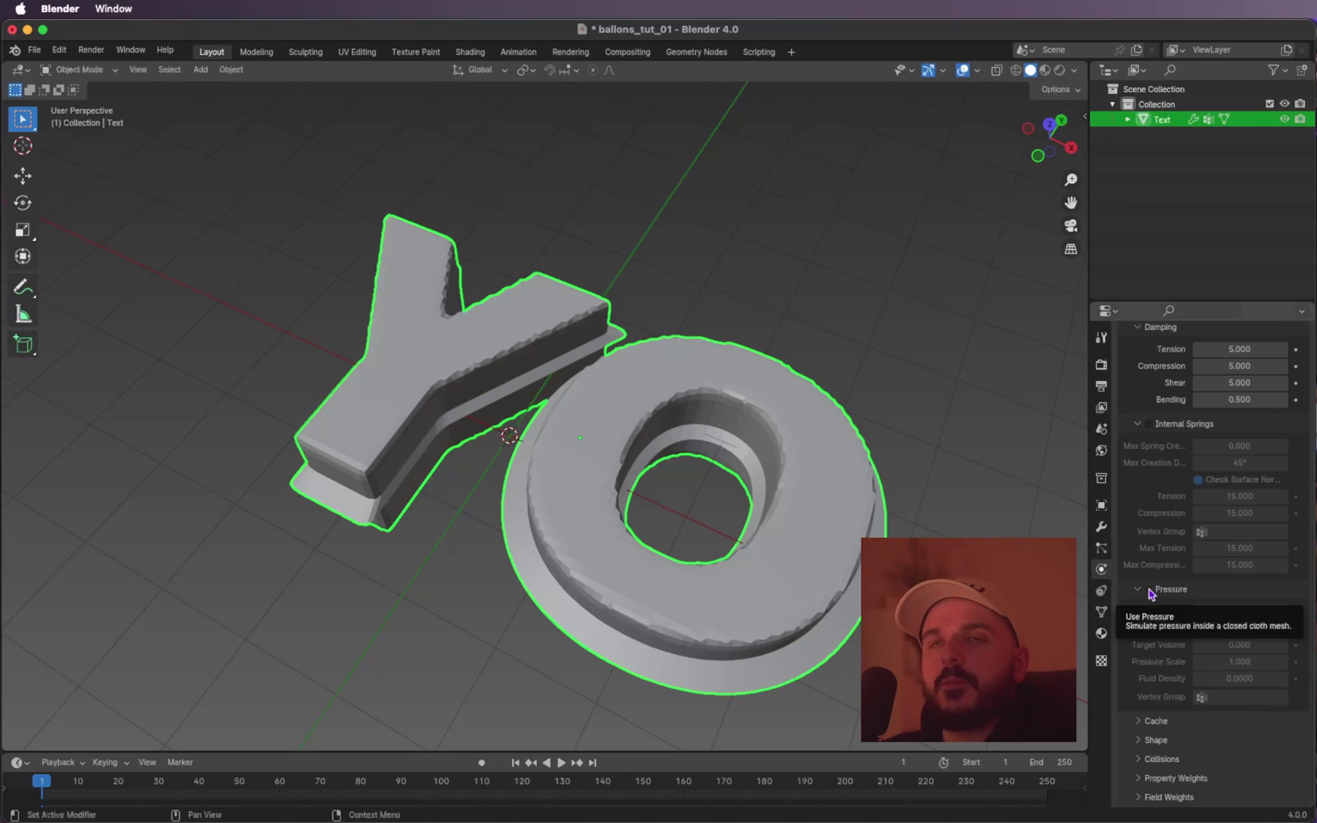
left_click(1149, 592)
left_click(1218, 611)
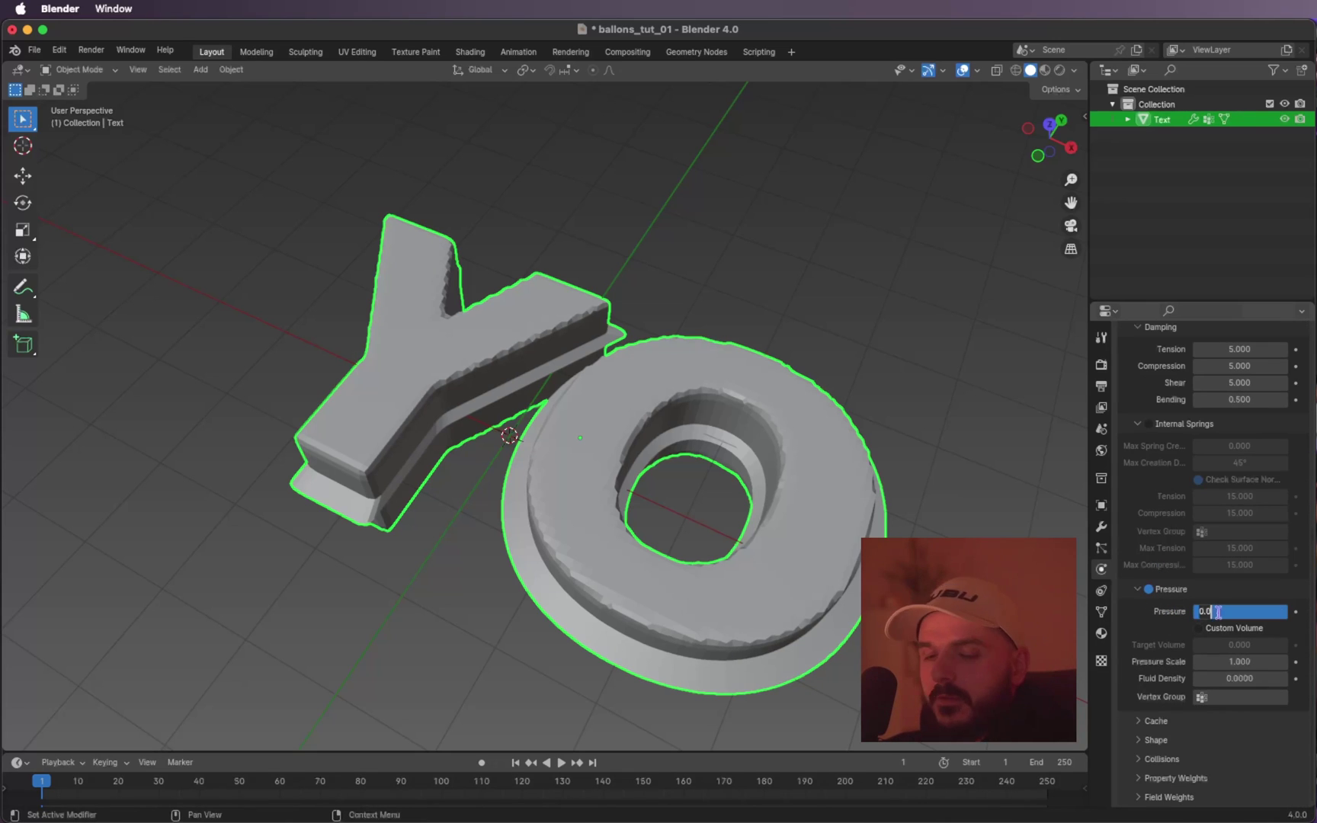
type("10")
key("Return")
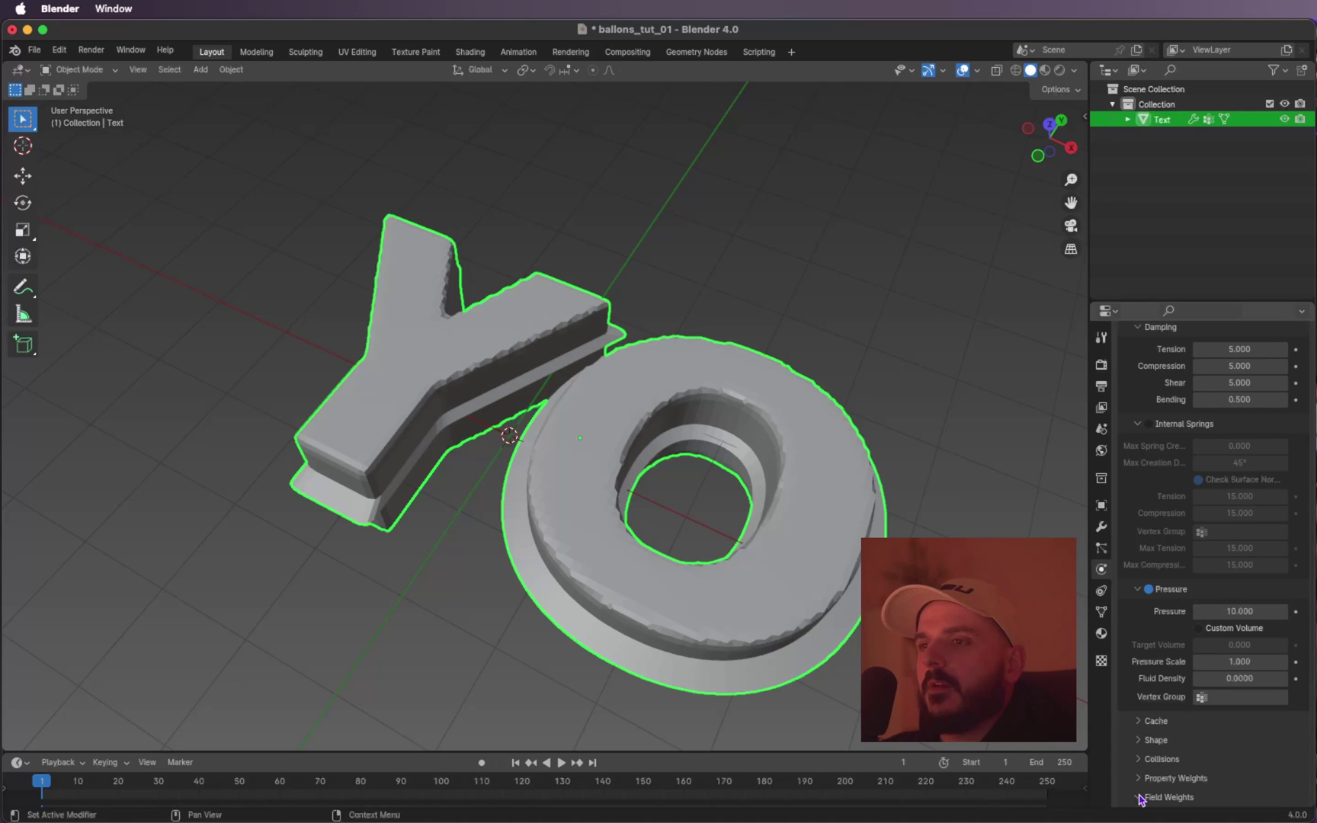
Set the Gravity field weight of the text's cloth simulation to 0.
scroll(1179, 690, "down", 8)
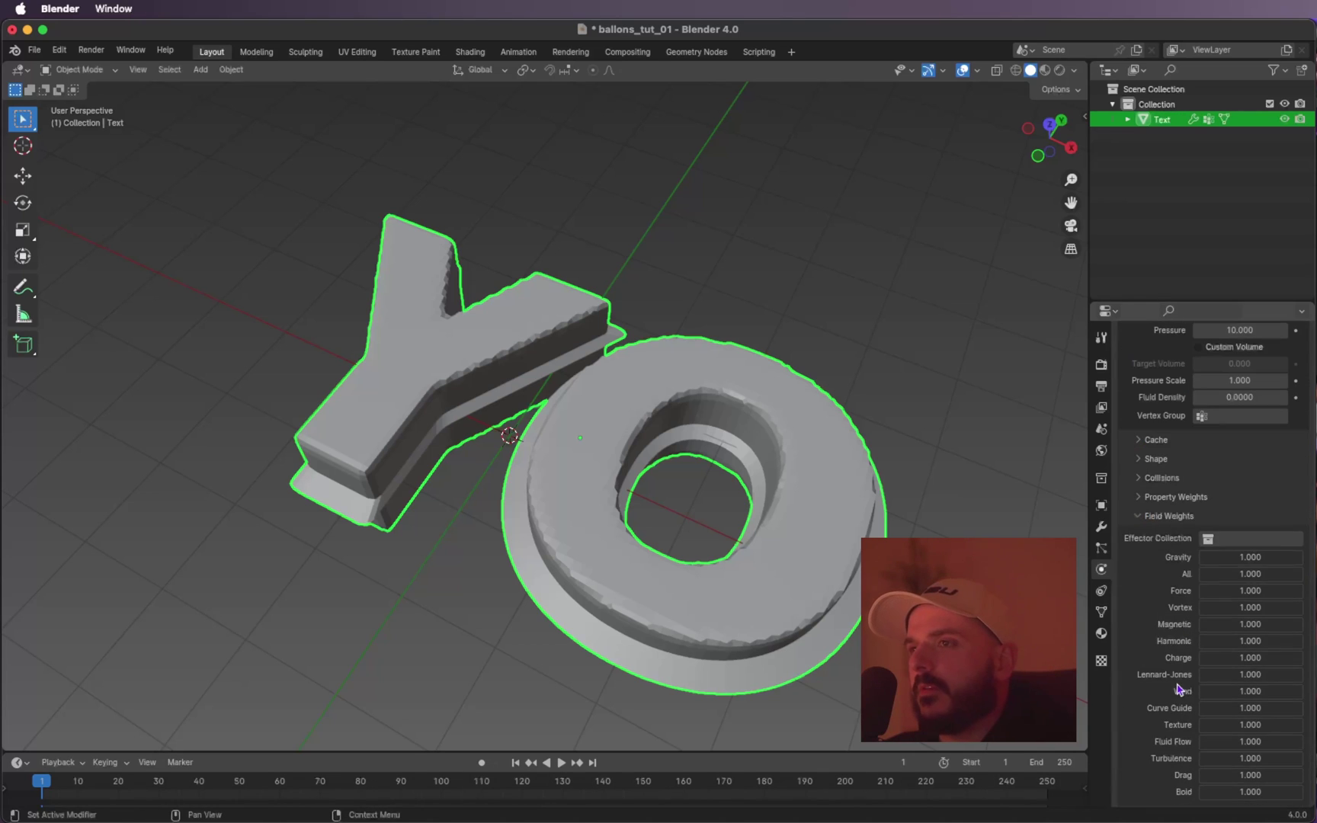
left_click(1277, 560)
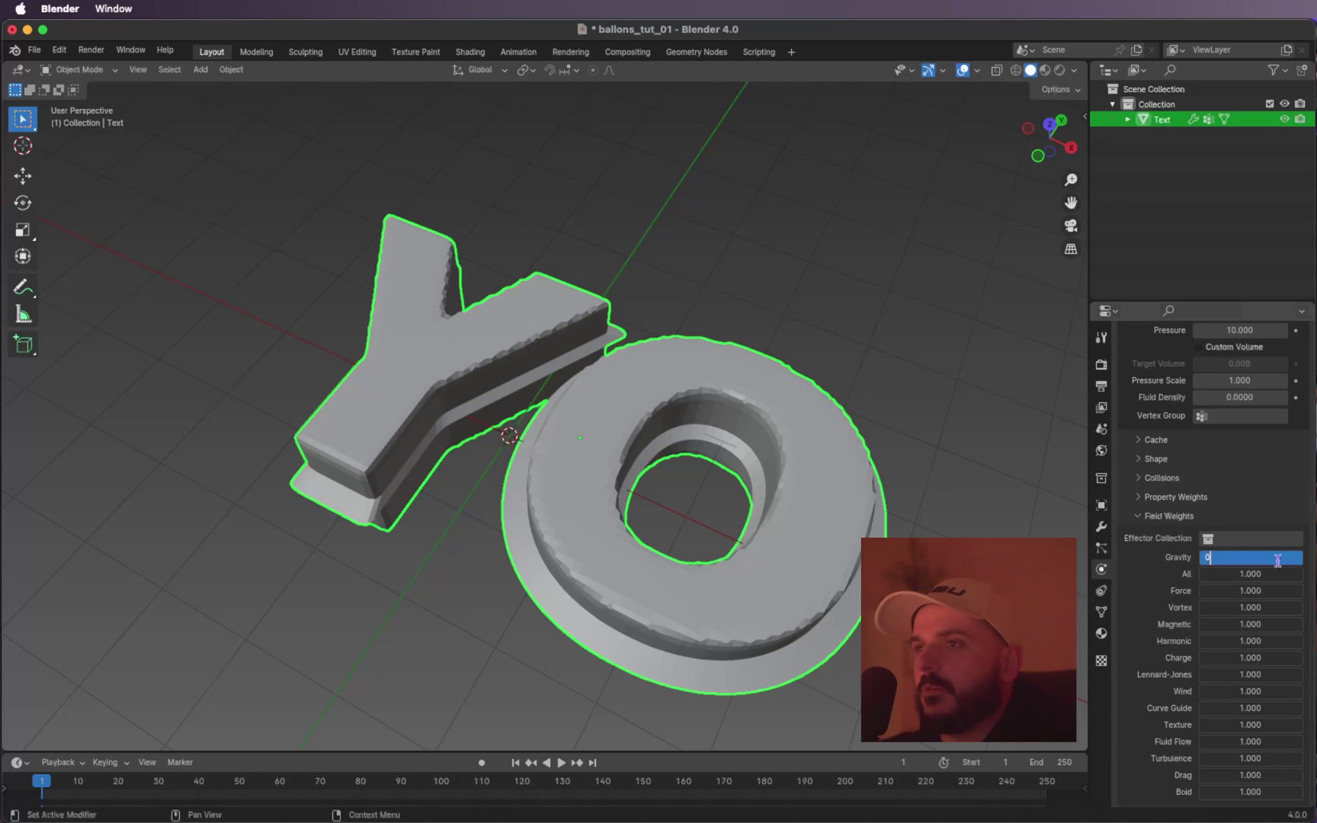
type("0")
key("Return")
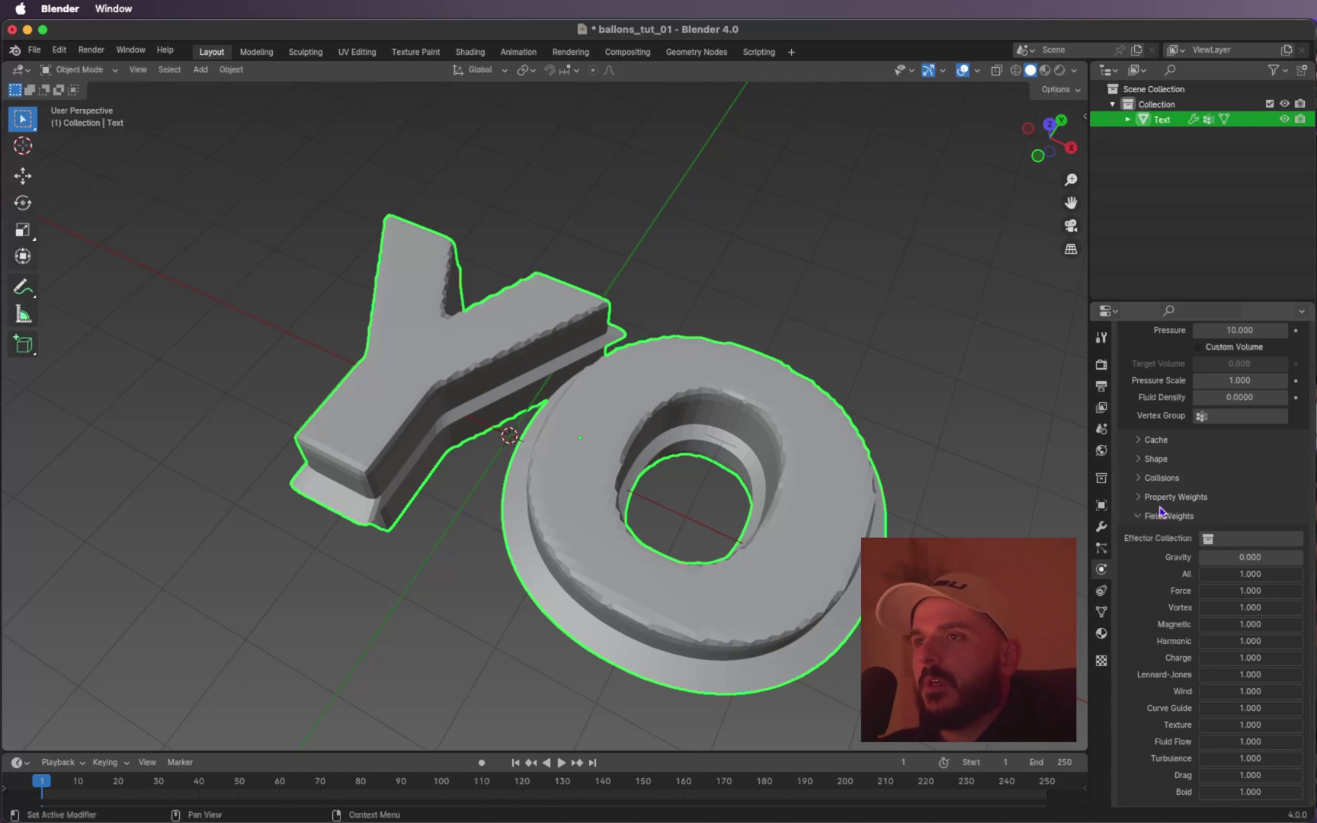
Assign the Pin vertex group as the Pin Group in the cloth's Shape settings.
left_click(1139, 459)
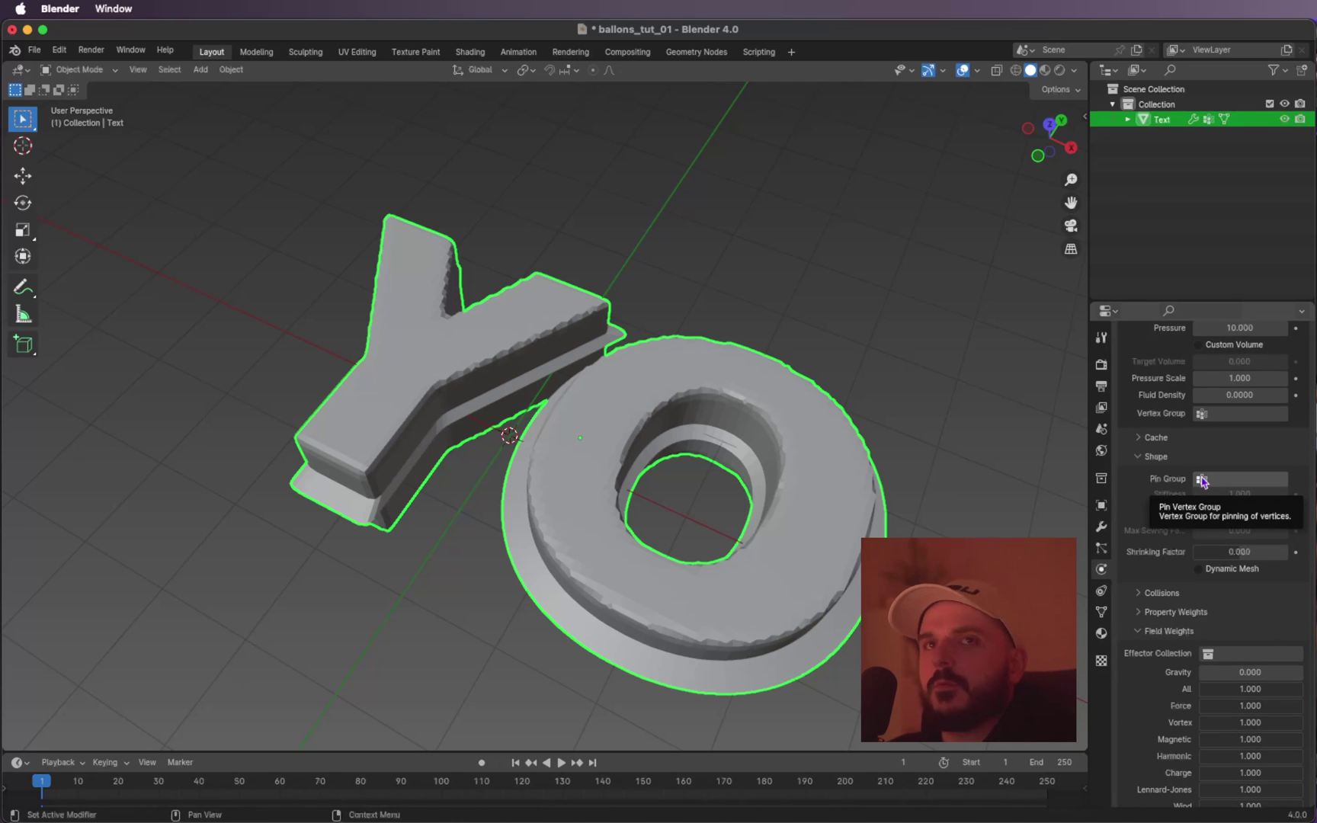
left_click(1202, 480)
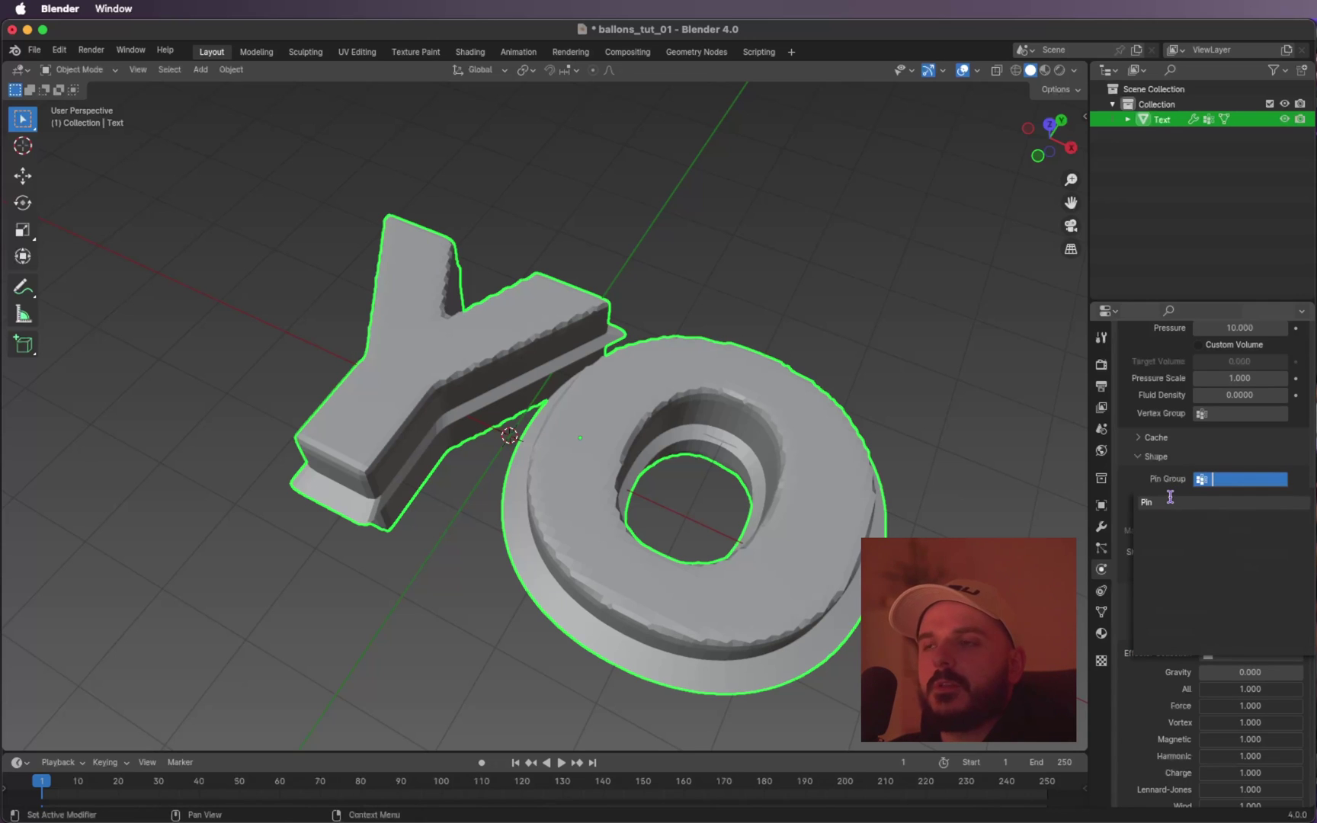
left_click(1170, 496)
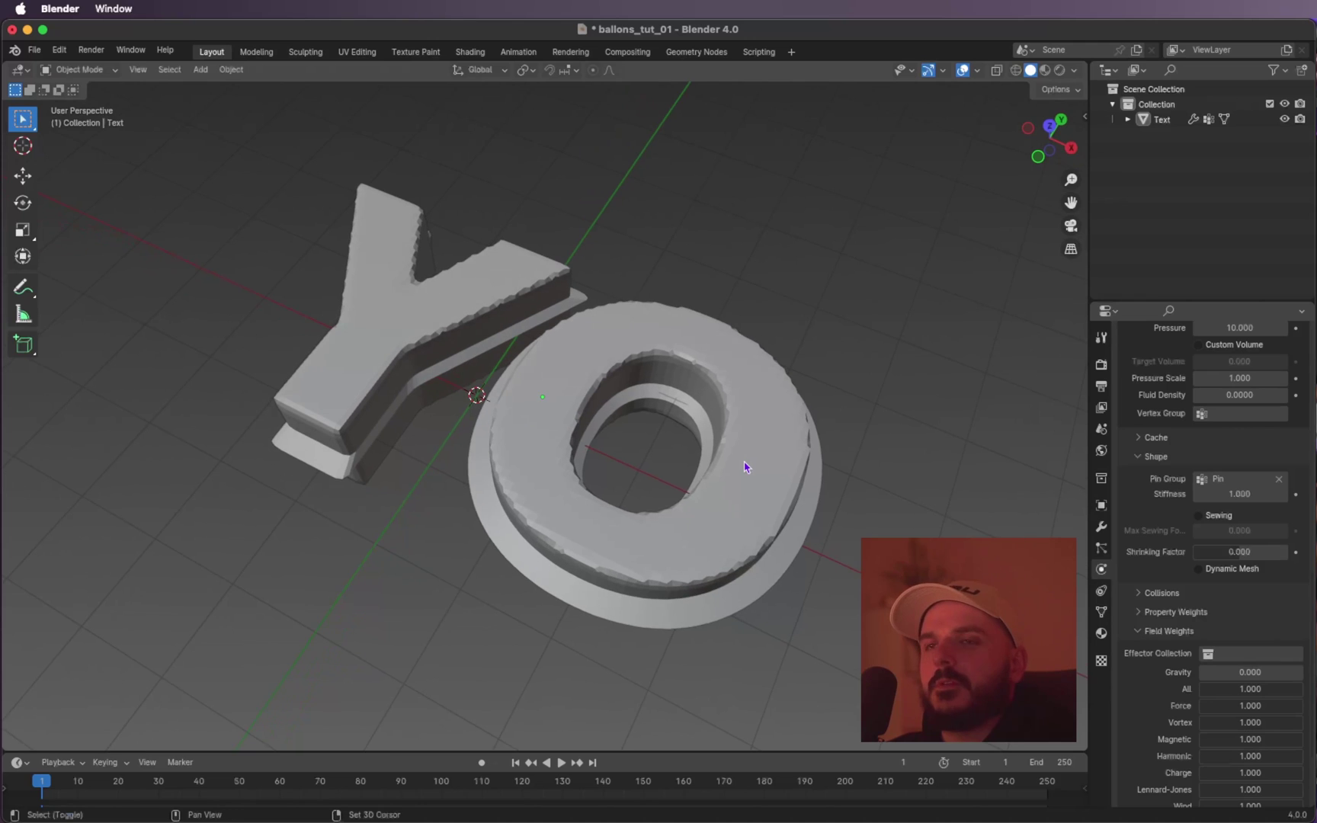
Select the YO text and play the cloth simulation to frame 23 to inflate the letters.
middle_click_drag(747, 465, 818, 471)
left_click(788, 477)
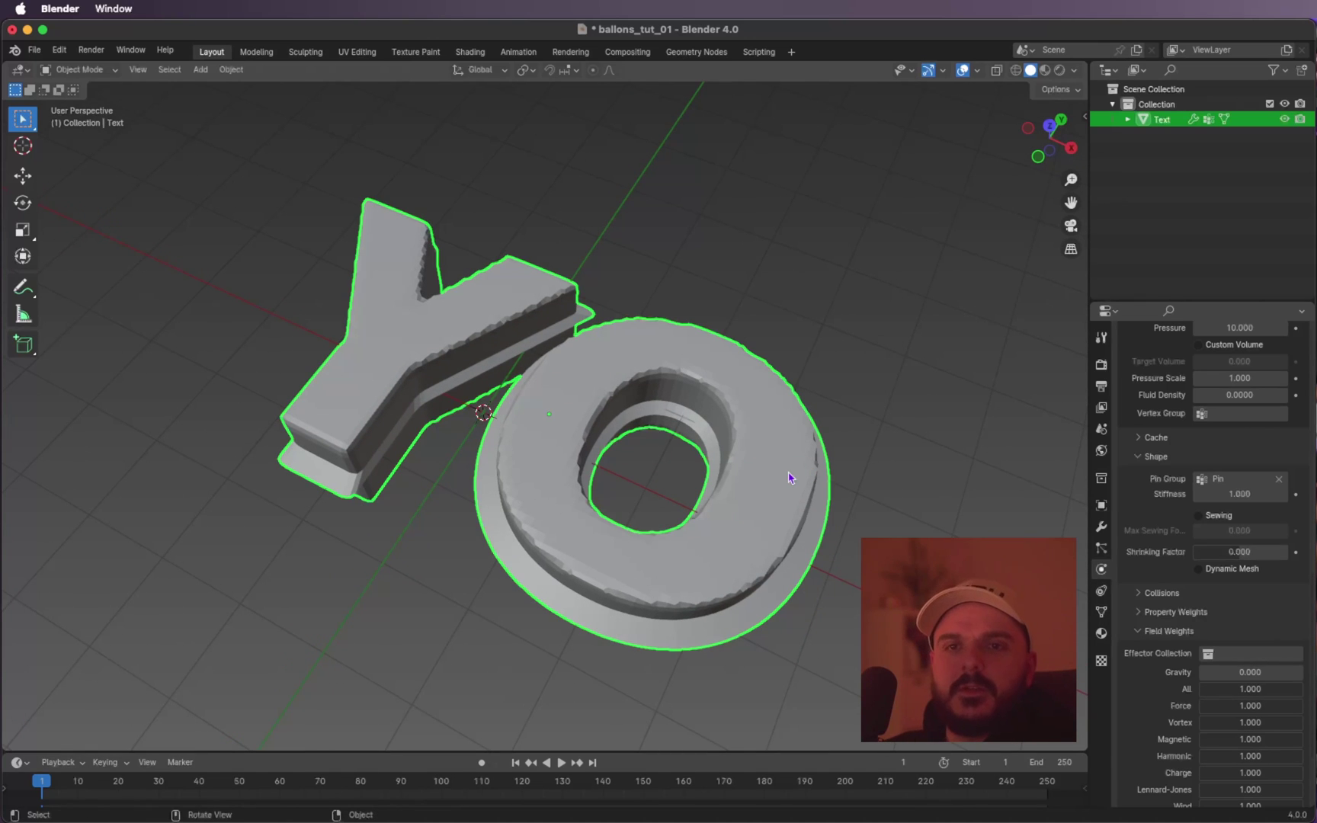
key("space")
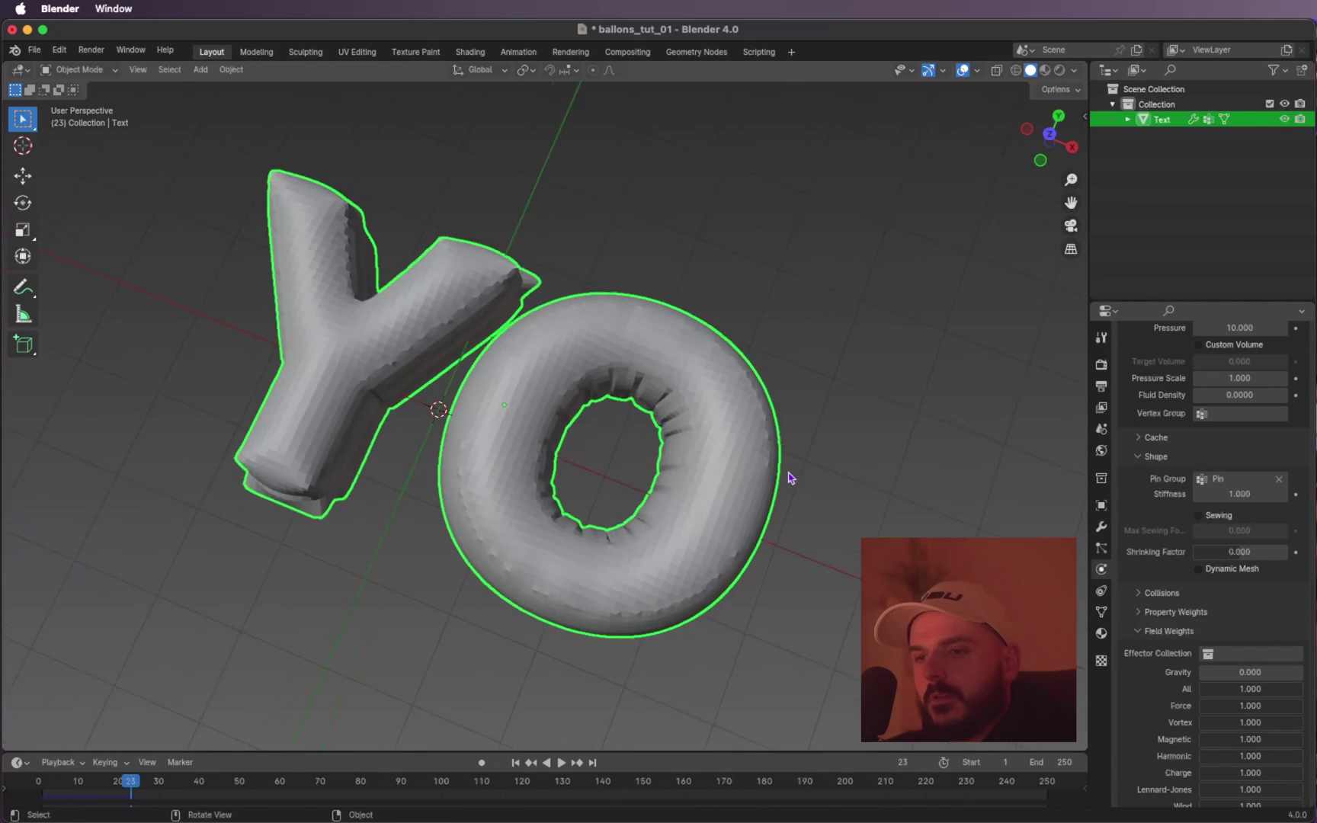
scroll(789, 477, "down", 2, "shift")
scroll(788, 478, "up", 2, "ctrl")
scroll(788, 478, "down", 3)
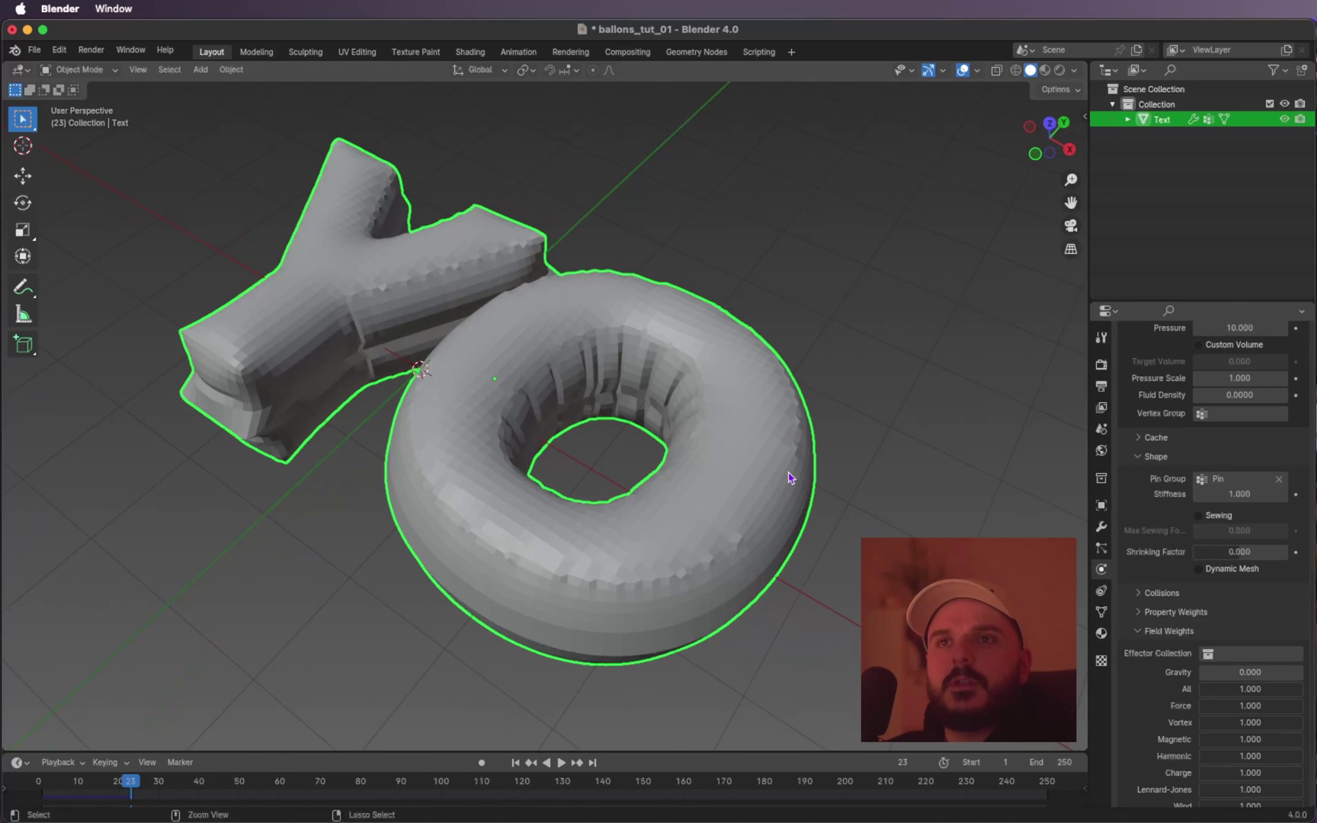
scroll(788, 478, "down", 2, "shift")
scroll(789, 477, "down", 3)
Apply Shade Smooth to the inflated YO text.
right_click(766, 445)
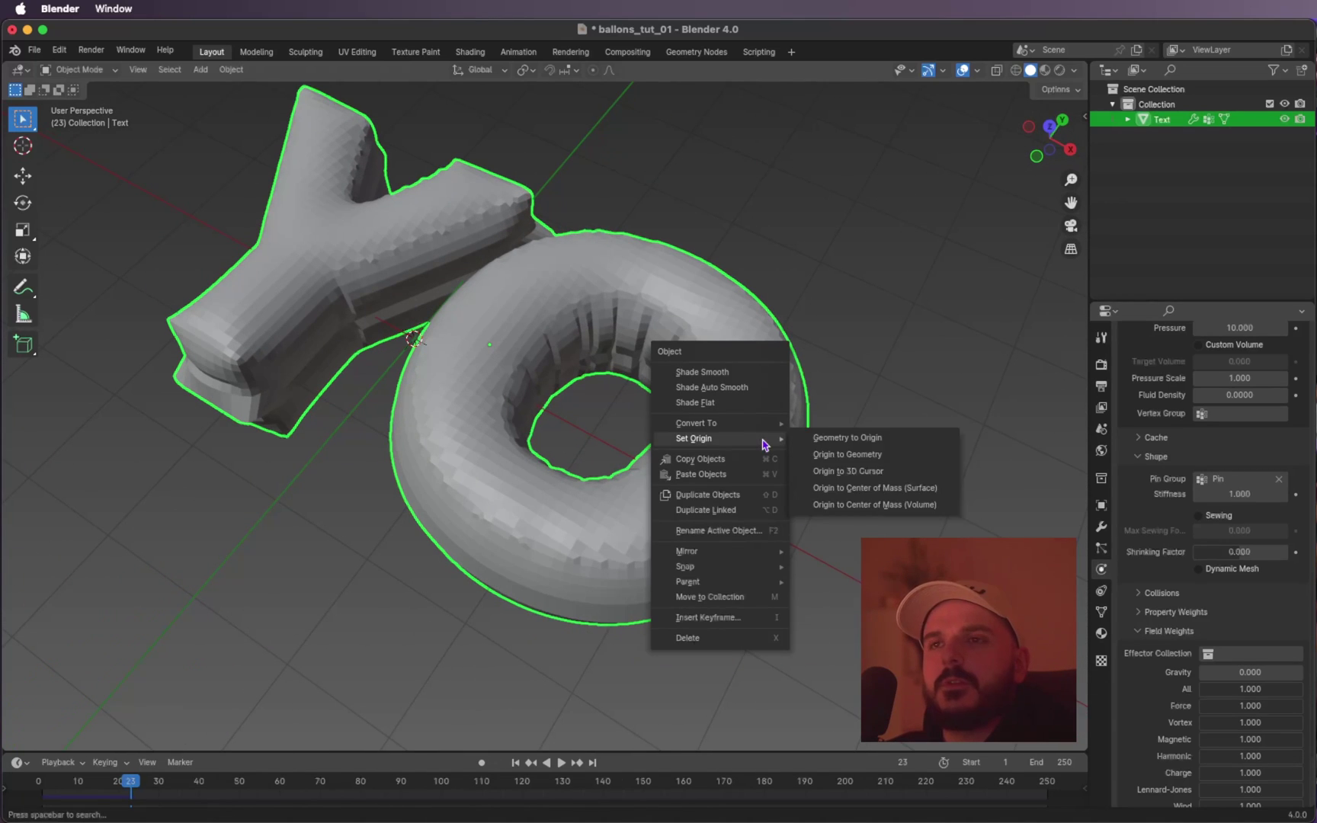
left_click(743, 374)
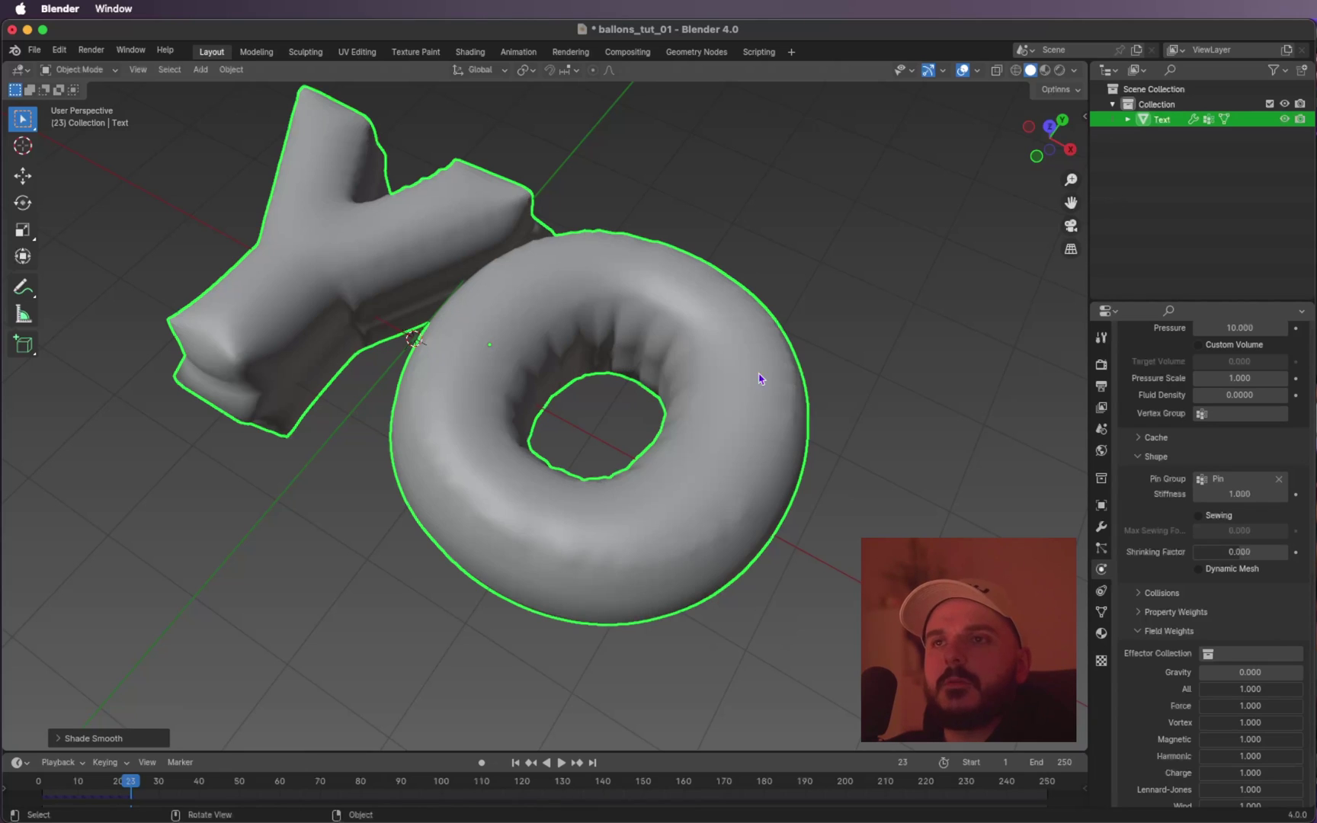
scroll(762, 377, "up", 5)
scroll(783, 374, "down", 5)
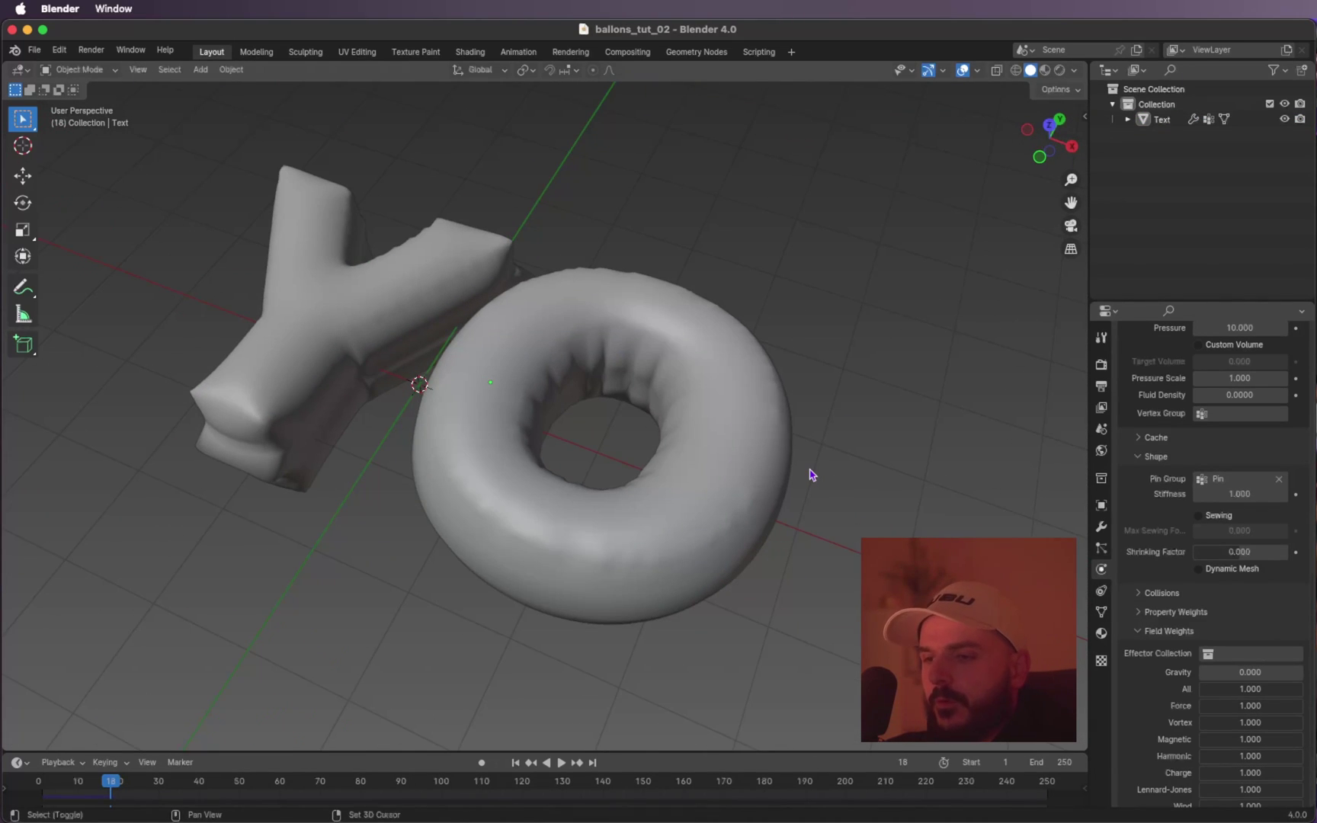
Convert the inflated YO text to a mesh at frame 18.
scroll(812, 475, "up", 2)
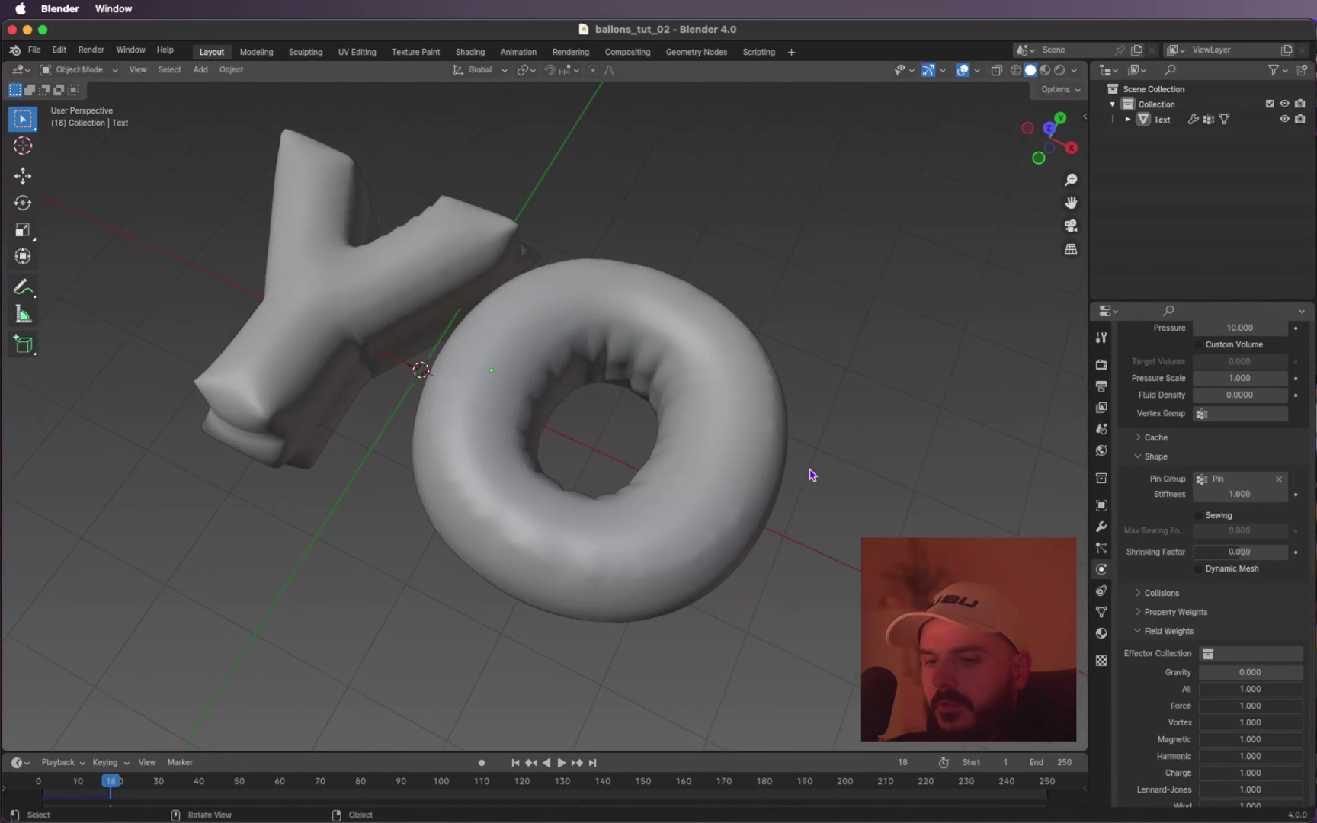
left_click(745, 448)
right_click(745, 448)
mouse_move(728, 493)
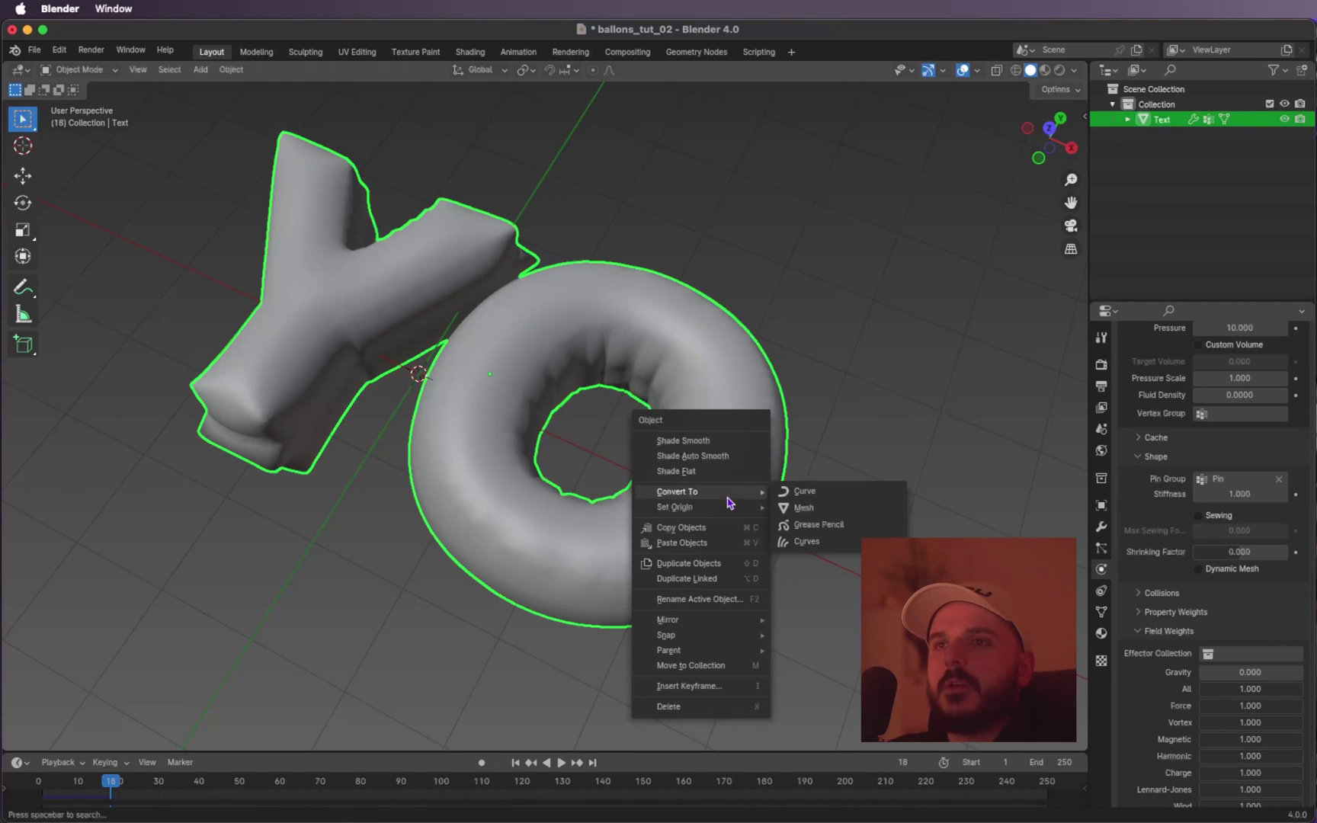
left_click(812, 508)
scroll(739, 456, "up", 3)
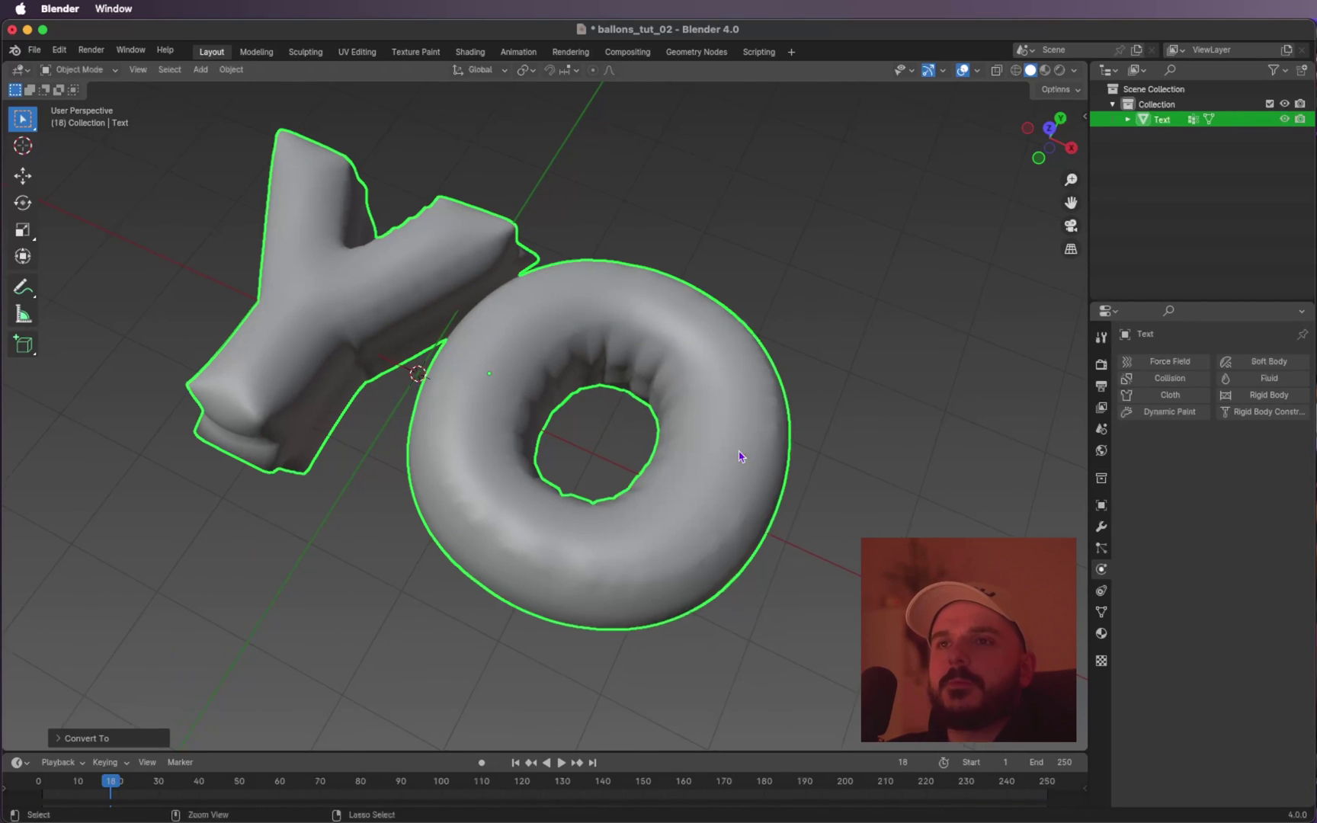
scroll(739, 455, "down", 4)
Add a Subdivision Surface modifier to the YO mesh and set its viewport levels to 2.
left_click(1100, 527)
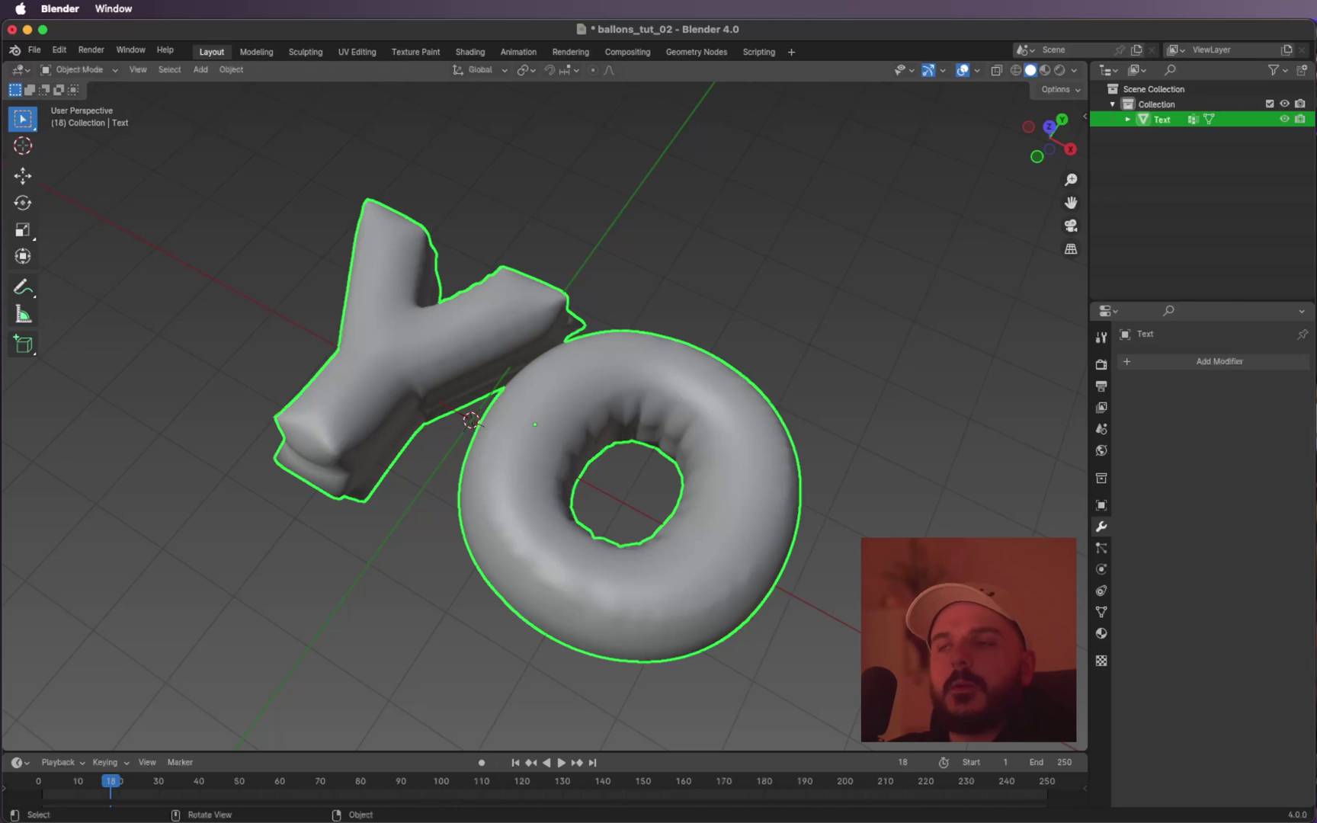
left_click(1101, 505)
left_click(1101, 528)
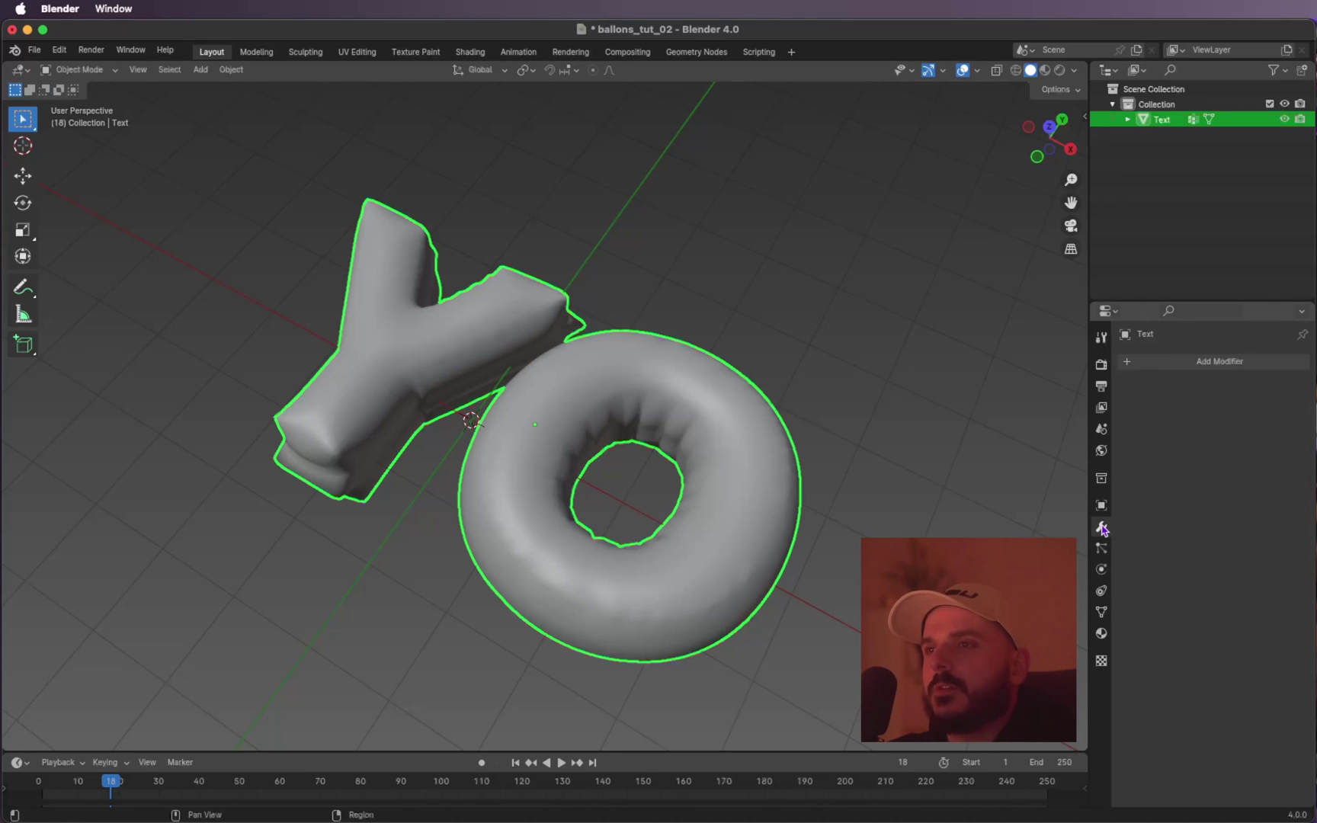
left_click(1202, 363)
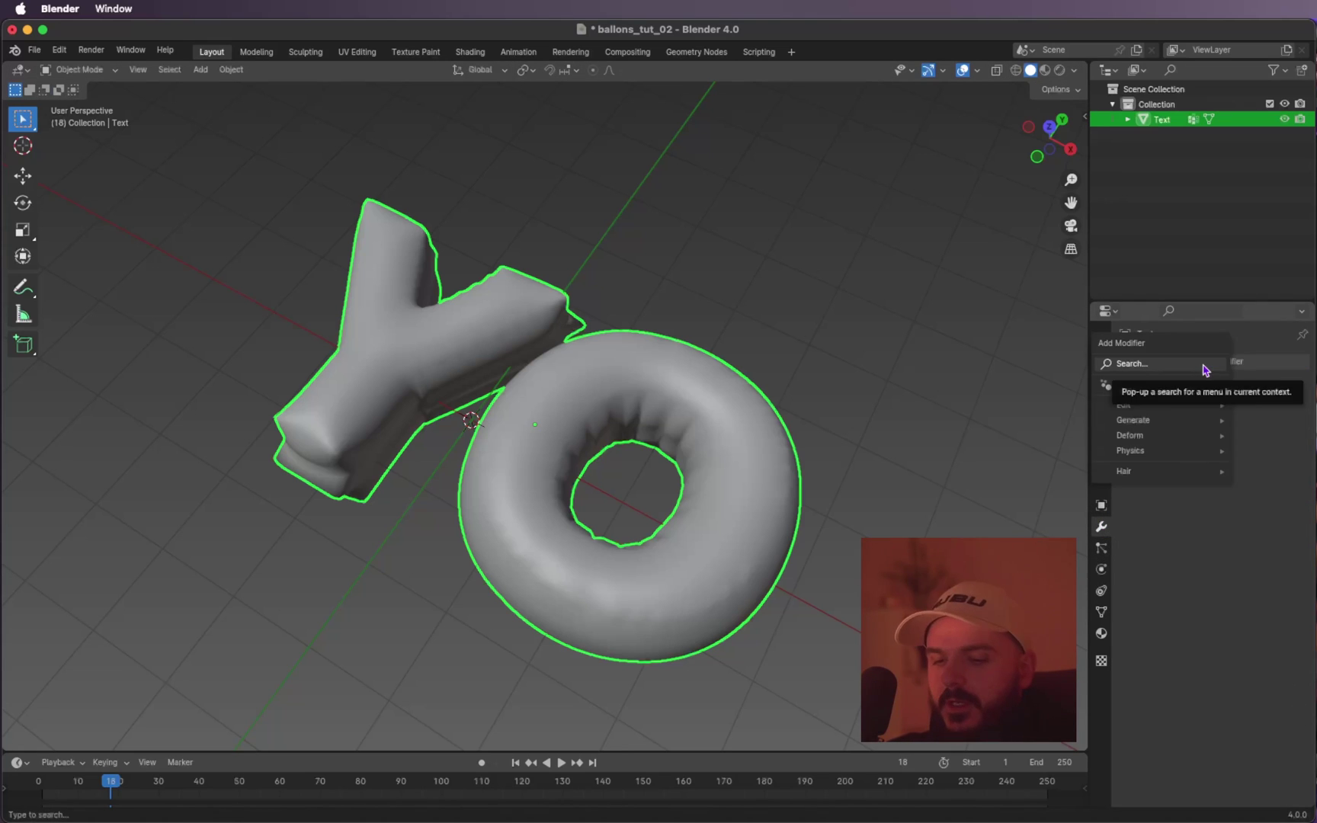
type("sub")
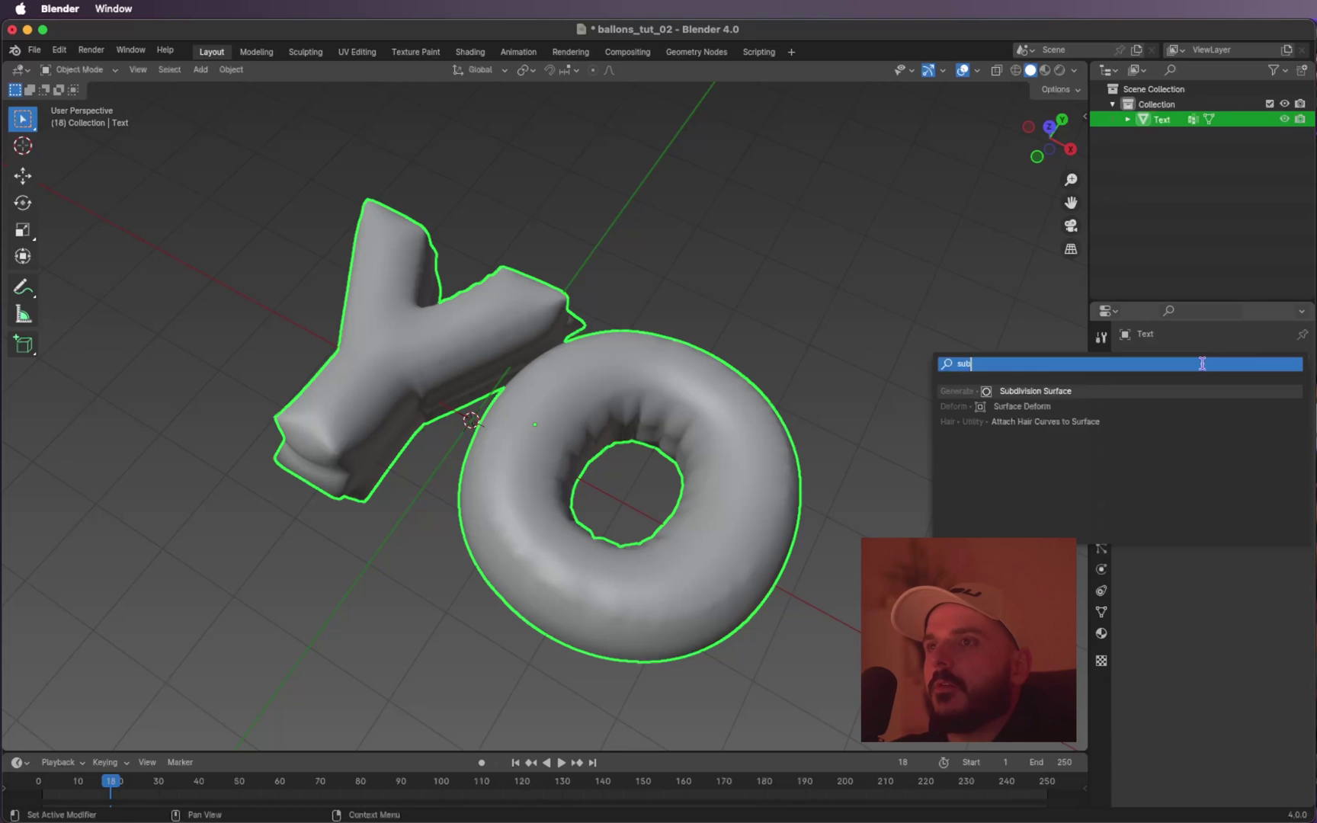
key("Return")
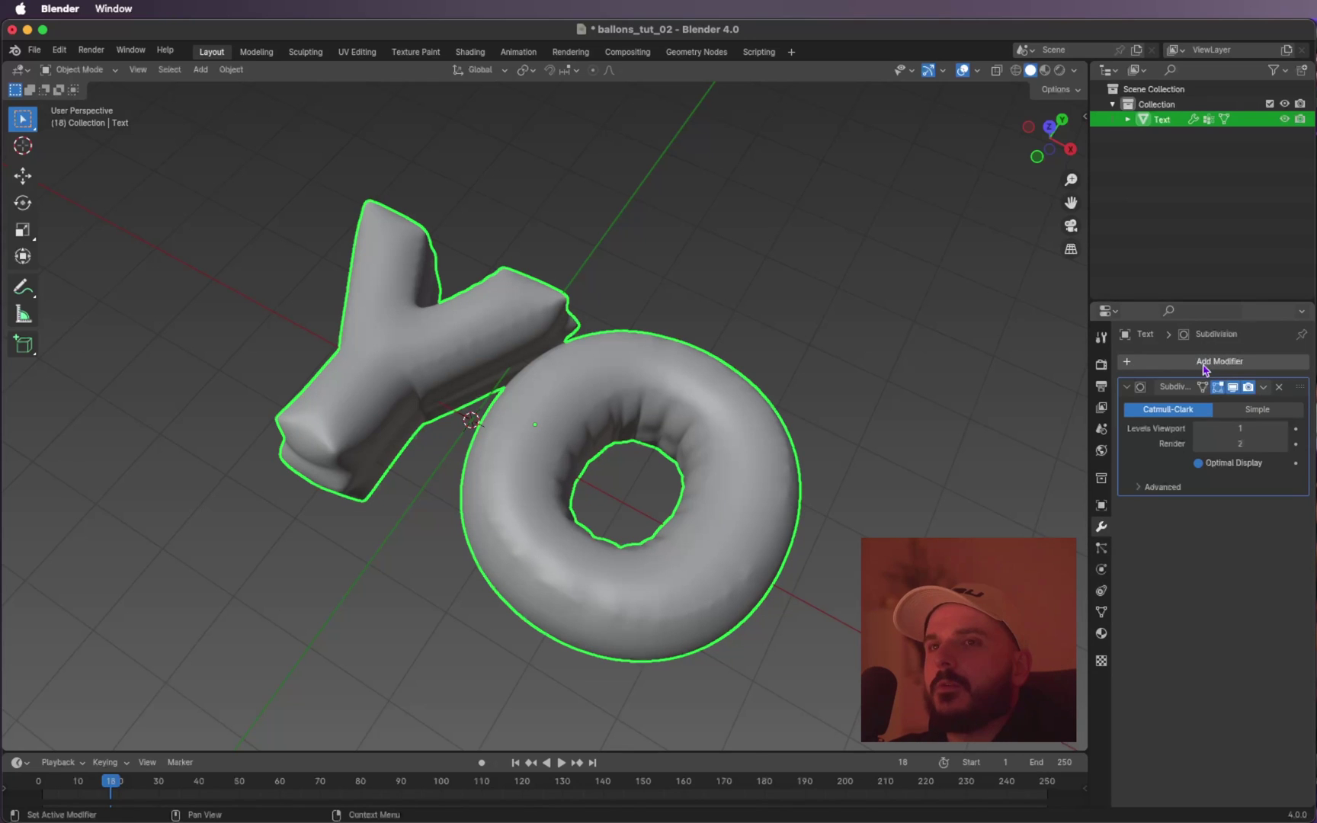
left_click(1284, 428)
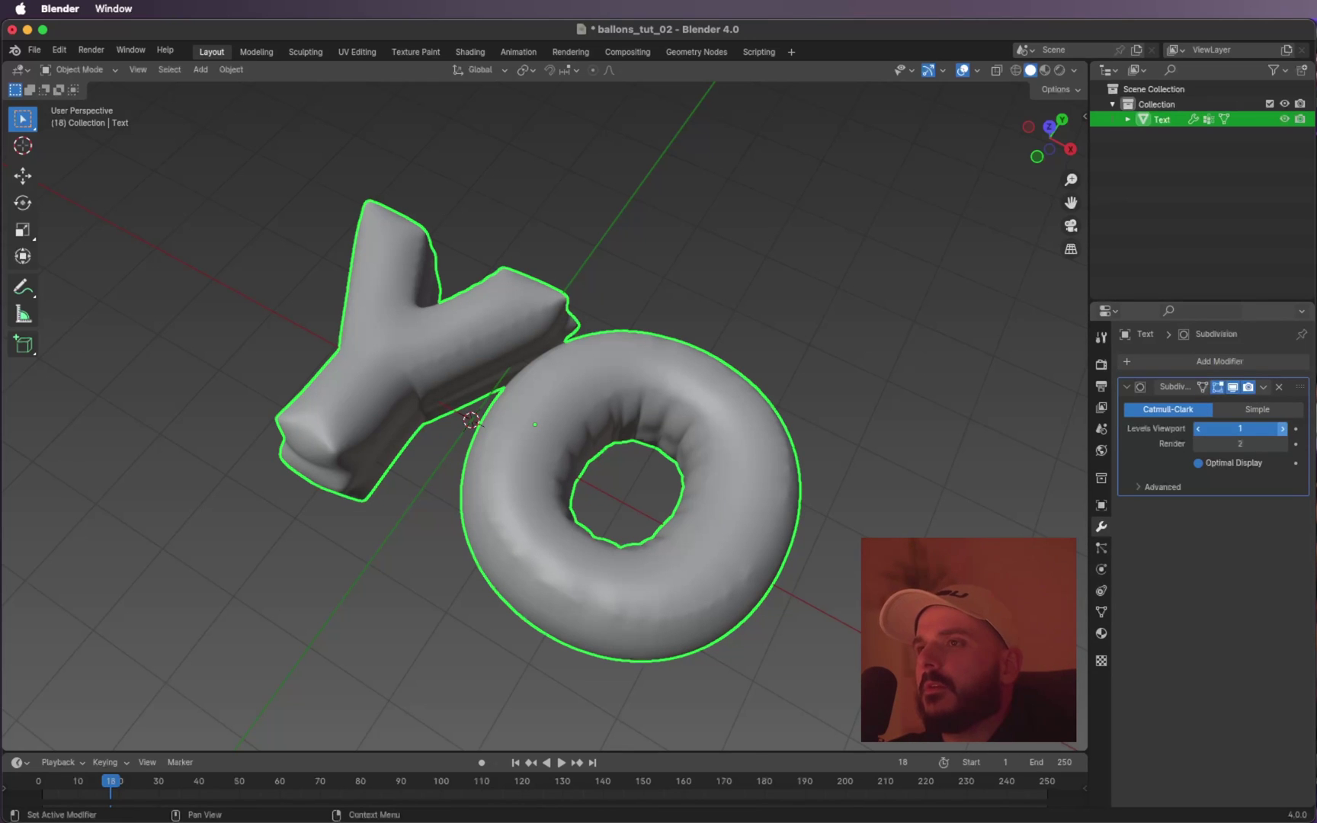
scroll(623, 518, "up", 3)
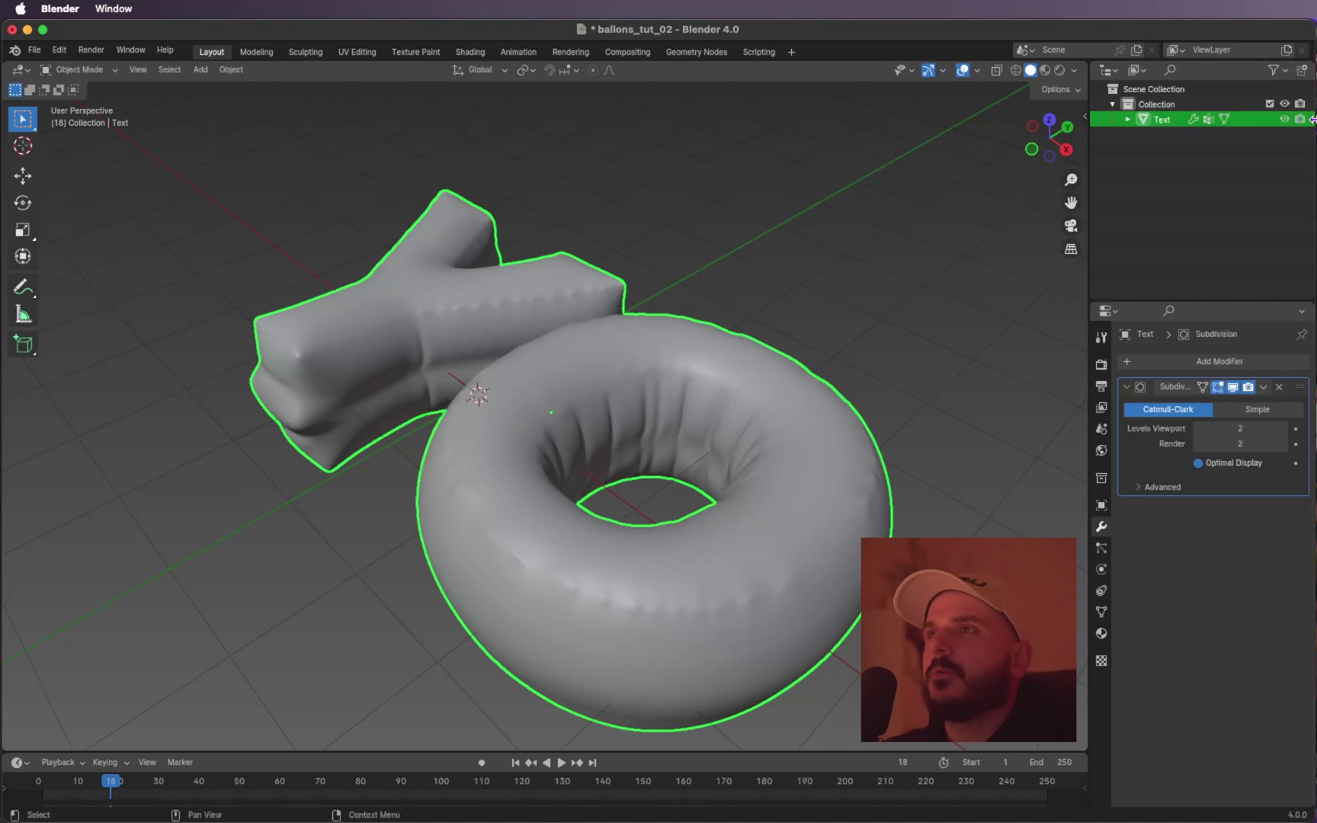
Hide the Text object in the viewport and add a cone mesh at the world origin.
left_click(1285, 119)
scroll(492, 384, "up", 3, "shift")
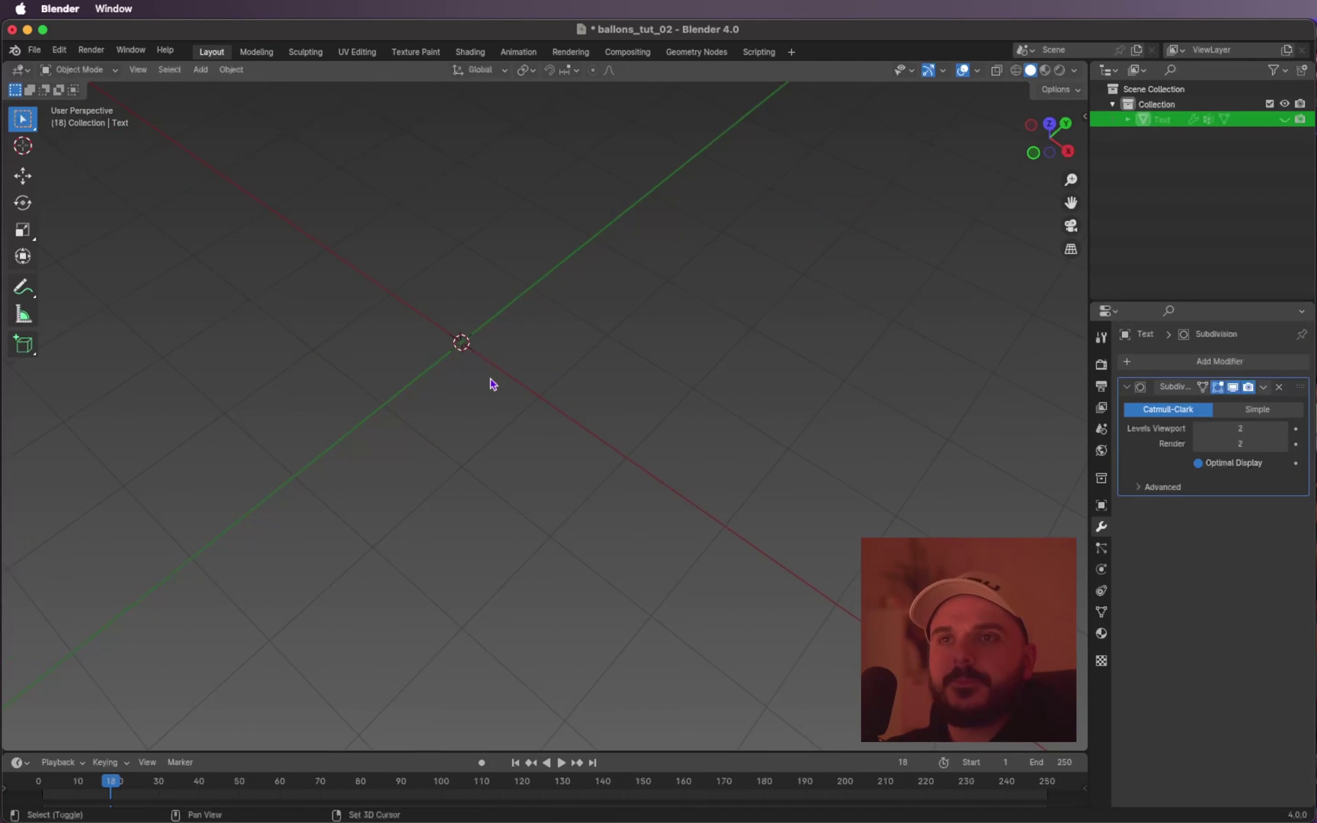
key("shift+a")
mouse_move(492, 384)
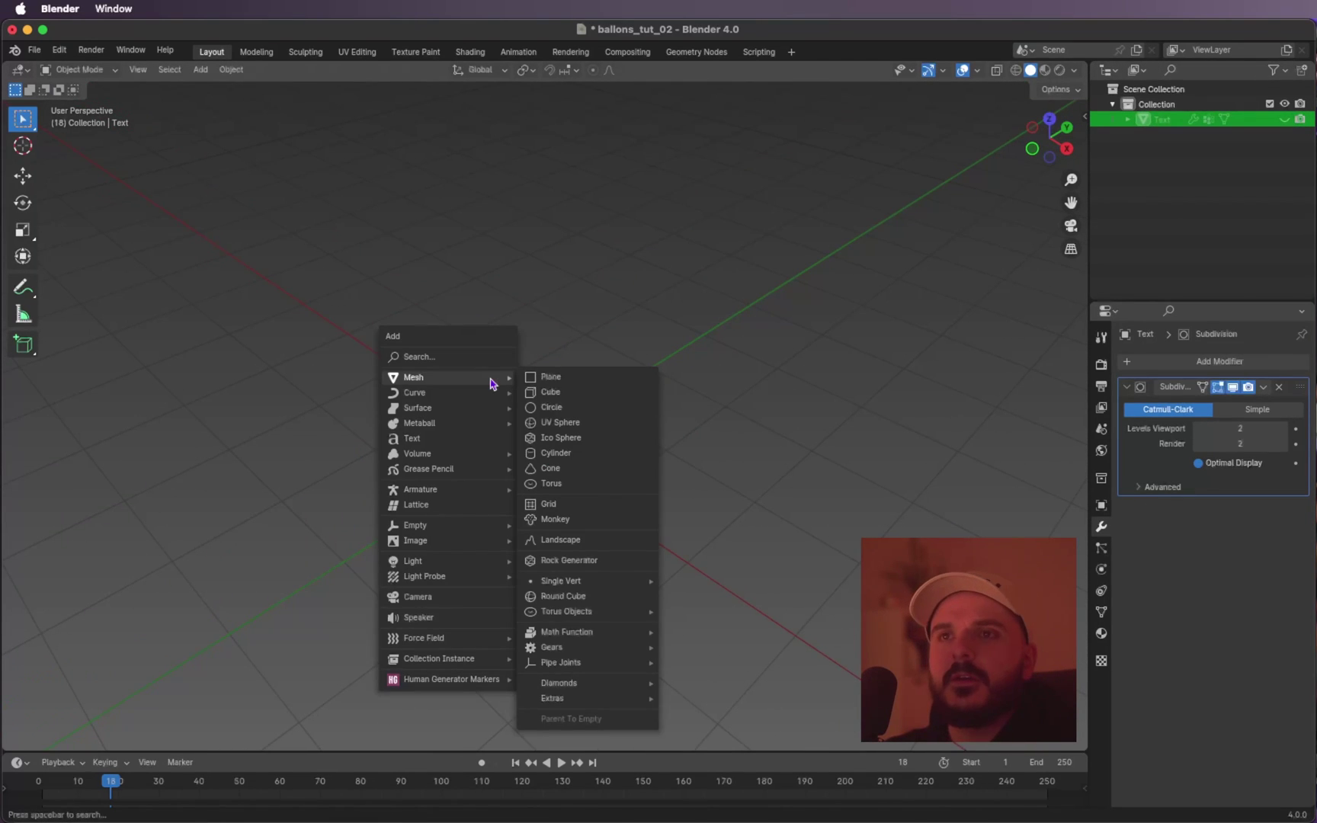
left_click(568, 469)
scroll(488, 394, "up", 3)
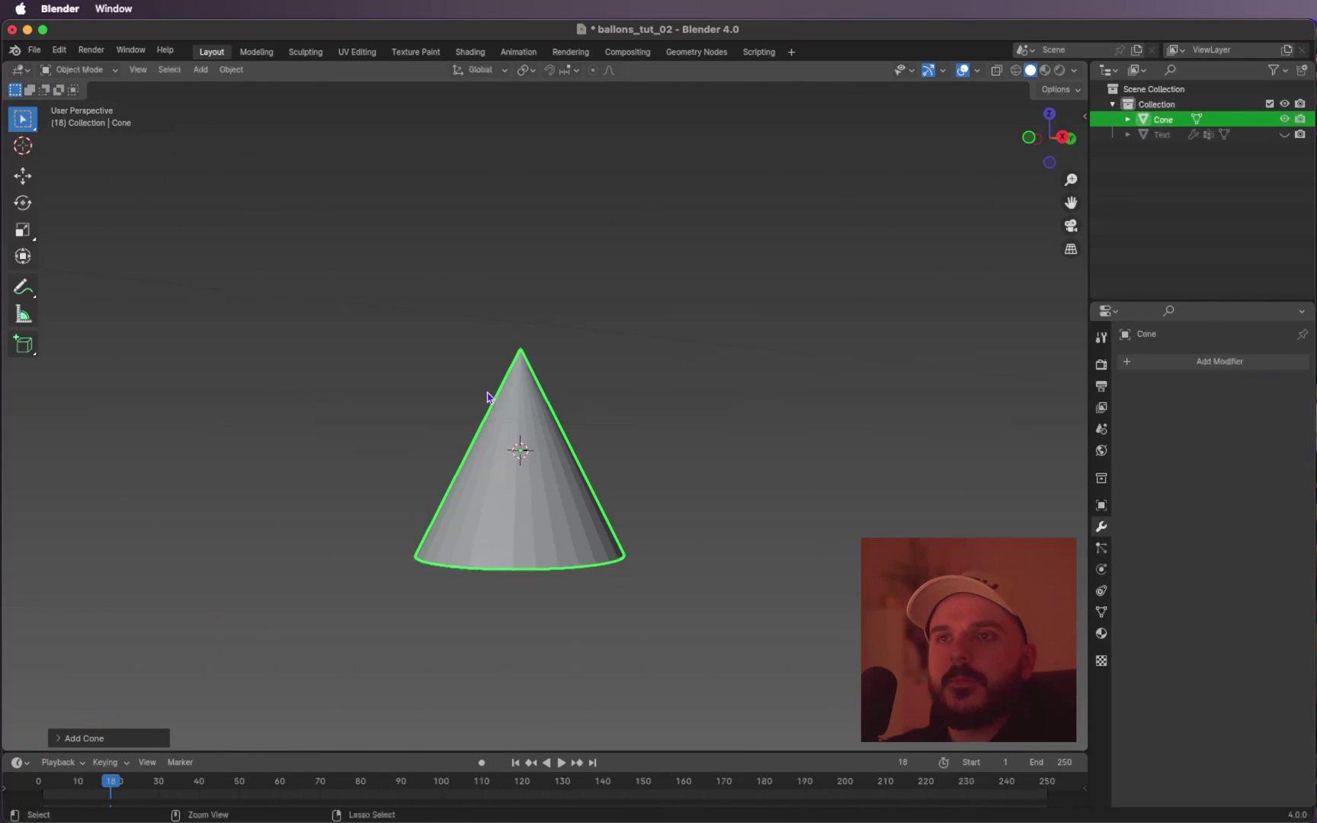
Set the new cone's vertex count to 60.
left_click(62, 740)
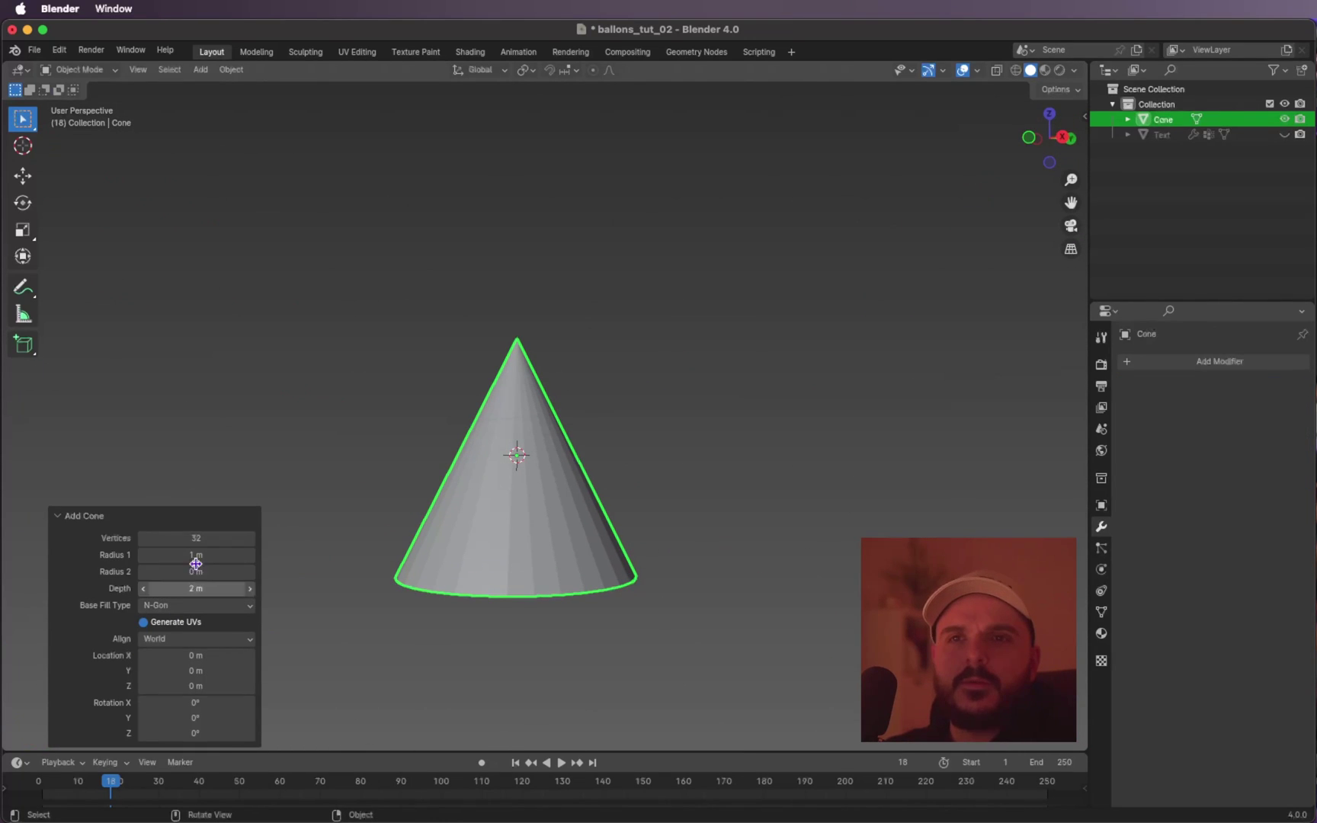
left_click(208, 538)
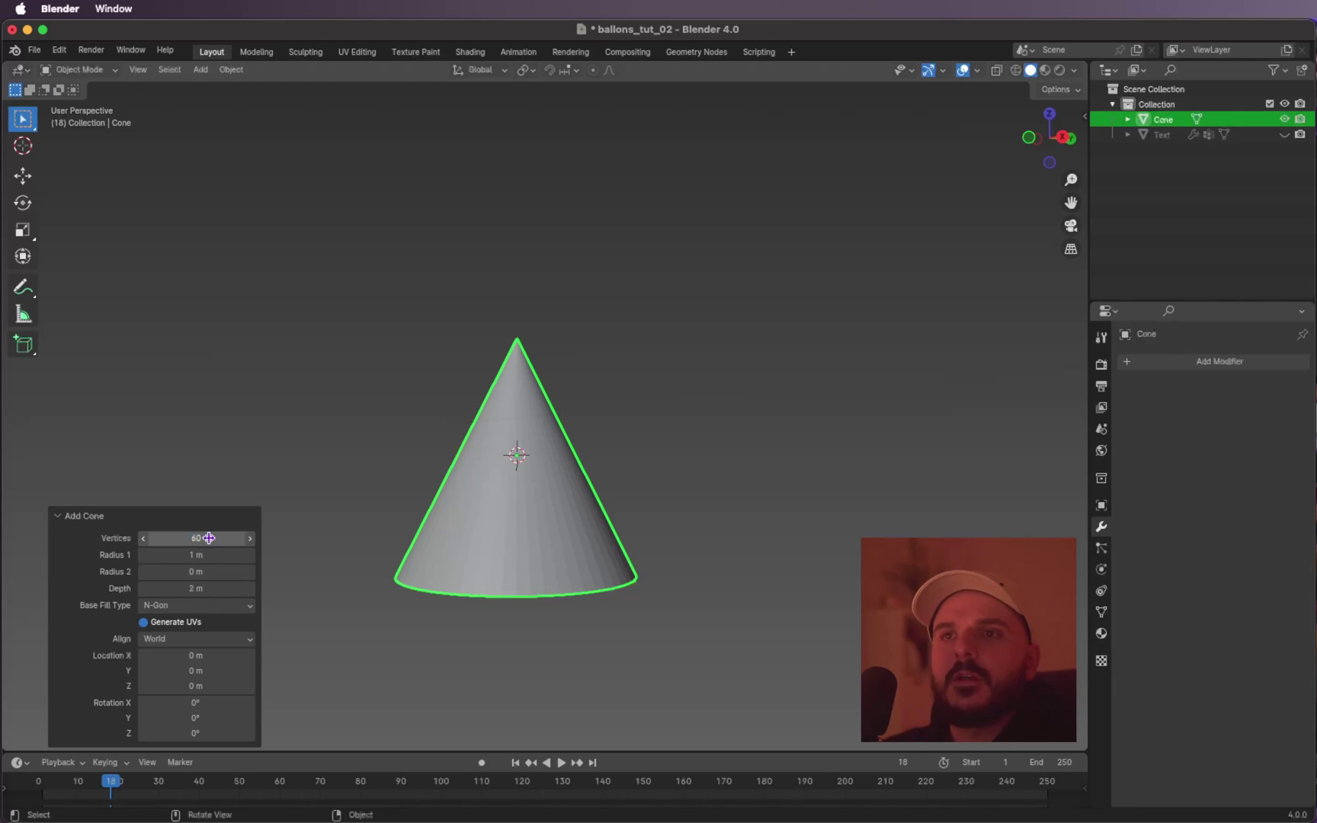
key("Return")
scroll(503, 436, "down", 5)
scroll(502, 436, "down", 2)
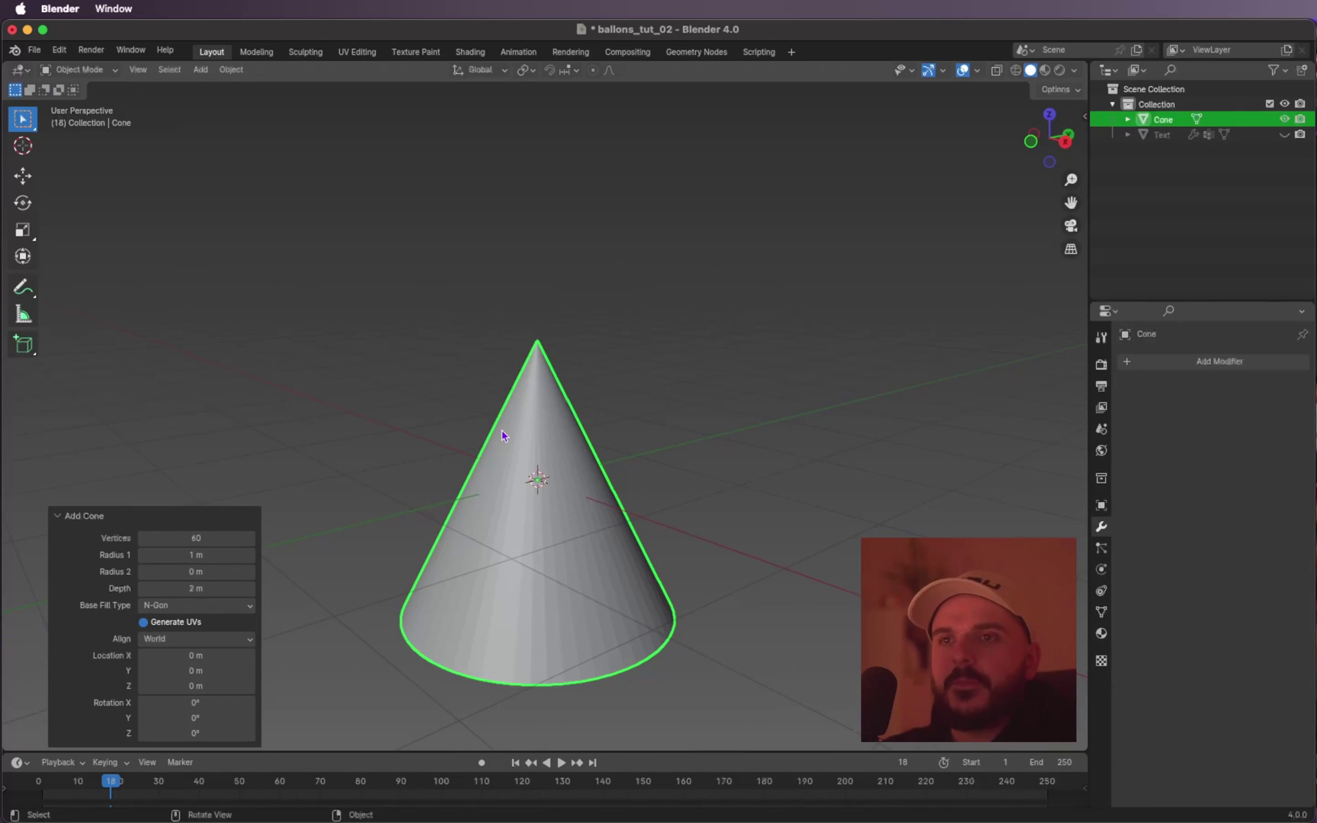
Apply Shade Smooth to the cone.
right_click(516, 437)
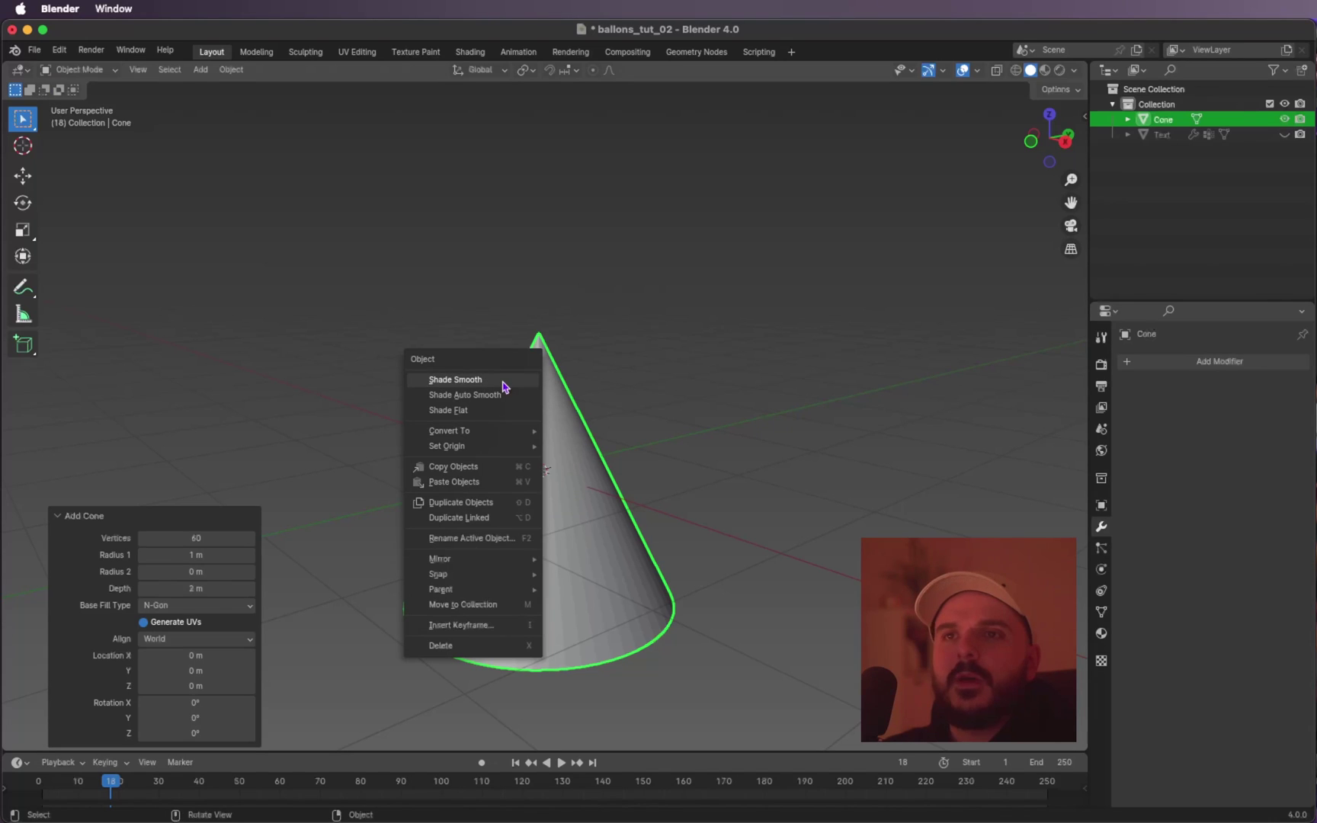
left_click(503, 380)
scroll(567, 464, "up", 2)
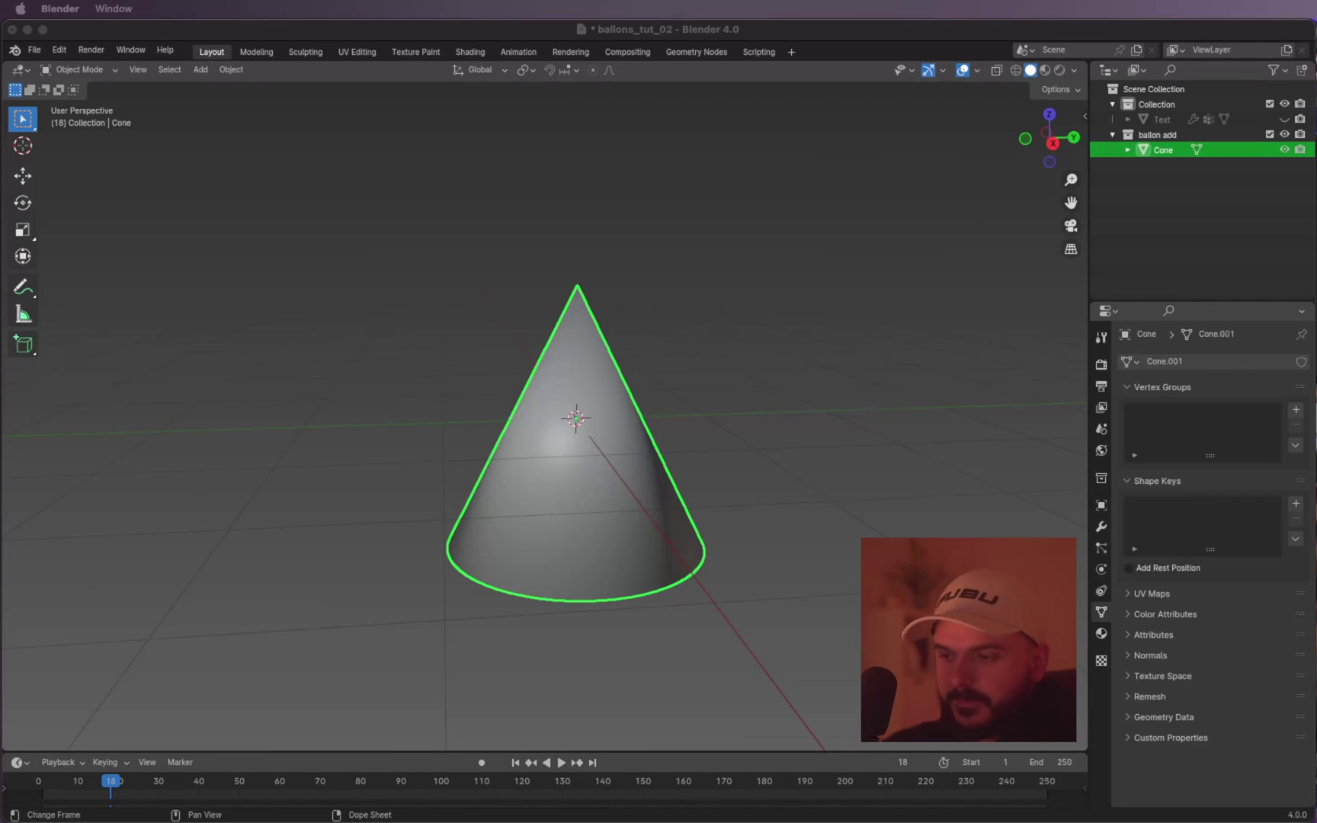
Deselect the cone and add a Bezier curve at the world origin.
left_click(791, 416)
scroll(722, 429, "up", 1)
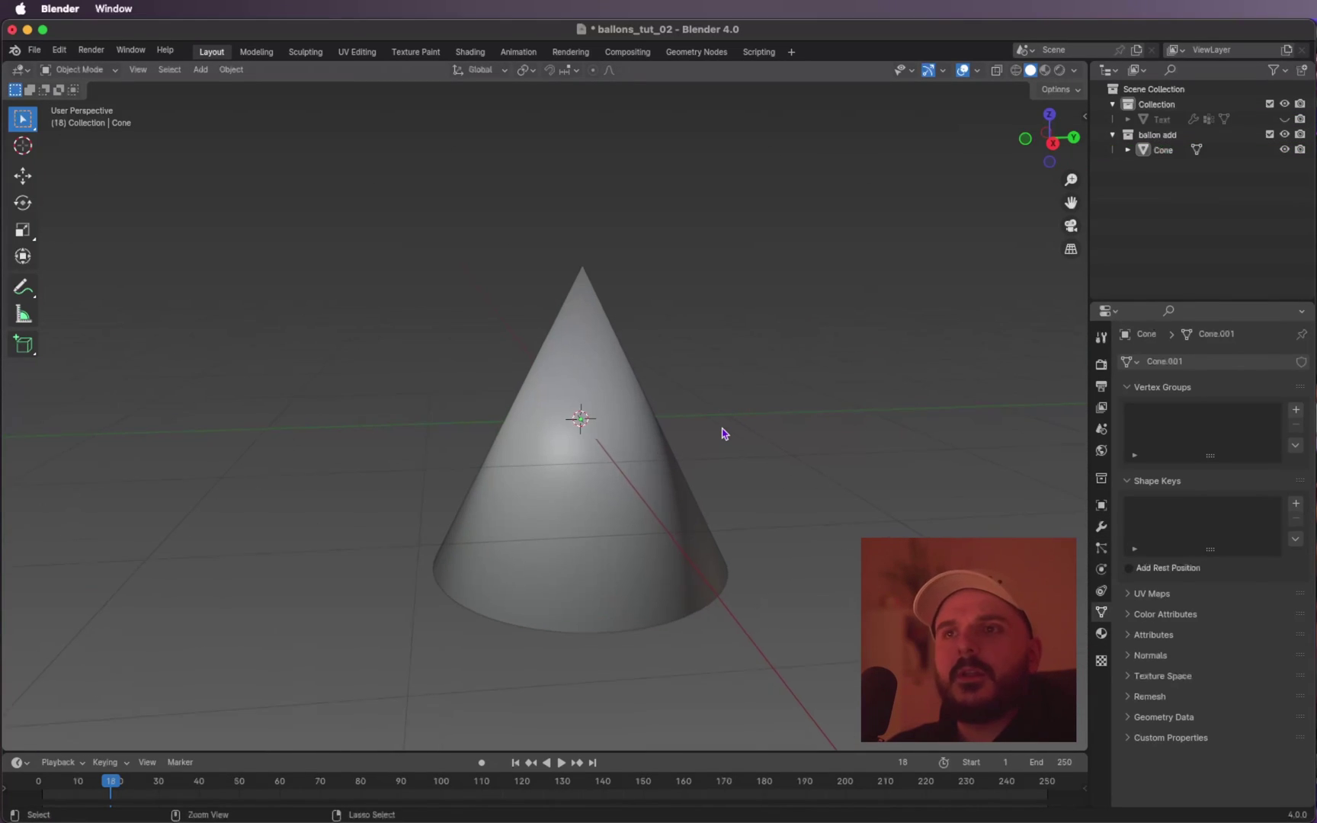
scroll(723, 428, "down", 2, "ctrl")
scroll(723, 428, "down", 1, "shift")
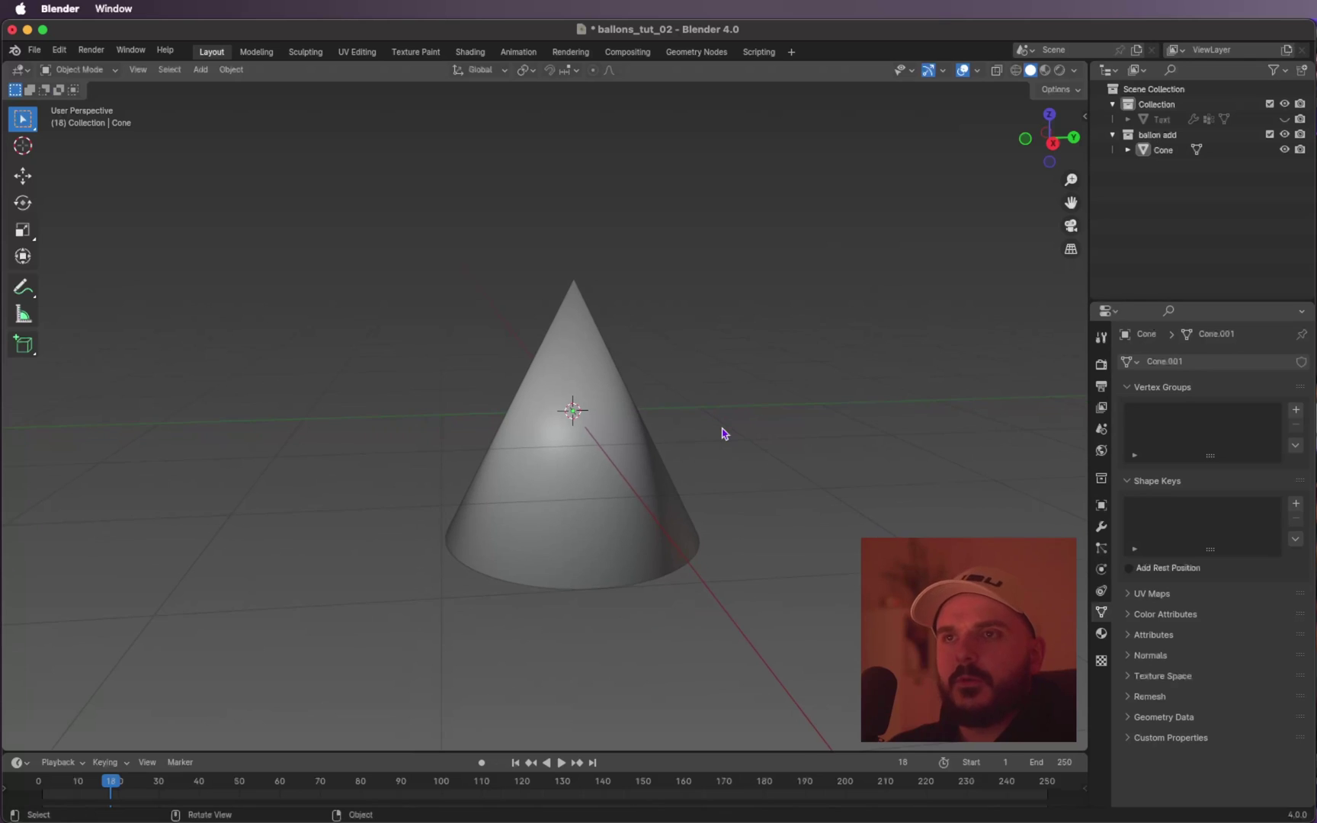
scroll(723, 428, "up", 2)
key("shift+a")
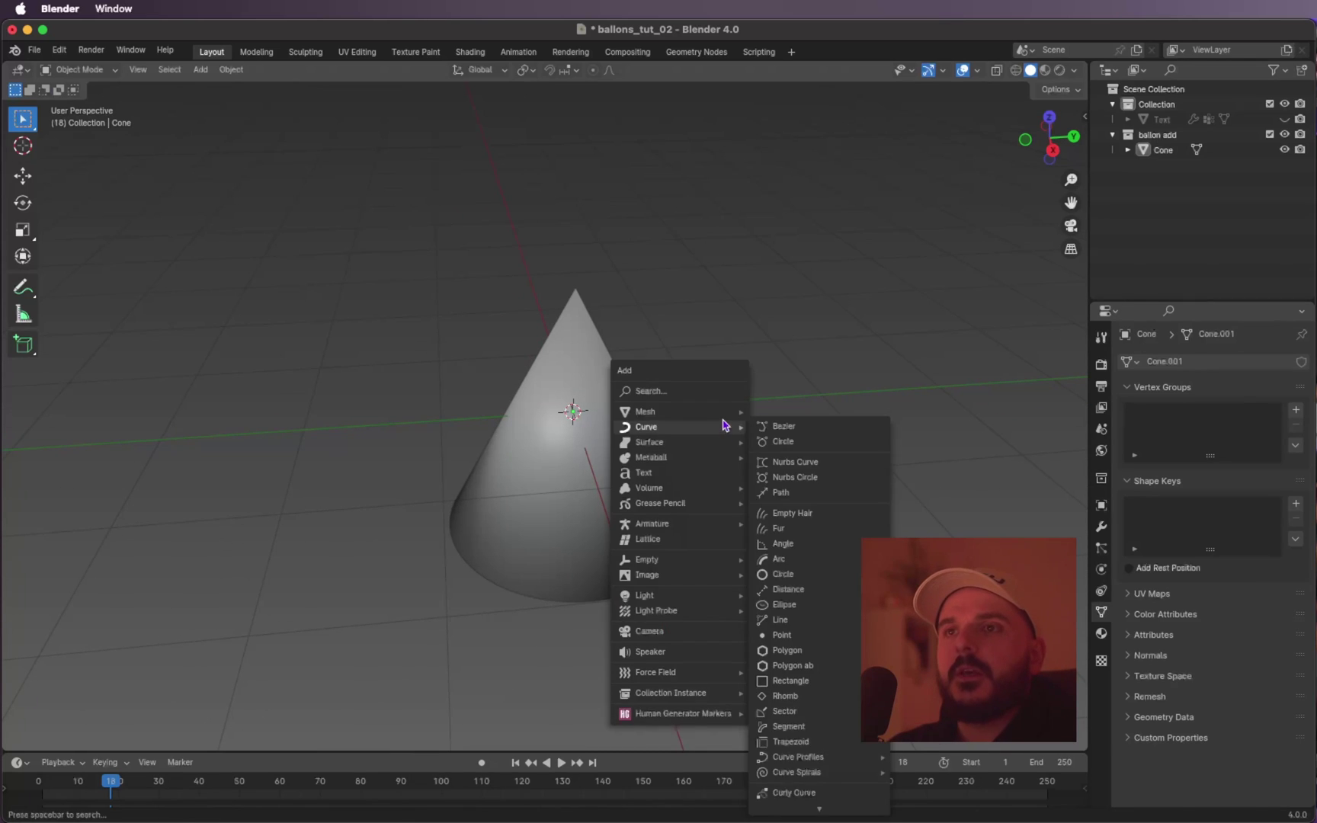
mouse_move(722, 429)
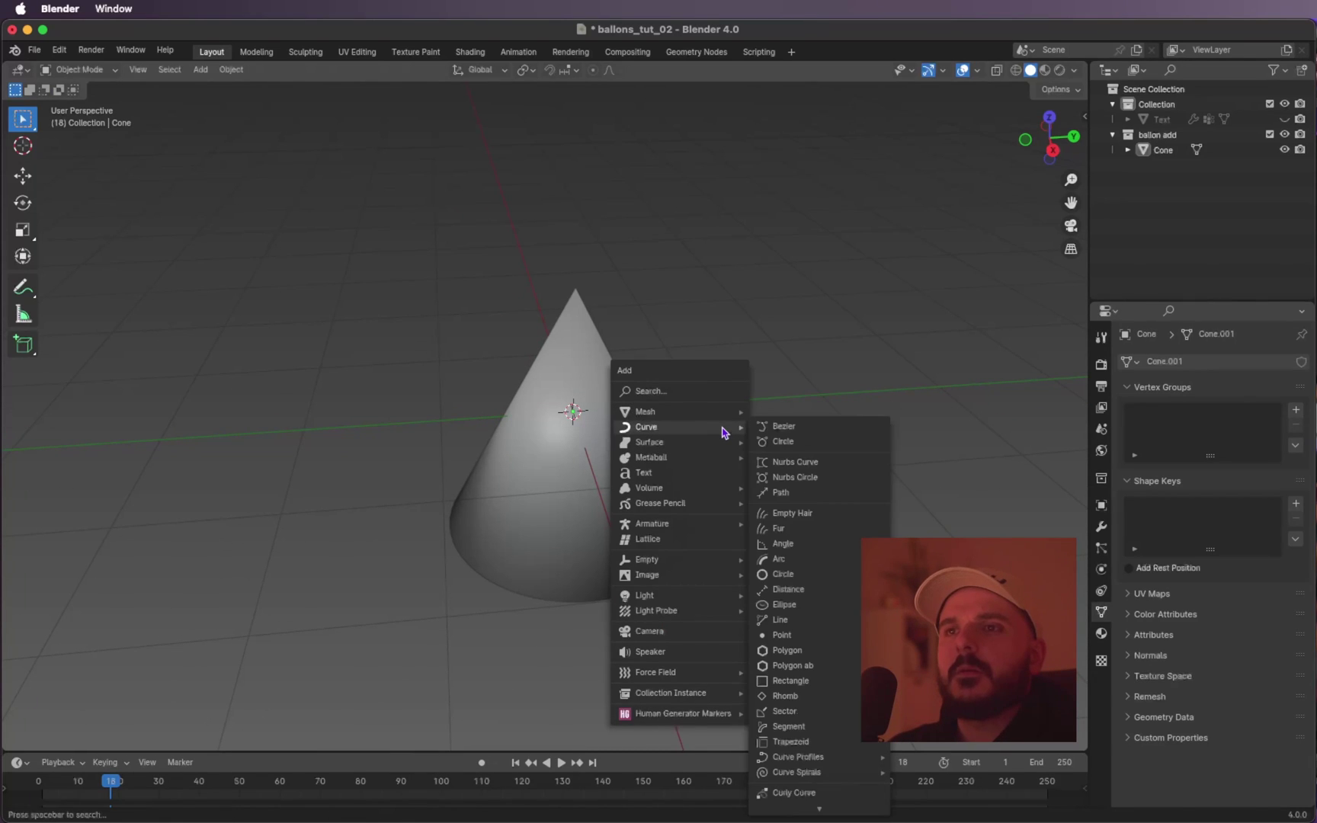
left_click(783, 426)
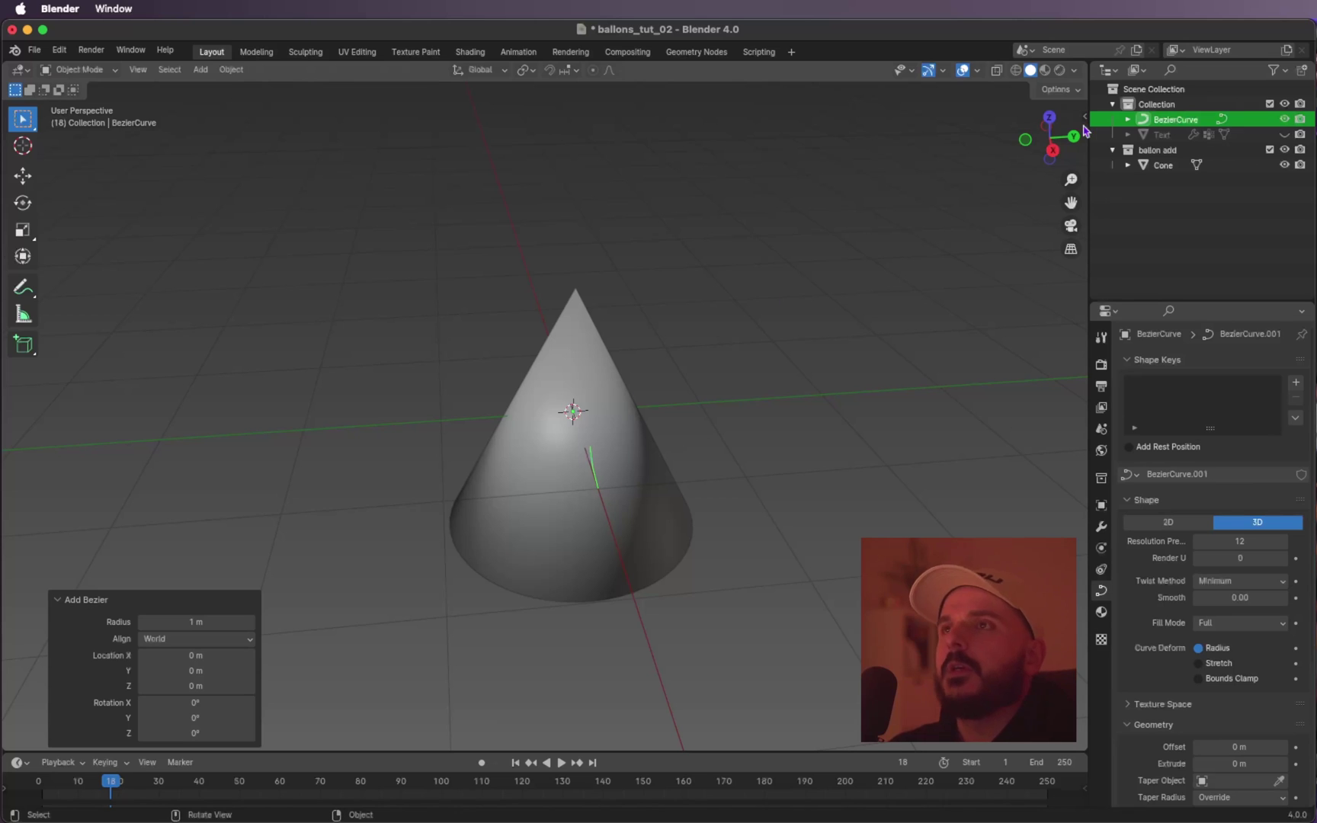
Move the Bezier curve up along the Z axis by about 0.79 m, near the cone's tip.
key("g")
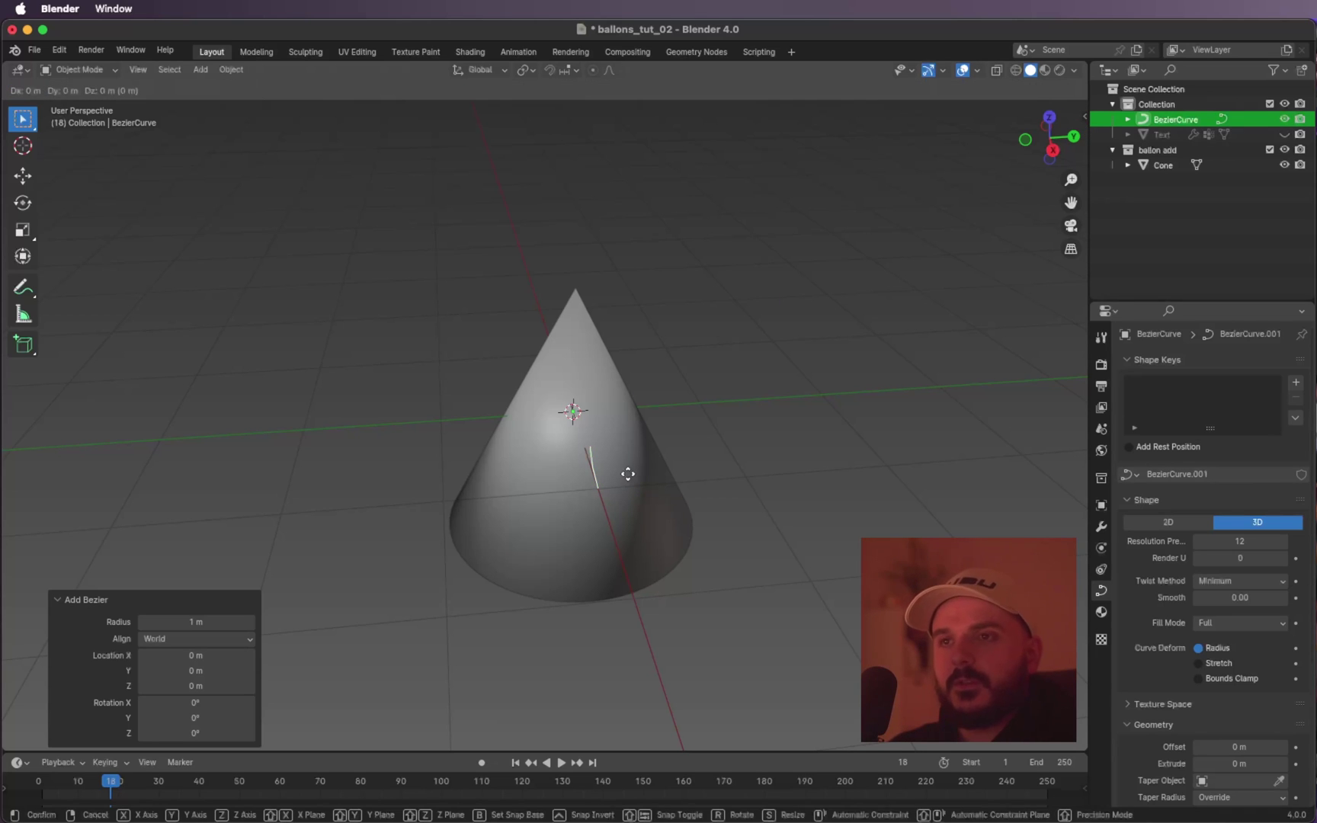
key("z")
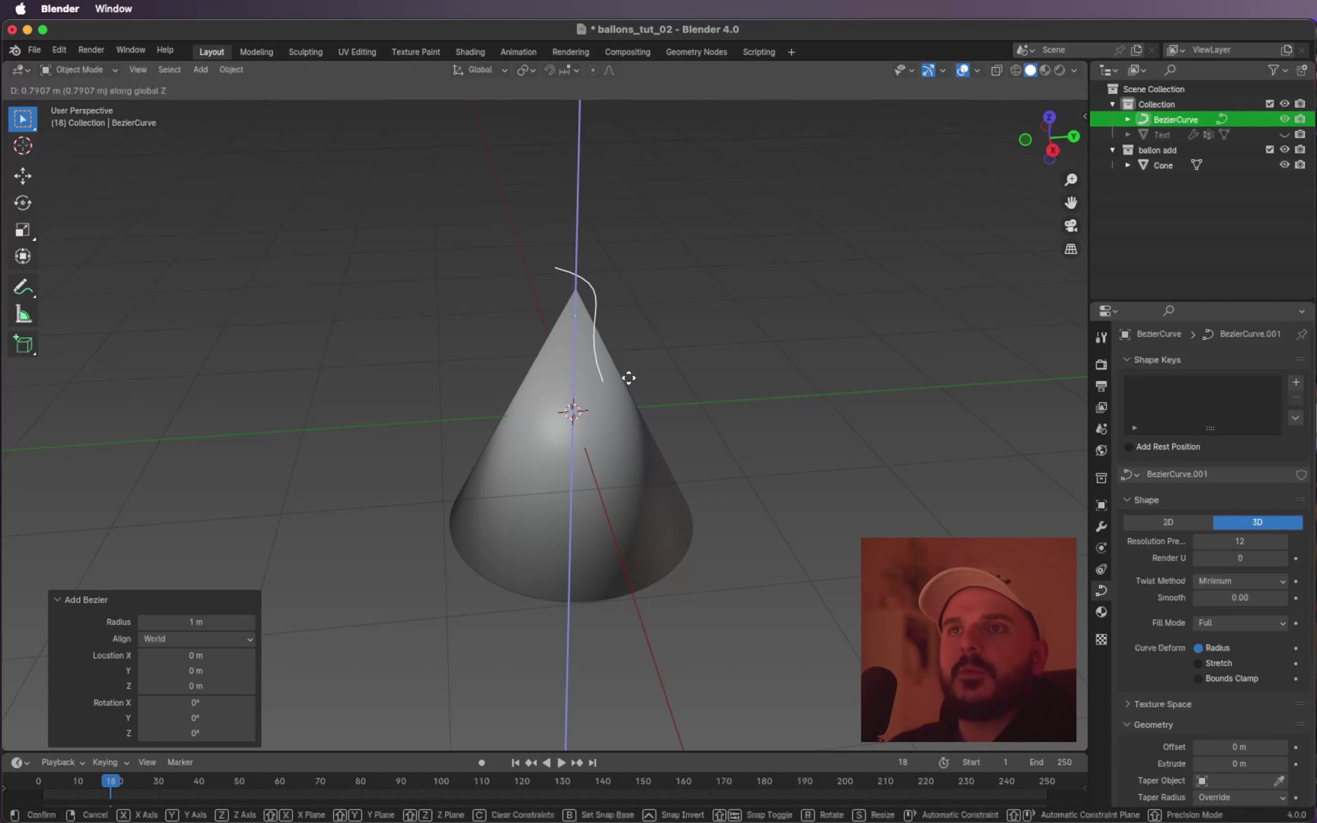
left_click(631, 385)
In the curve's Edit Mode, move its negative-X end point by about 0.70 m in X and -0.08 m in Y, seen from above.
scroll(630, 384, "up", 5)
scroll(630, 385, "up", 2, "shift")
scroll(630, 385, "down", 1, "ctrl")
scroll(629, 385, "down", 2, "shift")
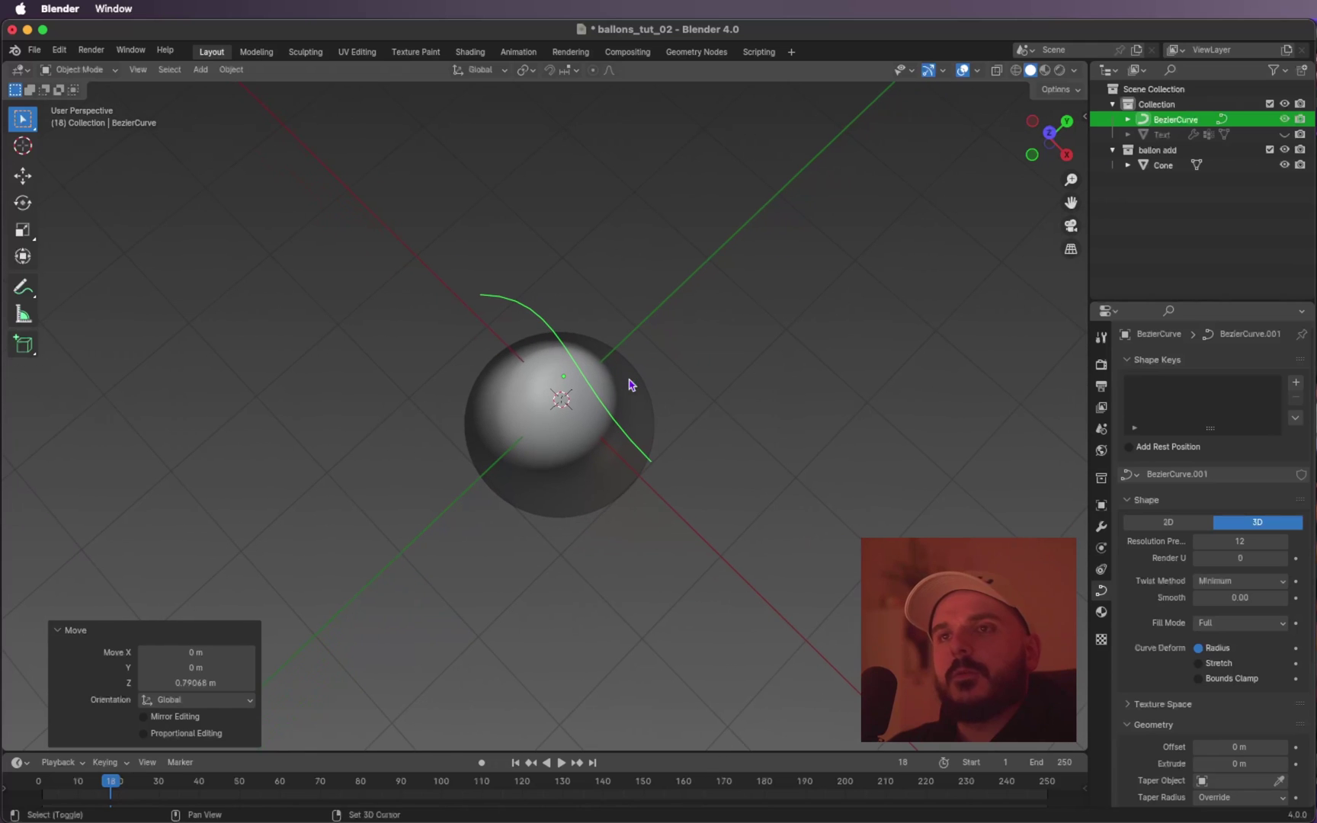
key("Tab")
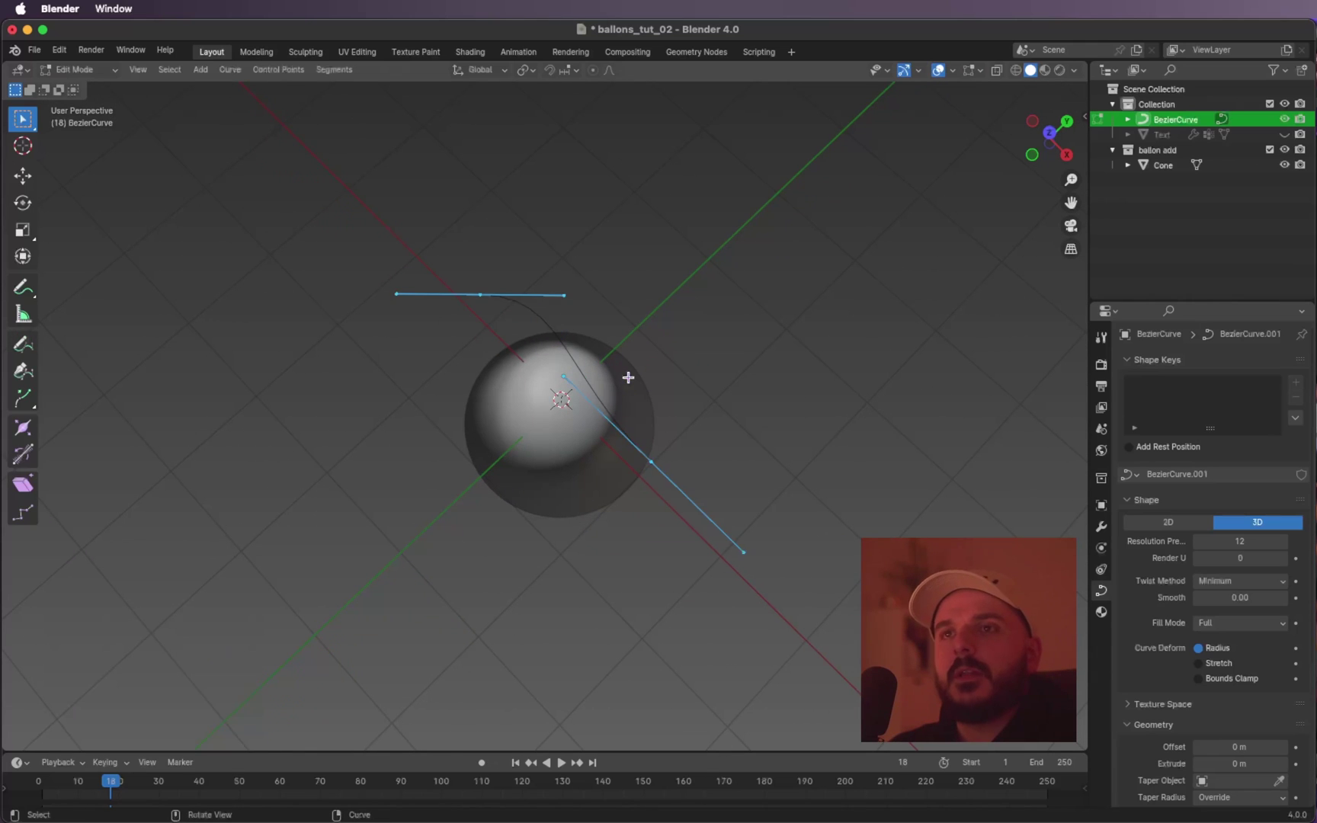
left_click(530, 250)
left_click(1049, 133)
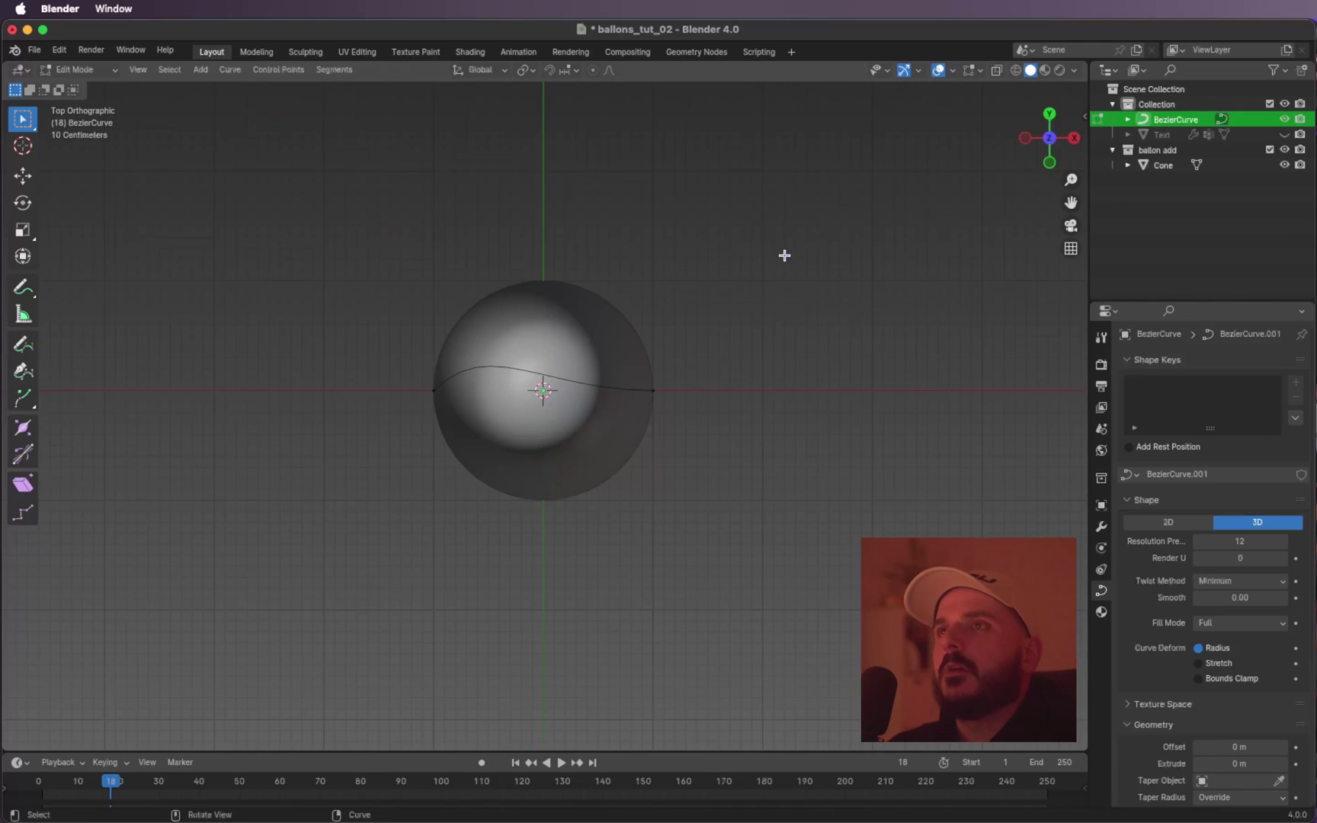
scroll(785, 255, "left", 2, "shift")
scroll(576, 271, "down", 3, "ctrl")
left_click_drag(384, 351, 540, 428)
key("g")
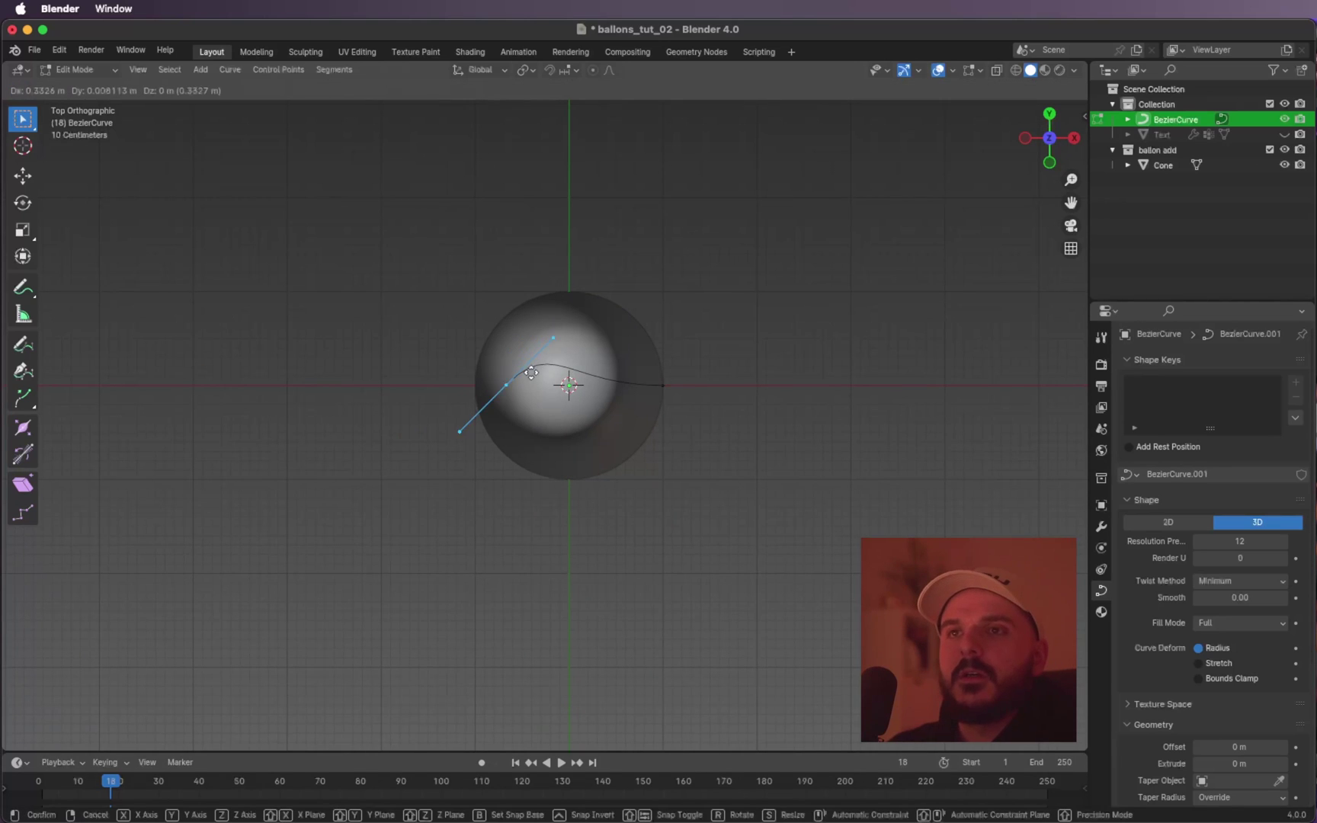
left_click(564, 381)
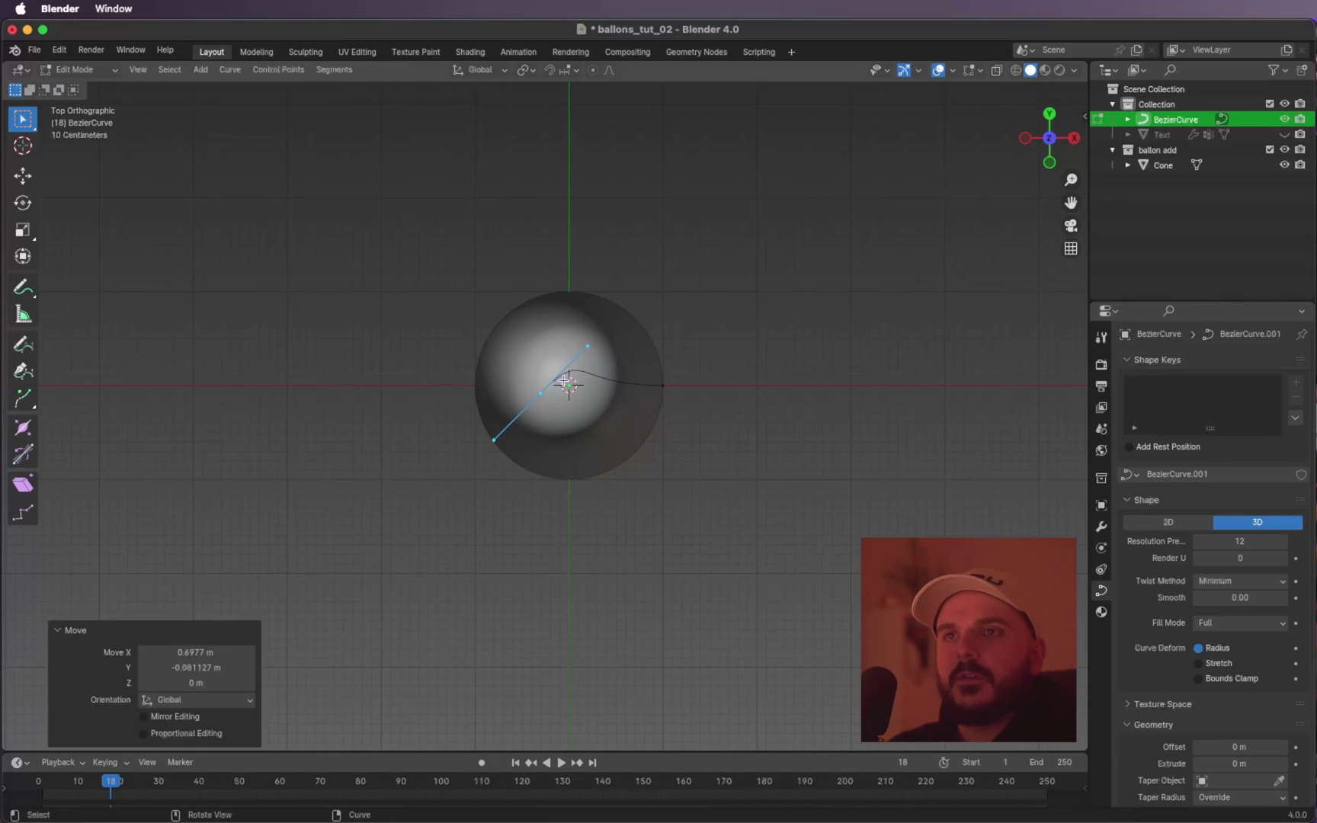
Extrude a new curve point about 0.35 m in X and -0.66 m in Y, and rotate its handles by about -152°.
scroll(564, 381, "down", 2)
scroll(564, 381, "up", 1)
left_click(1049, 136)
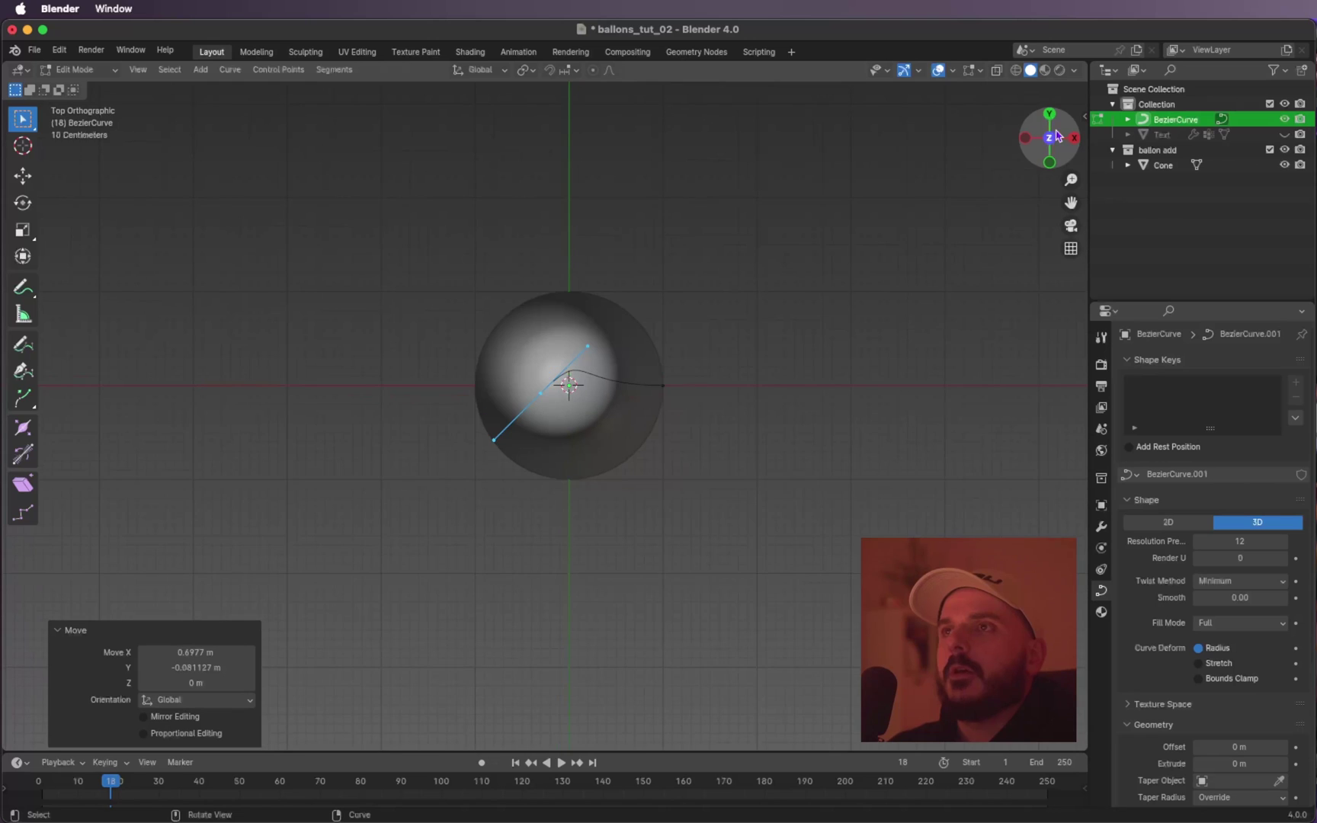
scroll(779, 279, "up", 3)
key("e")
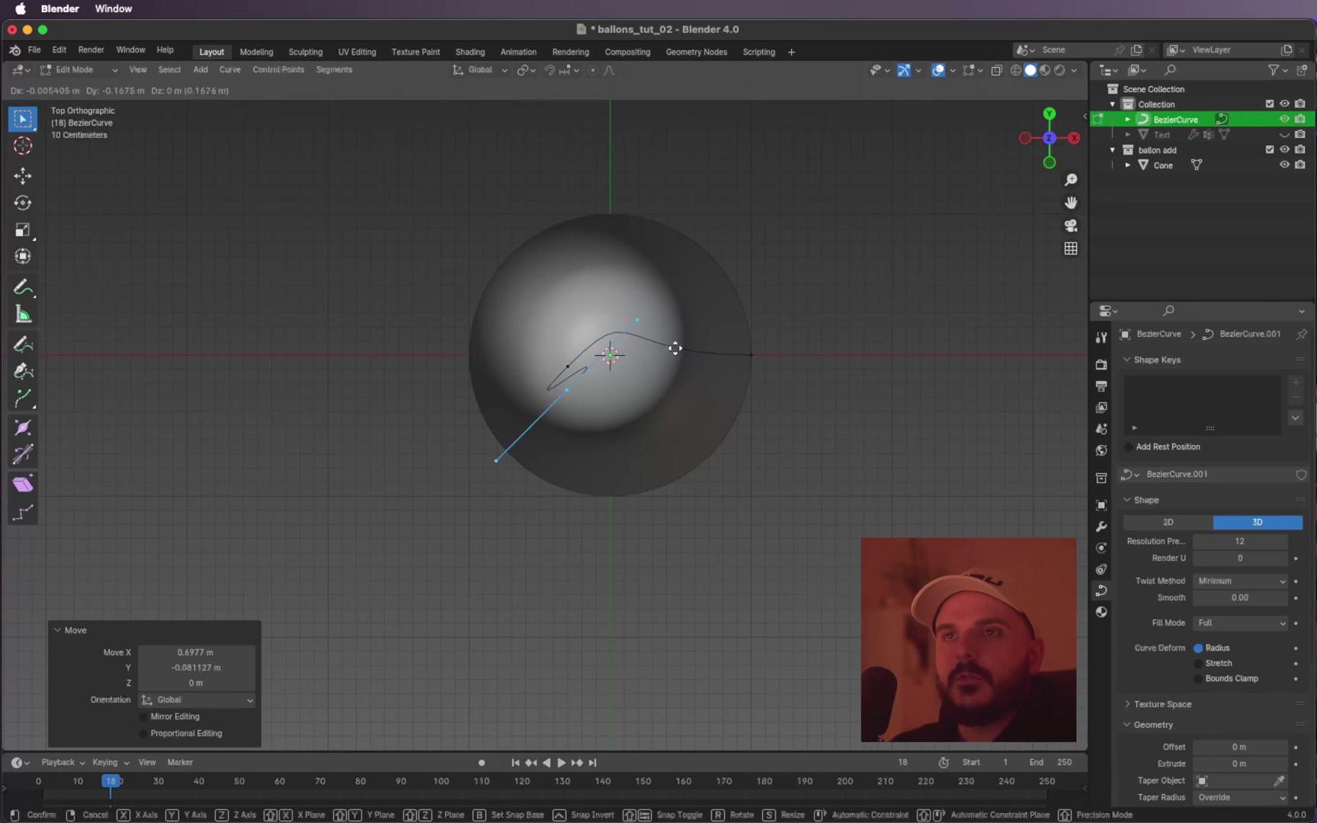
left_click(729, 411)
key("r")
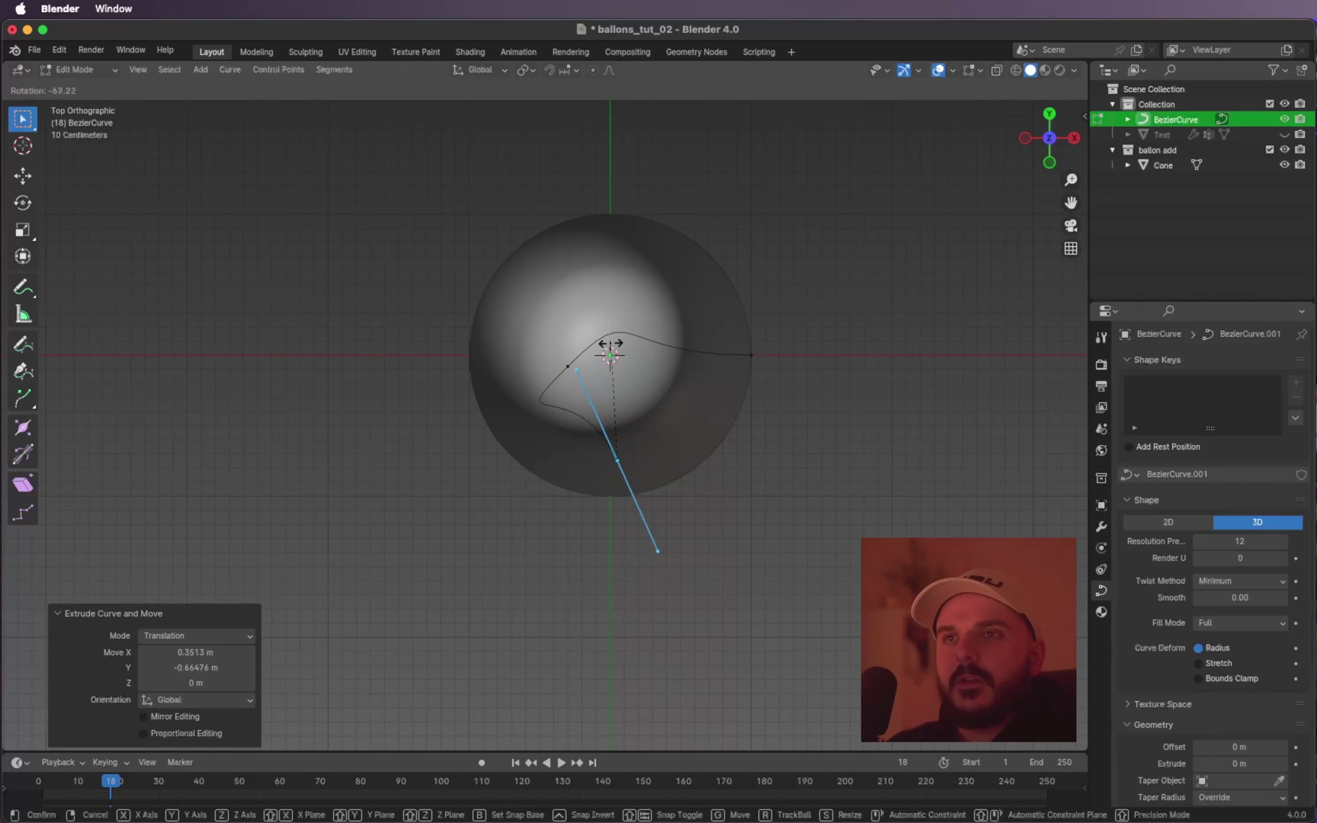
left_click(564, 456)
Move the extruded end point about 0.29 m in X and 0.58 m in Y, rotate it about -62°, and shift it to close the loop.
key("g")
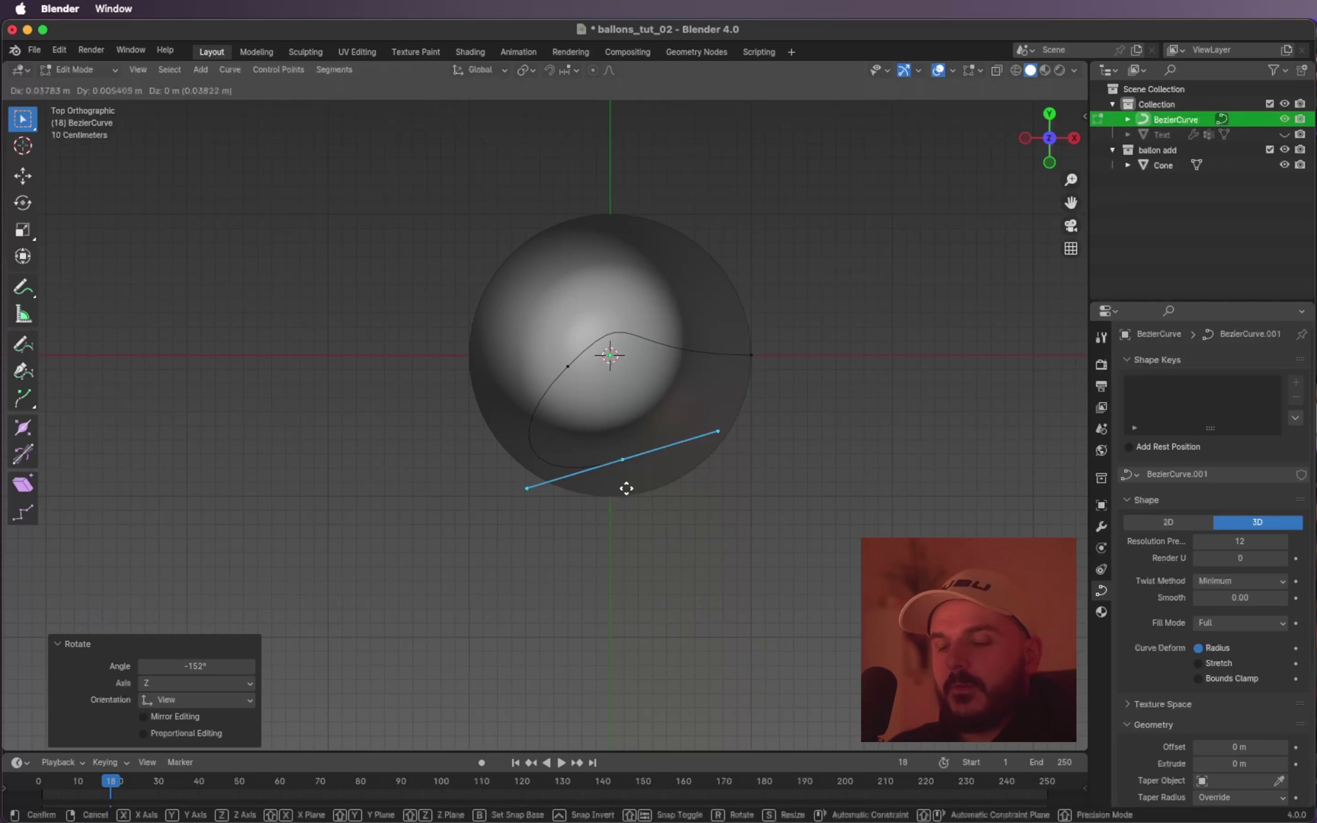
left_click(654, 413)
key("r")
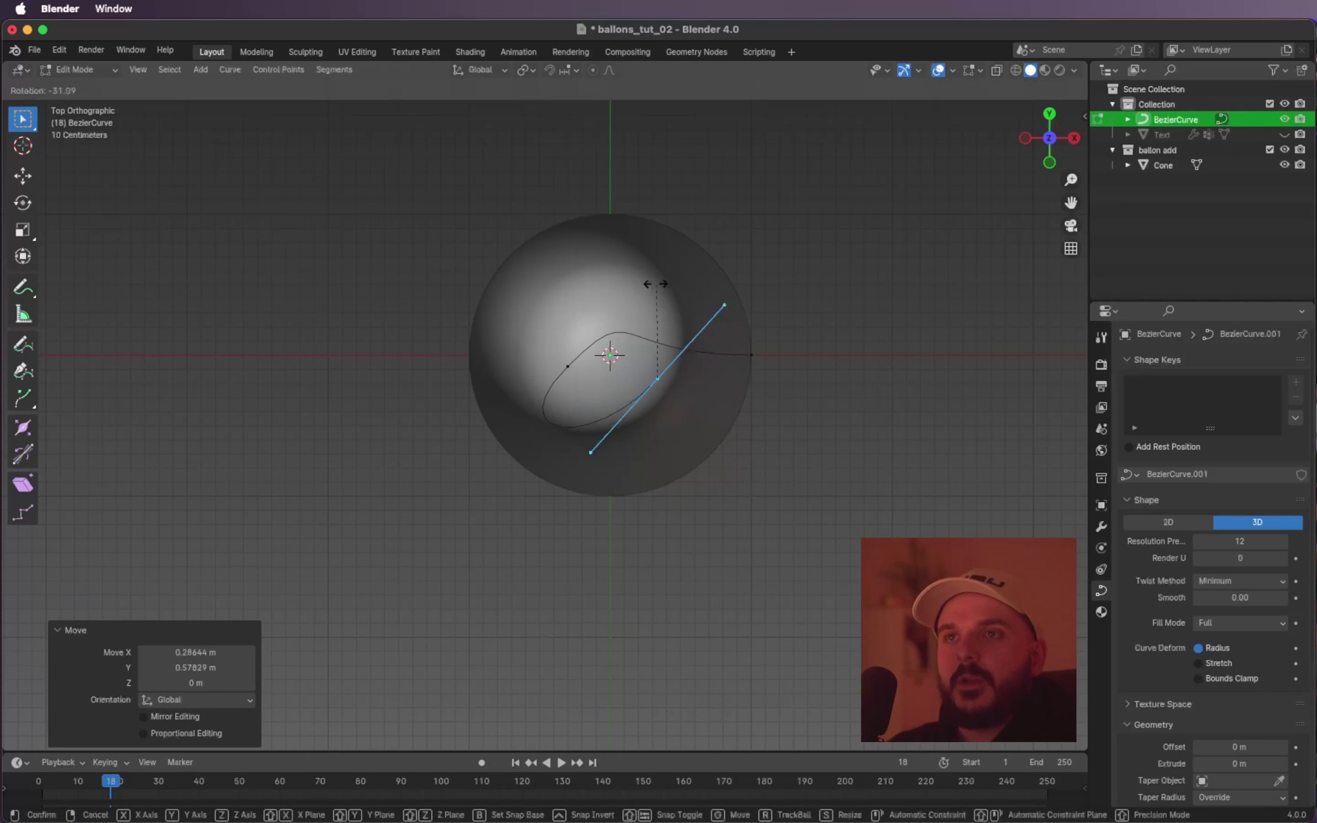
left_click(633, 332)
key("g")
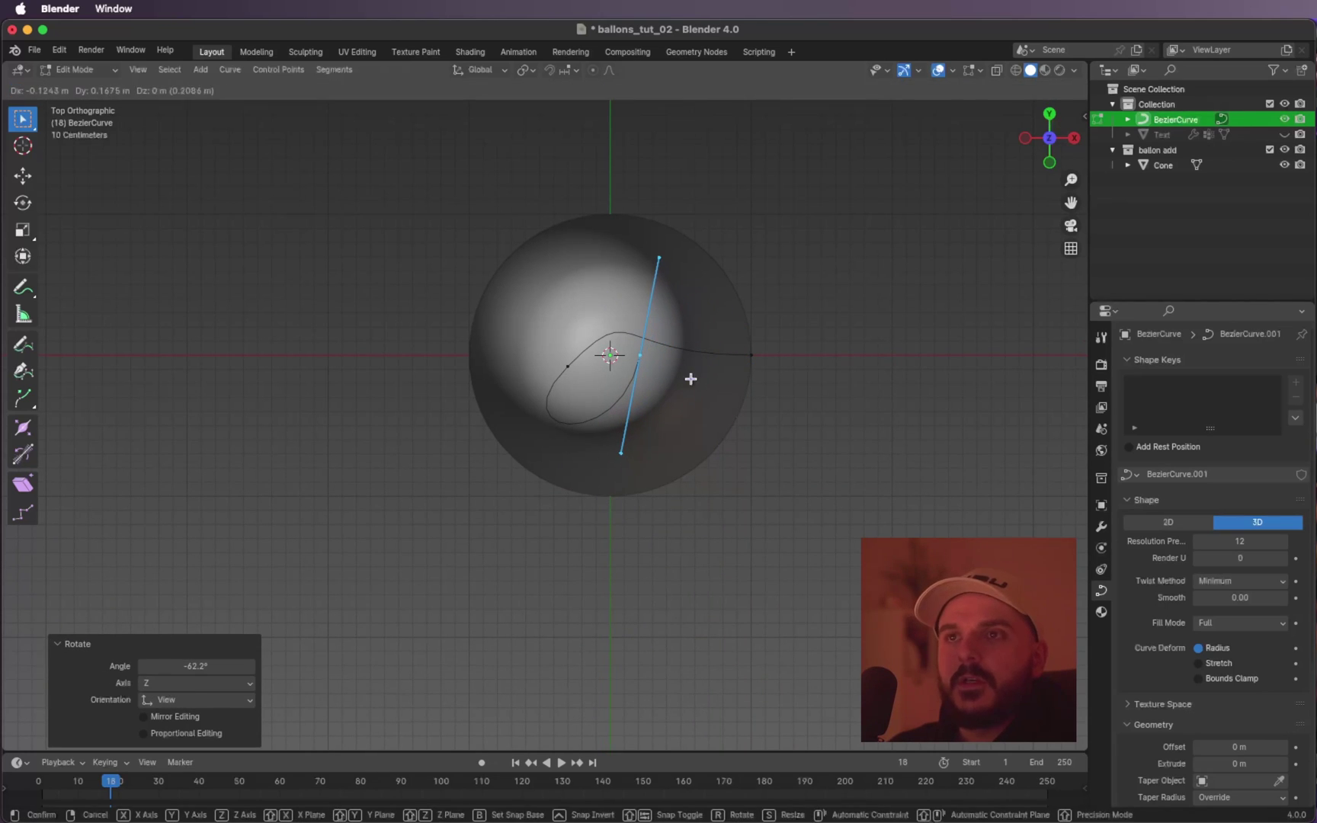
left_click(690, 379)
Scale the loop's middle point handles to about 0.53 and move the point about 0.11 m in both X and Y.
left_click(564, 364)
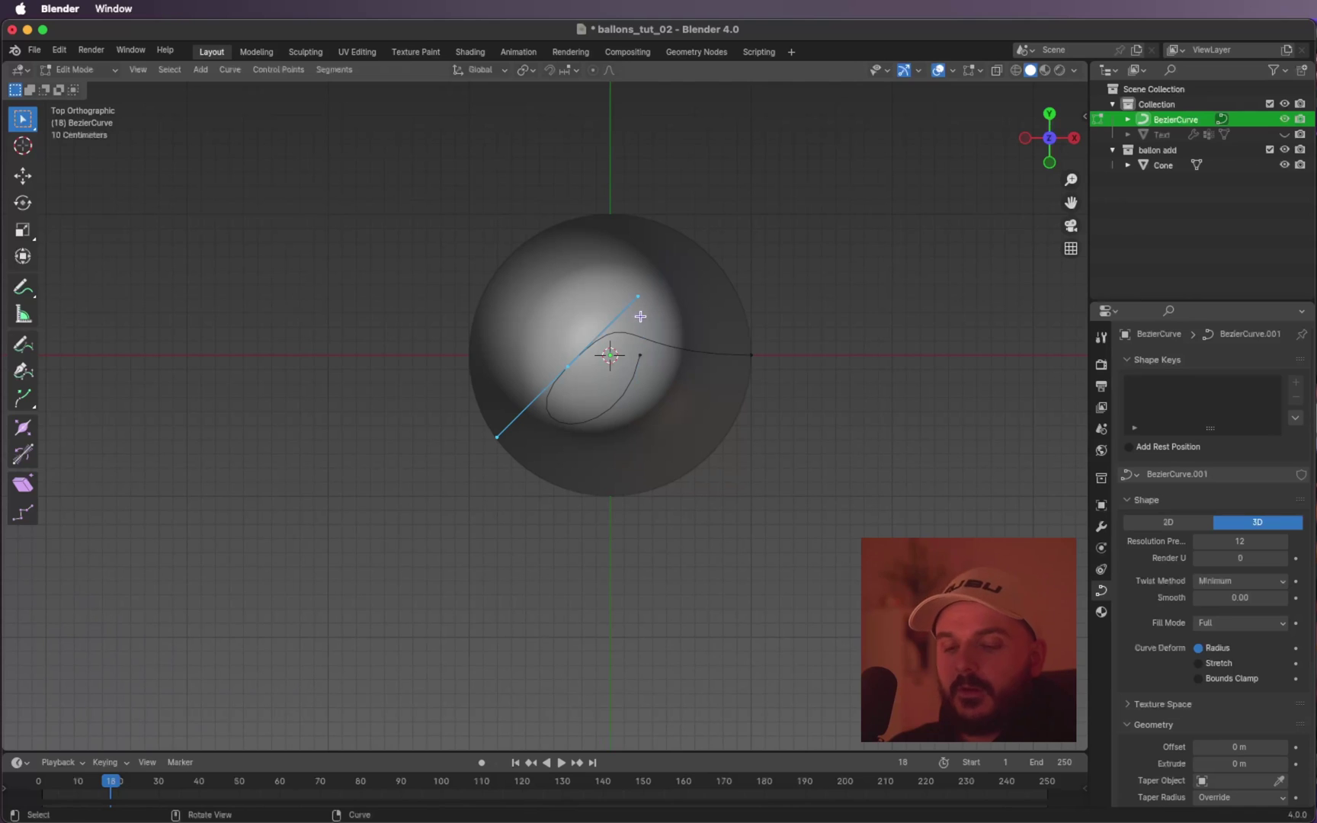
key("s")
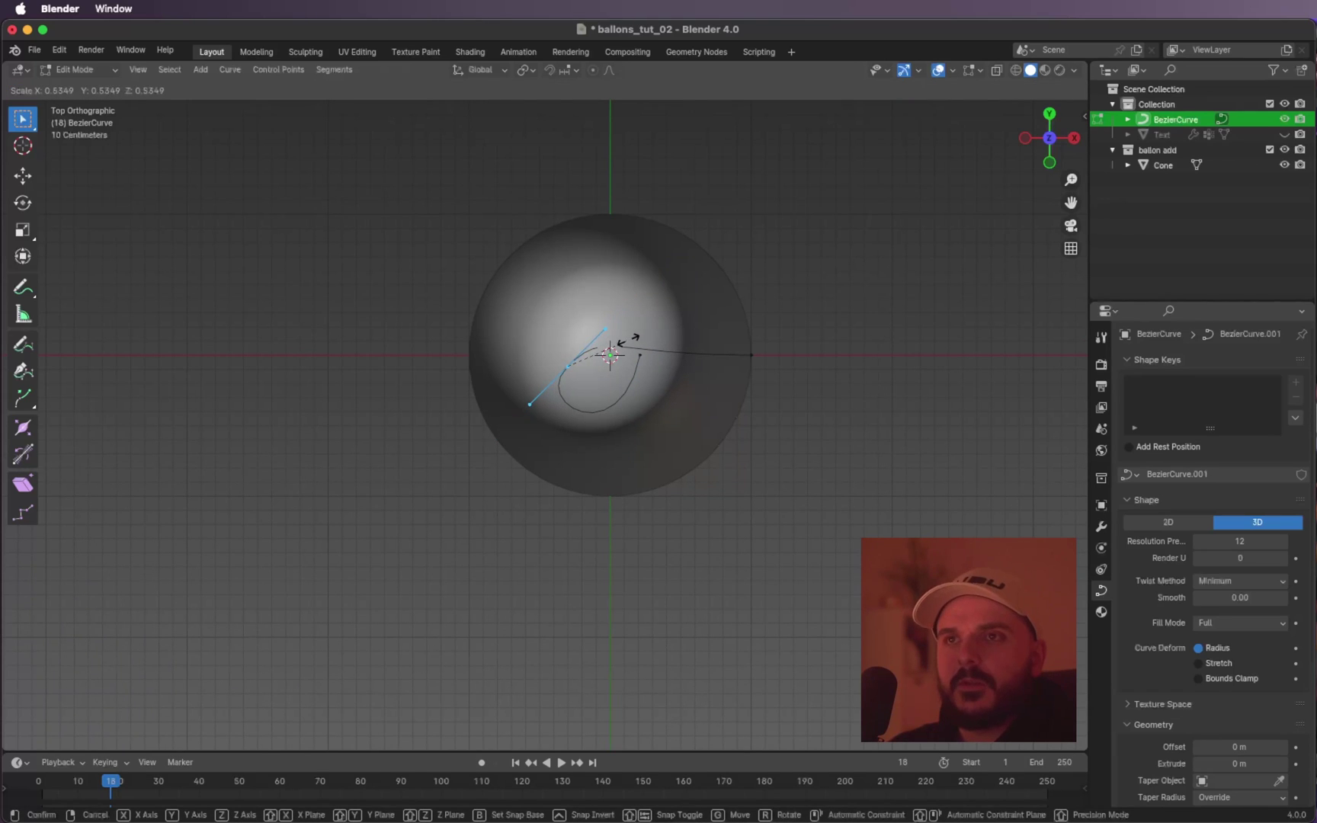
left_click(630, 339)
key("g")
left_click(638, 342)
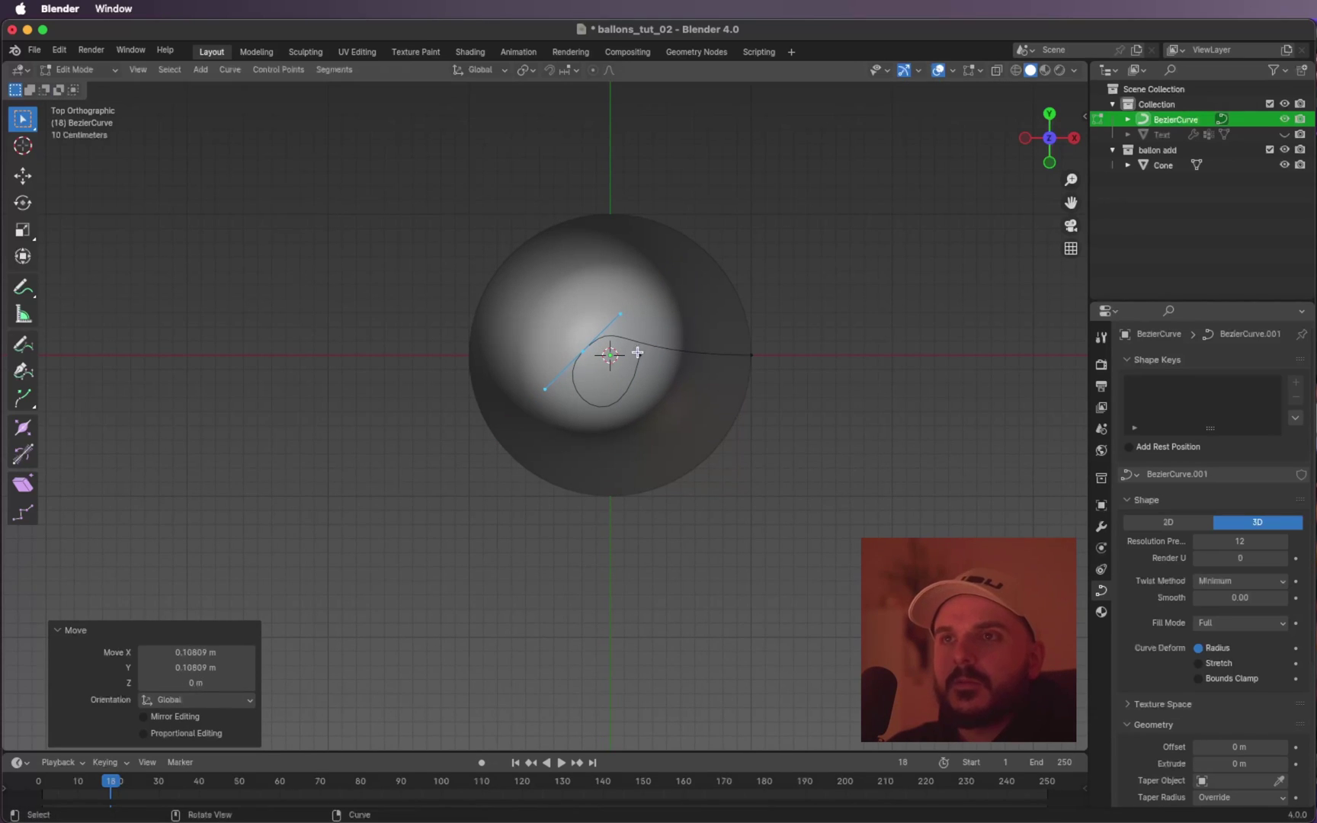
Shorten the handles of the loop's end point and nudge it about 0.02 m in X and -0.01 m in Y.
left_click(640, 355)
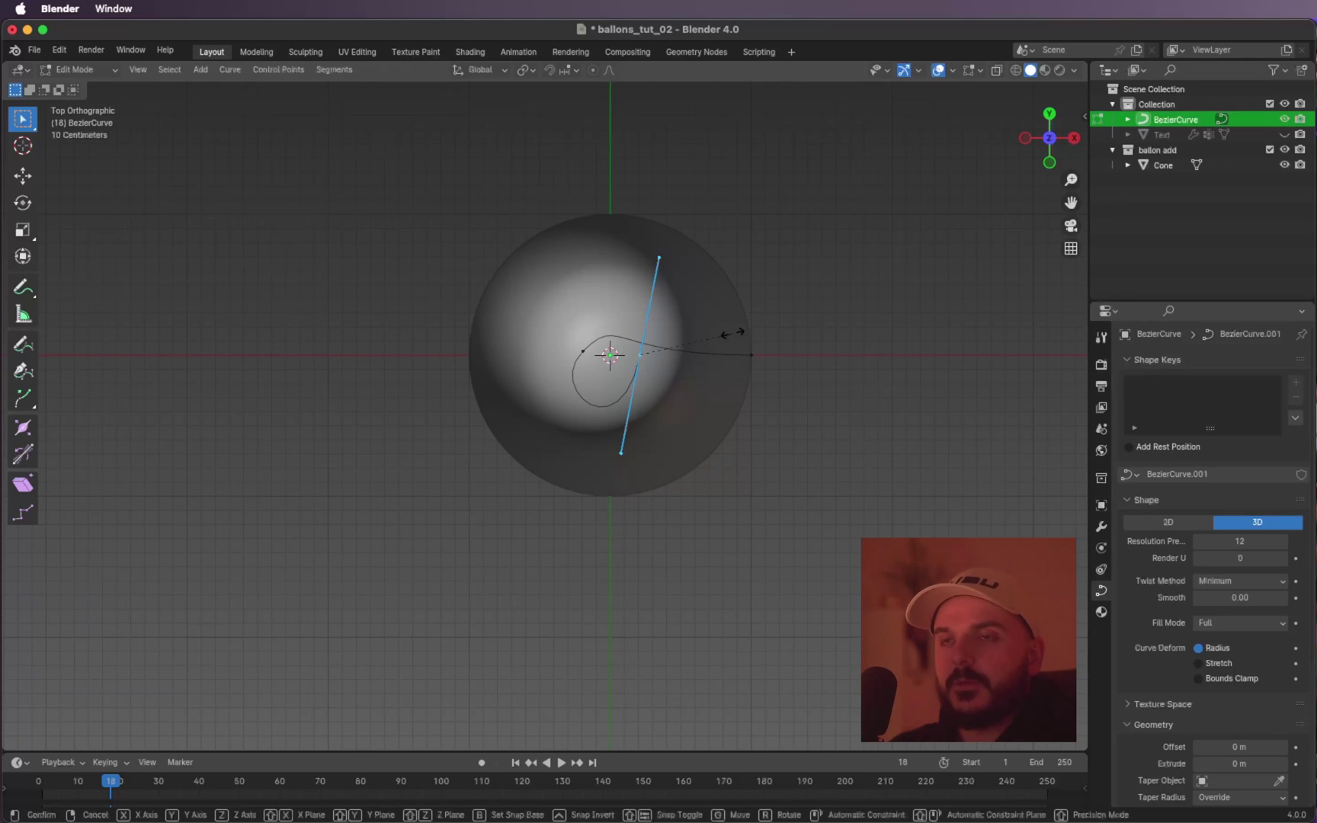
key("s")
left_click(676, 357)
scroll(673, 357, "up", 1)
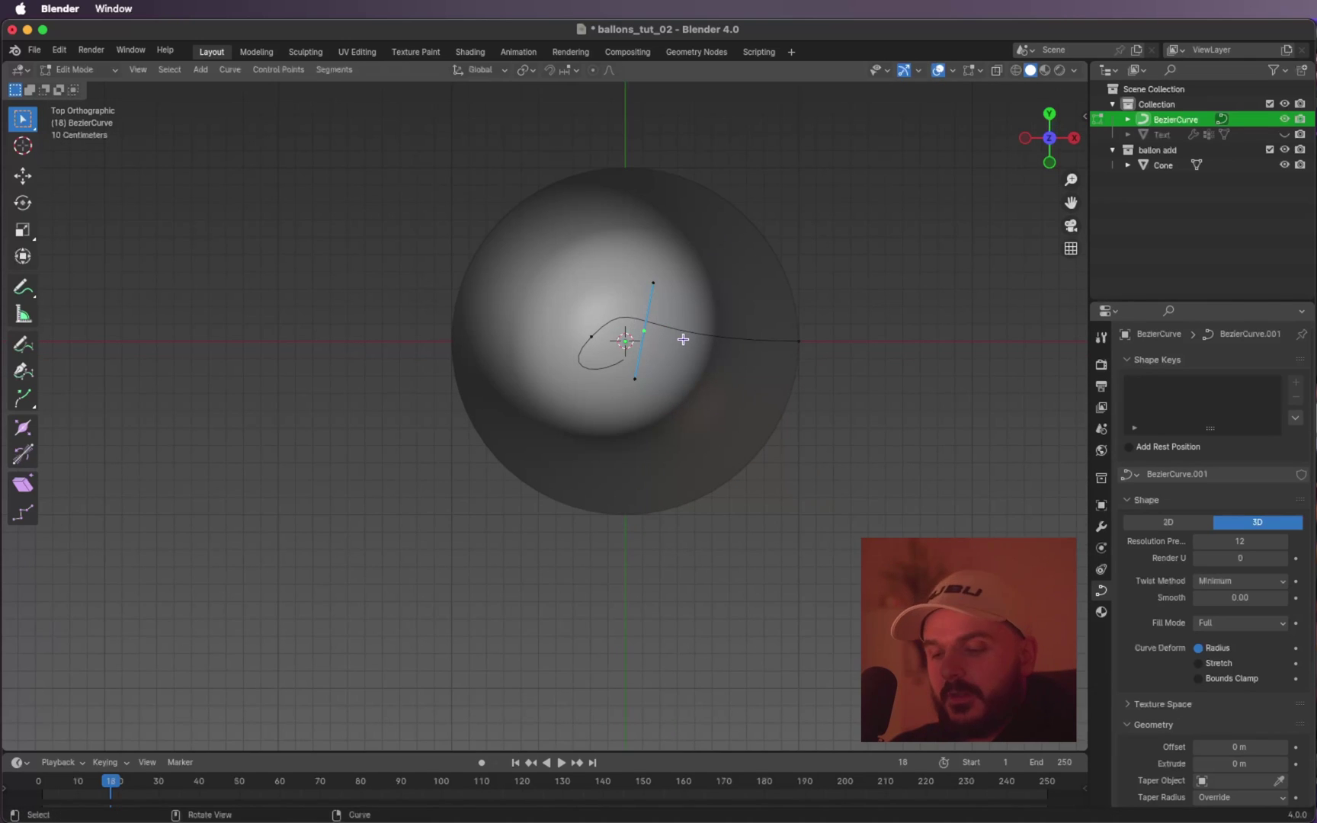
key("g")
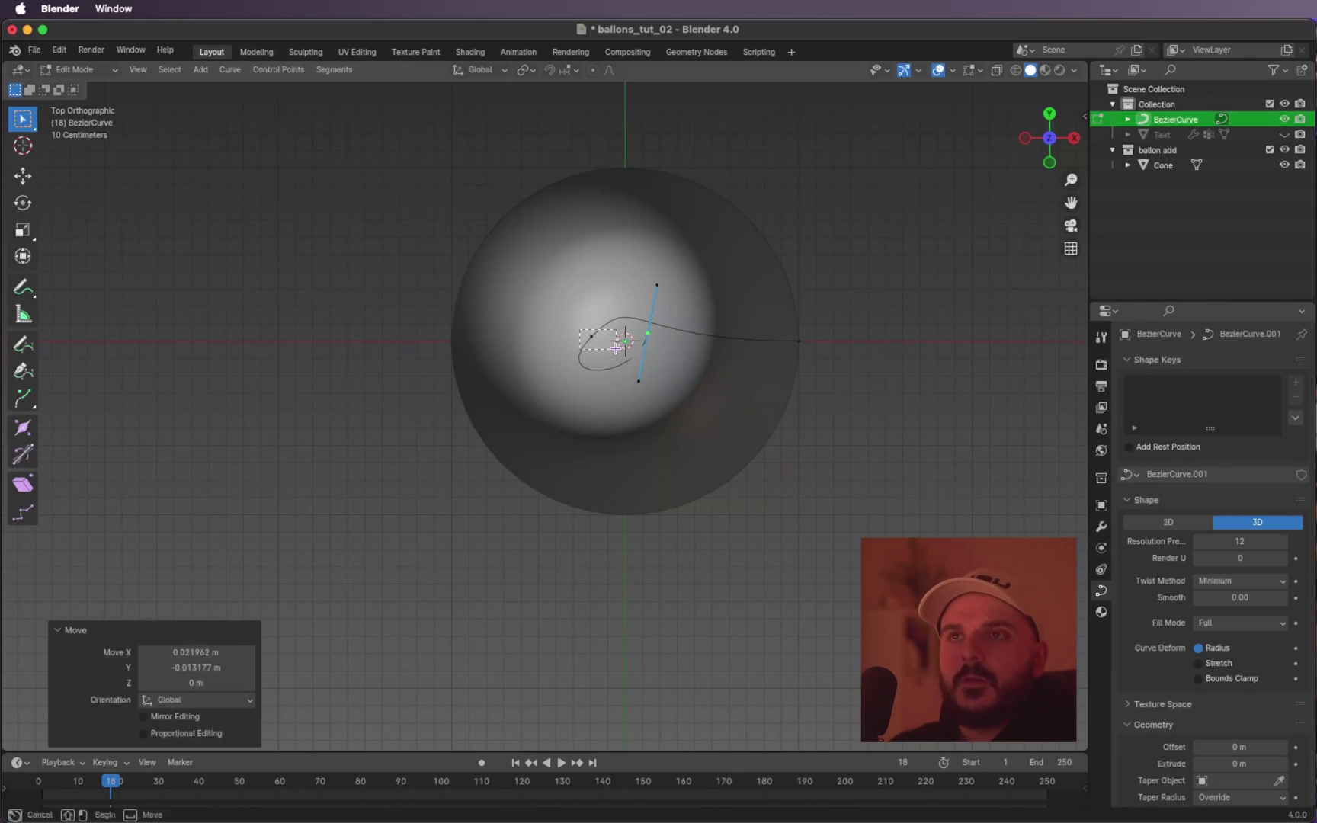
Scale the handles of the loop's middle point to about 0.667 to tighten the loop.
left_click(589, 335)
key("s")
left_click(639, 300)
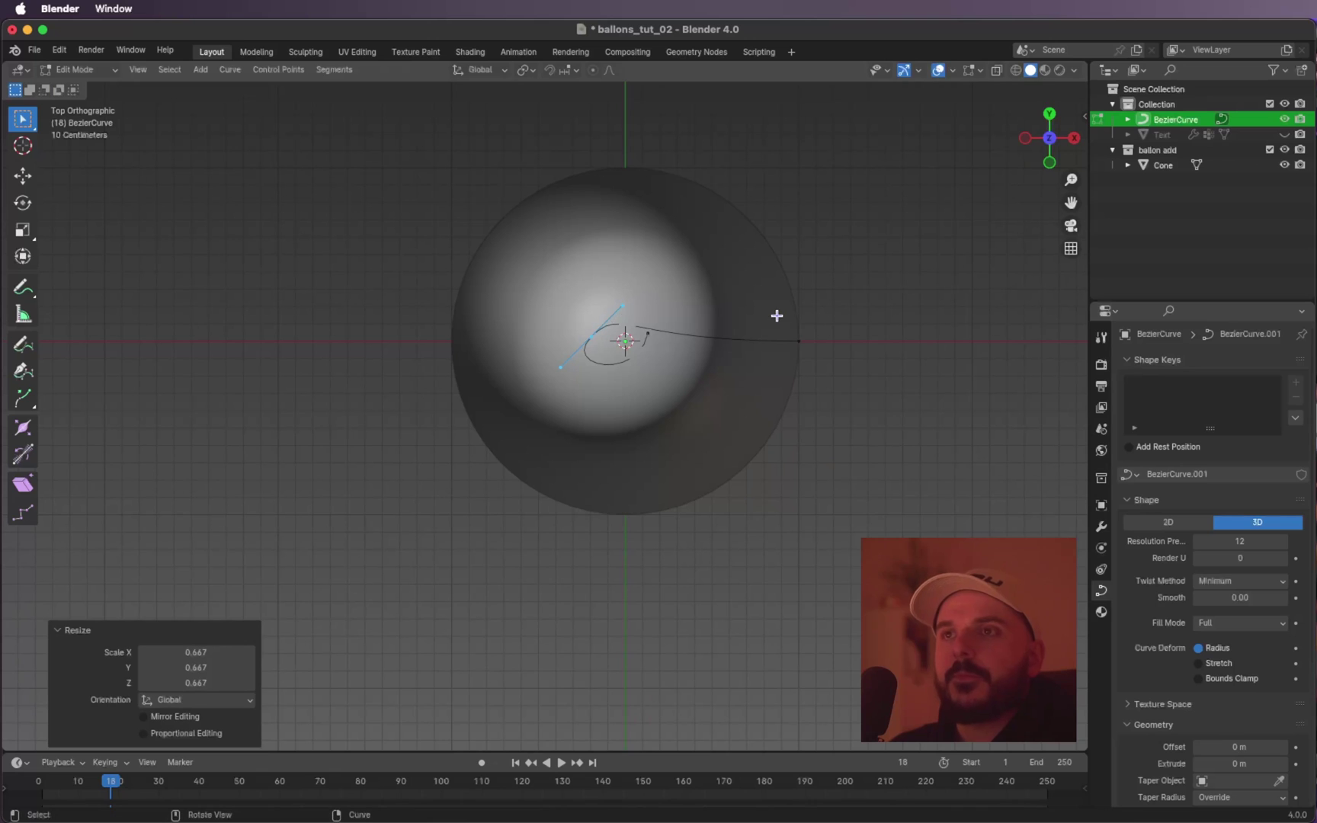
In the right side view, move the curve's free end point about 1.15 m in Y and -1.78 m in Z, beside the cone's base.
left_click_drag(788, 296, 860, 372)
left_click(1074, 138)
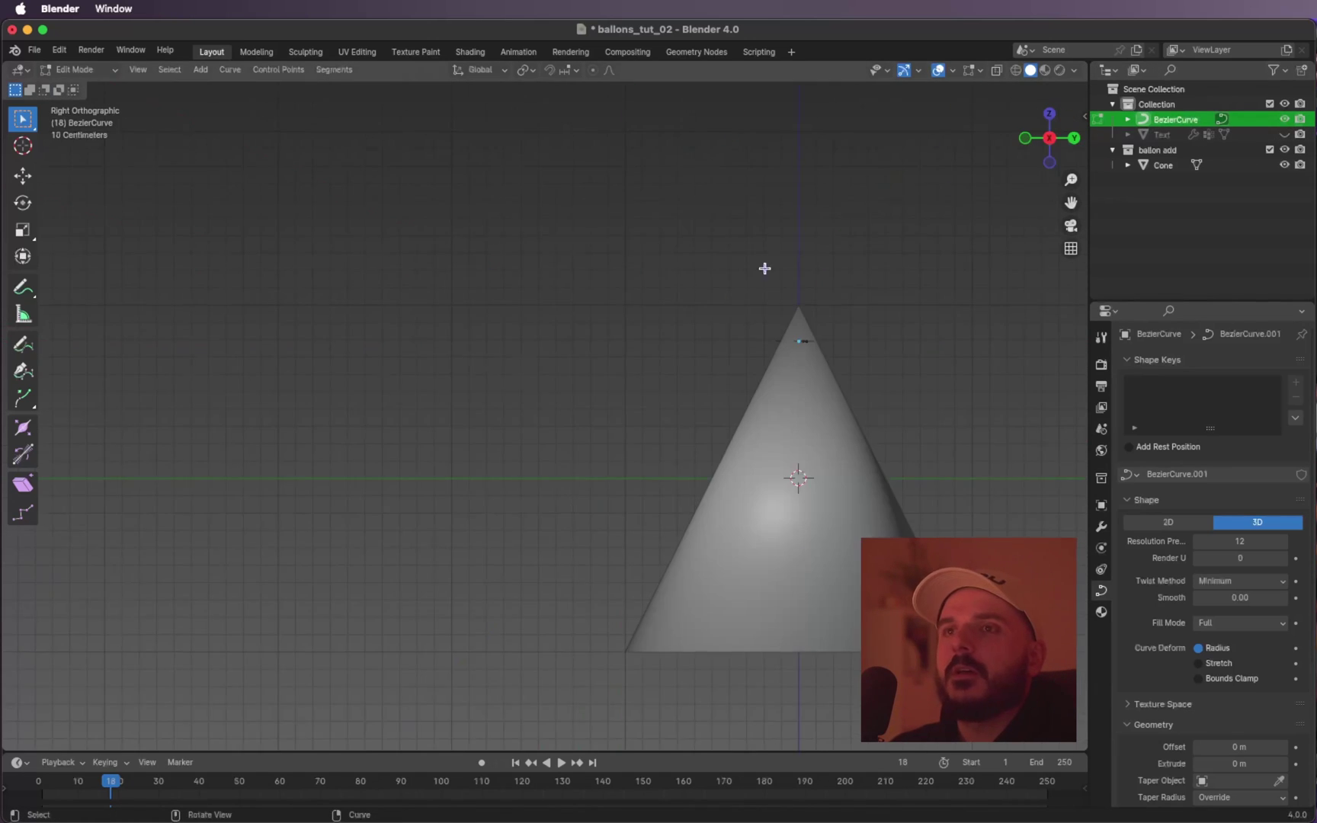
scroll(718, 293, "right", 2, "shift")
key("g")
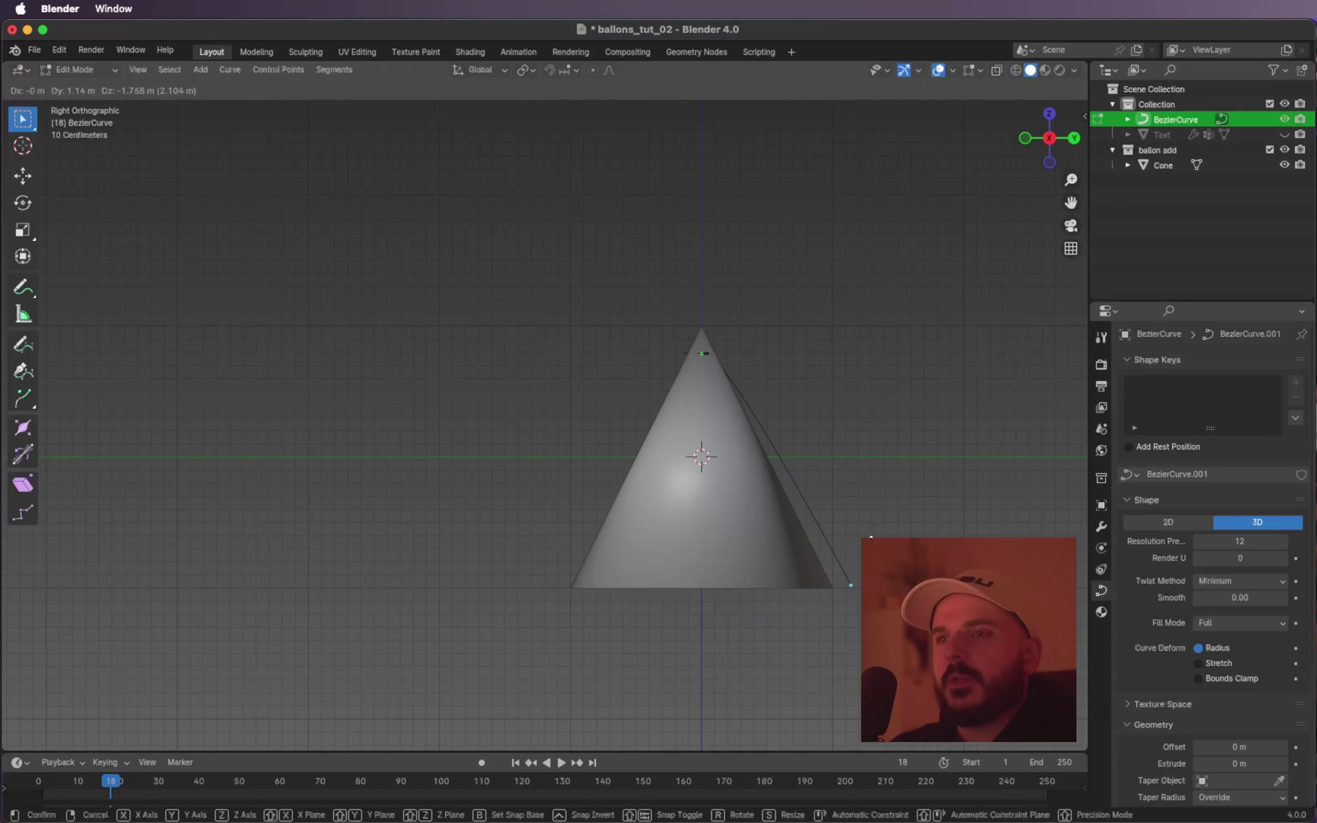
left_click(871, 538)
Extrude the curve's end point about 1.98 m straight down below the cone's base.
scroll(871, 538, "down", 2, "ctrl")
scroll(871, 538, "down", 3, "shift")
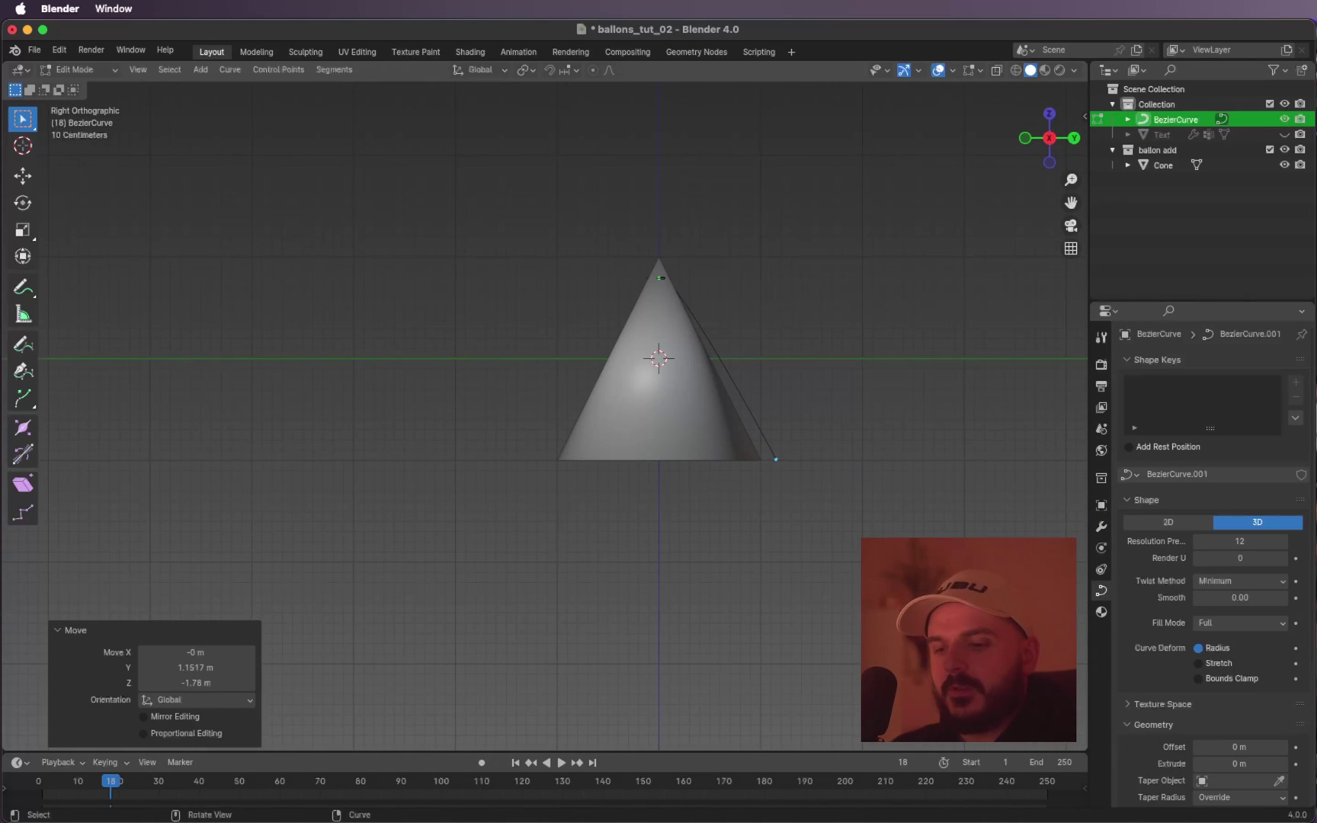
key("r")
key("Escape")
key("g")
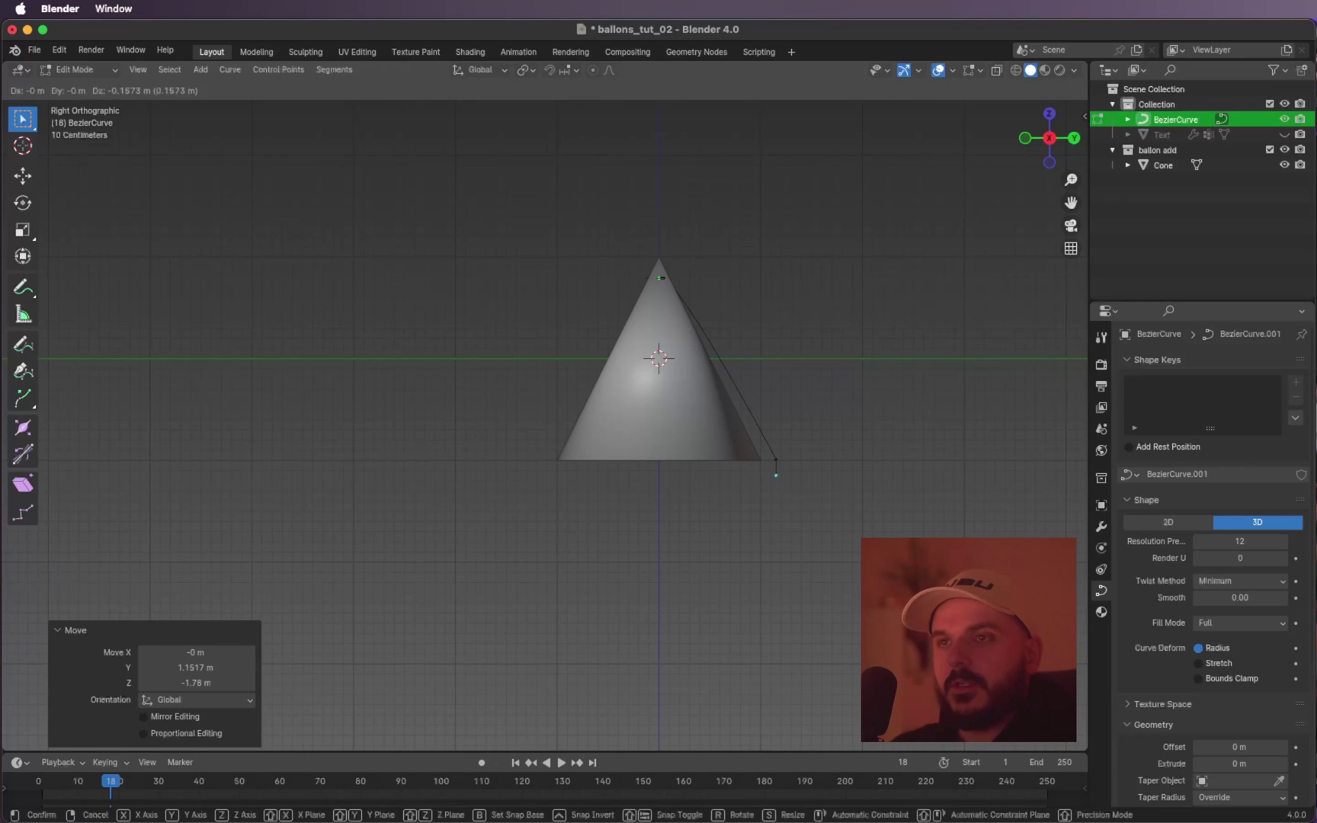
left_click(873, 745)
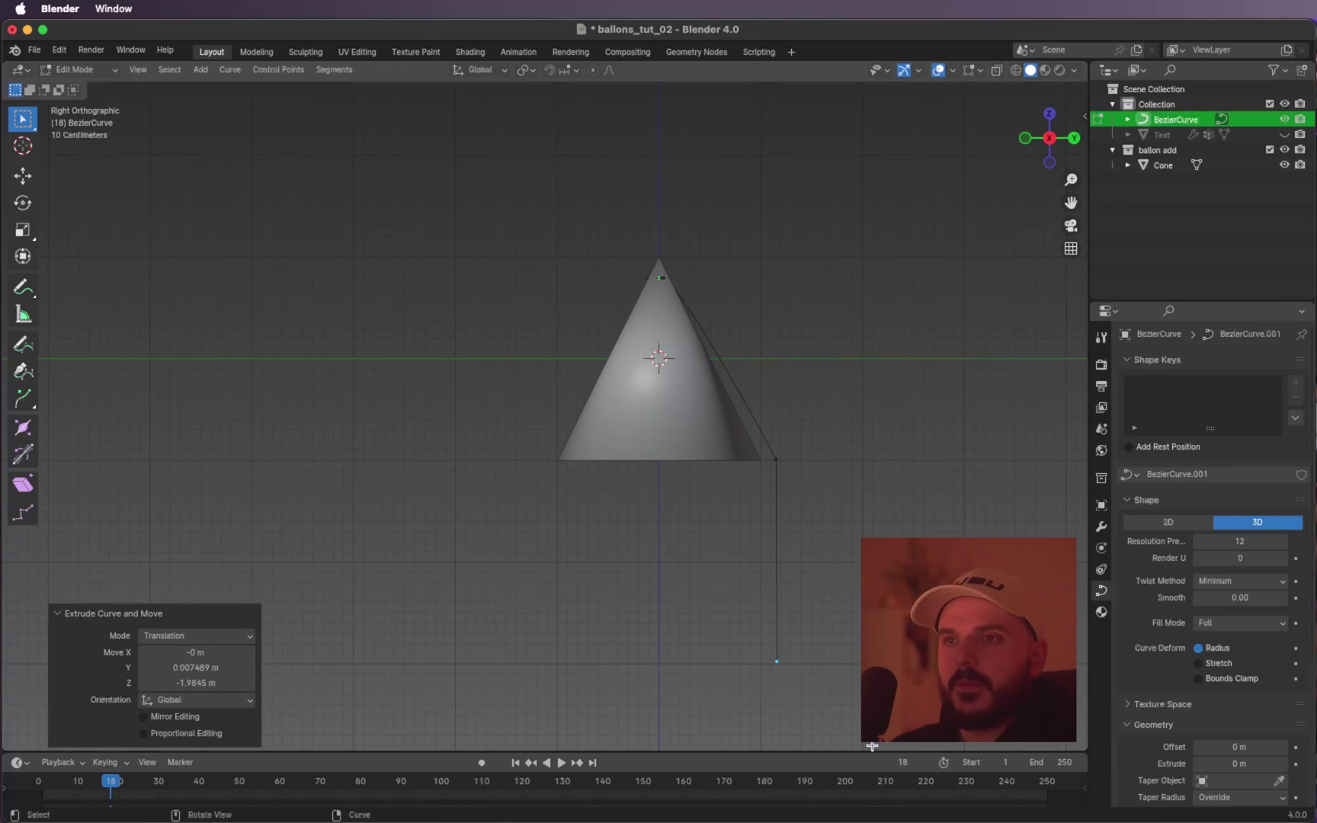
Rotate the handles of the curve point beside the cone's base by about -61°, viewing from the back.
middle_click_drag(872, 746, 852, 596)
scroll(852, 597, "right", 2)
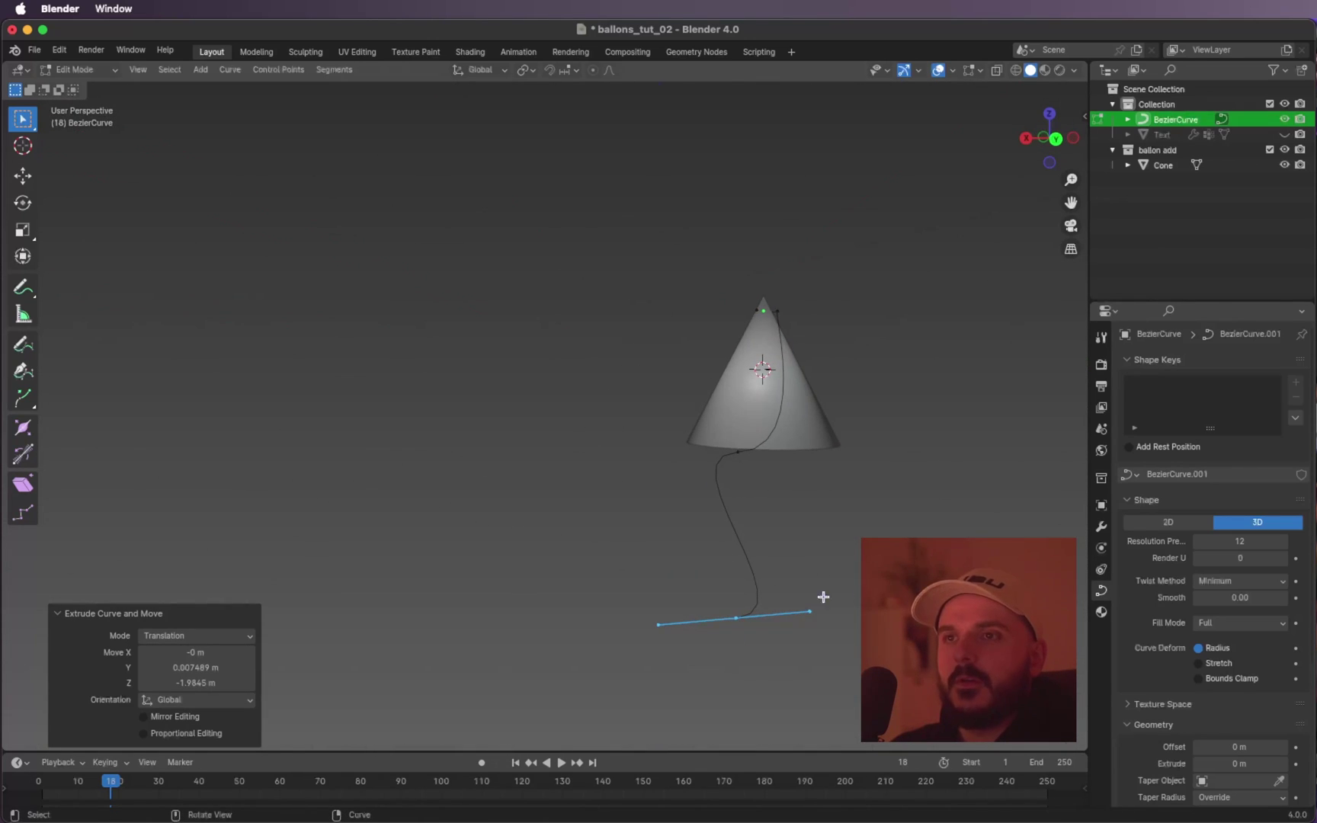
scroll(771, 591, "right", 2)
scroll(771, 590, "down", 2, "ctrl")
scroll(771, 590, "down", 1, "shift")
scroll(743, 553, "right", 1)
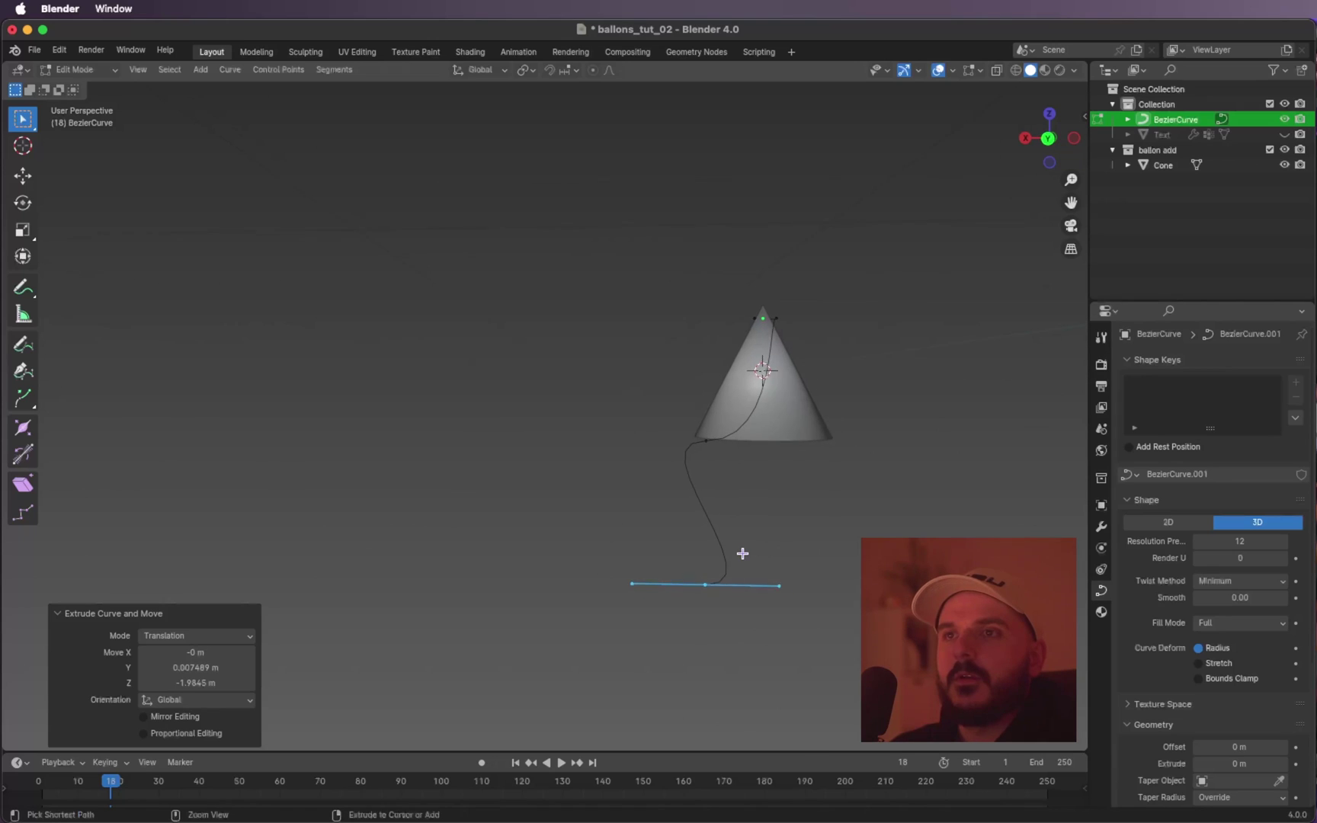
scroll(742, 553, "up", 2, "ctrl")
scroll(742, 553, "right", 1, "shift")
left_click(724, 458)
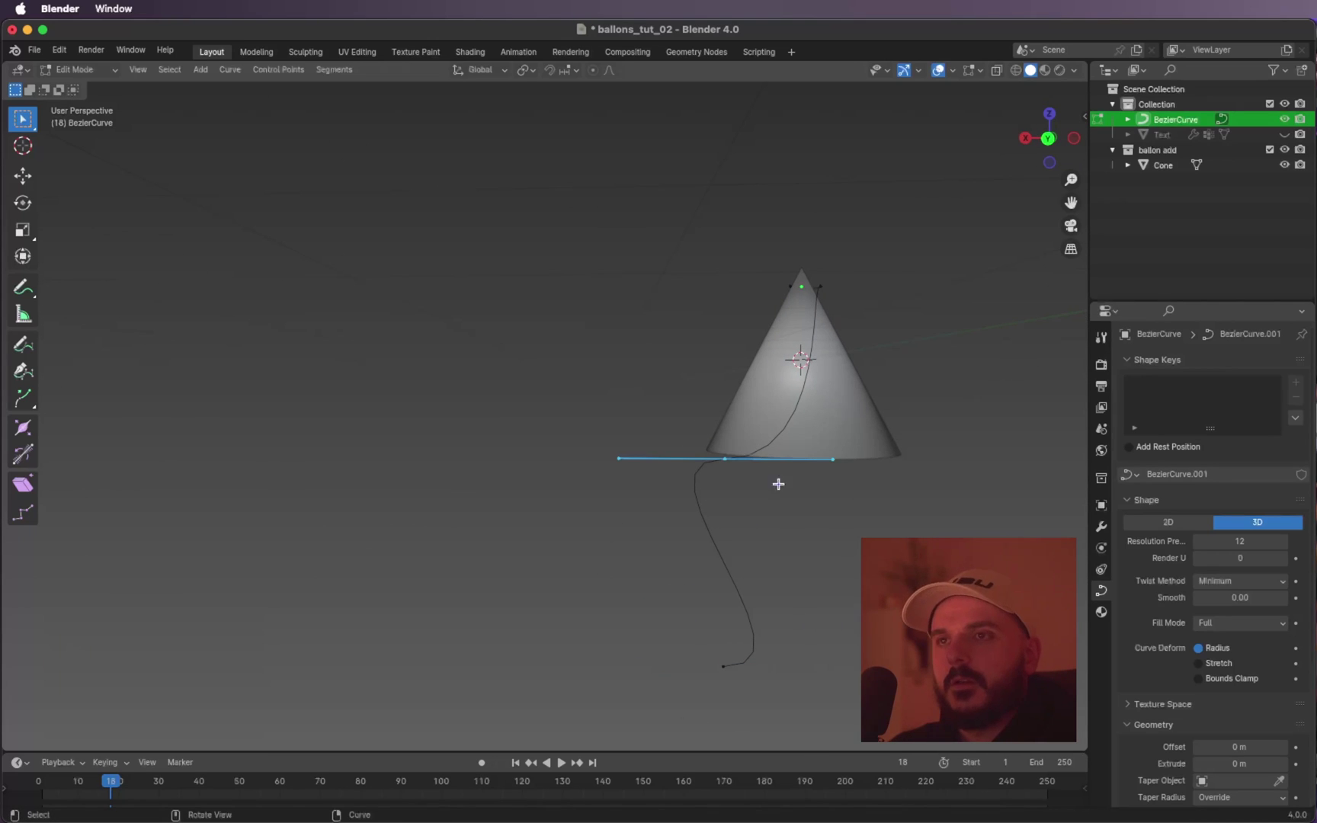
key("r")
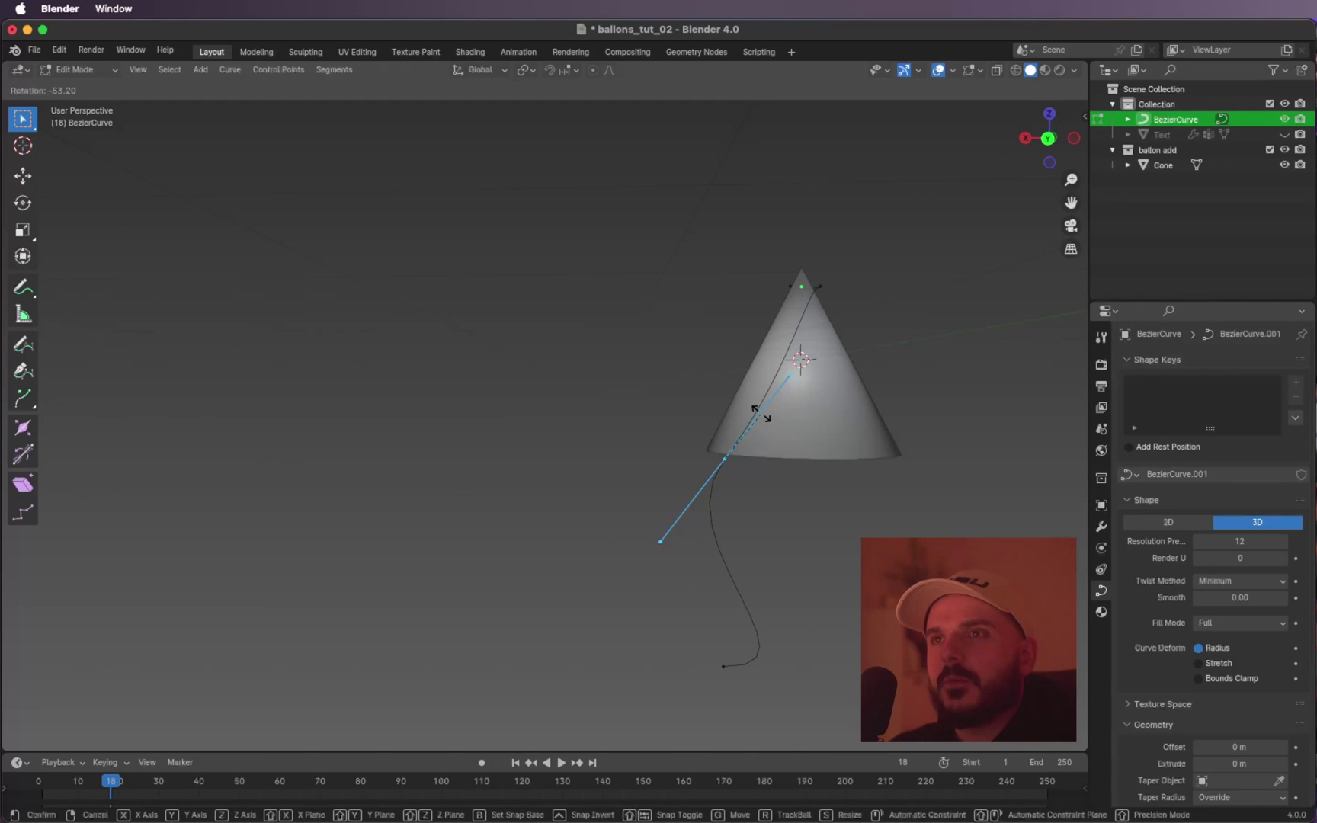
left_click(751, 412)
Rotate the curve's lowest point by about -81.5° and scale its handles to about 0.56.
scroll(751, 412, "down", 2, "ctrl")
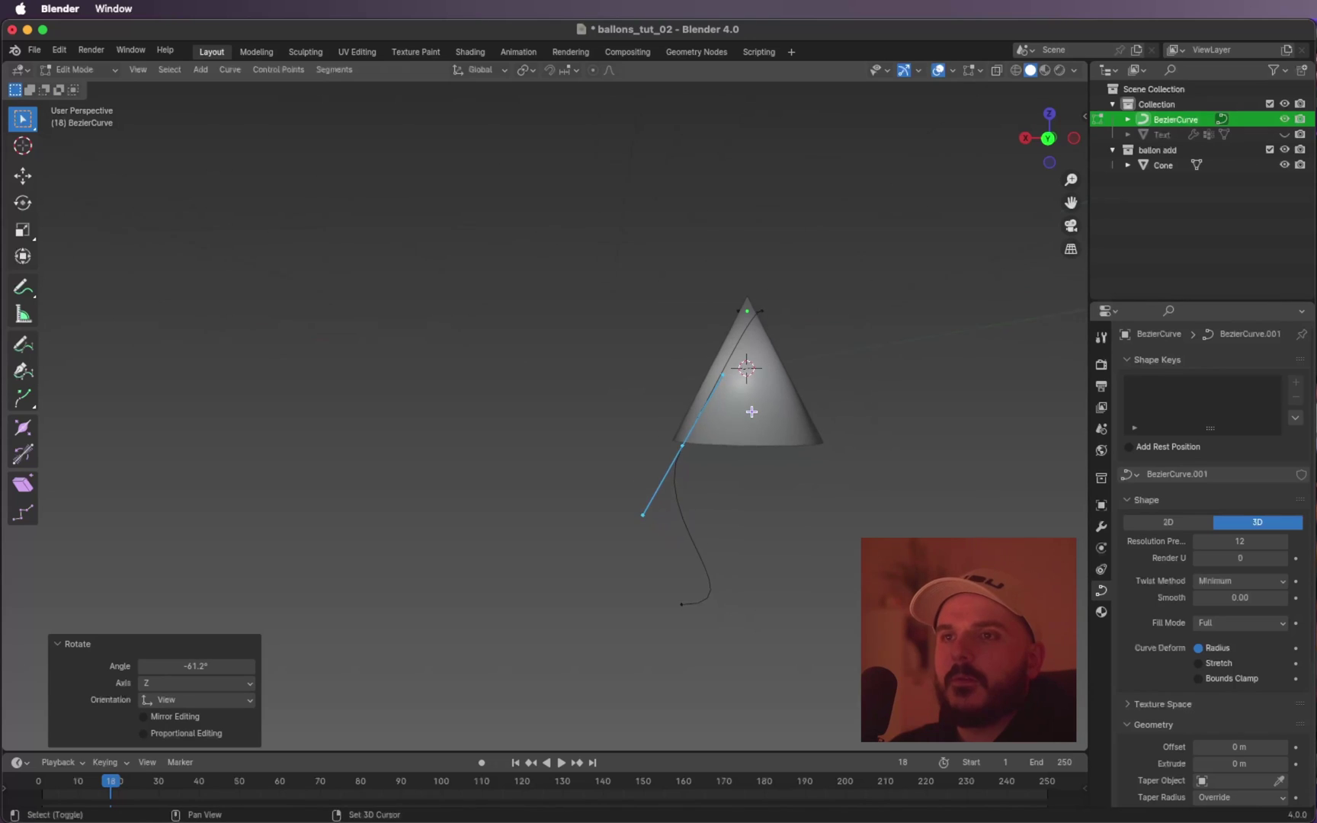
scroll(752, 412, "down", 3, "shift")
left_click(668, 478)
key("r")
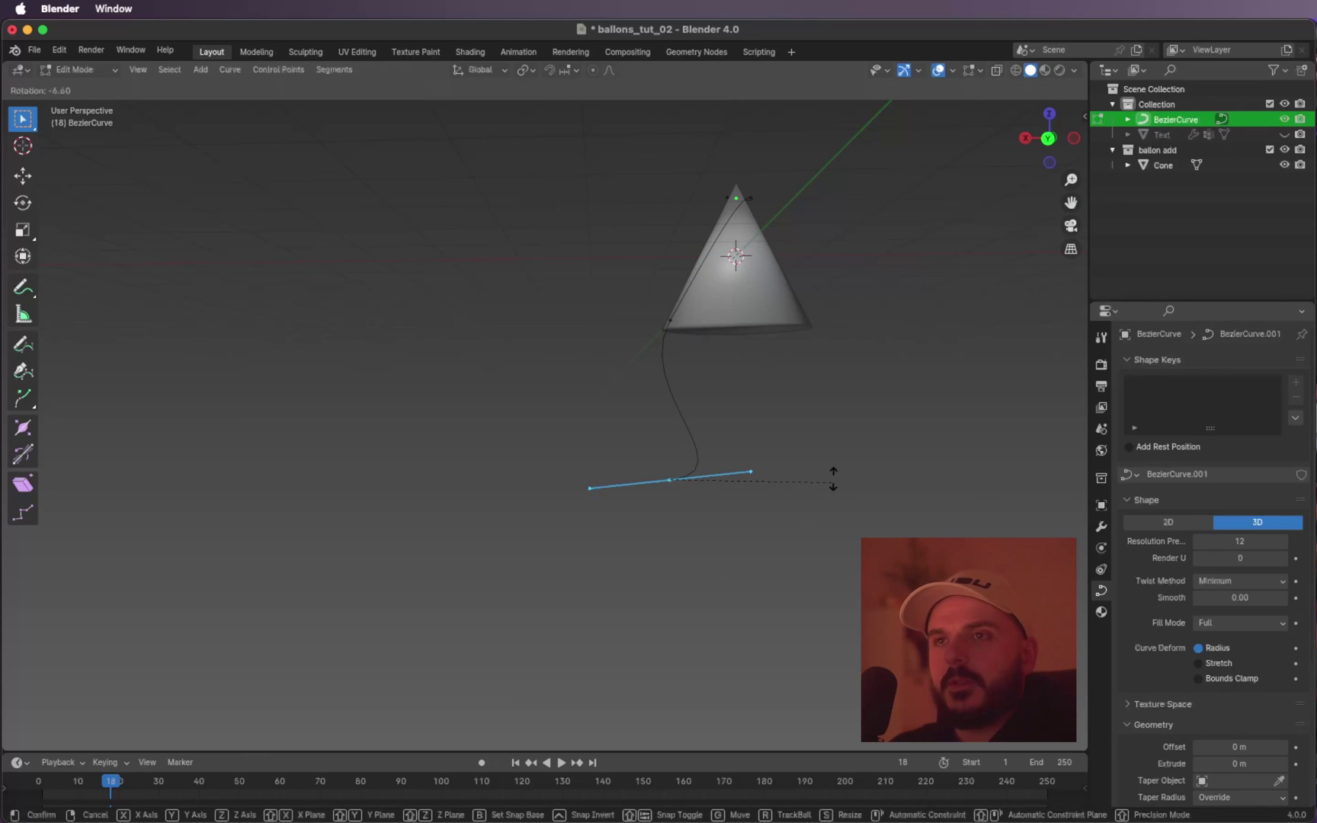
left_click(691, 404)
key("s")
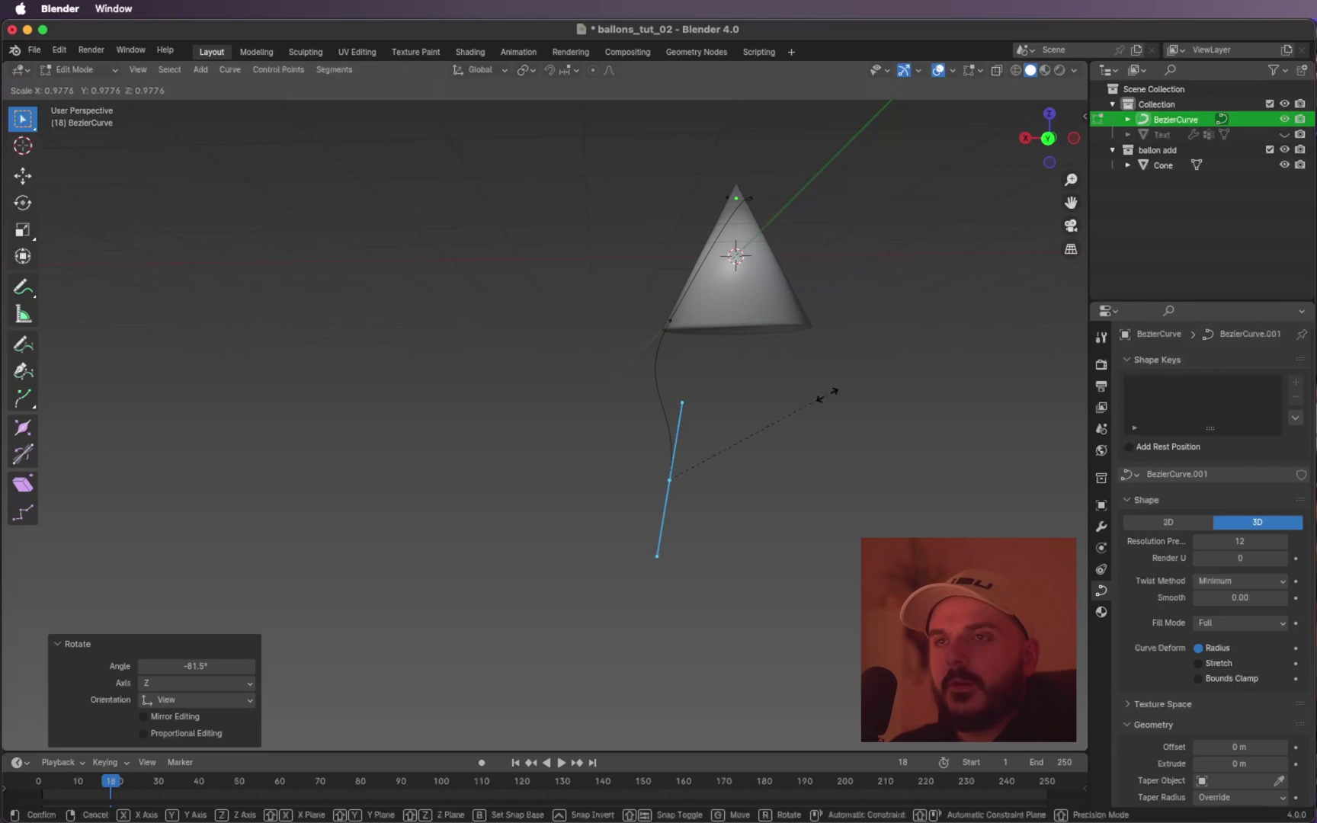
left_click(762, 435)
In the back view, move the curve's lowest point down about 8.93 m to lengthen the string.
scroll(761, 435, "down", 3, "ctrl")
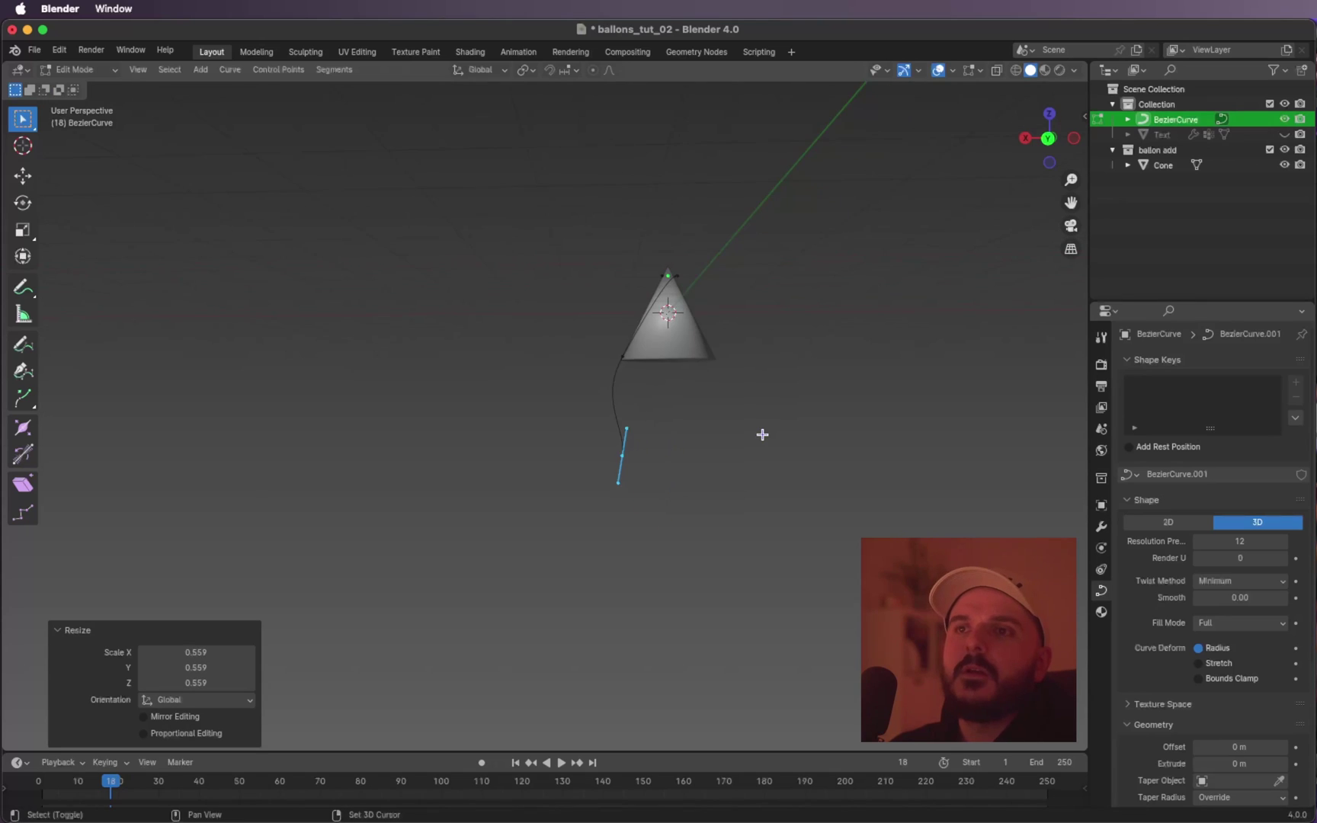
scroll(761, 435, "down", 3, "shift")
left_click(1049, 139)
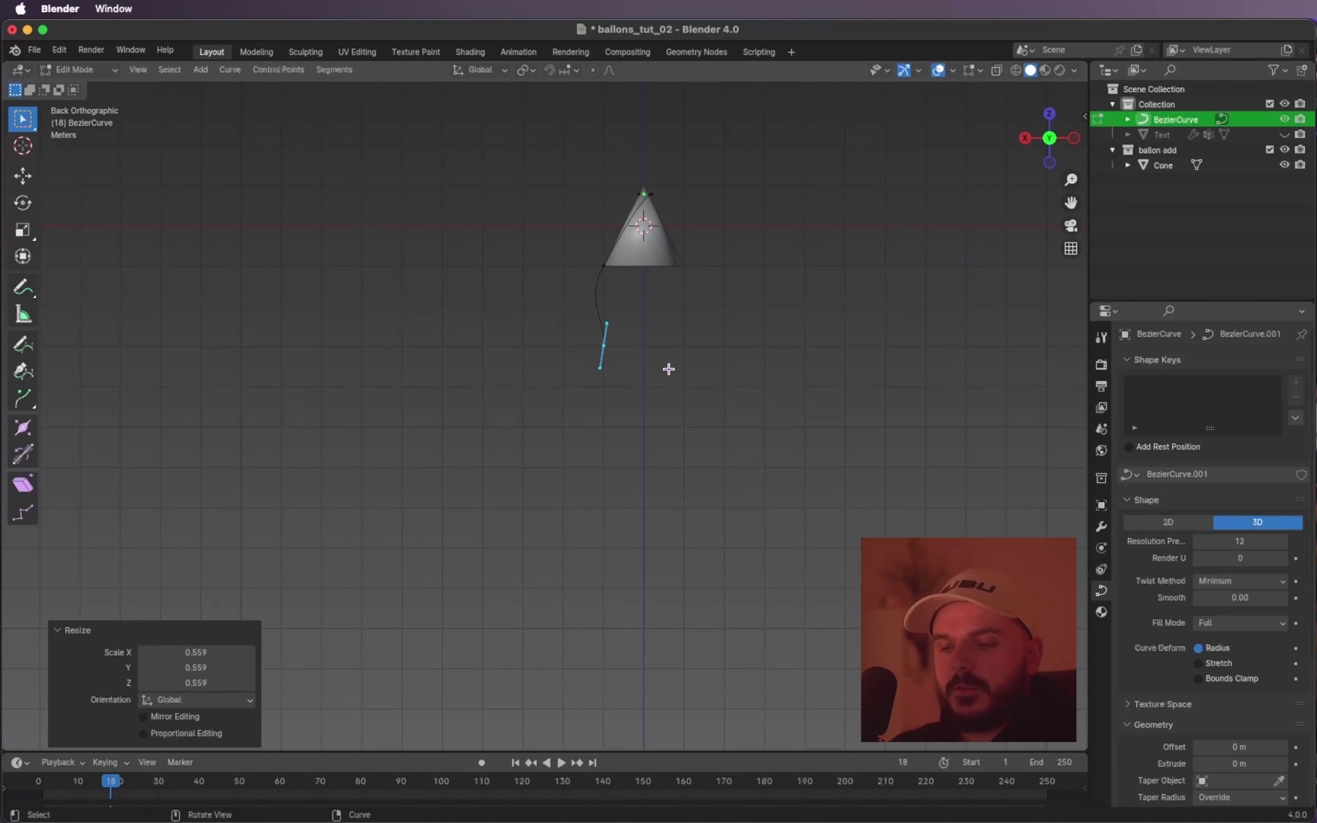
key("g")
left_click(667, 728)
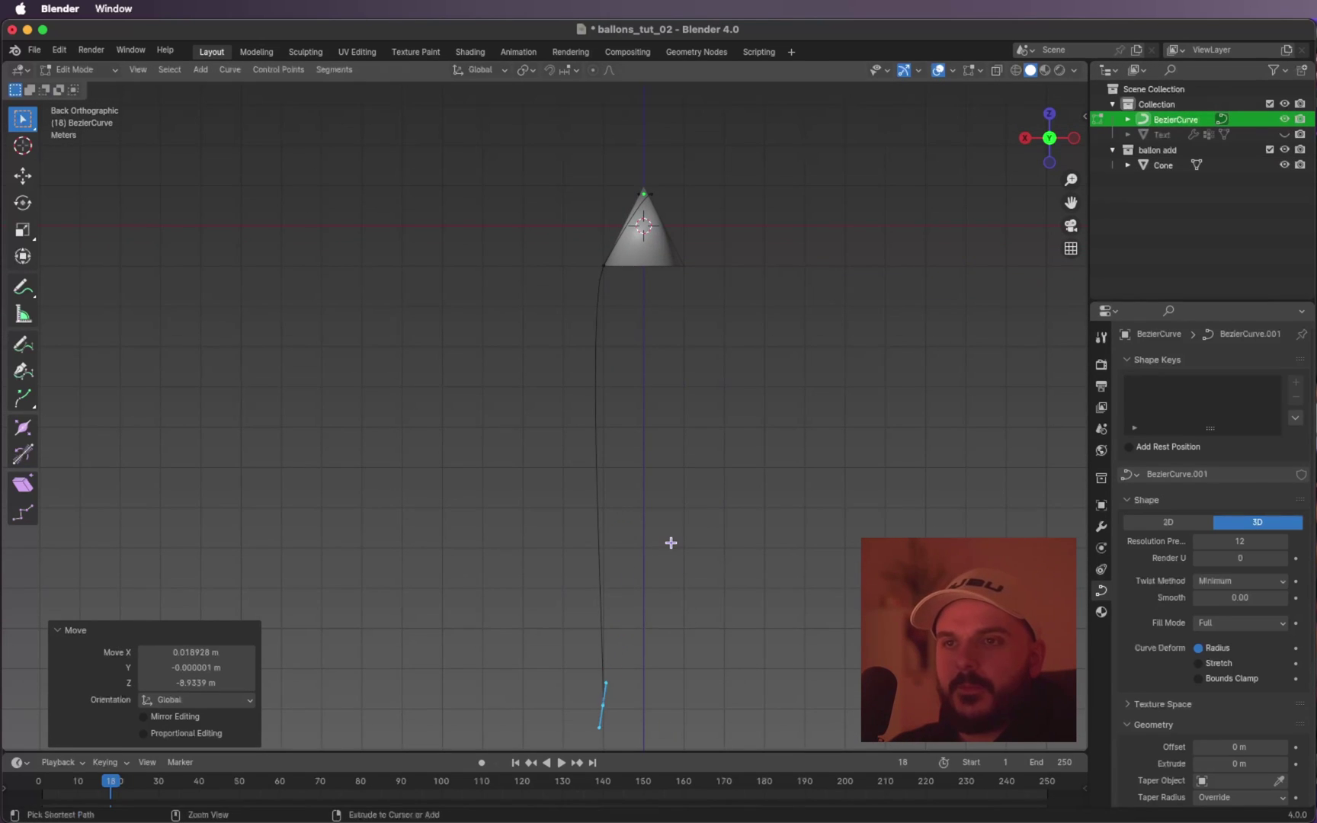
Move the curve's lowest point about a further 3.11 m down and -0.19 m along X, and leave edit mode.
scroll(670, 541, "down", 2, "ctrl")
scroll(670, 537, "down", 3, "shift")
key("g")
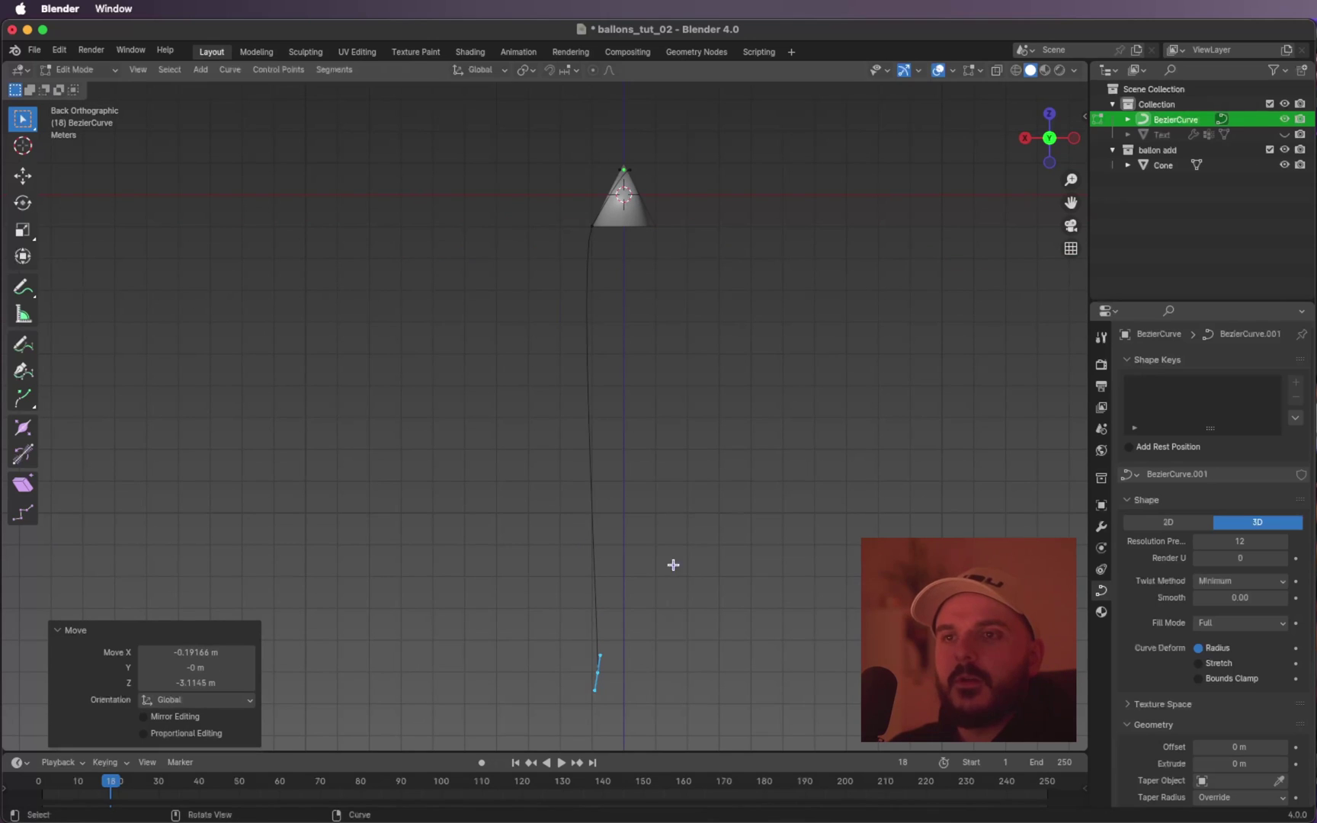
left_click(685, 542)
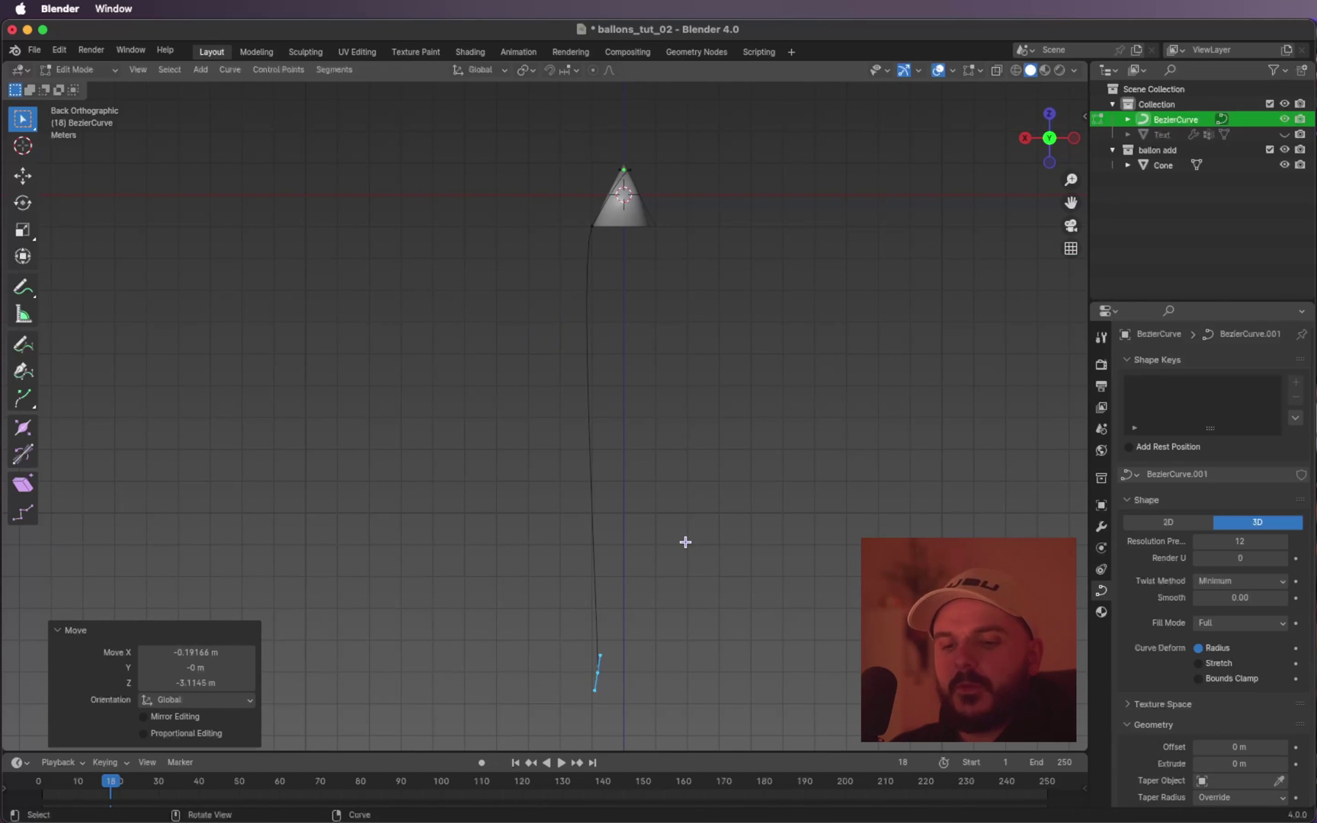
key("Tab")
scroll(667, 534, "up", 4, "shift")
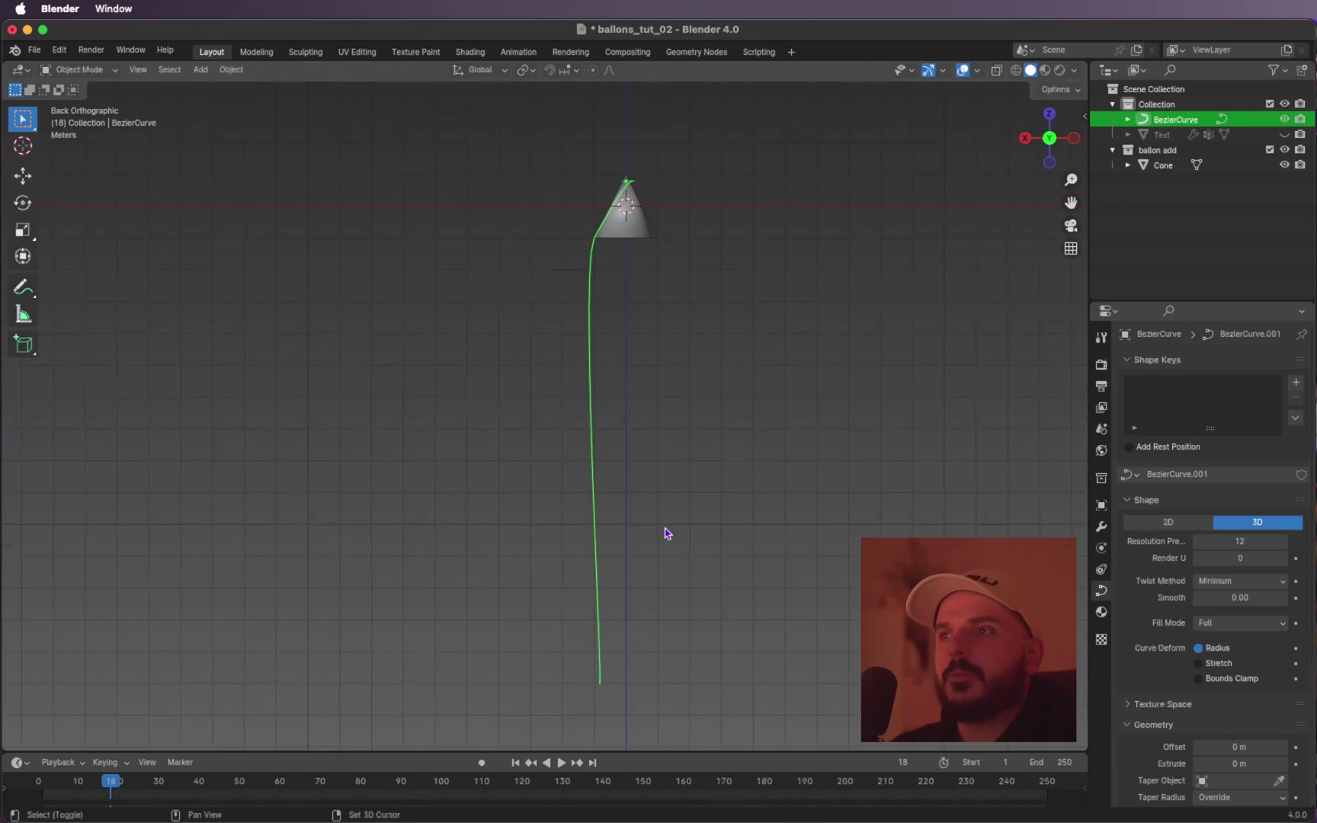
Give the string curve thickness with a round bevel of 0.007 m depth.
scroll(665, 534, "up", 2)
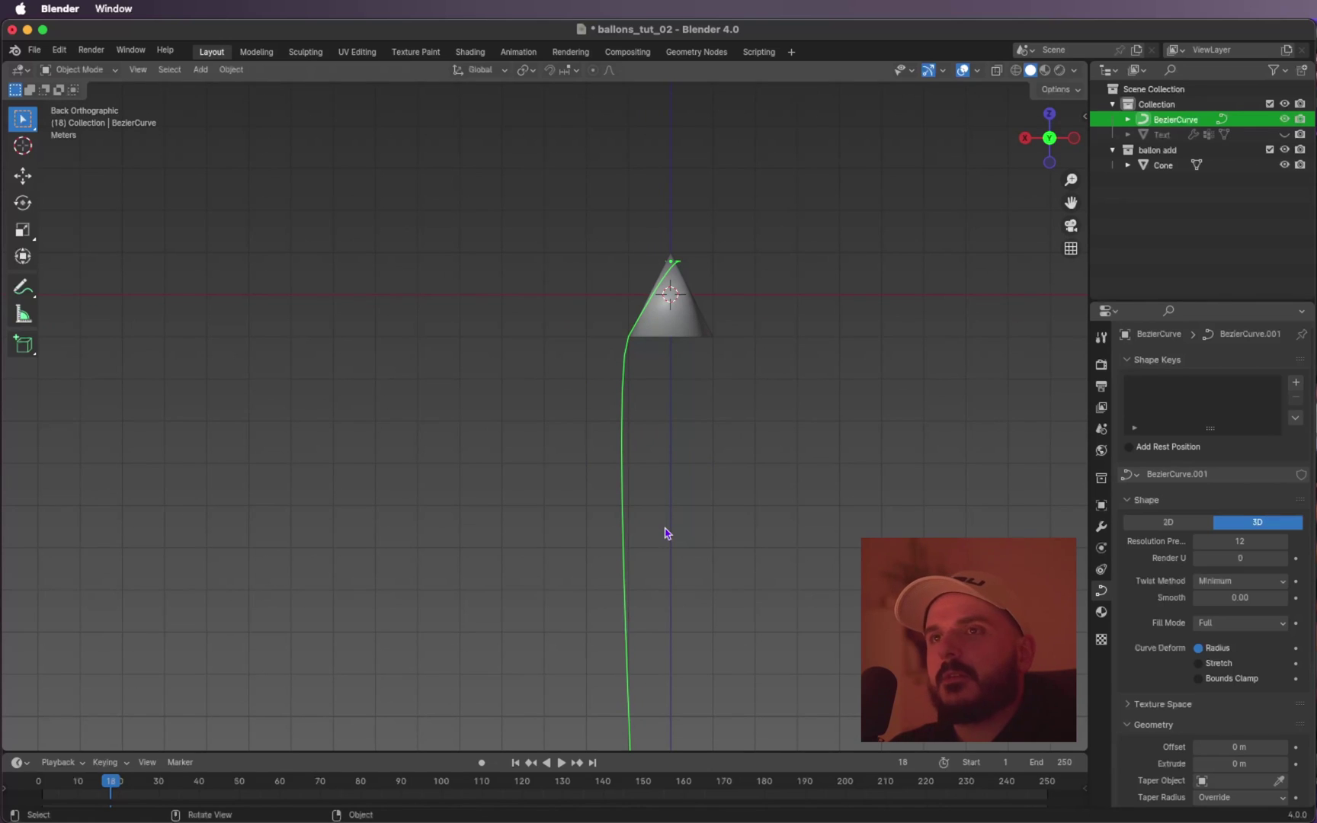
scroll(1077, 563, "up", 4)
left_click(1101, 569)
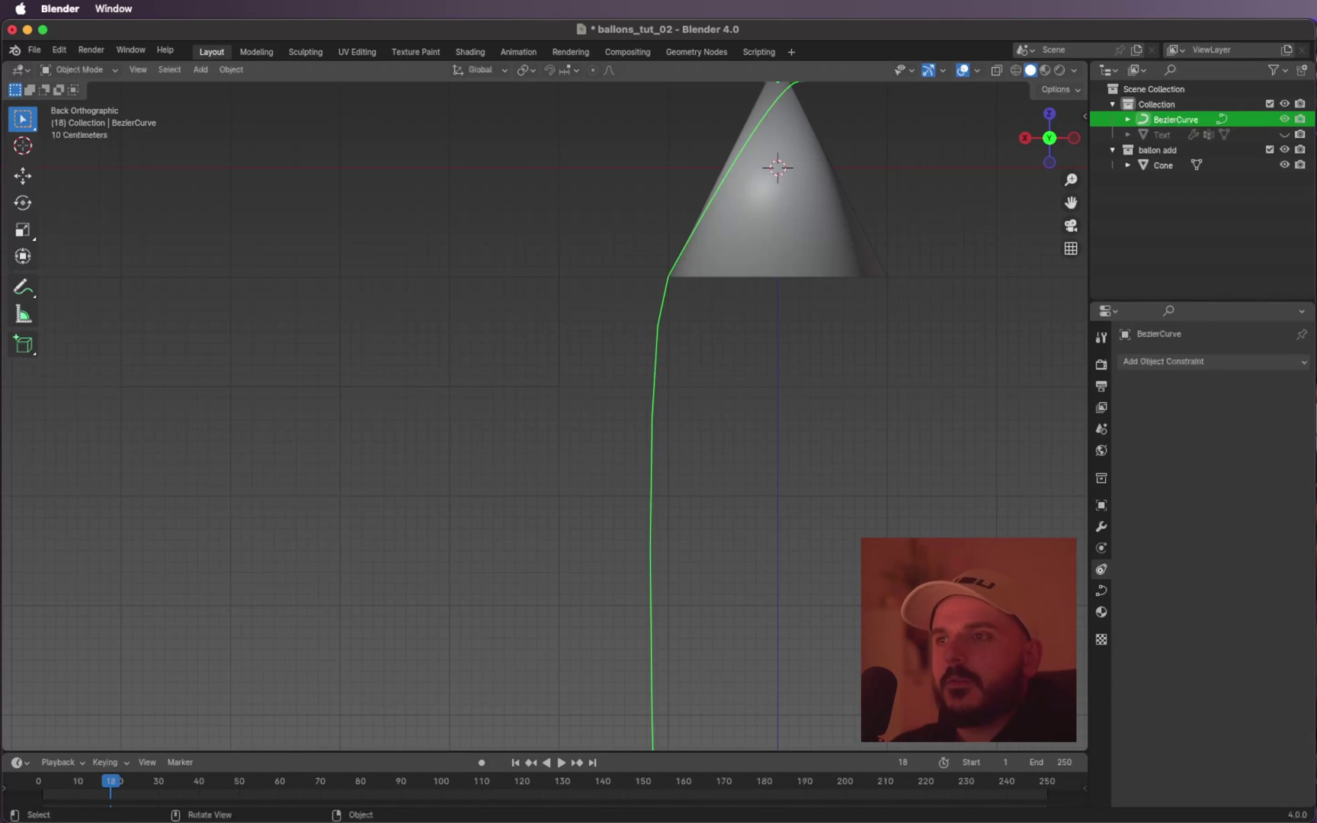
left_click(1102, 592)
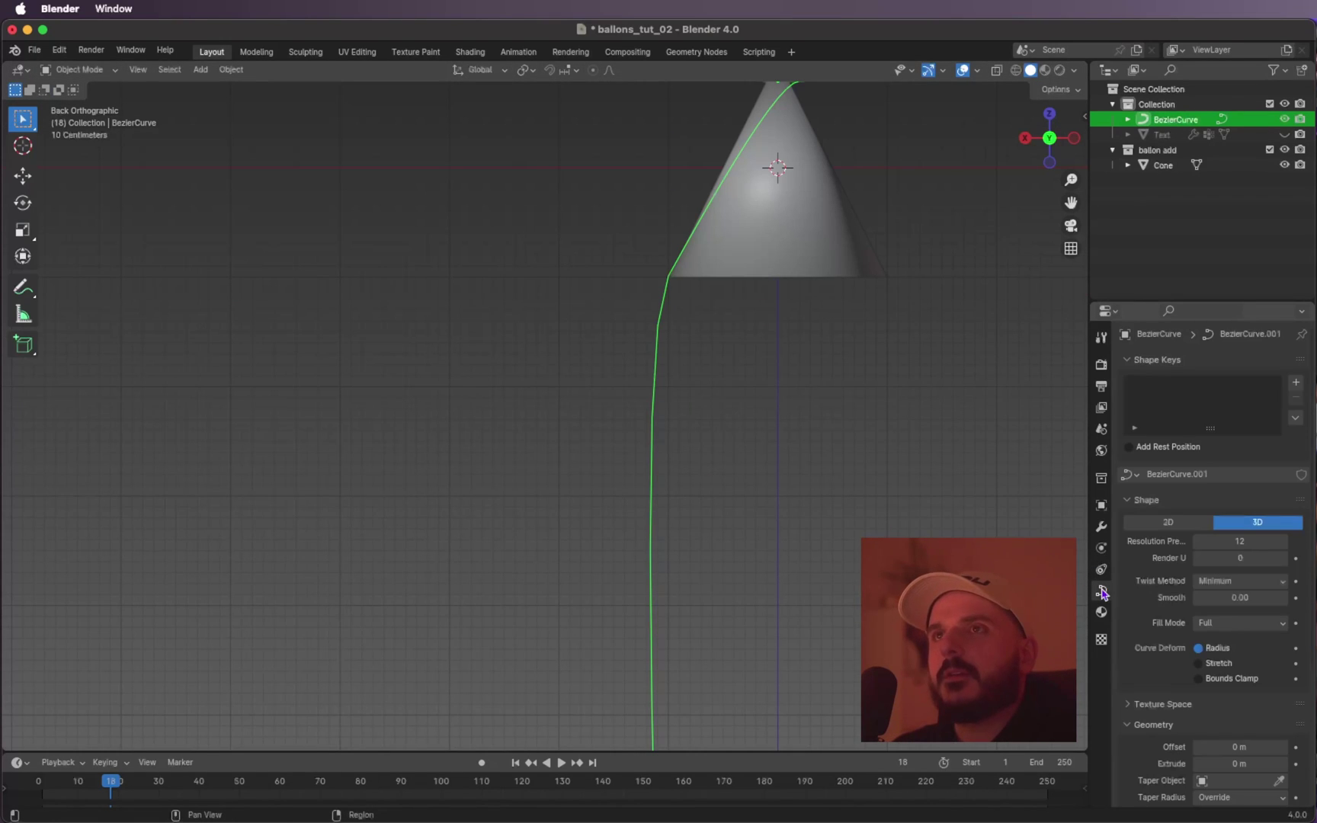
scroll(1231, 579, "down", 6)
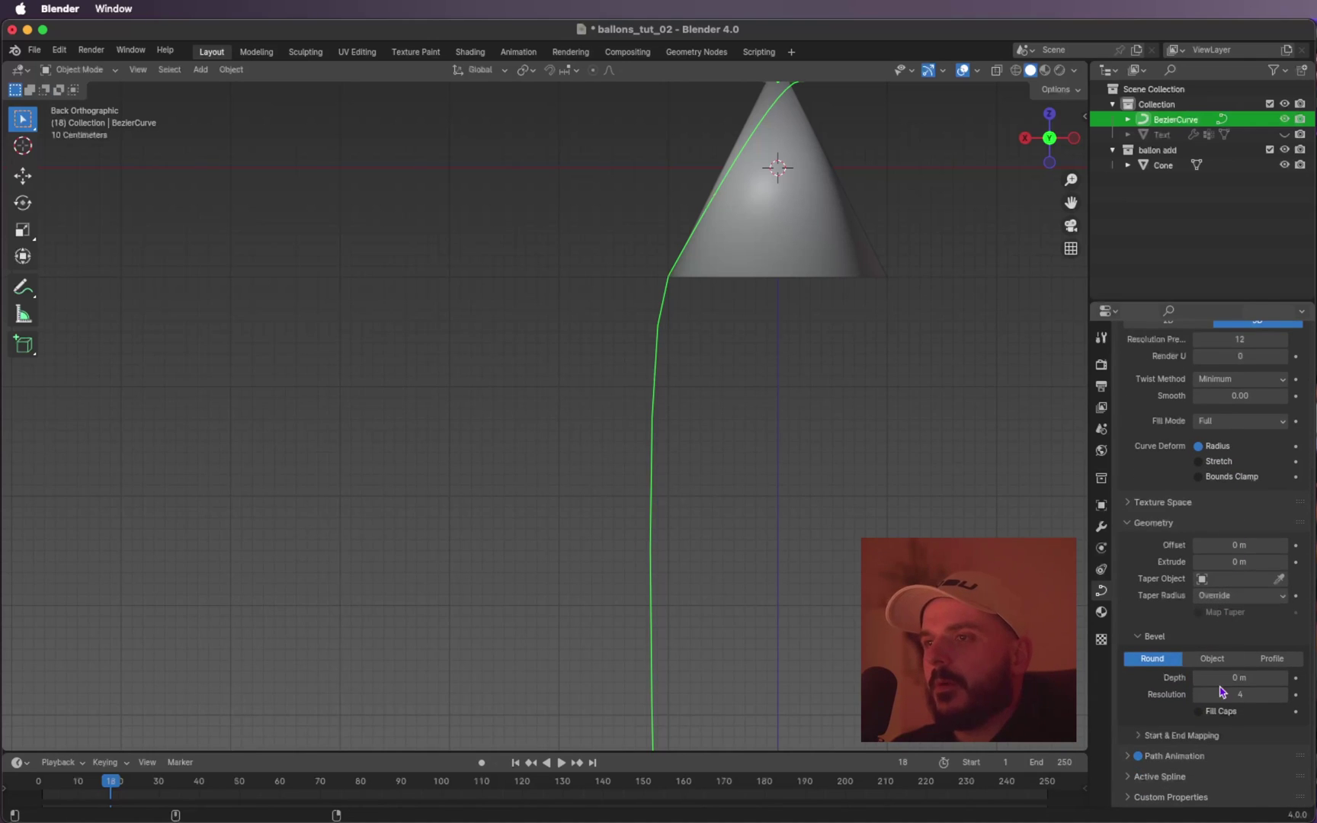
left_click_drag(1218, 677, 1257, 678)
scroll(719, 473, "up", 5, "ctrl")
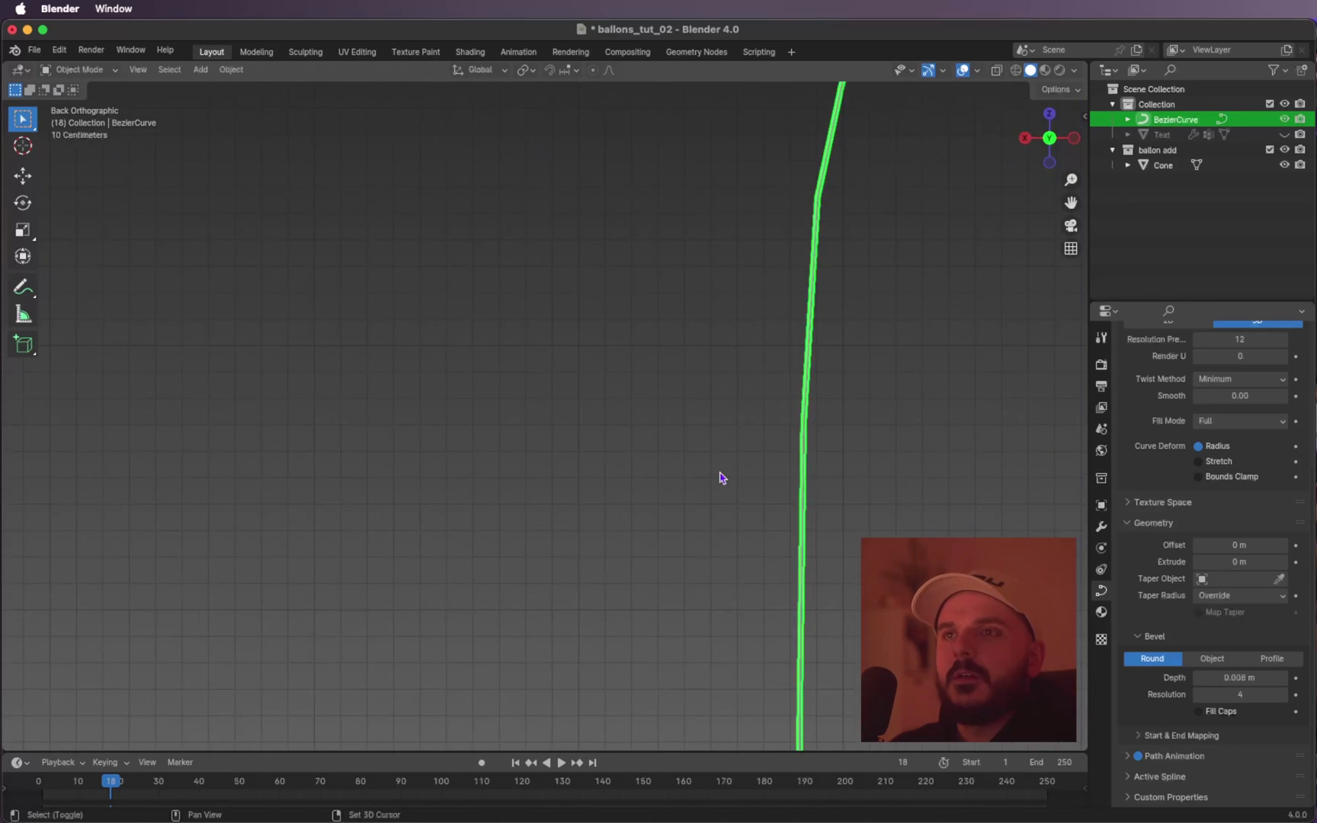
scroll(720, 473, "down", 4)
scroll(720, 474, "down", 2, "ctrl")
left_click(743, 473)
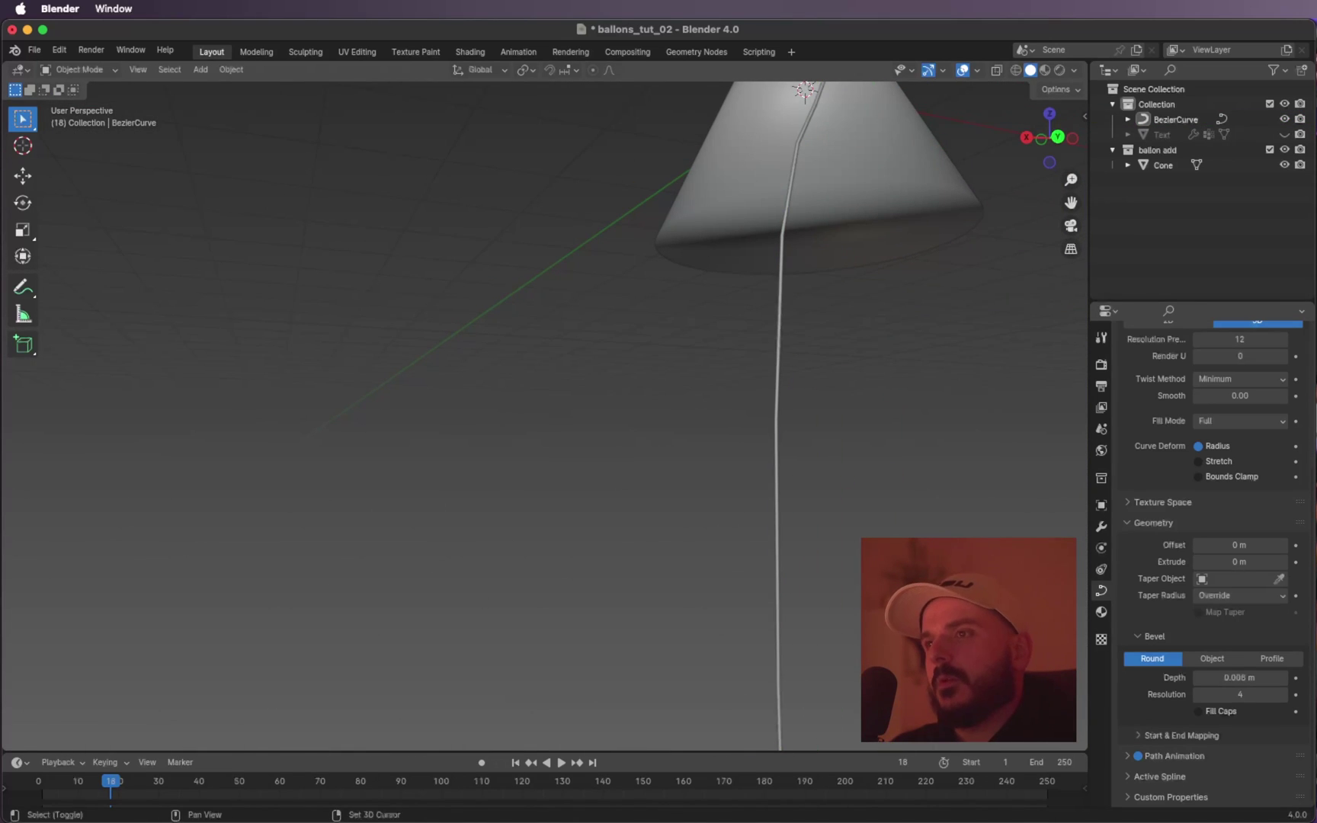
mouse_move(1240, 677)
left_mouse_down()
mouse_move(1269, 677)
mouse_move(1235, 677)
left_mouse_up()
middle_click_drag(762, 473, 705, 473)
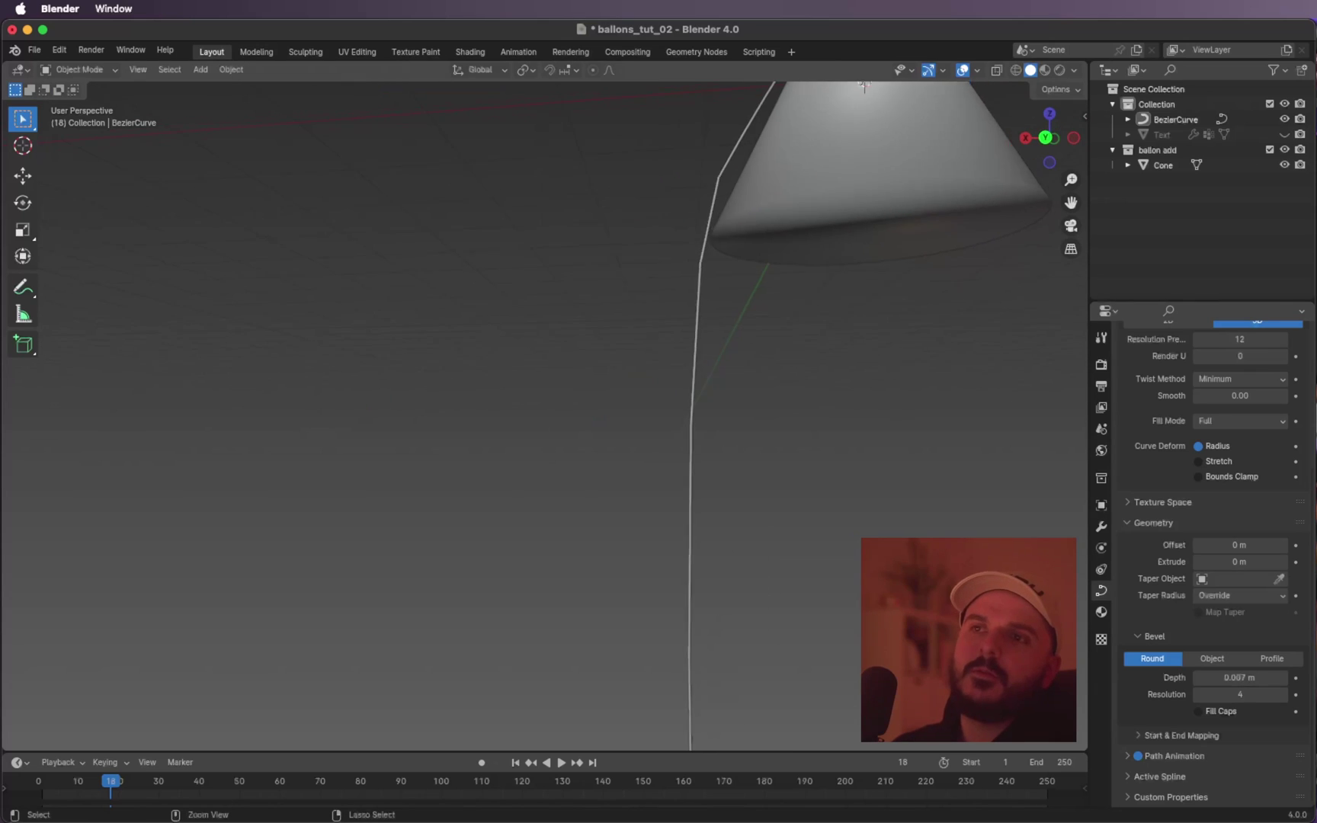
Set the string curve's preview resolution to 40 to smooth its bends.
middle_click_drag(848, 474, 848, 526, "ctrl")
mouse_move(847, 526)
middle_mouse_down("shift")
mouse_move(854, 485)
mouse_move(847, 526)
middle_mouse_up("shift")
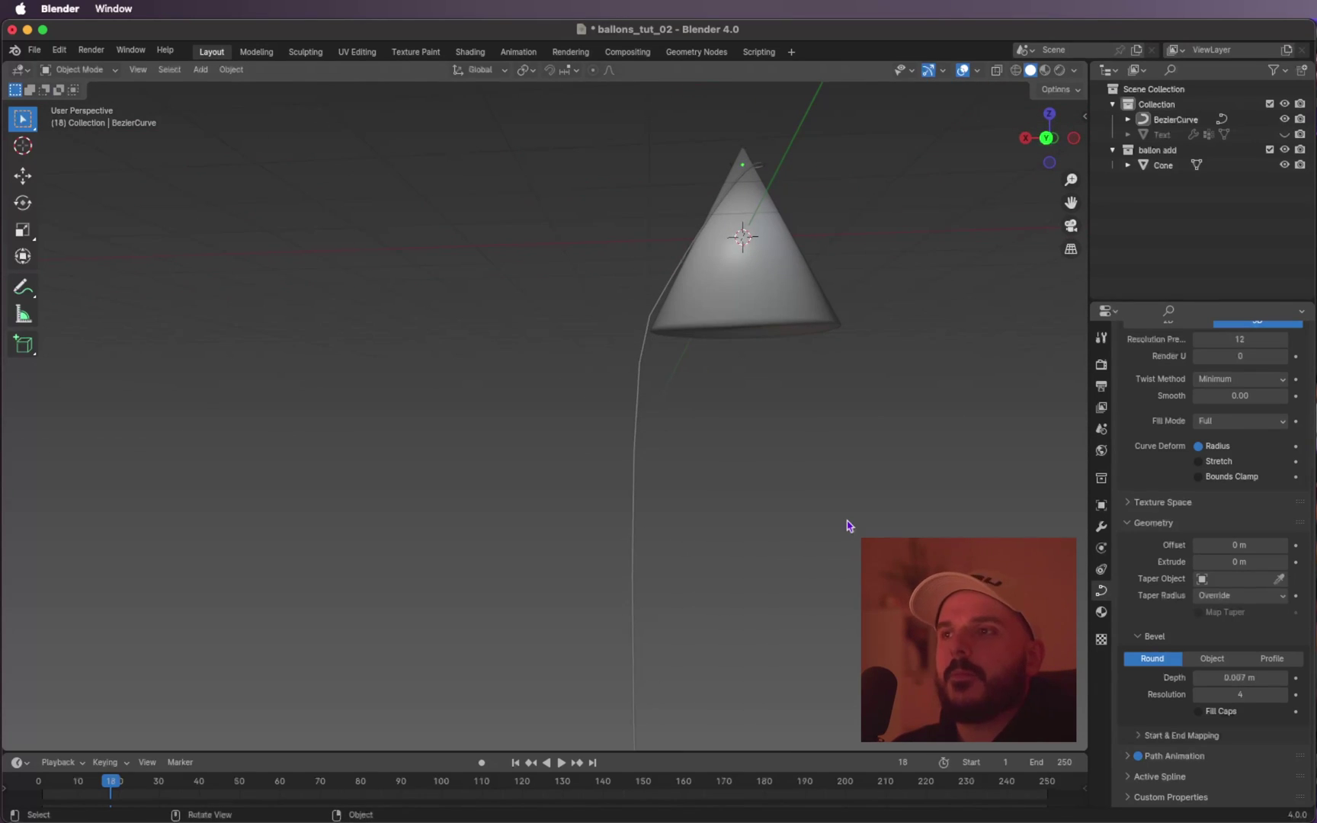
scroll(1234, 520, "up", 6)
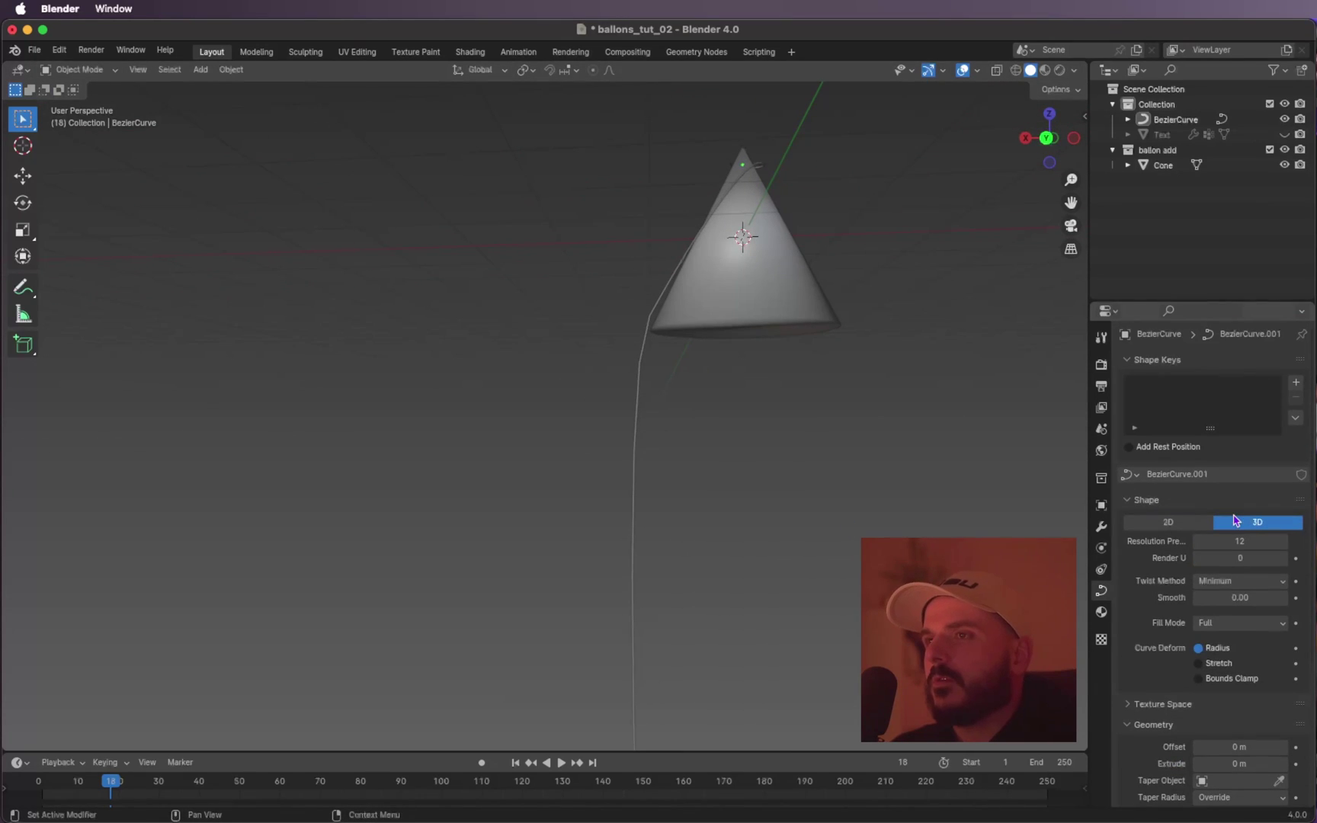
left_click_drag(1236, 543, 1236, 543)
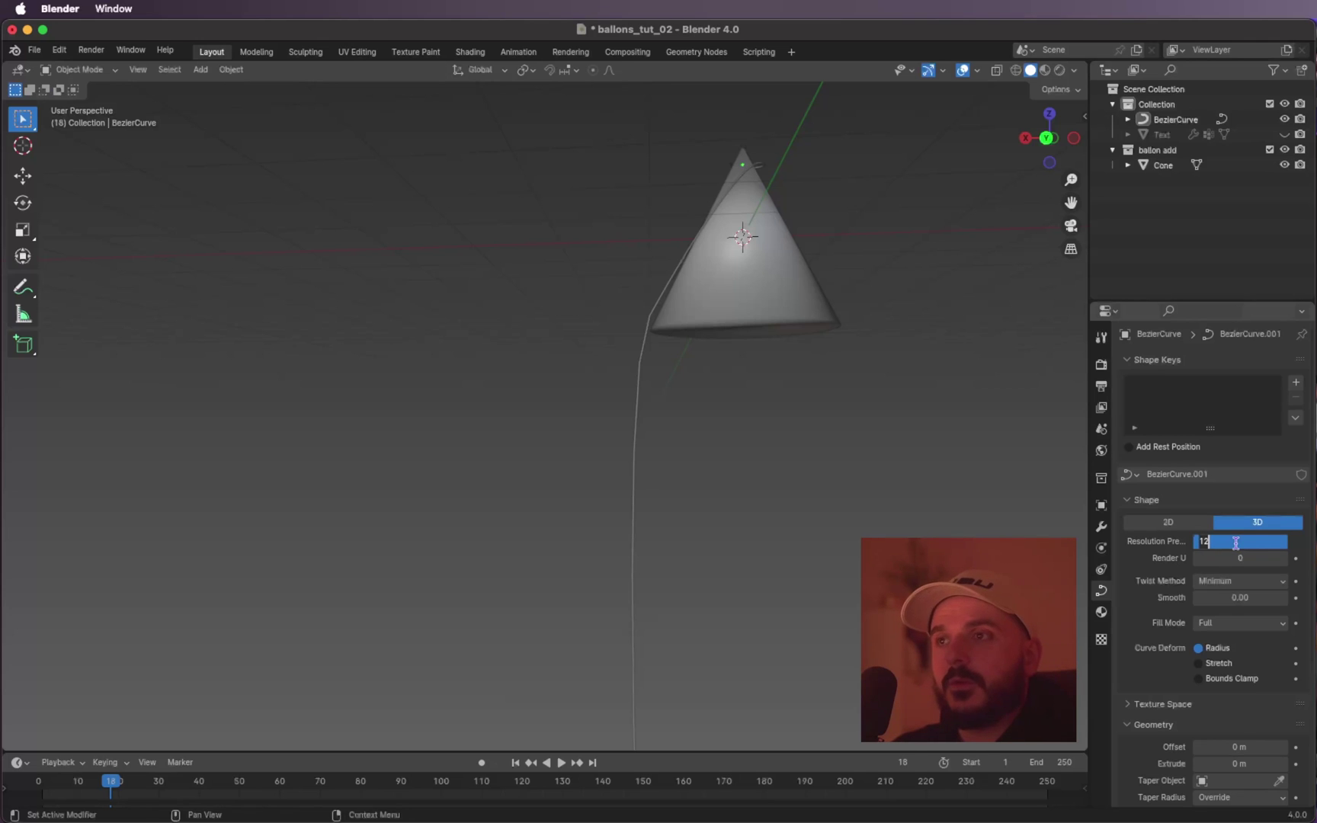
key("Return")
scroll(764, 388, "up", 6)
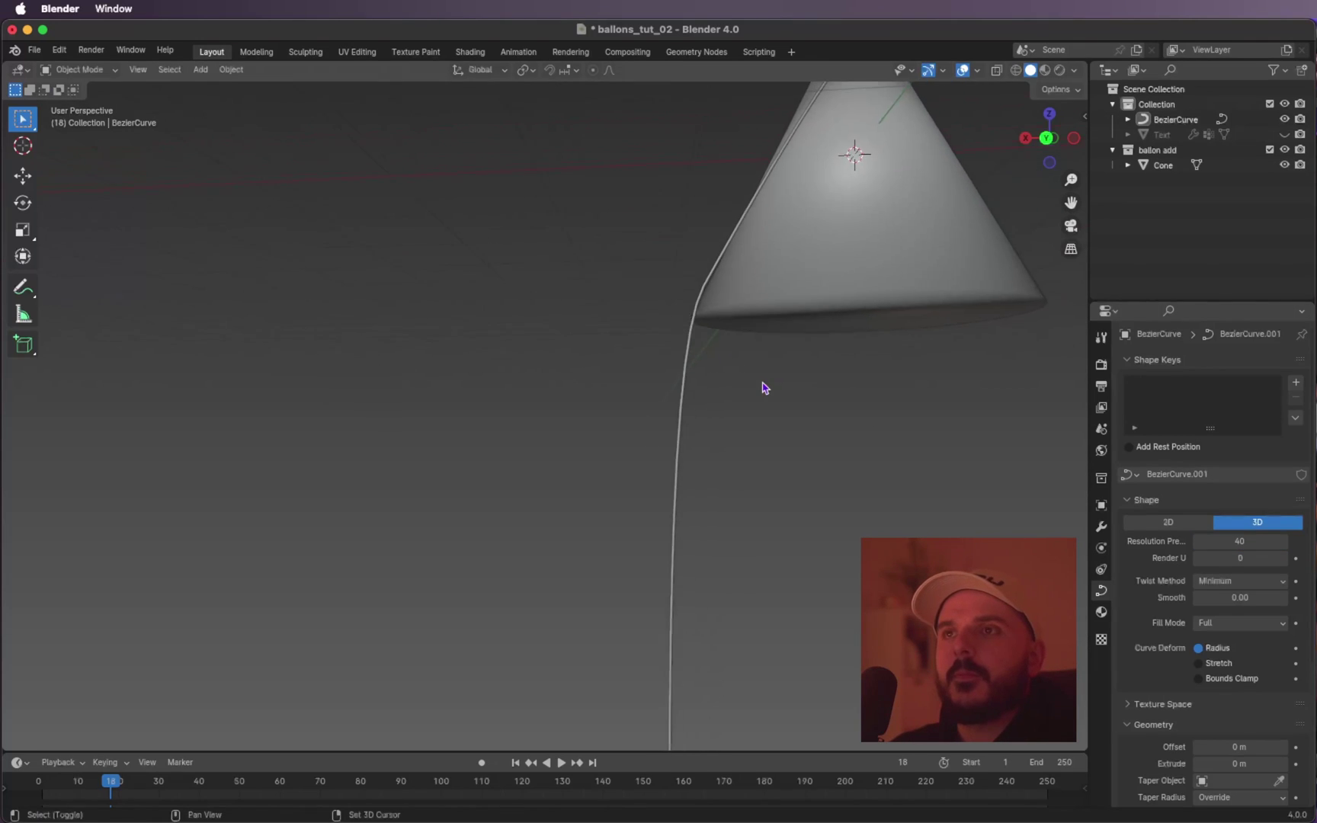
scroll(764, 388, "right", 4, "shift")
Select the string curve and apply Shade Smooth to it.
left_click(673, 346)
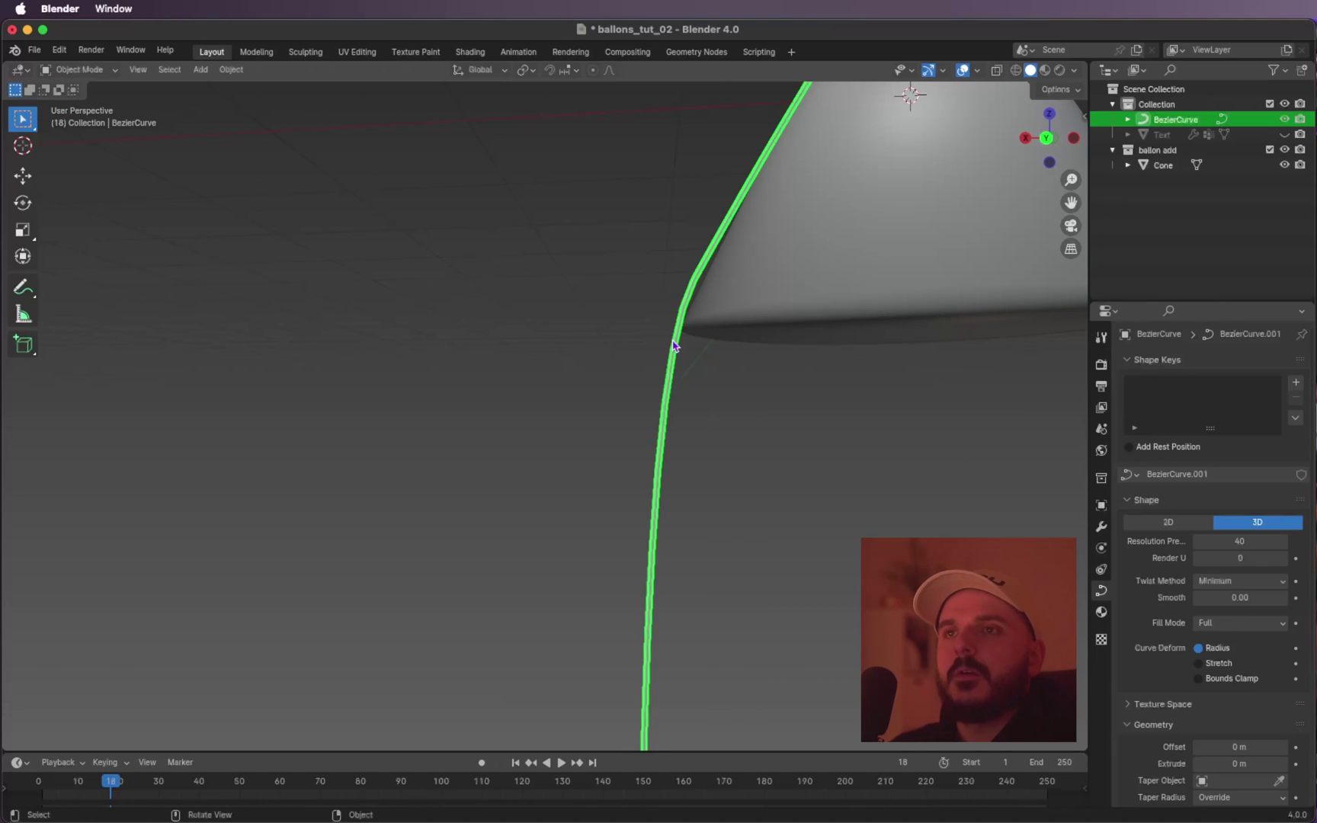
right_click(674, 345)
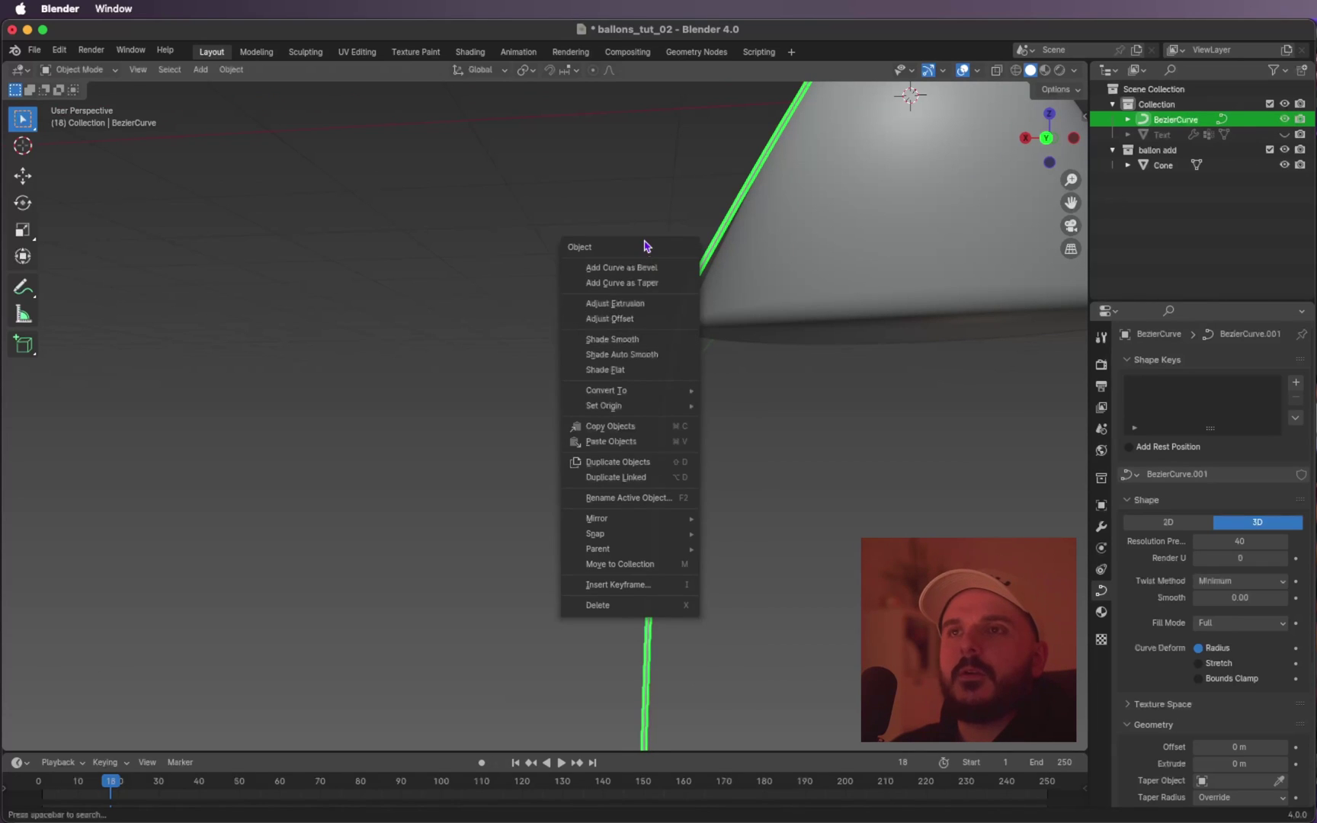
right_click(619, 335)
left_click(619, 335)
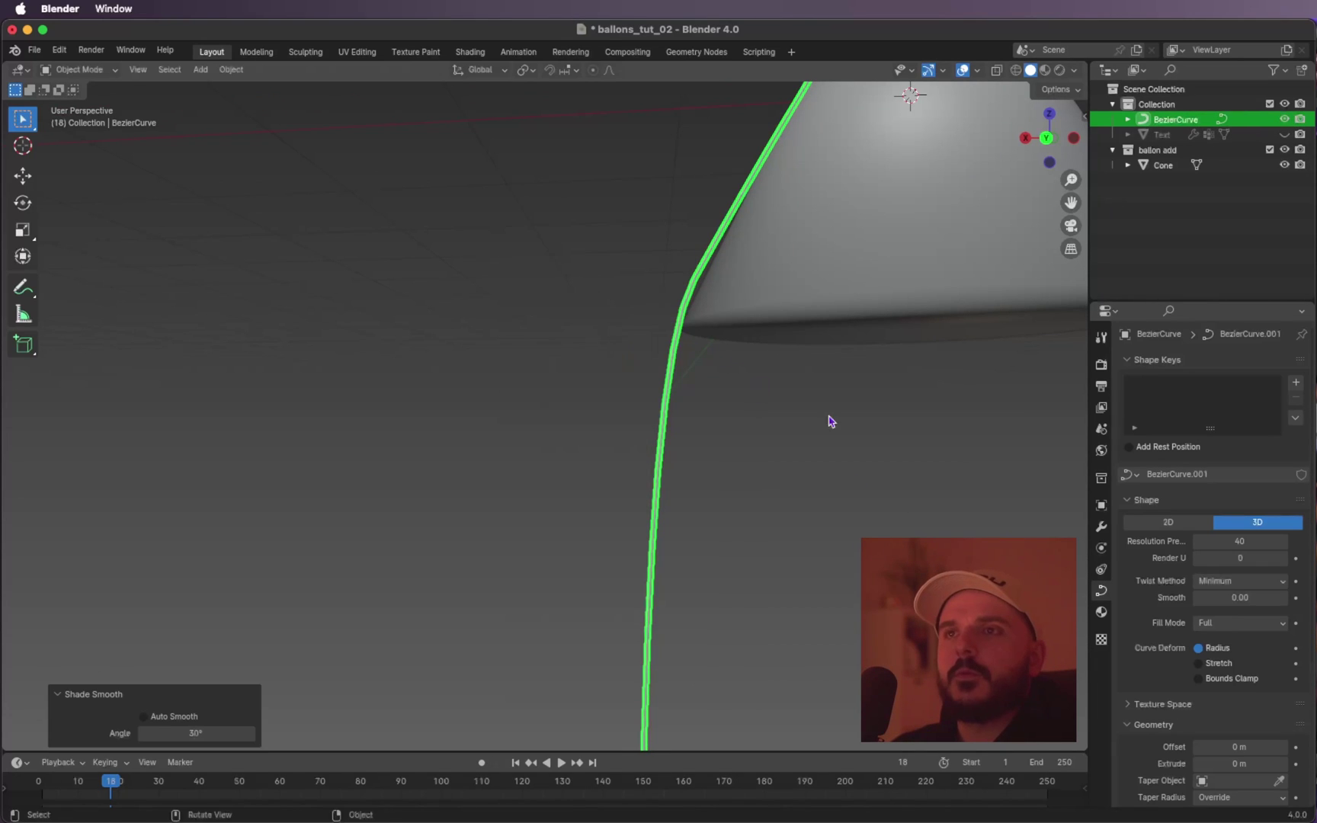
scroll(839, 425, "right", 2)
key("Tab")
scroll(764, 464, "down", 6)
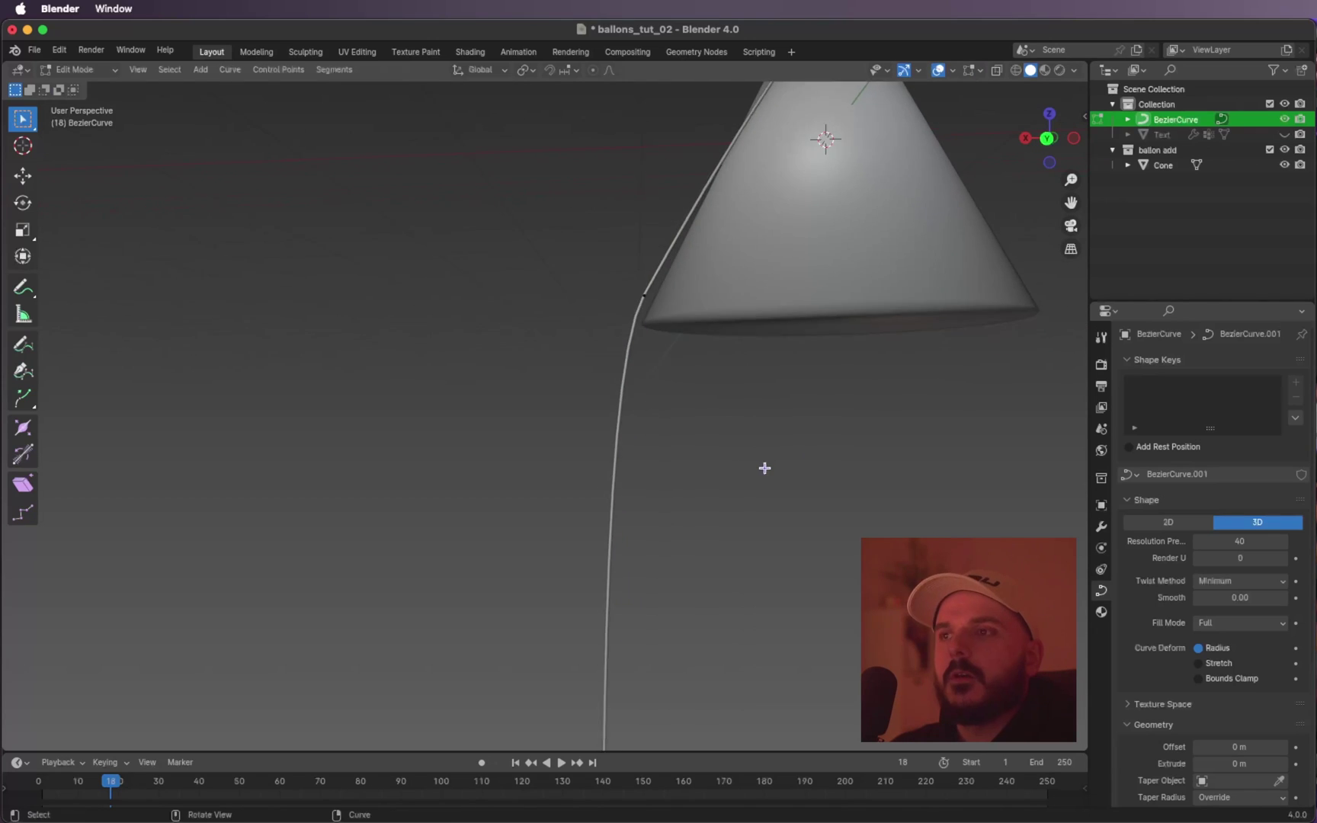
scroll(764, 468, "down", 1, "shift")
key("ctrl+s")
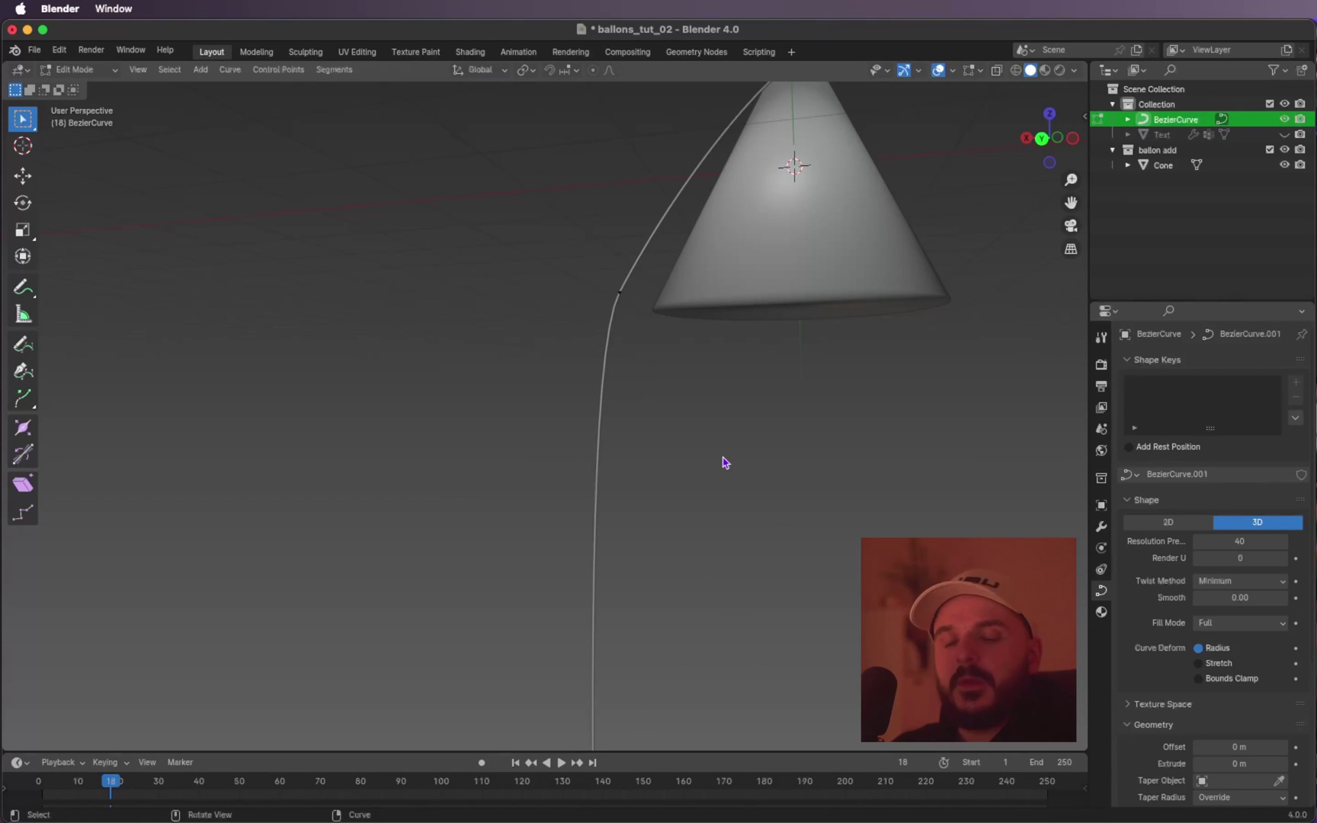
key("Tab")
Move the cone and string curve into a new collection named "ballon add" and delete the old empty collection.
scroll(724, 462, "down", 5)
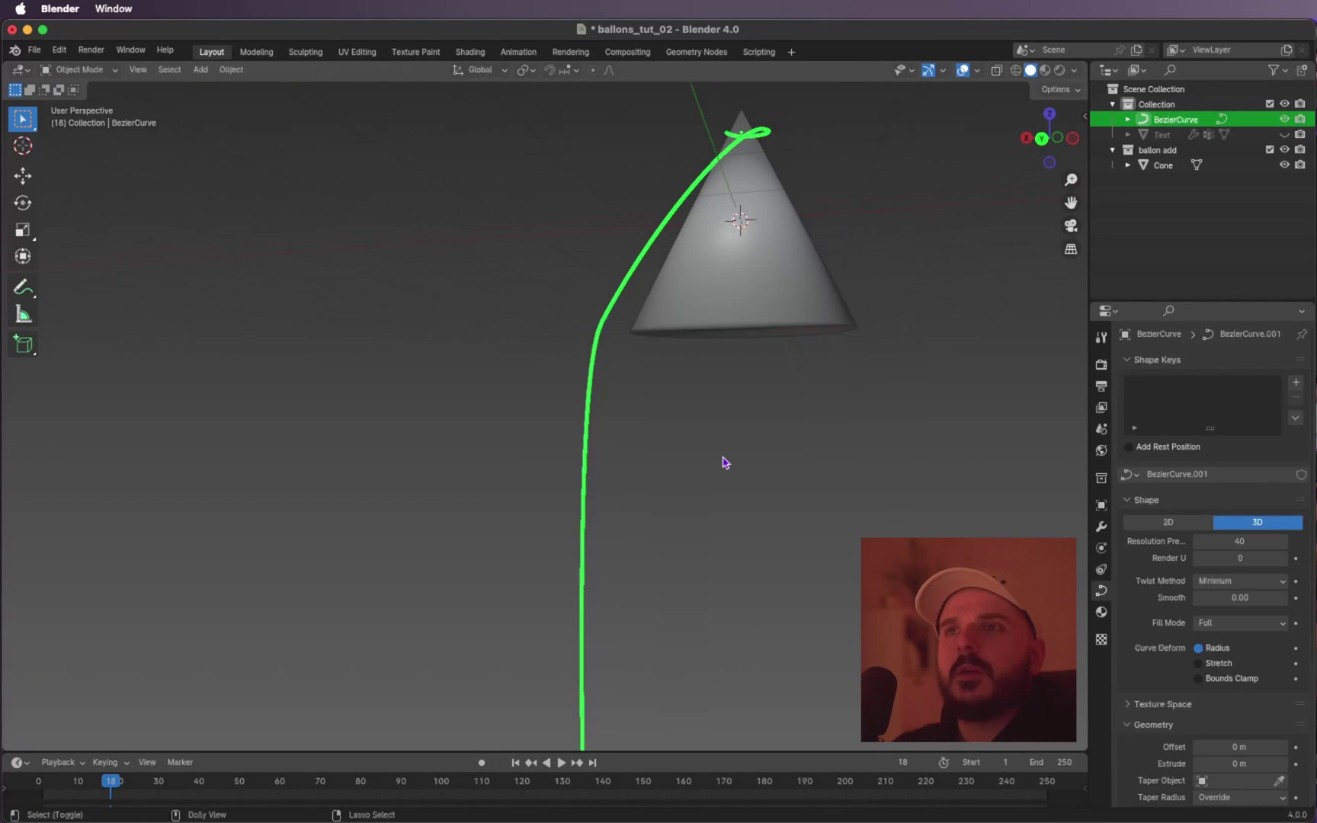
left_click_drag(496, 259, 696, 423)
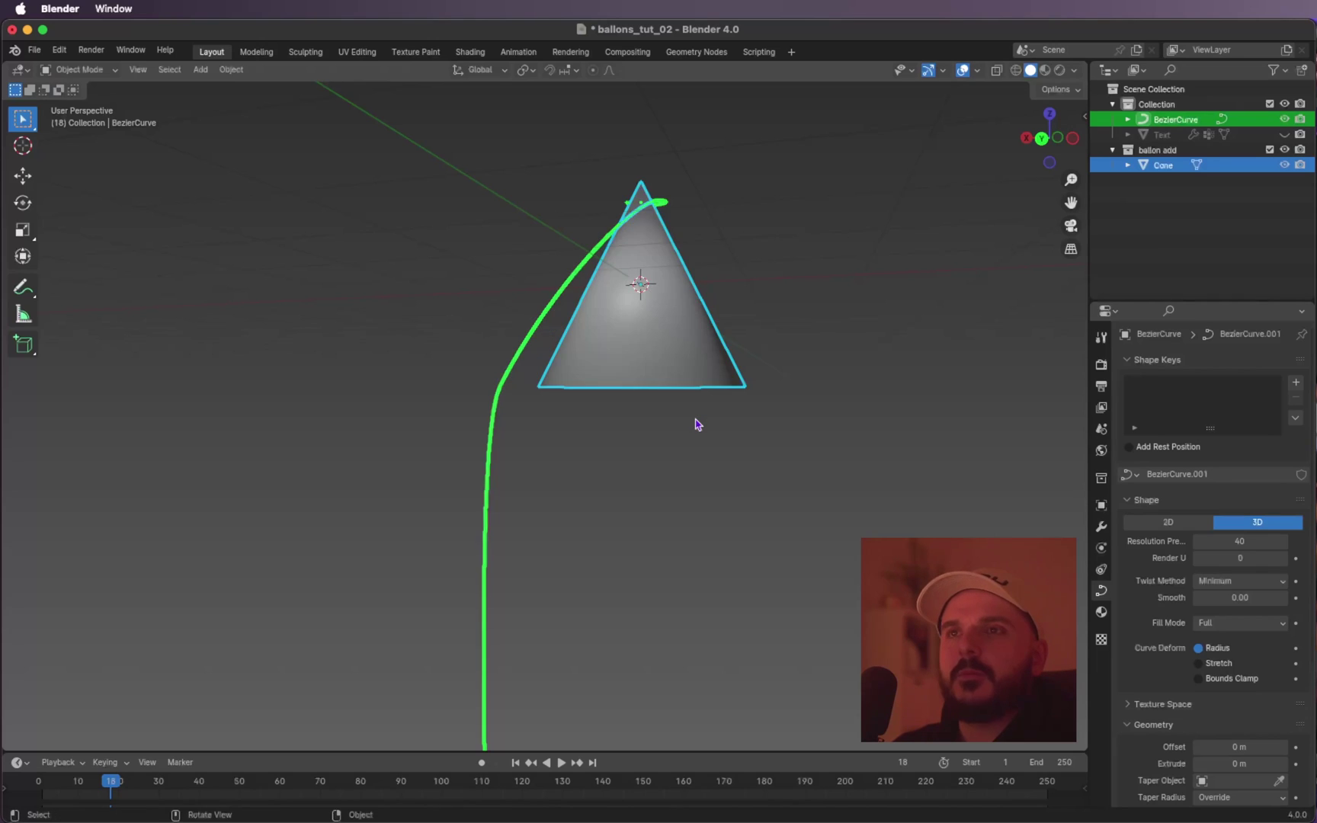
scroll(697, 423, "up", 3)
scroll(696, 423, "up", 3, "shift")
key("m")
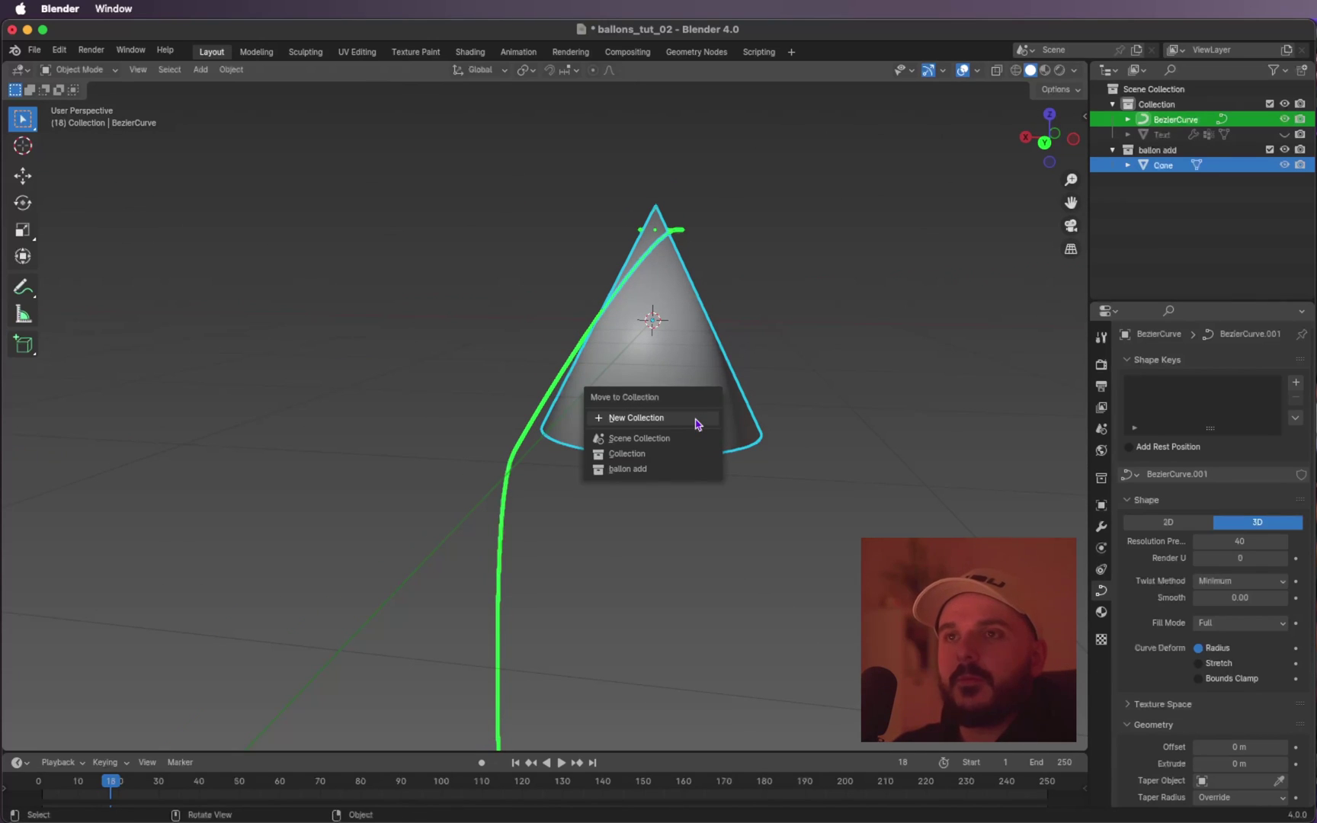
left_click(696, 418)
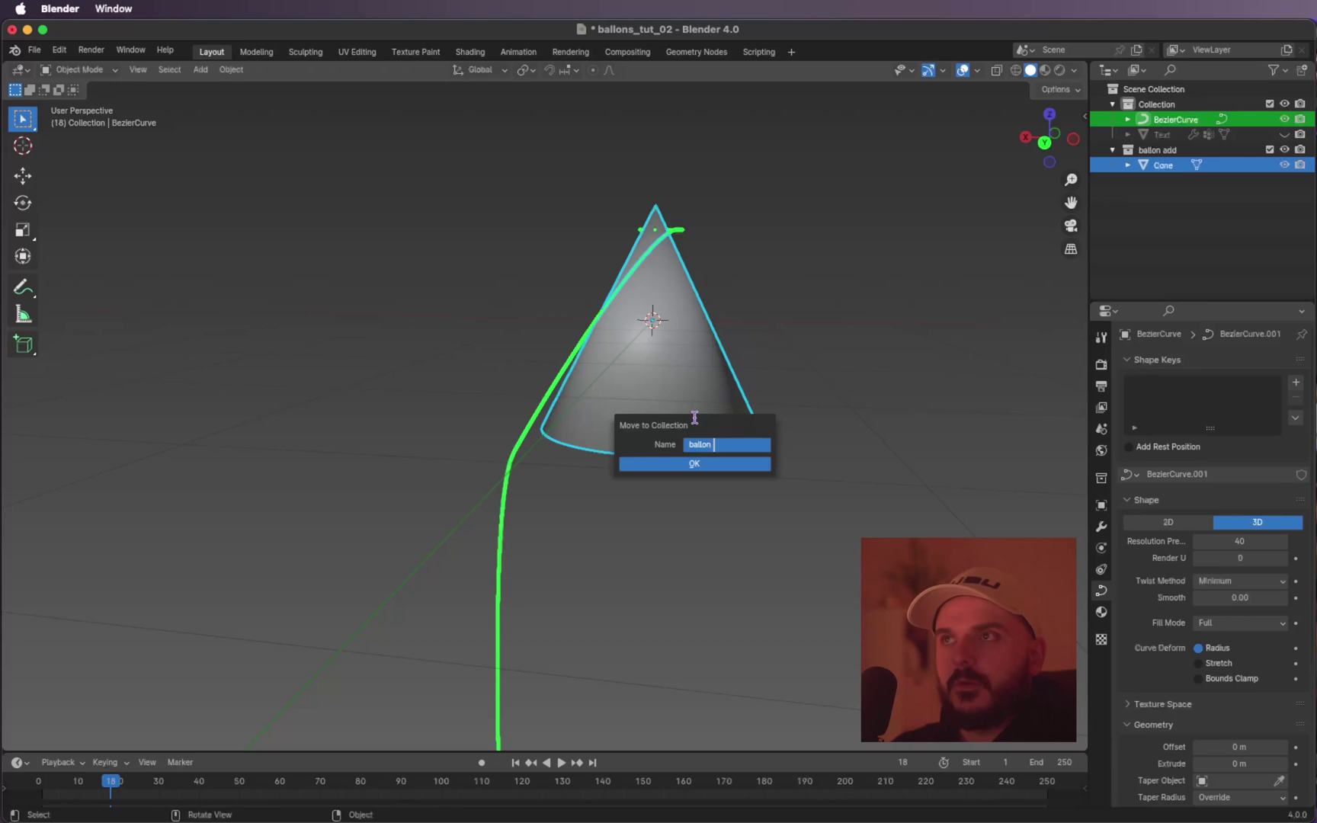
type("ballon add")
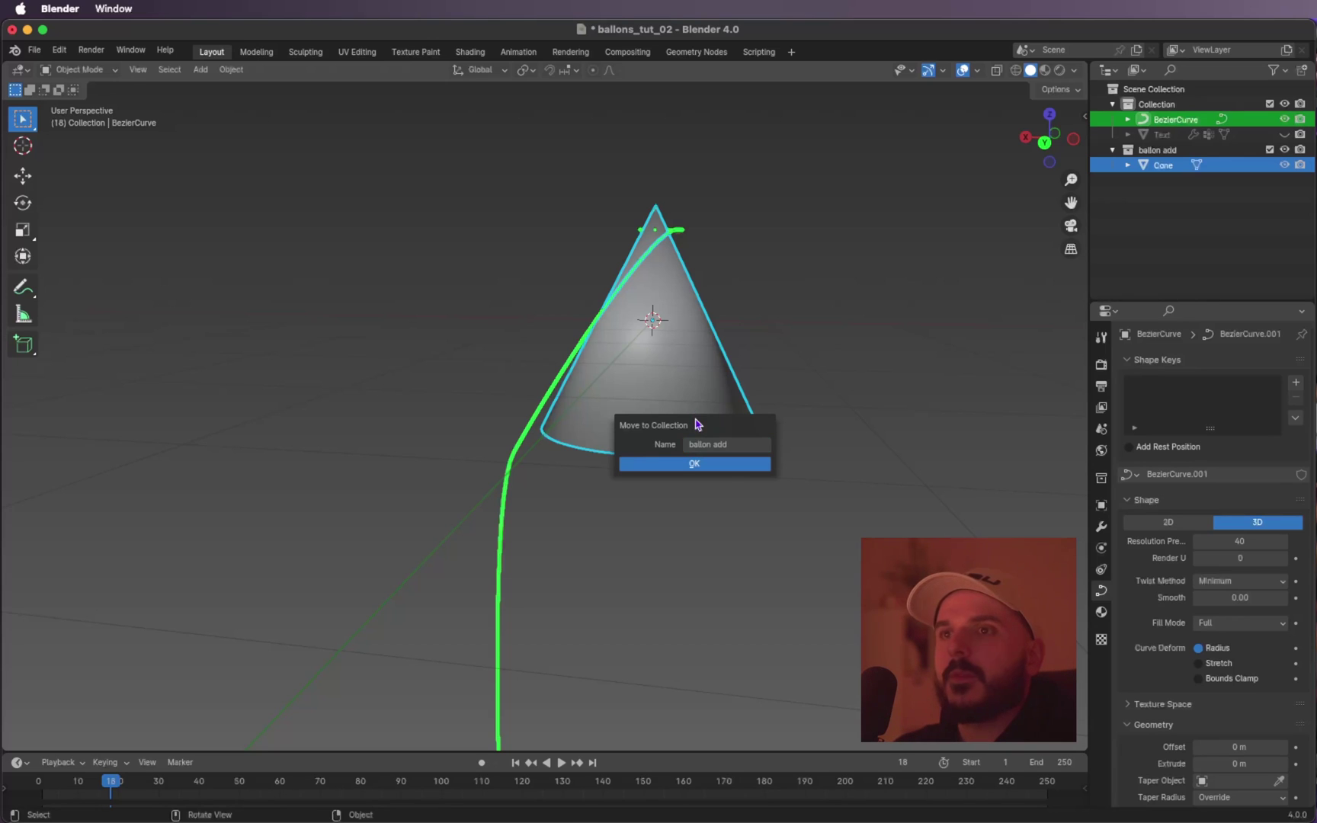
key("Return")
left_click(1173, 135)
key("x")
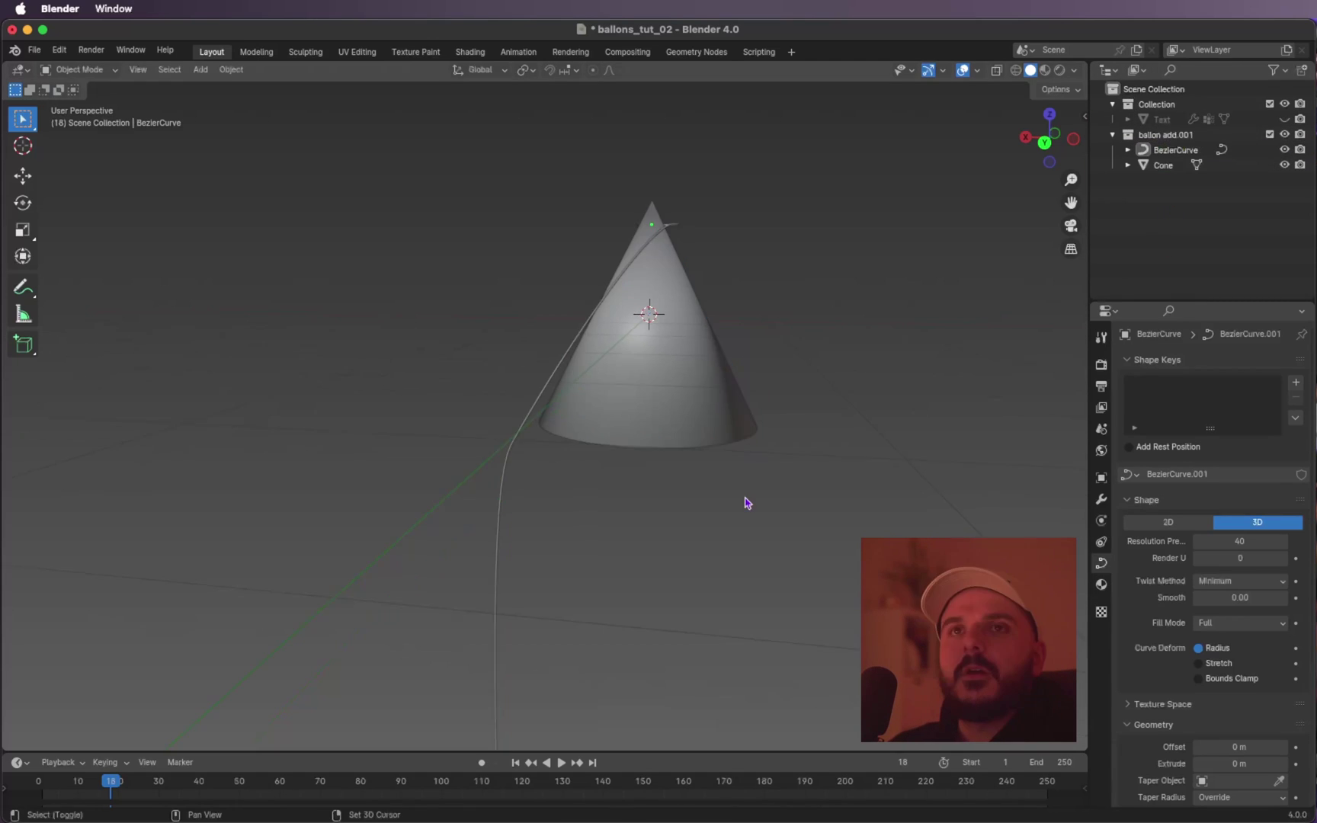
Unhide the balloon text and rotate it 90° in the left view so that it stands upright.
scroll(745, 499, "up", 3, "shift")
scroll(746, 499, "down", 2, "ctrl")
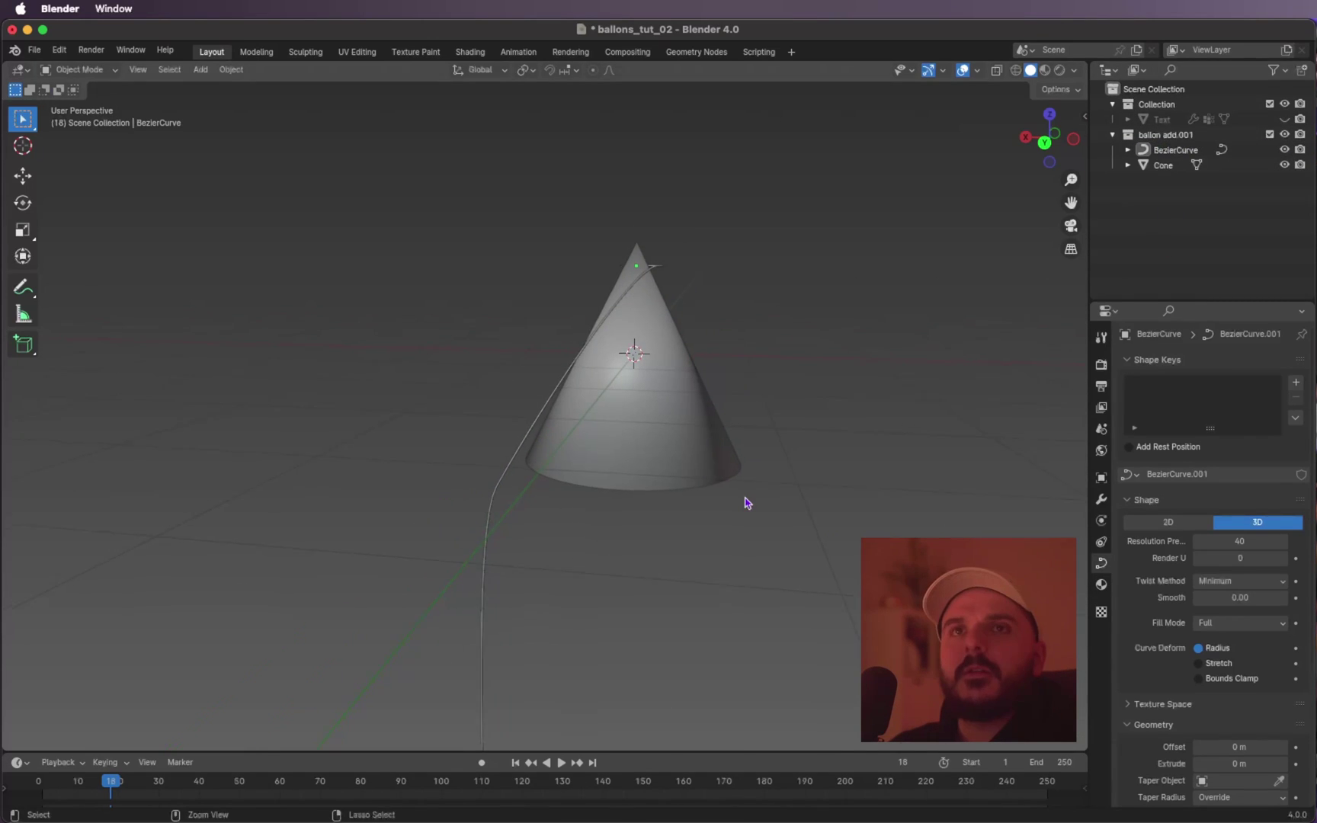
left_click(1284, 119)
scroll(698, 323, "down", 2)
left_click(796, 365)
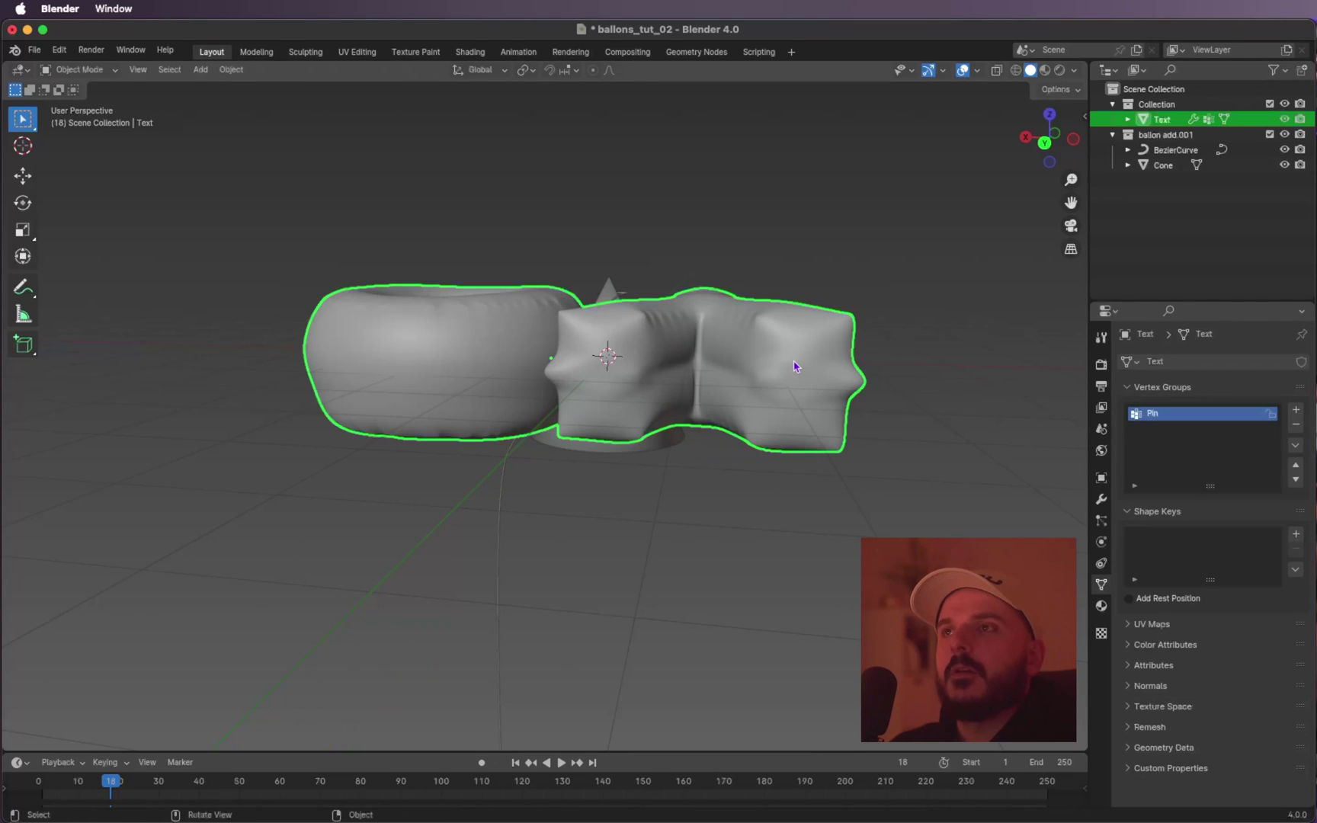
left_click(1074, 139)
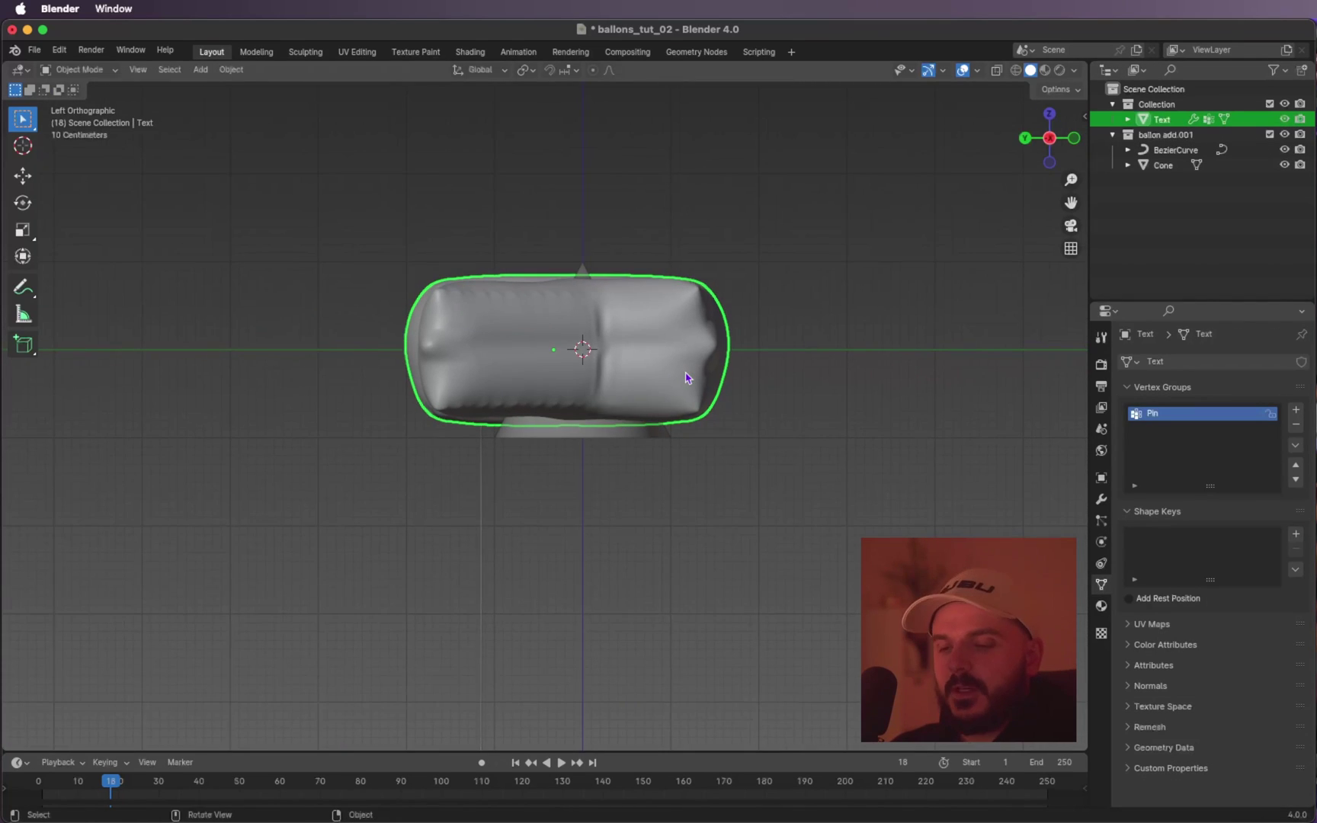
type("r90")
key("Return")
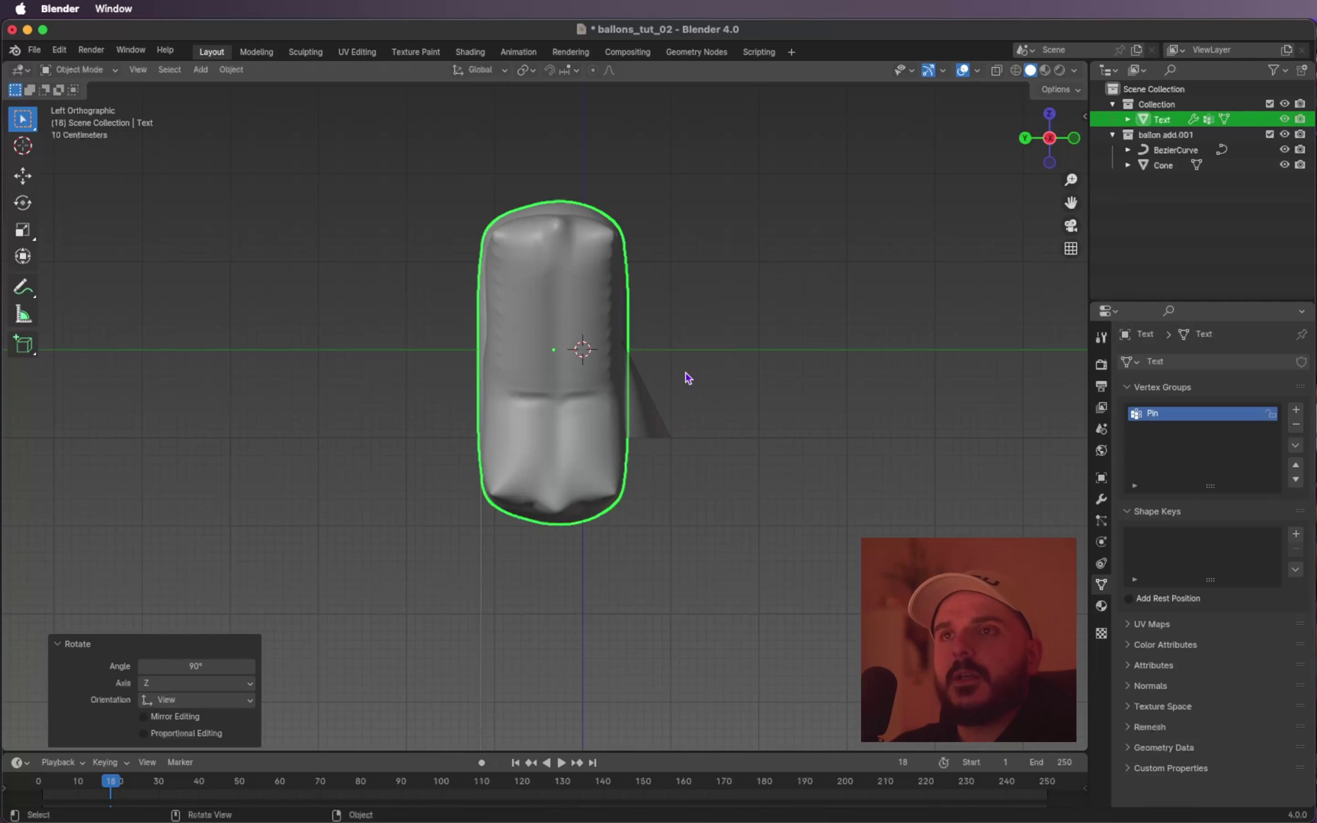
Raise the balloon text about 2.45 m along the Z axis, above the cone.
middle_click_drag(688, 373, 685, 371)
key("g")
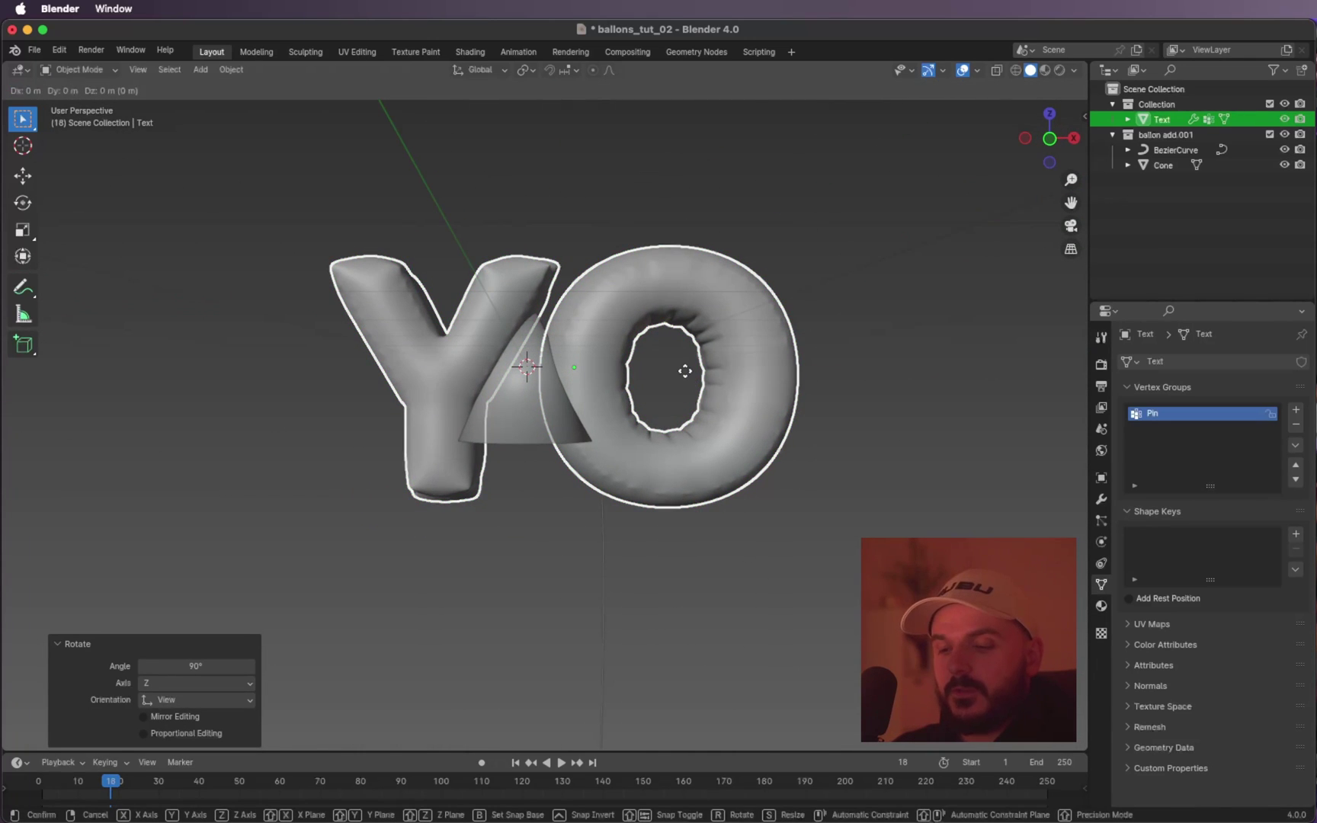
key("z")
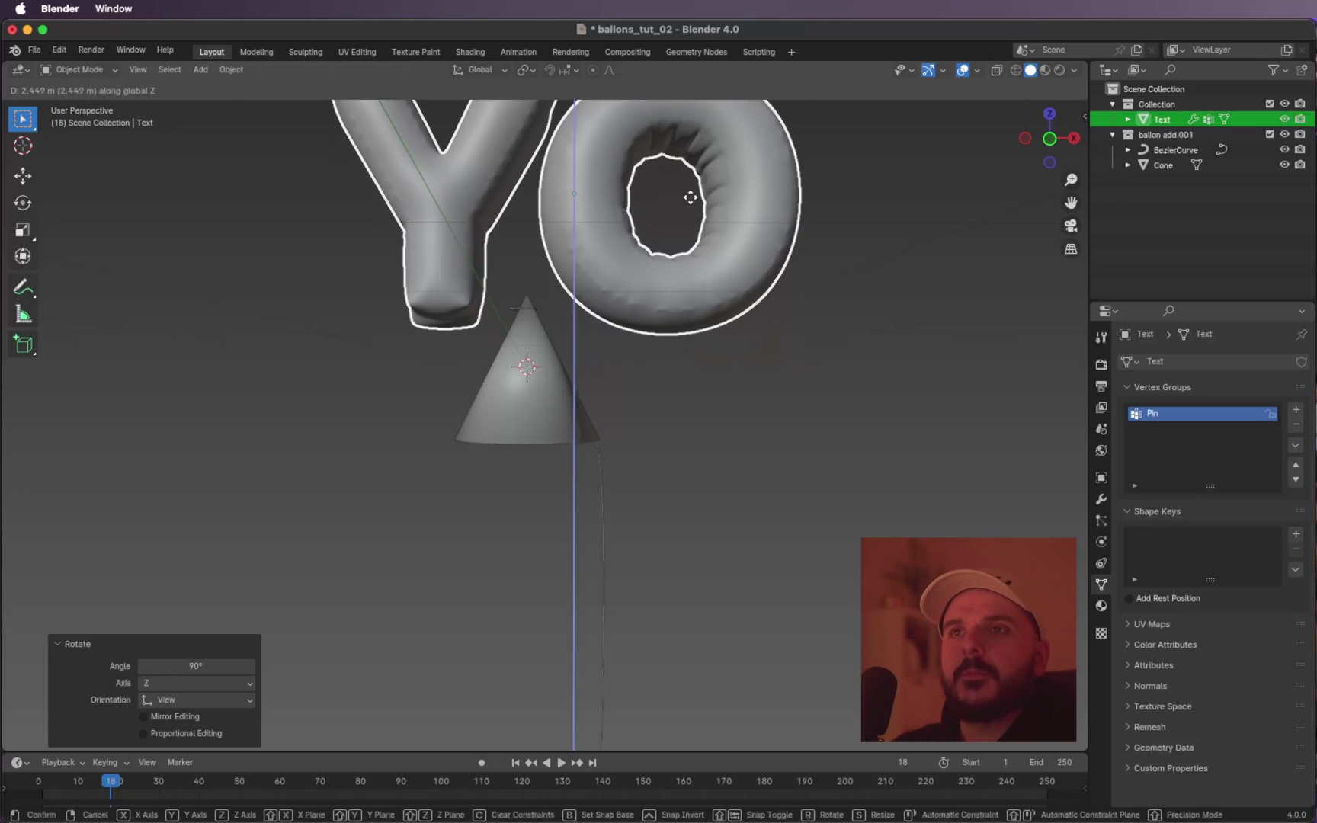
left_click(691, 197)
Select the cone and string curve together and scale them down to about 0.158.
middle_click_drag(690, 197, 690, 197)
key("ctrl+i")
left_click_drag(701, 380, 545, 466)
key("s")
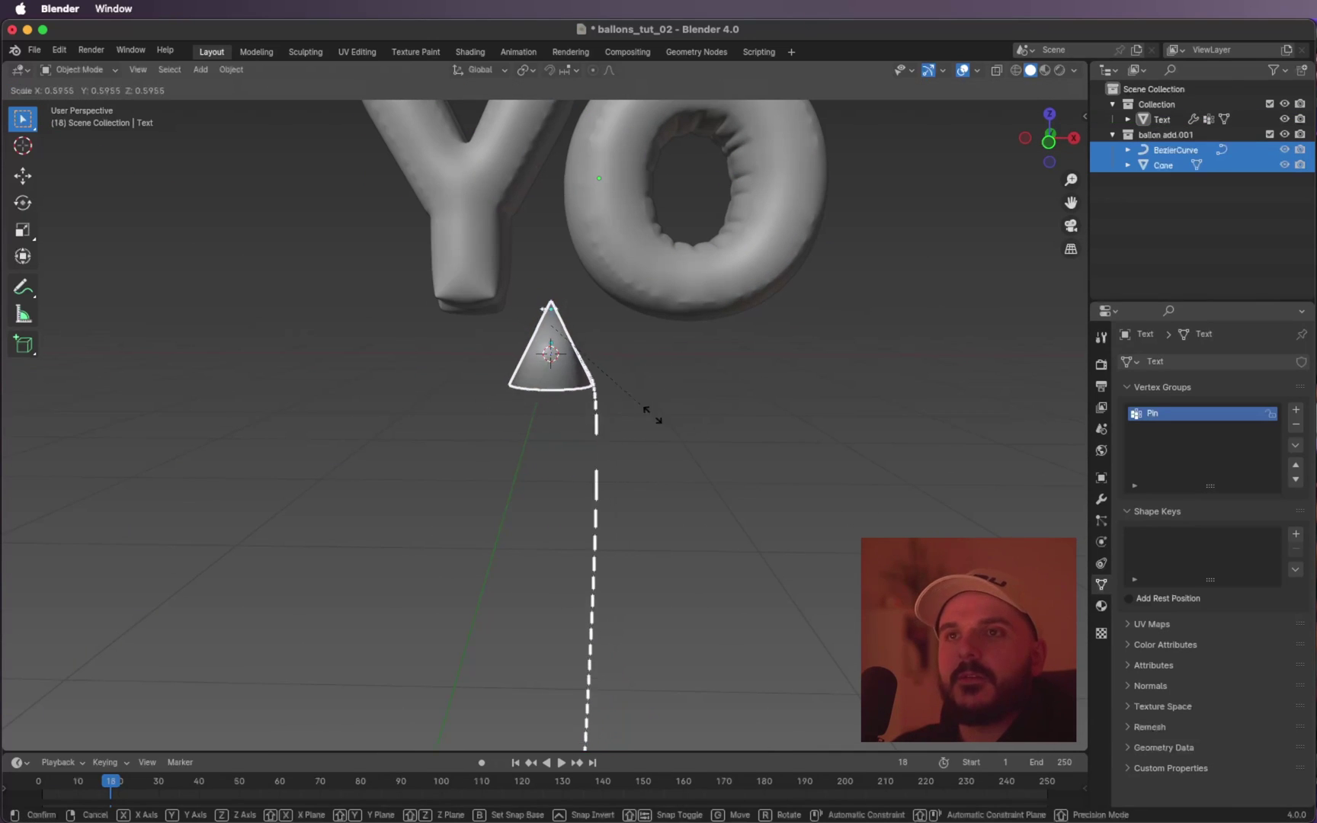
left_click(583, 346)
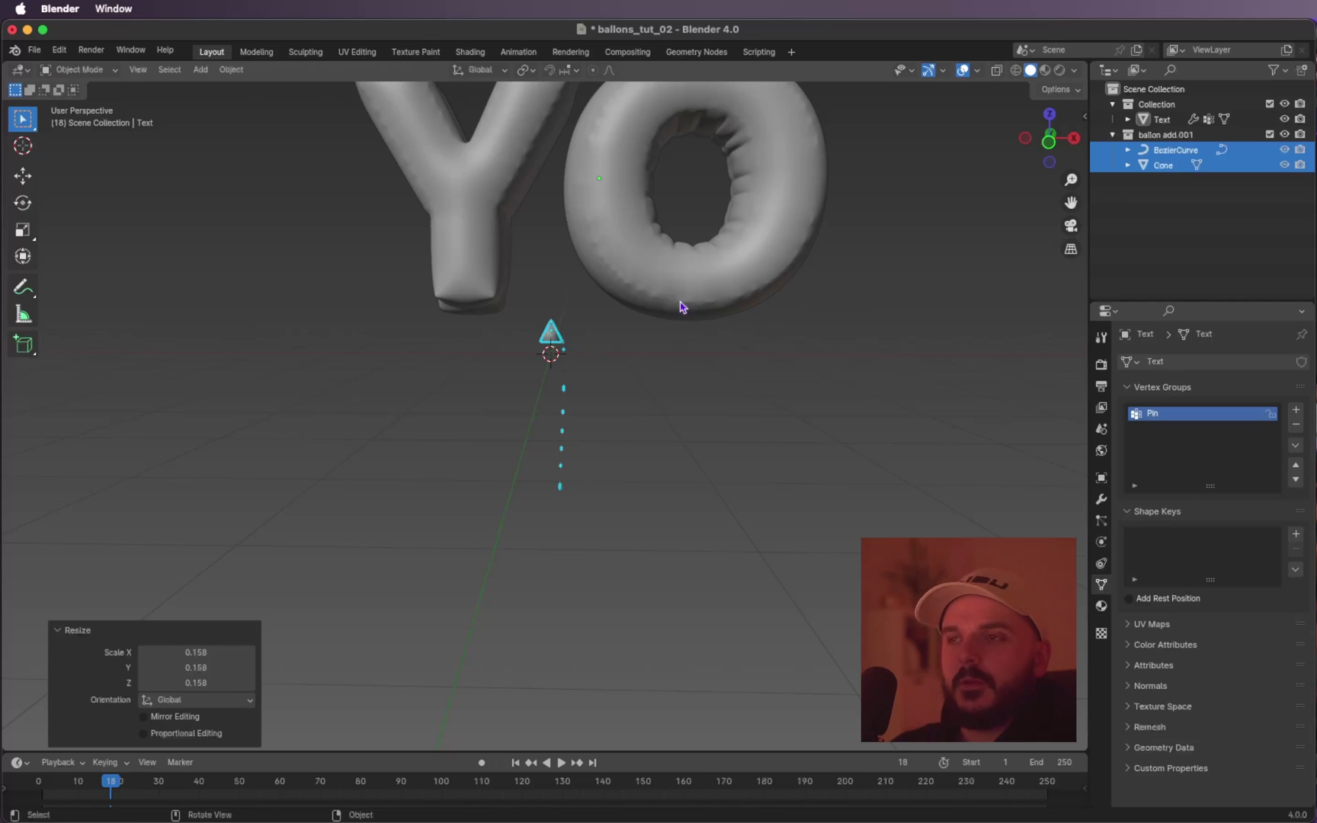
In the front view, move the cone and string about 1.13 m along negative X so they sit directly beneath the Y.
left_click(1050, 143)
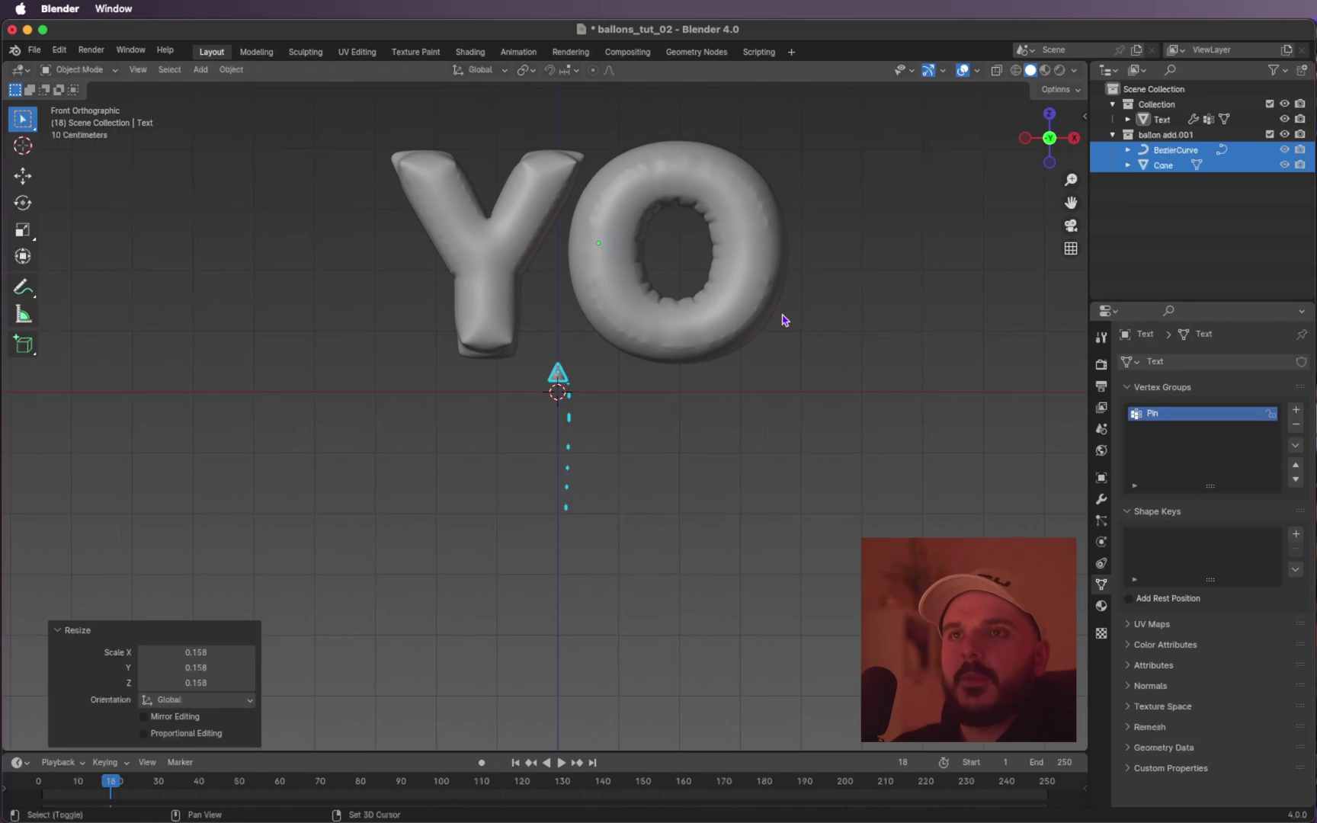
key("g")
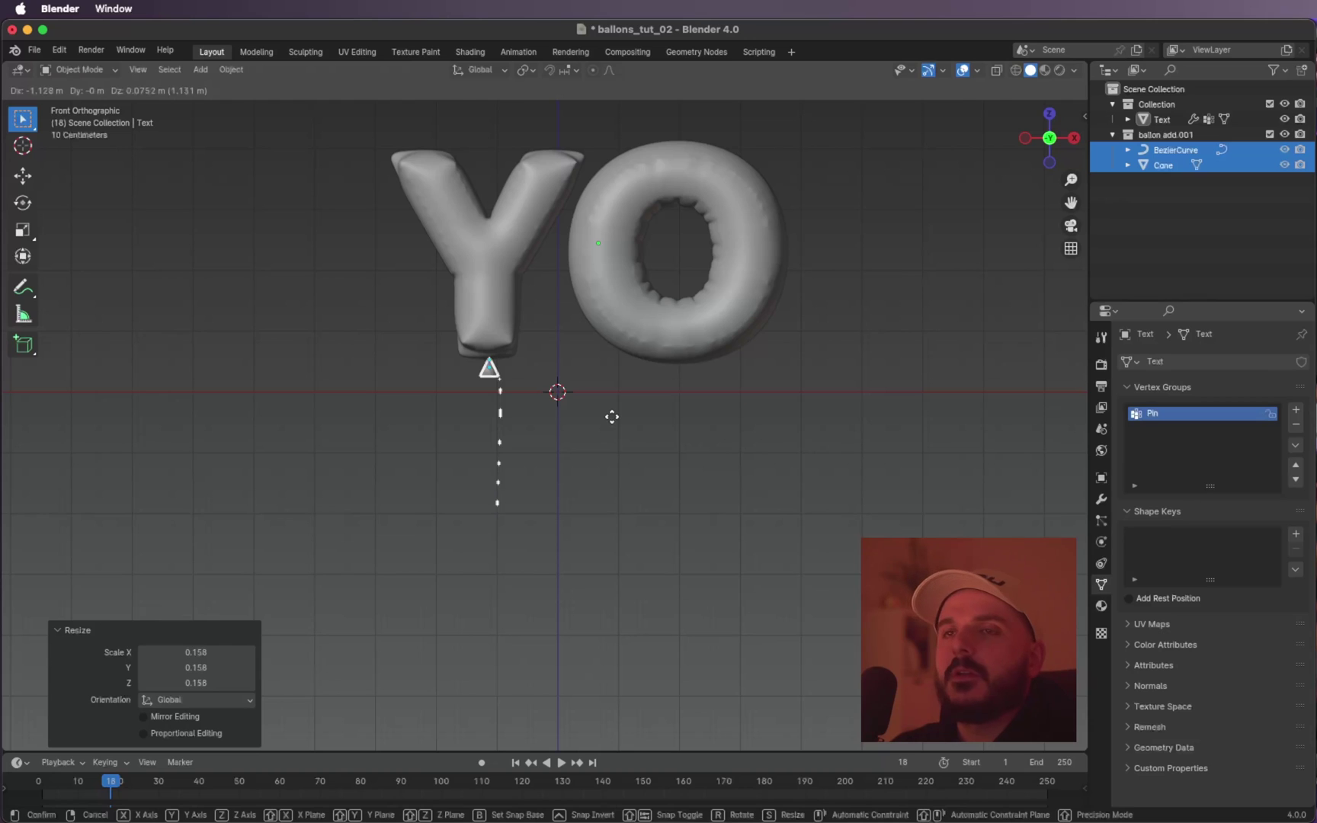
left_click(612, 416)
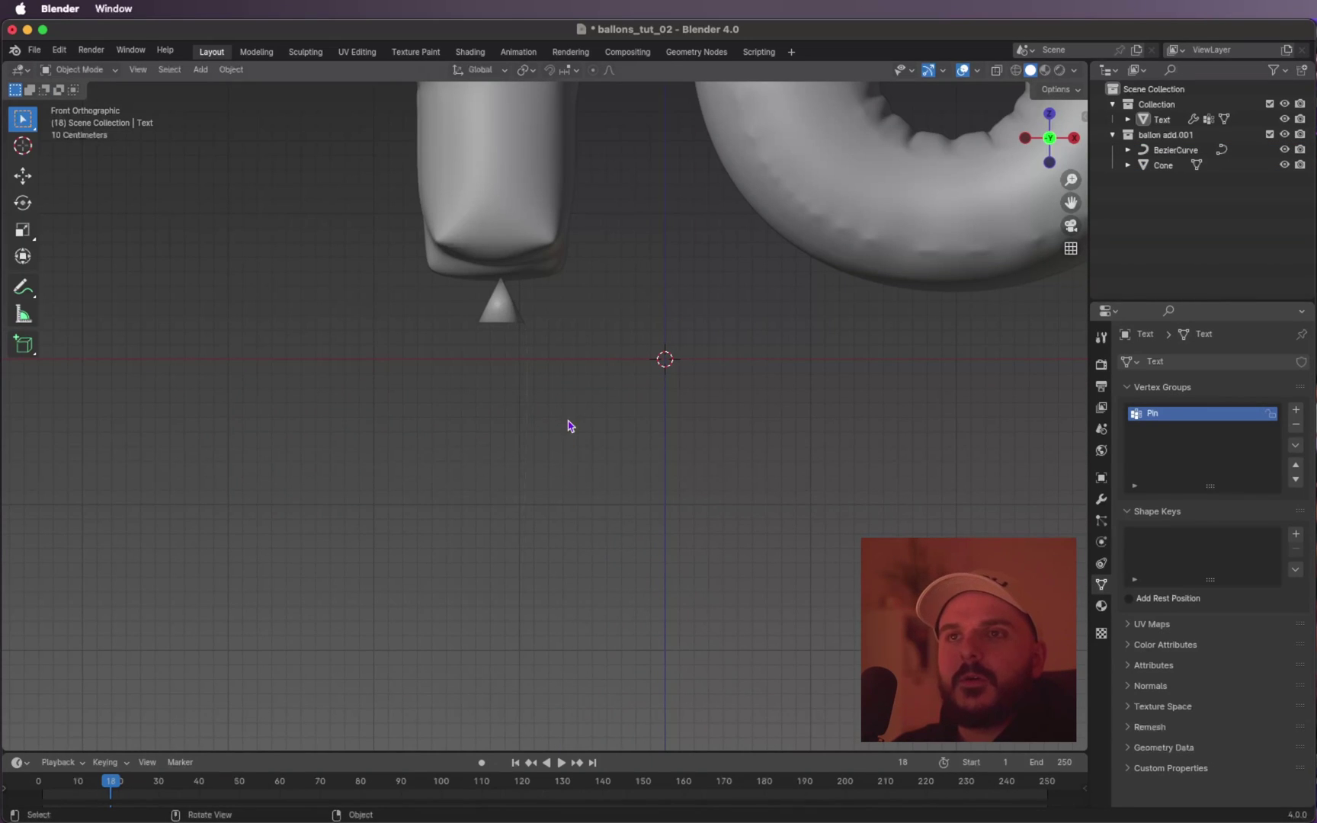
Set the string curve's bevel depth to 0.035 m.
left_click(497, 486)
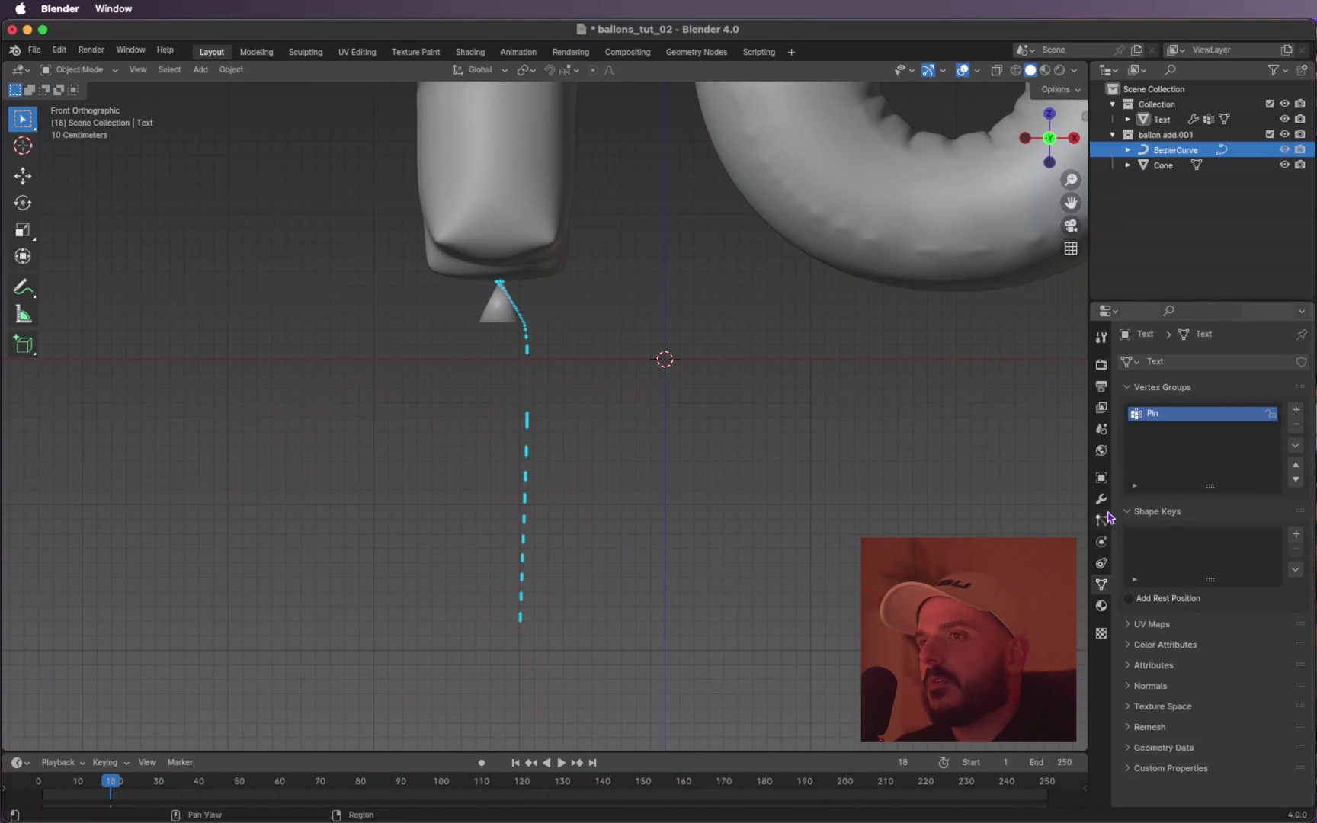
left_click(1101, 609)
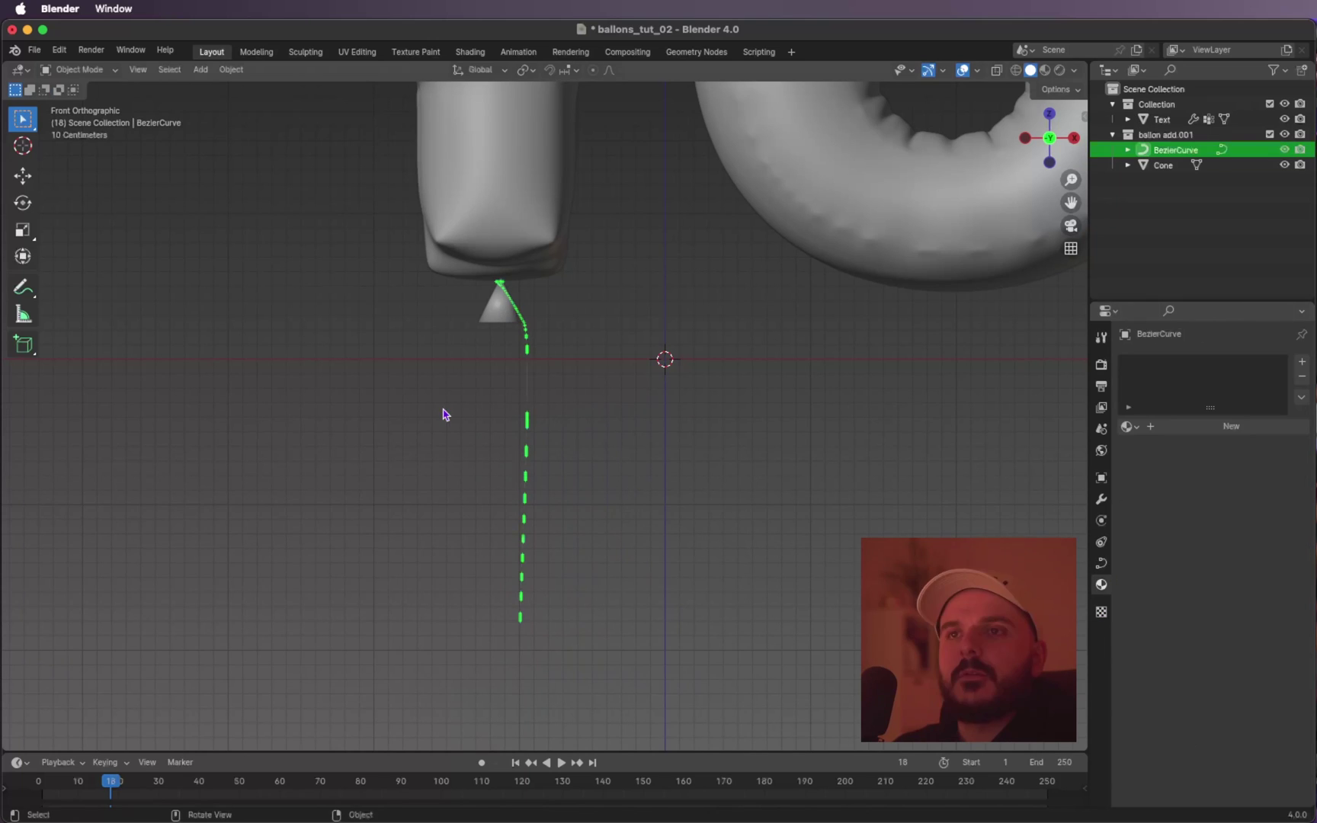
left_click(1101, 564)
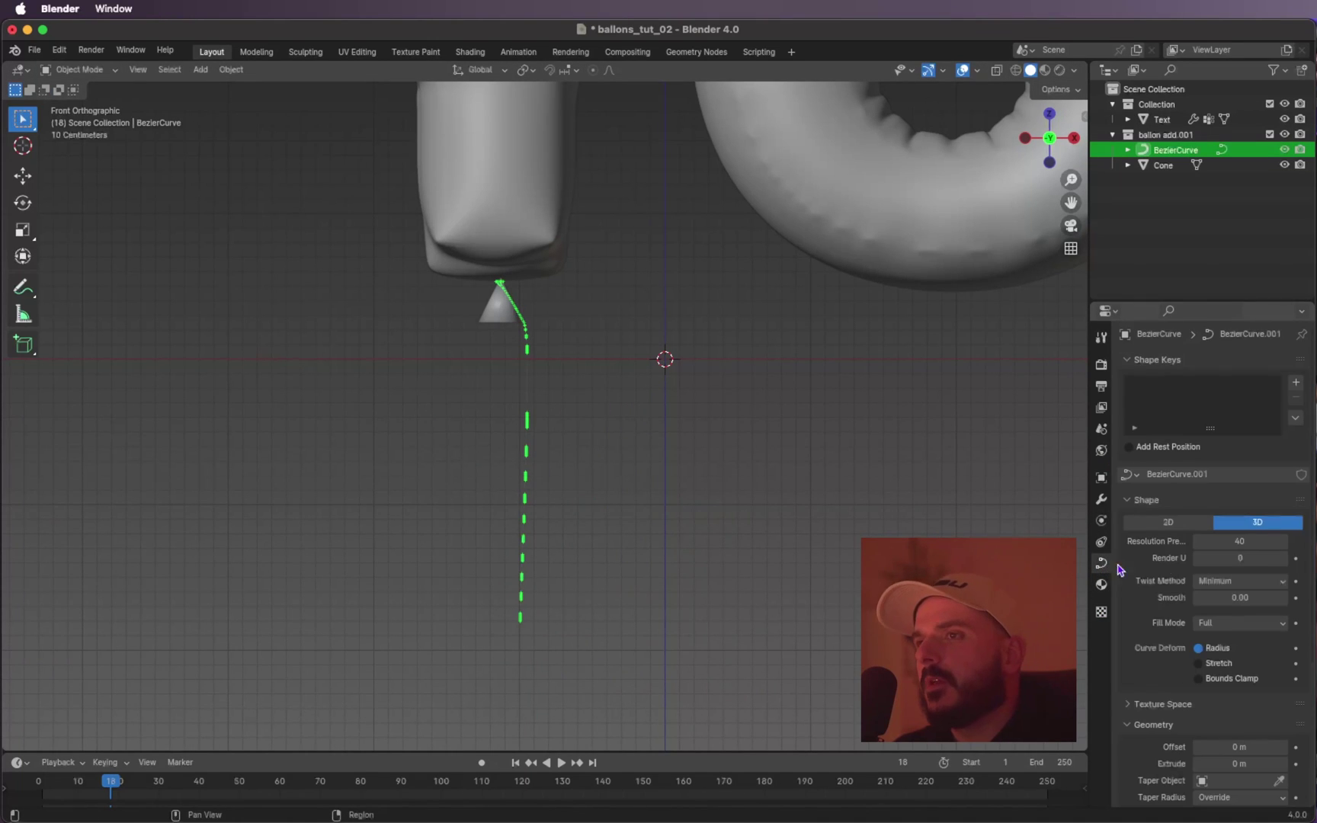
scroll(1220, 625, "down", 6)
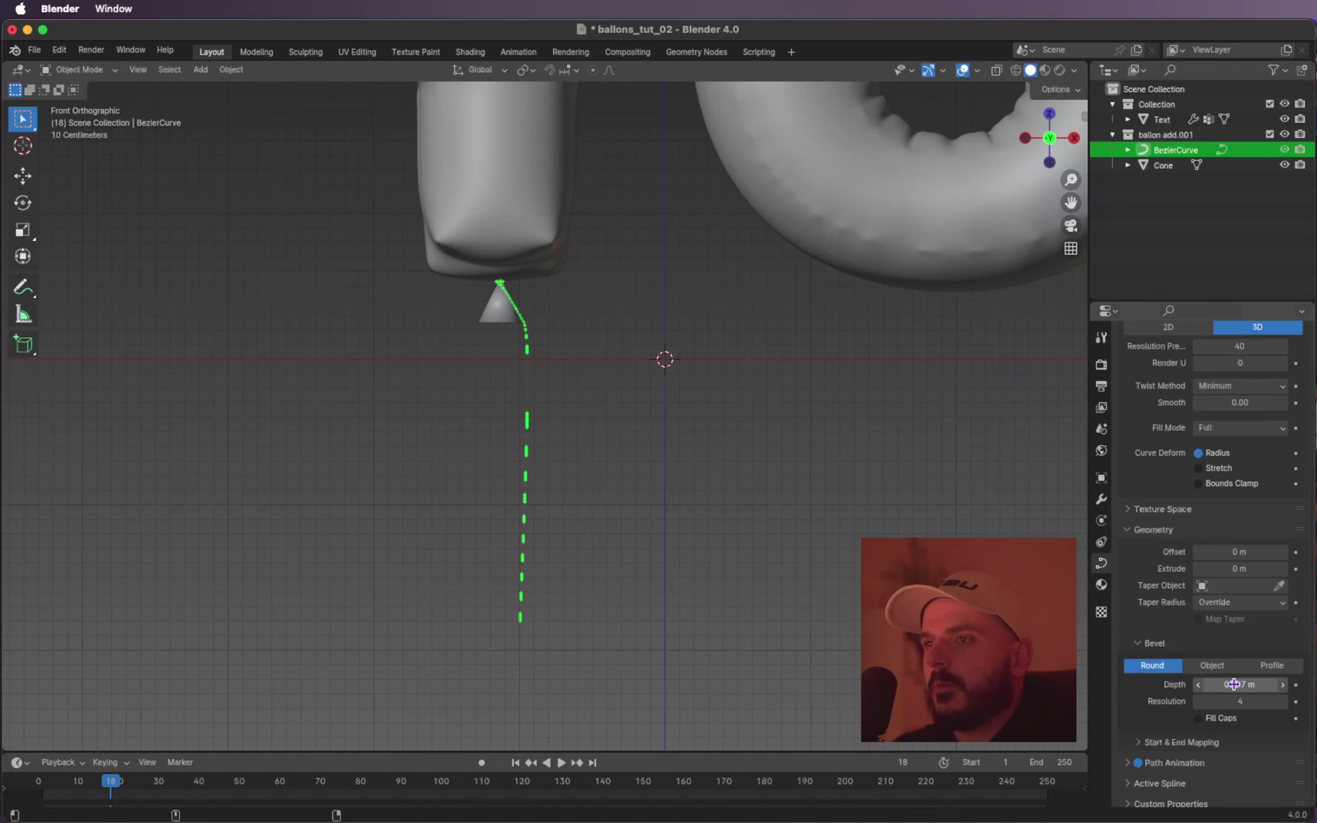
left_click_drag(1239, 684, 1208, 684)
scroll(580, 482, "up", 3)
scroll(579, 480, "left", 3, "shift")
scroll(580, 481, "up", 3)
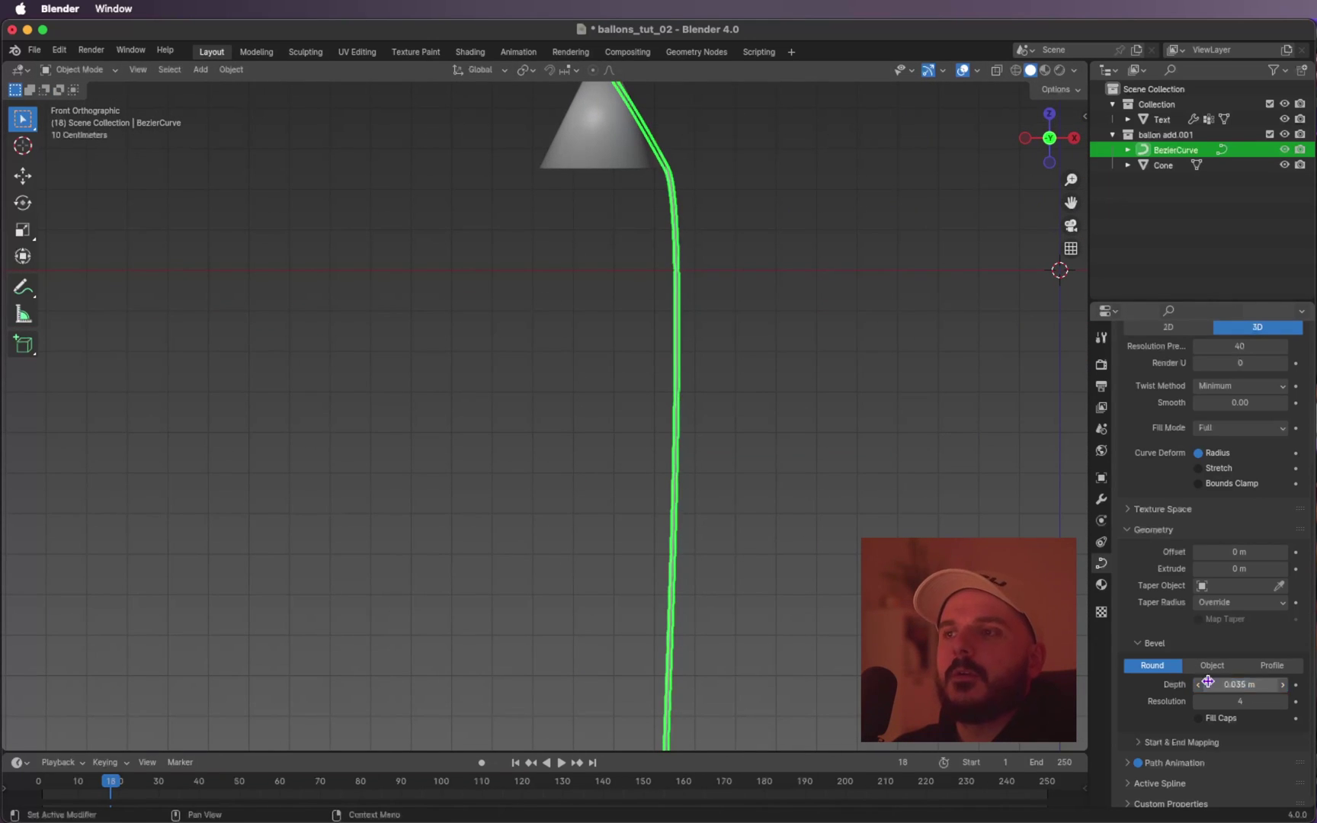
left_click(779, 473)
Duplicate the cone and string, and place the copies beneath the O, about 3.14 m along X from the originals.
scroll(779, 473, "down", 8)
middle_click_drag(496, 533, 467, 545)
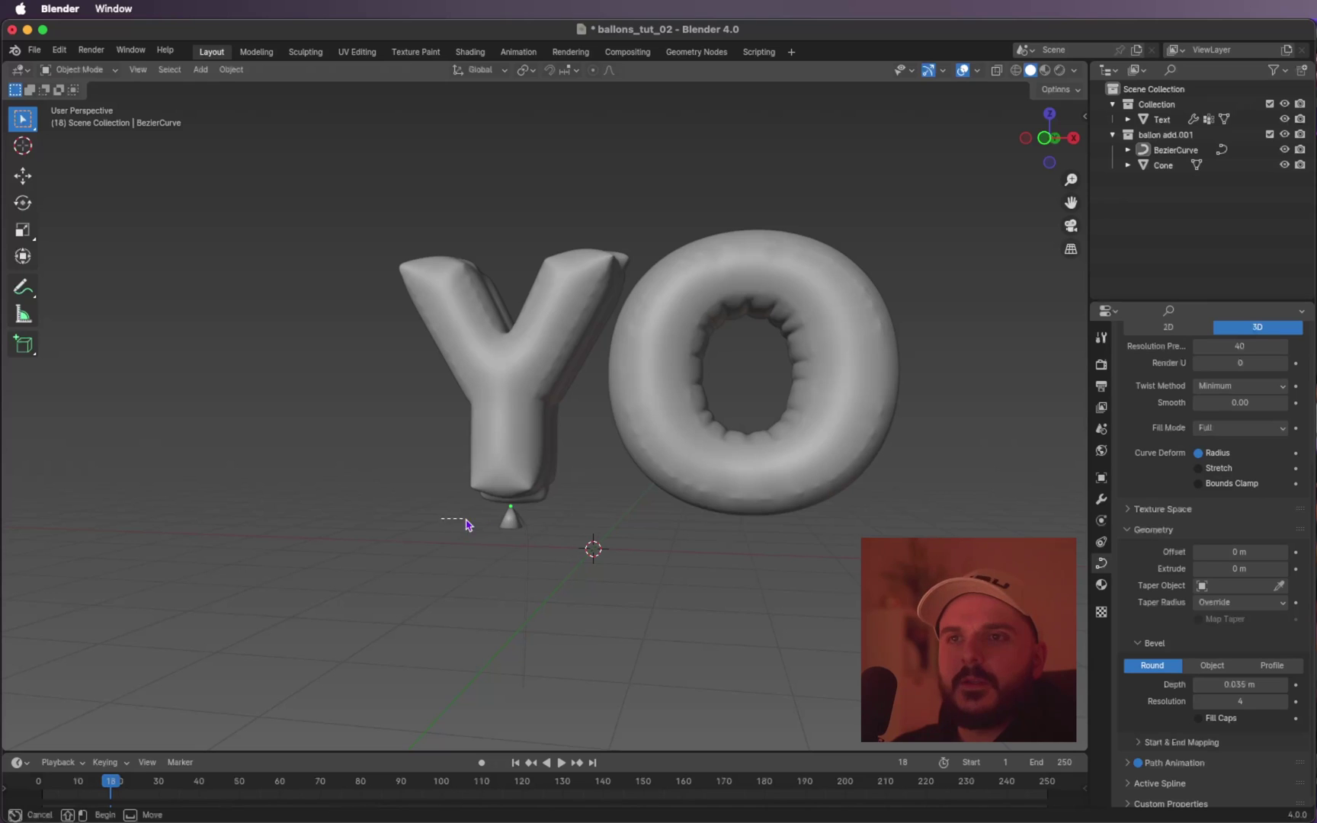
left_click_drag(440, 517, 558, 581)
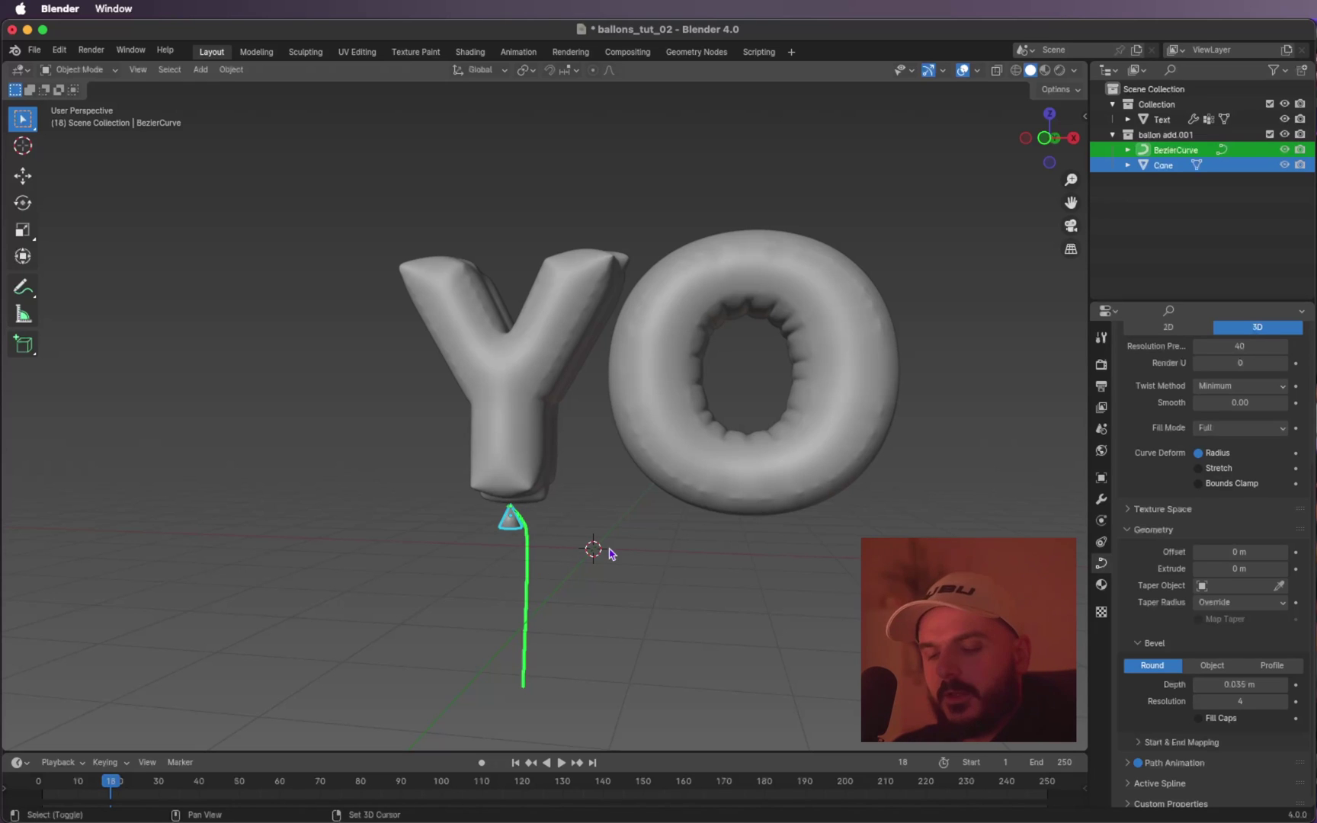
key("shift+d")
right_click(689, 471)
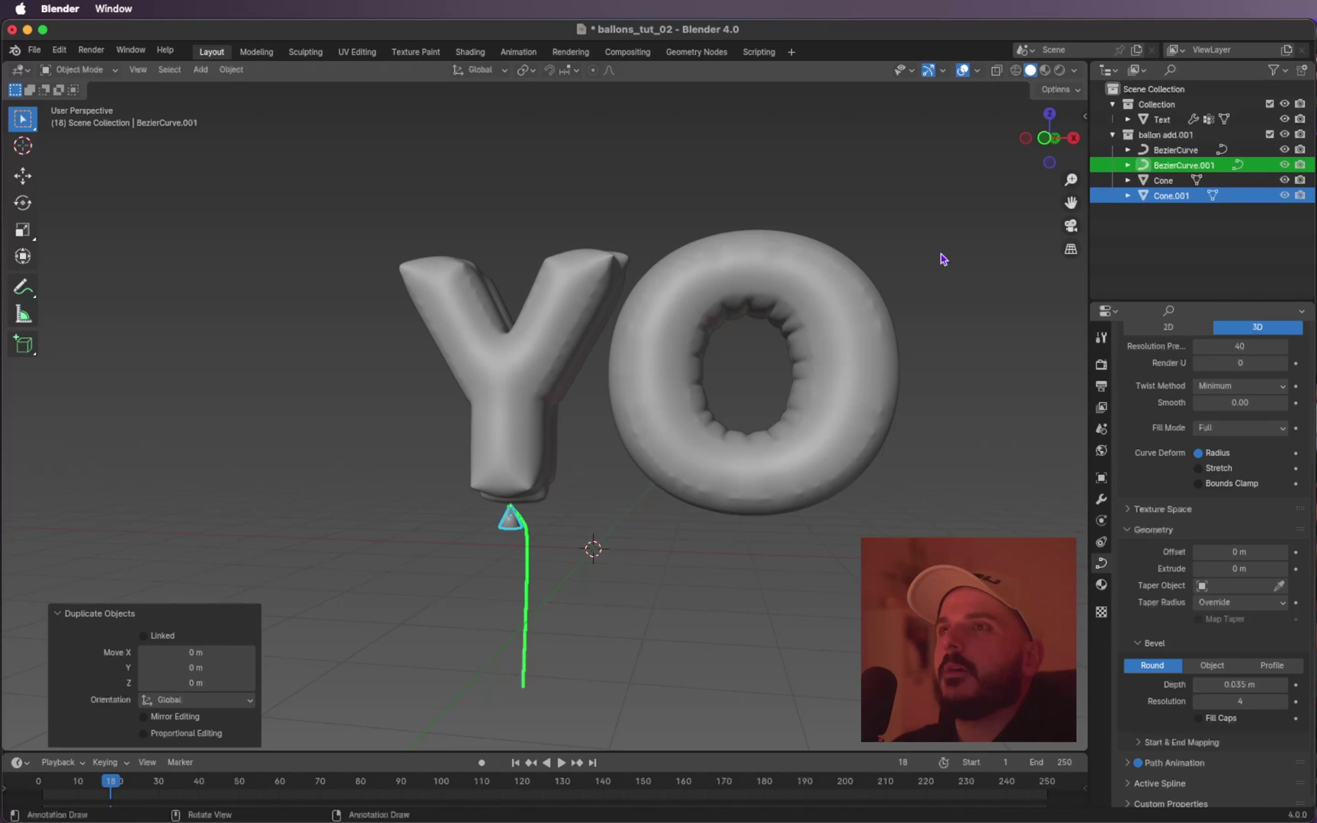
left_click(1043, 138)
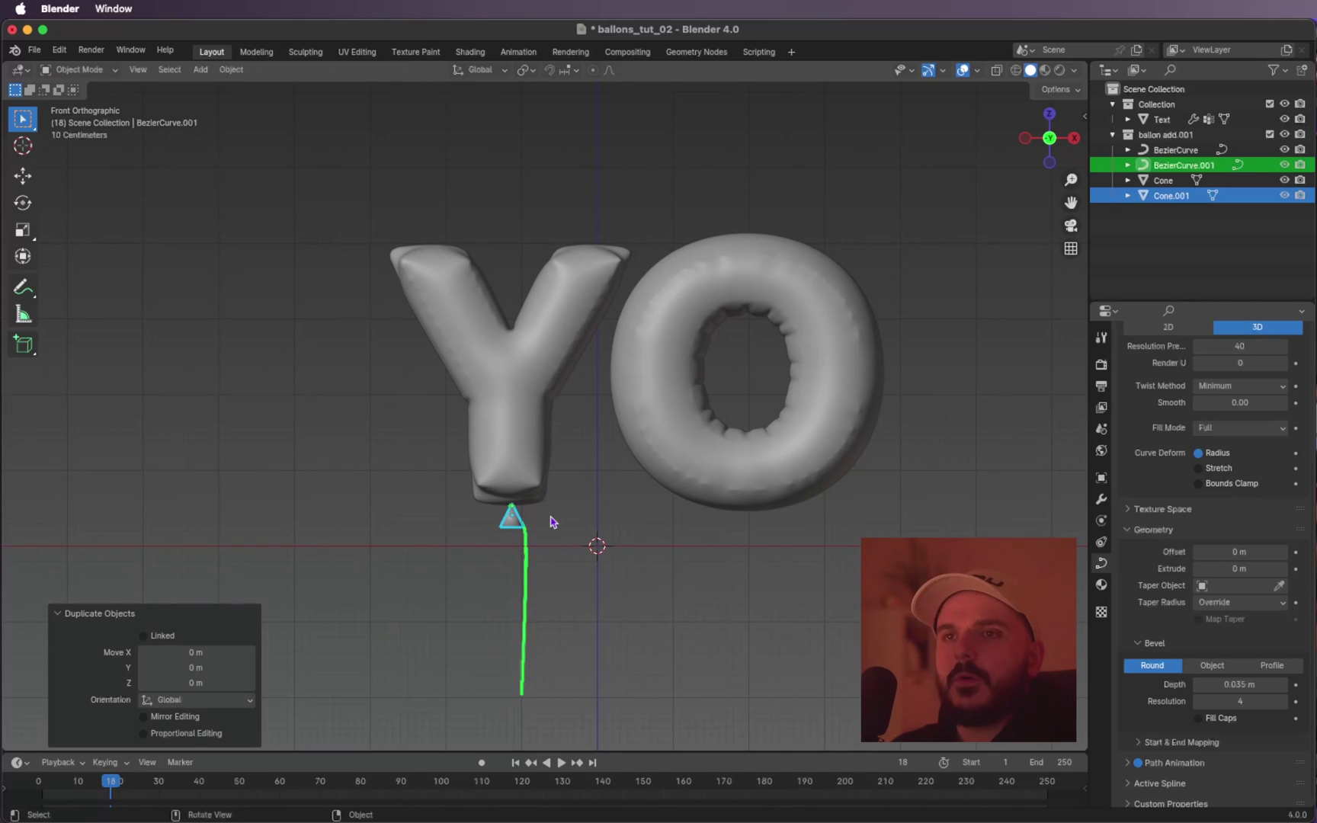
key("g")
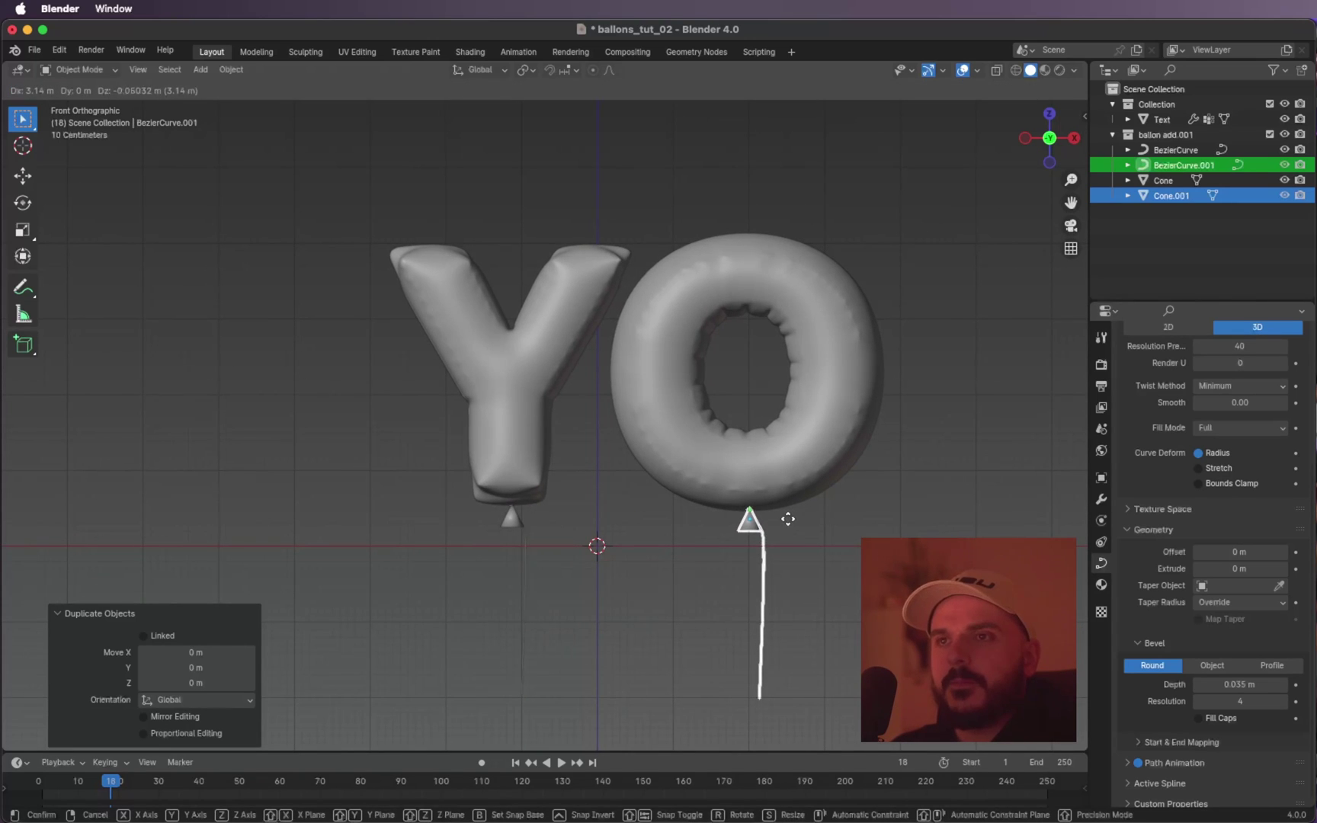
left_click(788, 520)
In the right view, move both cones and both strings about 0.25 m along Y to centre them under the letters' thickness.
middle_click_drag(793, 529, 705, 529)
left_click(1069, 139)
left_click(1175, 151)
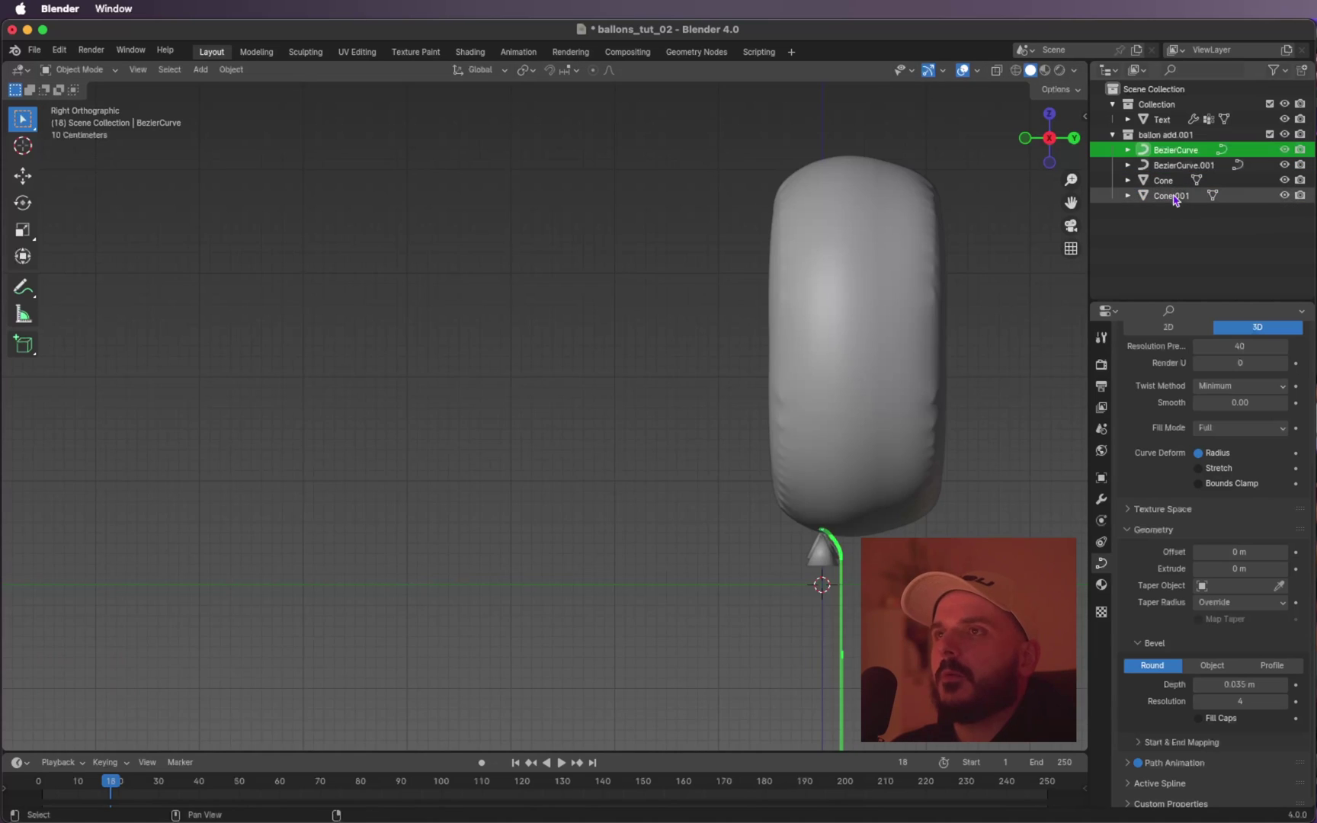
left_click(1174, 197, "shift")
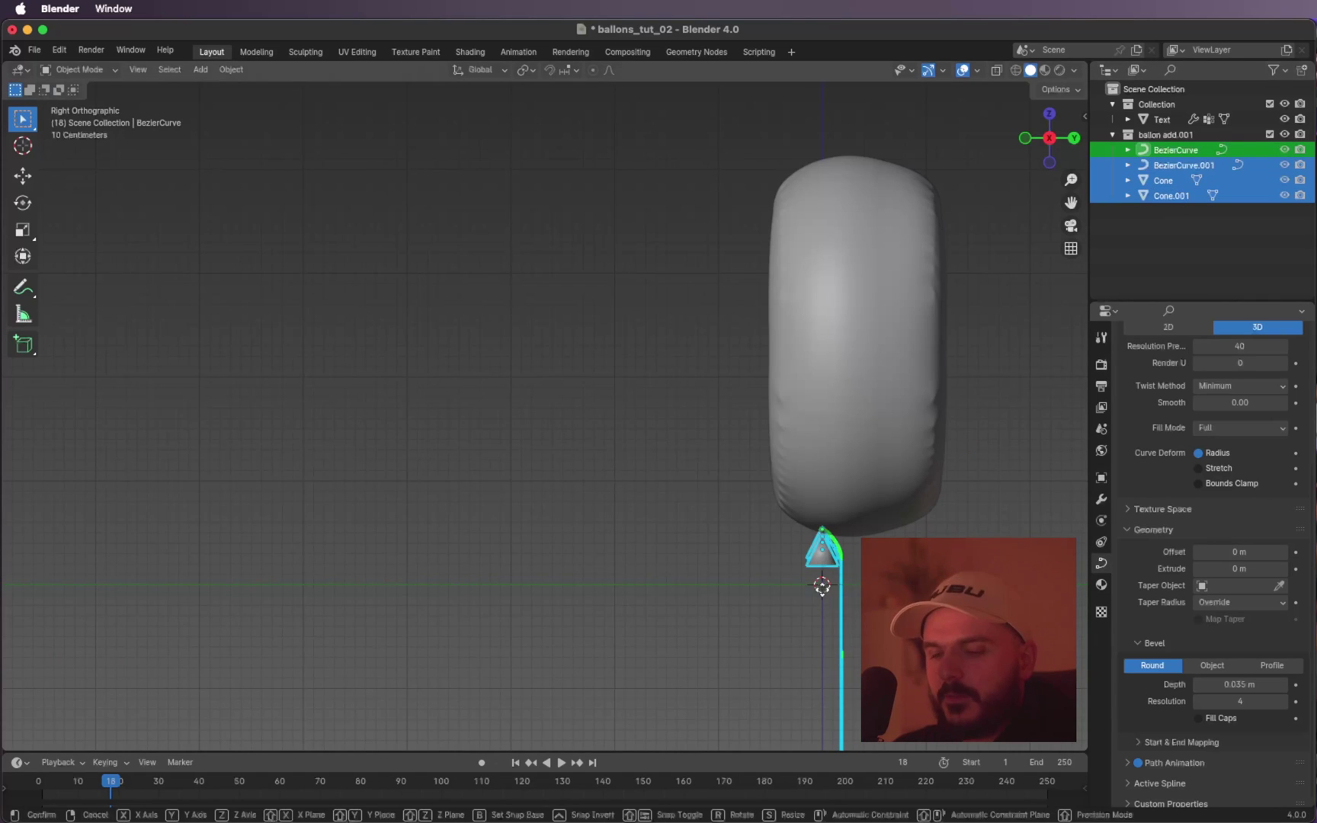
key("g")
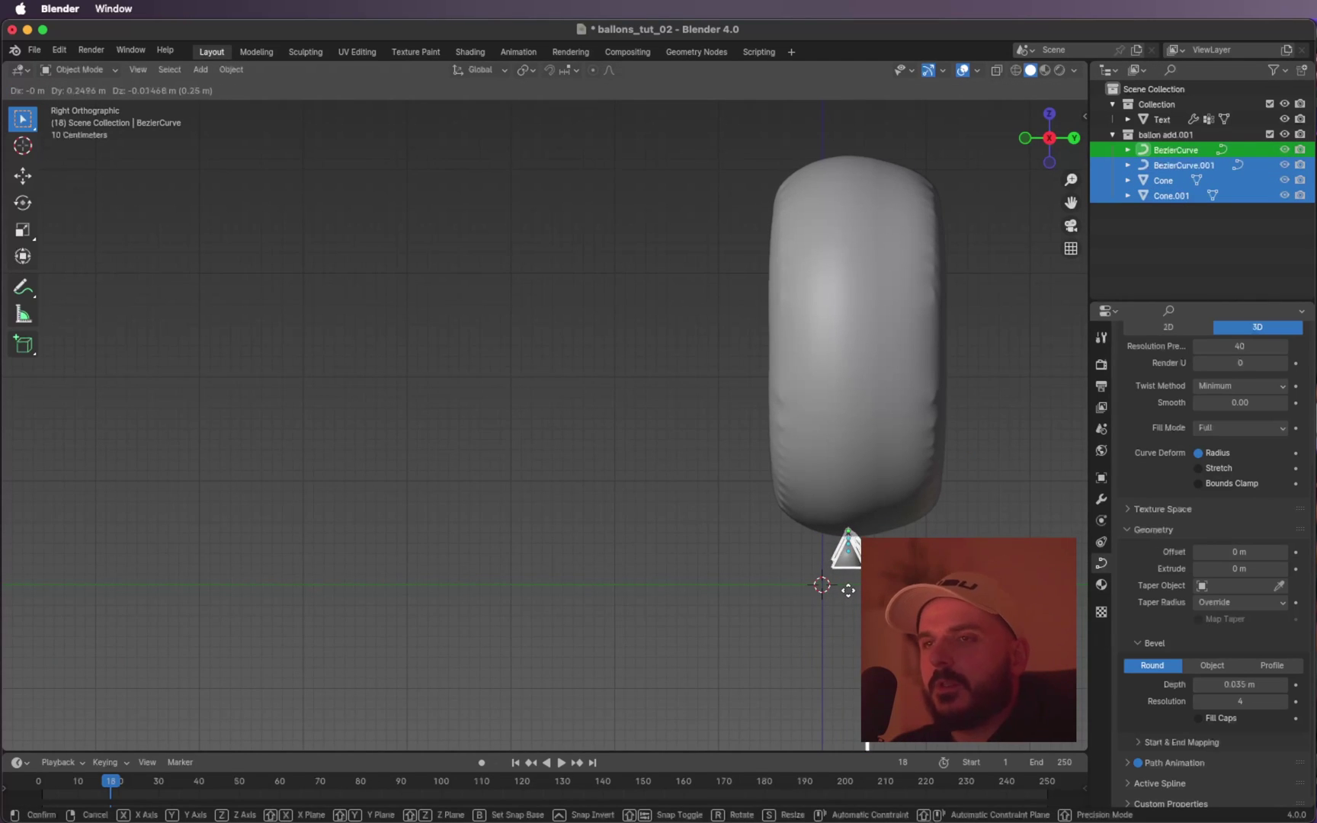
left_click(848, 590)
middle_click_drag(848, 591, 851, 596)
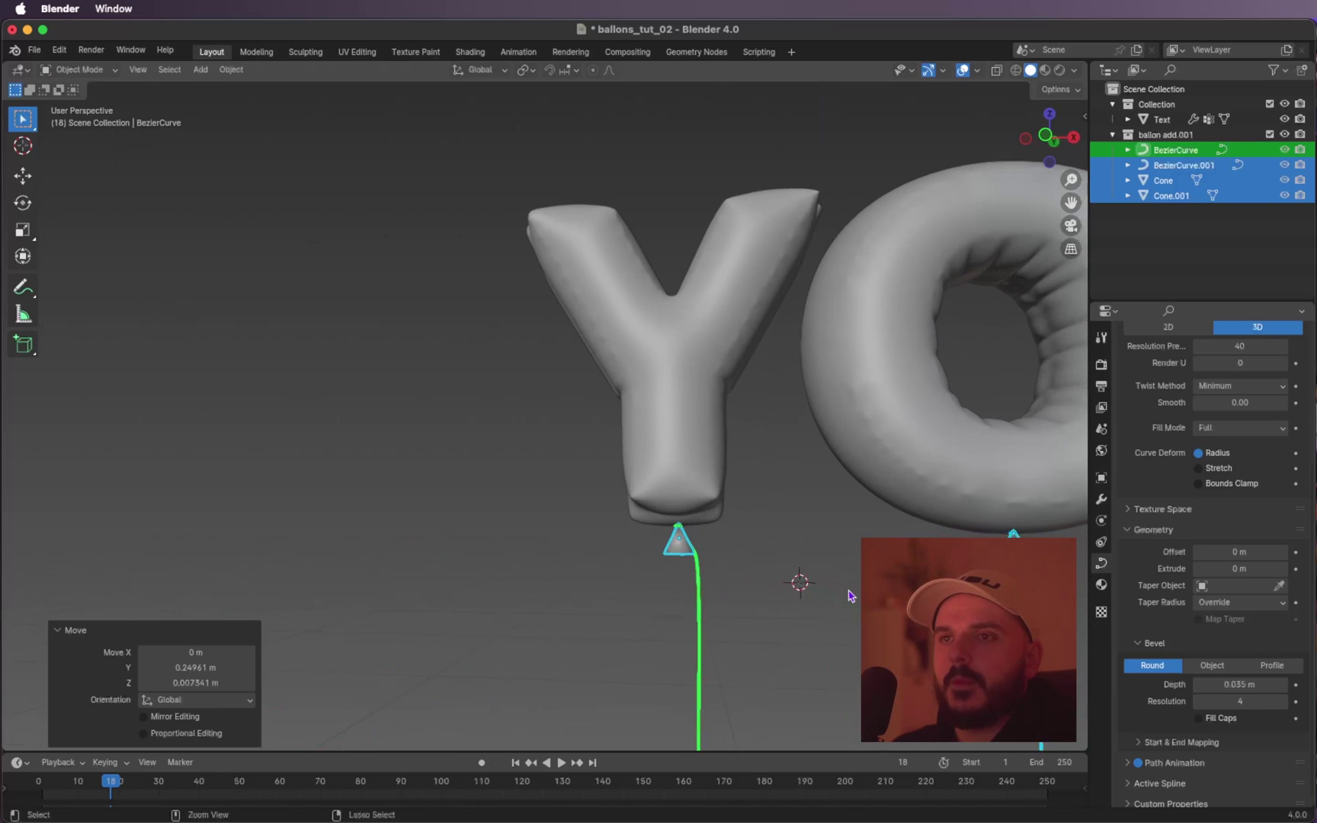
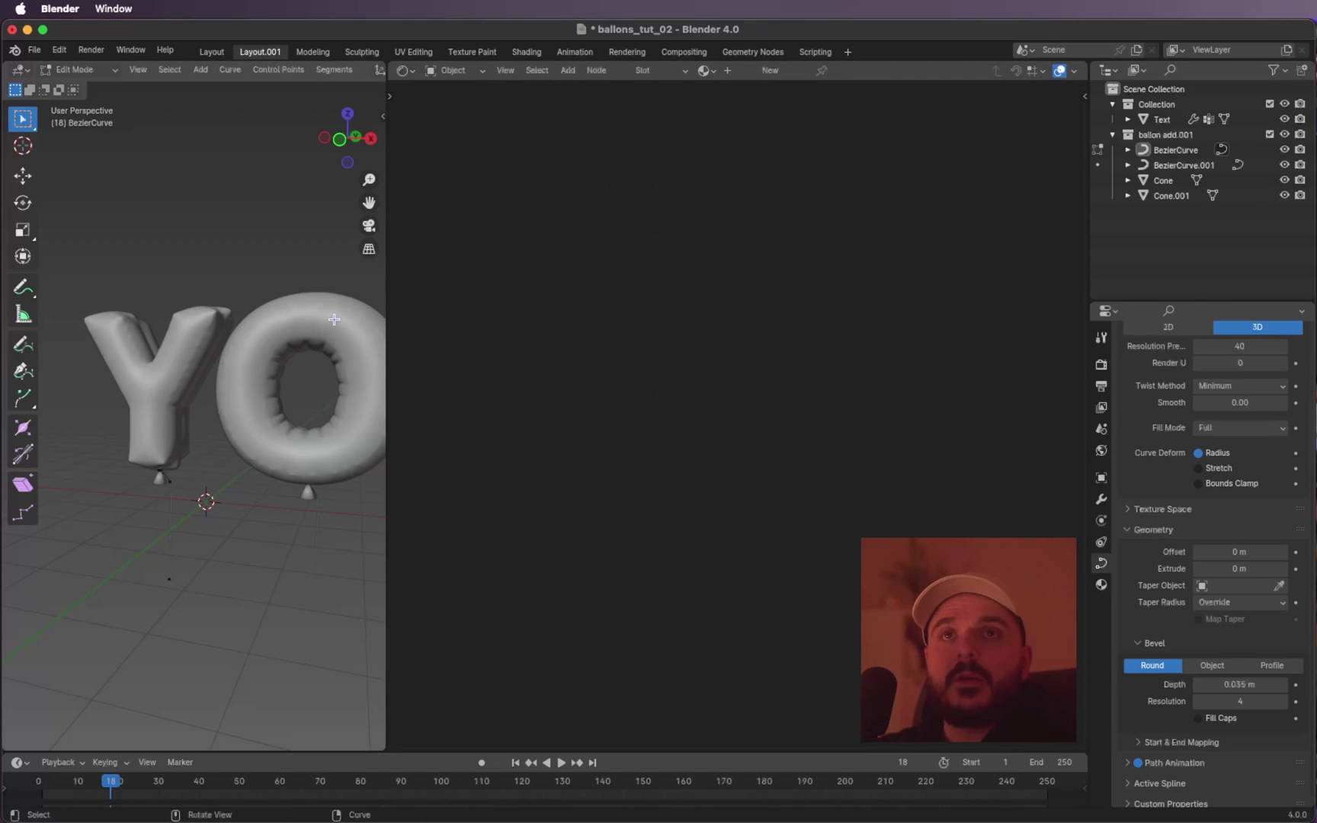
Return to Object Mode and add a new material to the balloon text.
key("Tab")
left_click(335, 328)
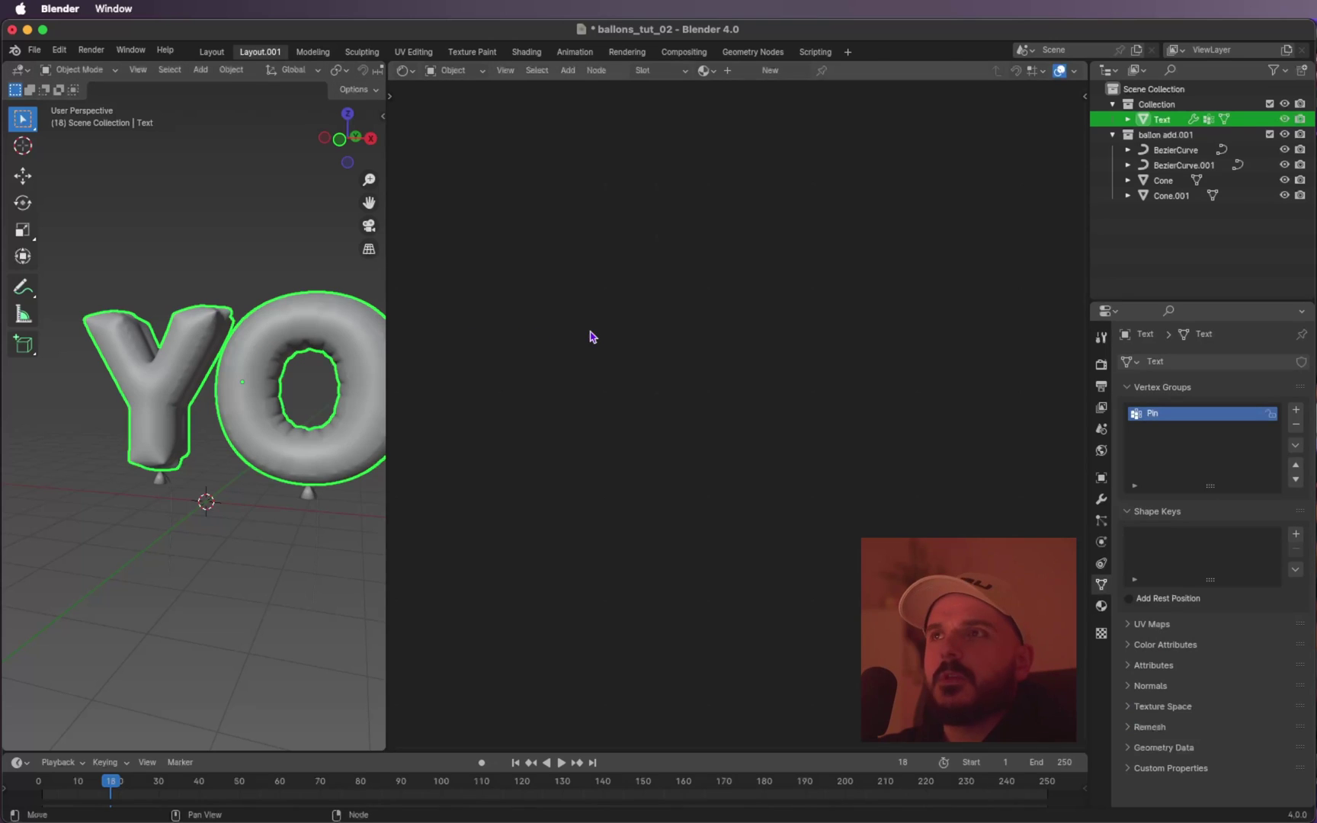
left_click(1101, 605)
left_click(1198, 429)
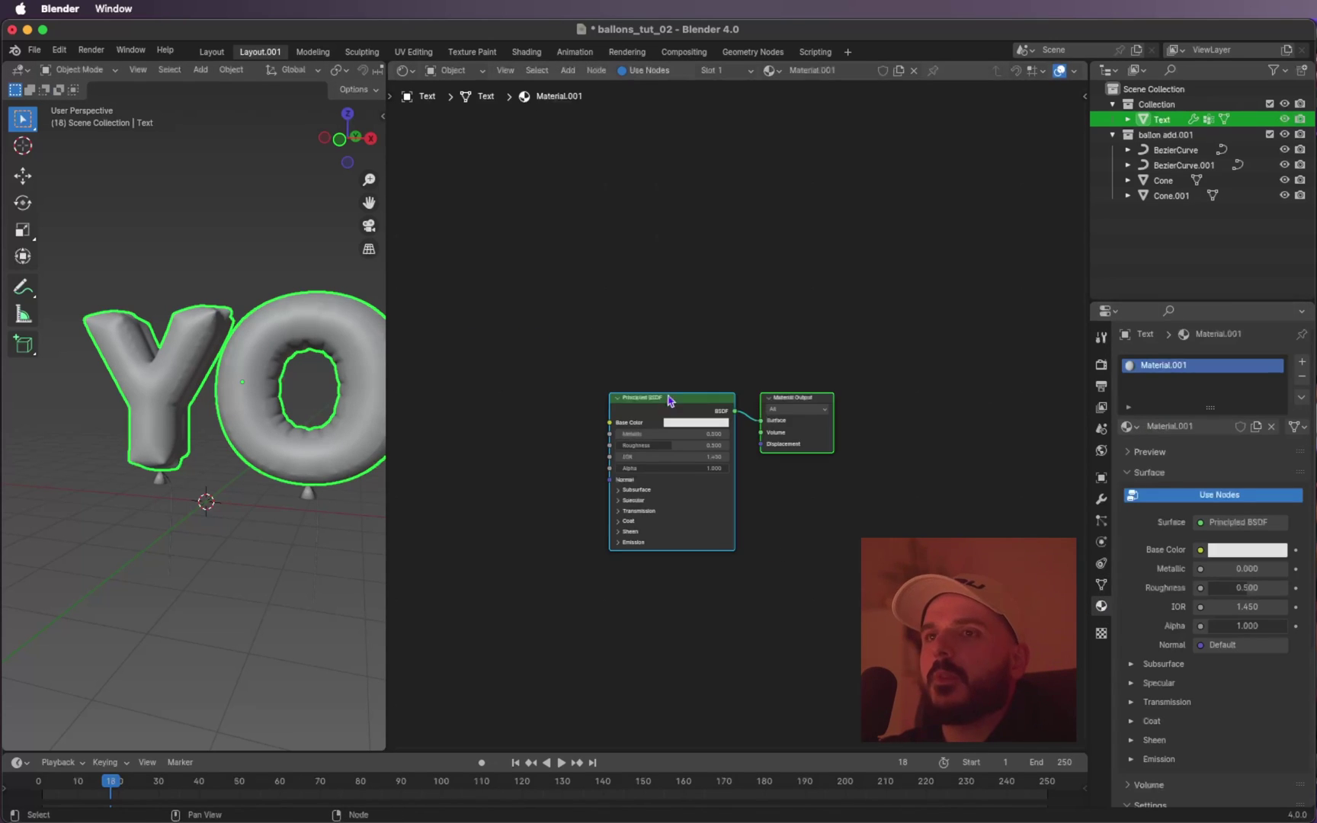
Set the text material's Principled BSDF to Metallic 1 and Roughness 0.2.
scroll(602, 489, "up", 5)
scroll(602, 489, "left", 3)
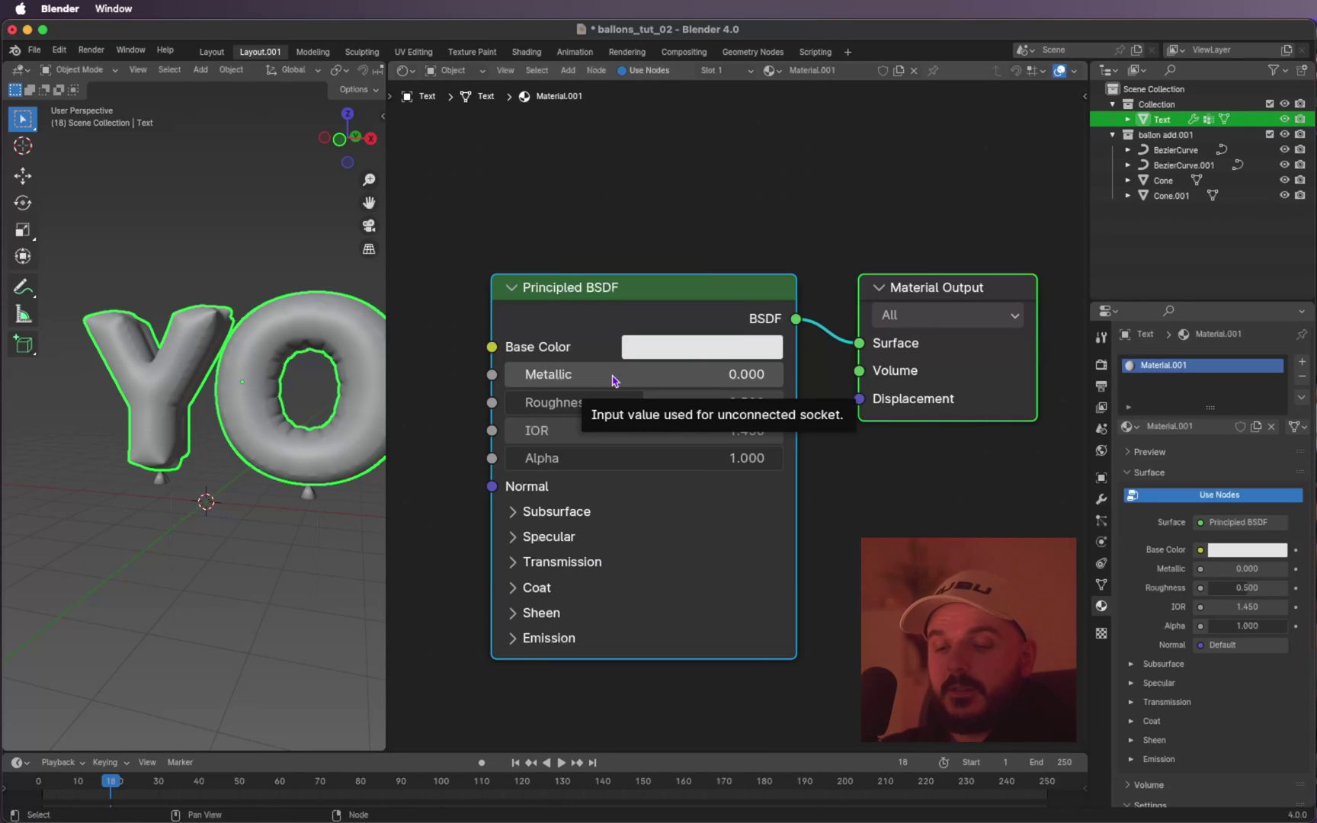
left_click(614, 376)
type("1")
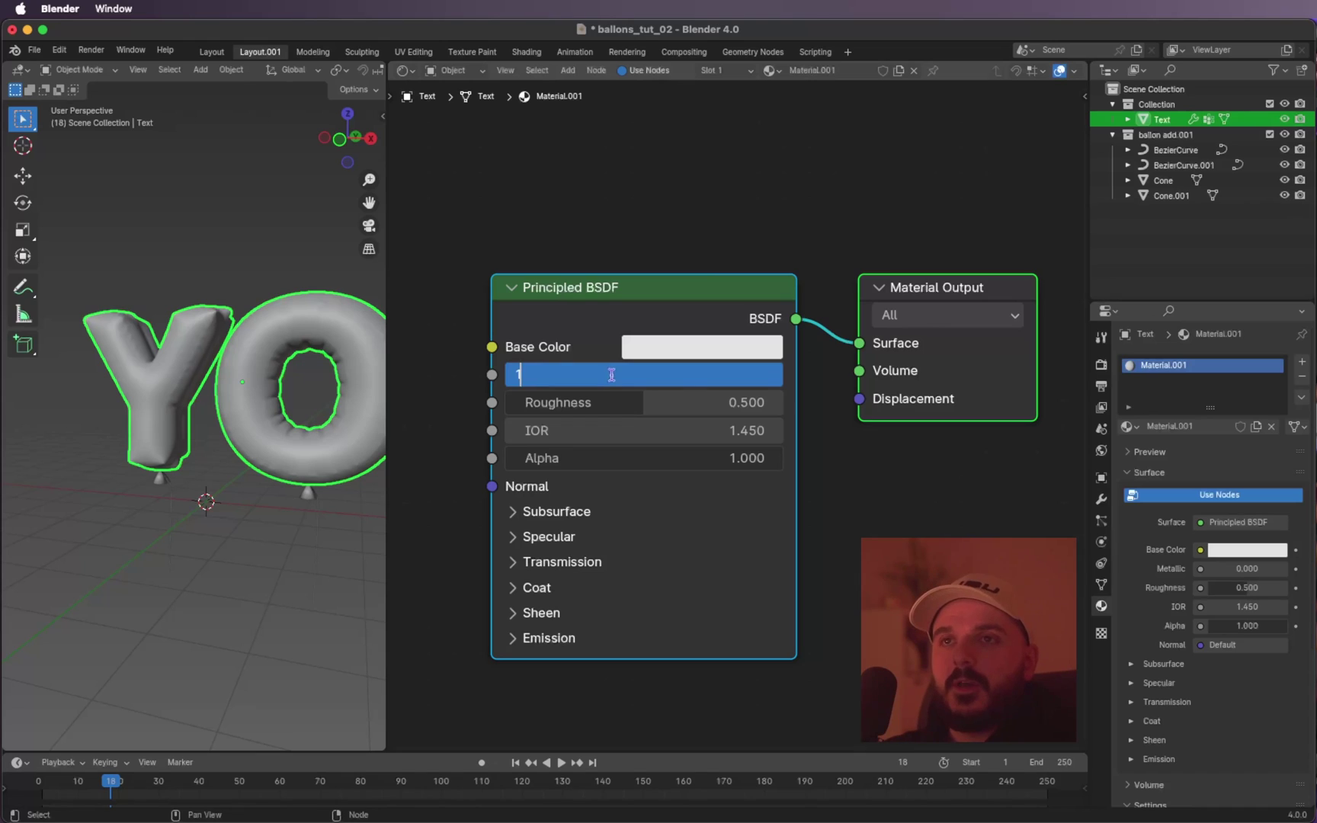
key("Return")
left_click(602, 406)
type(".")
key("Return")
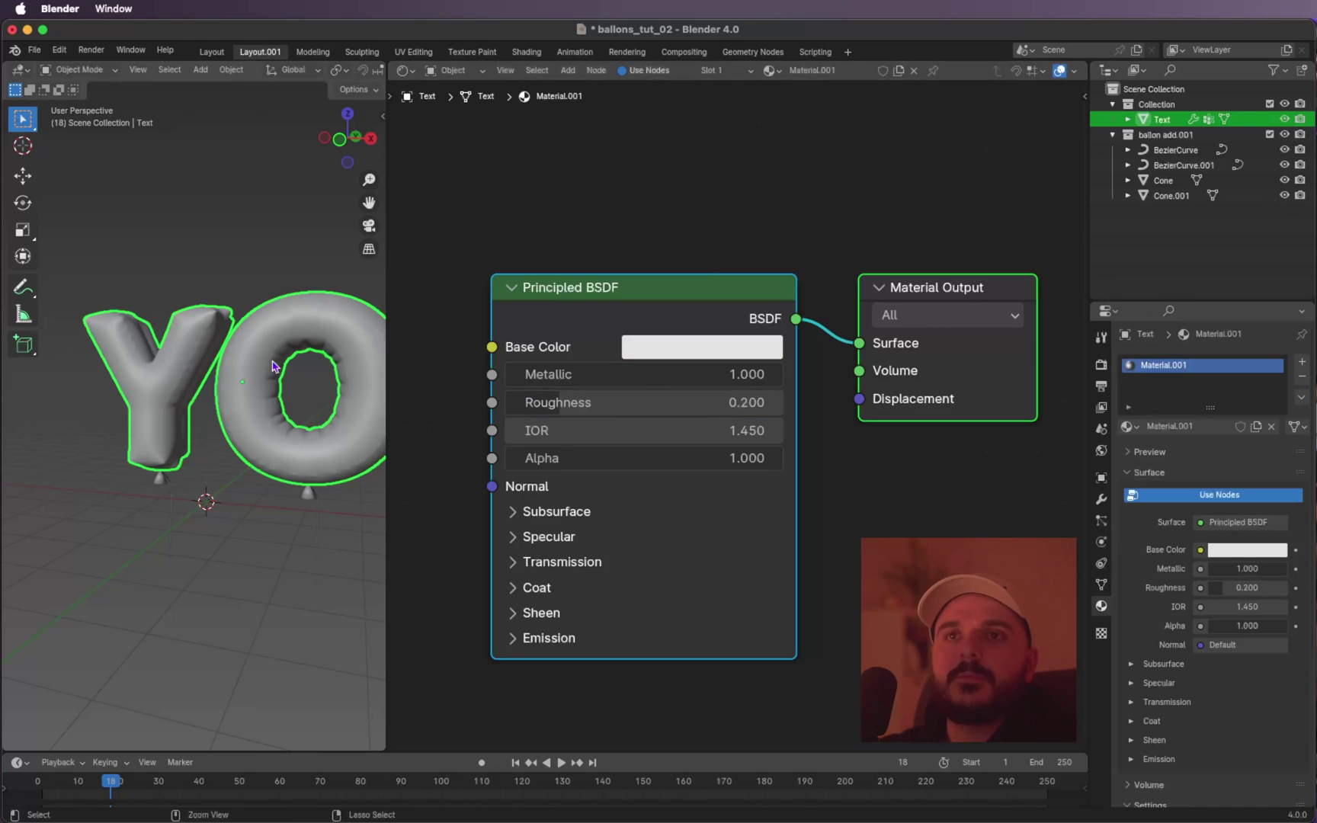
Switch the 3D viewport to Rendered shading.
scroll(272, 360, "down", 2)
key("z")
key("Escape")
key("z")
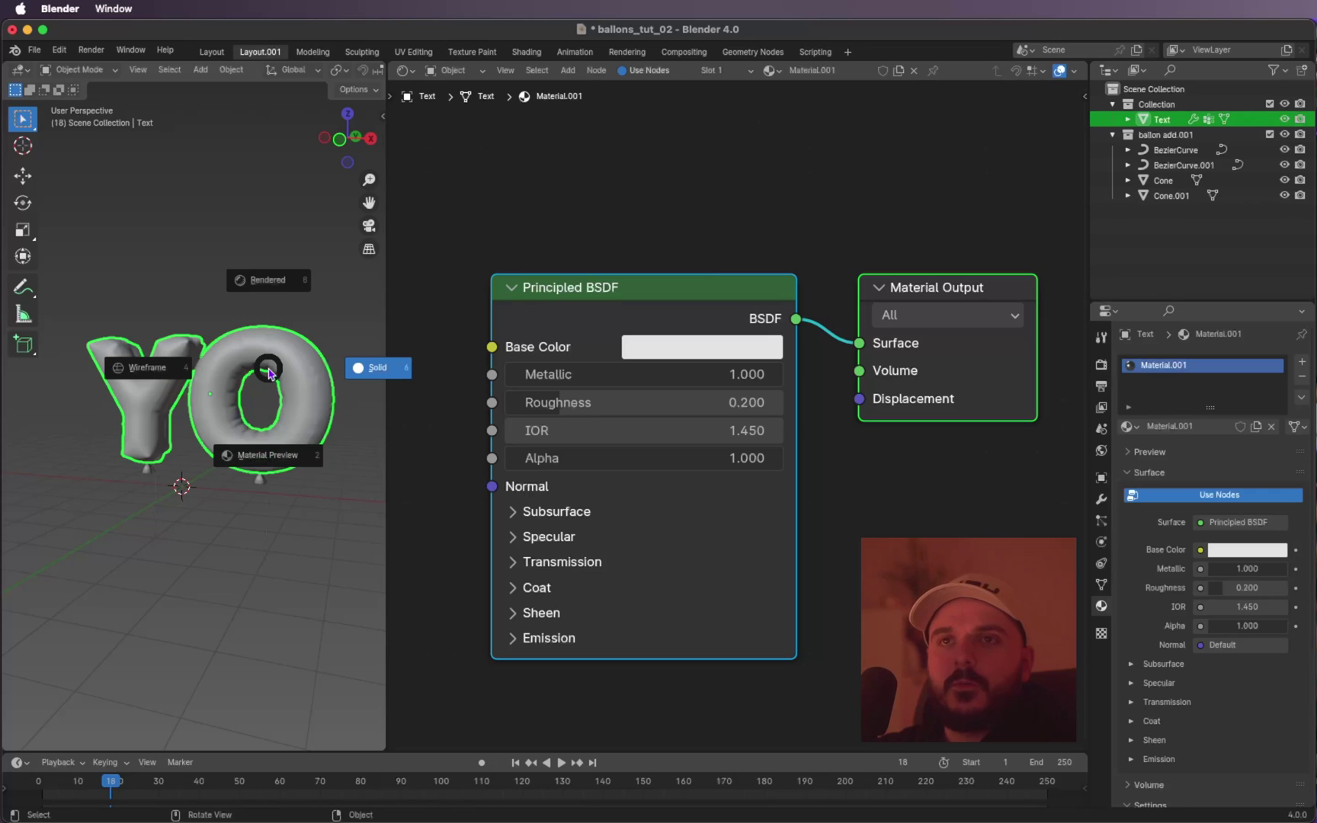
left_click(270, 282)
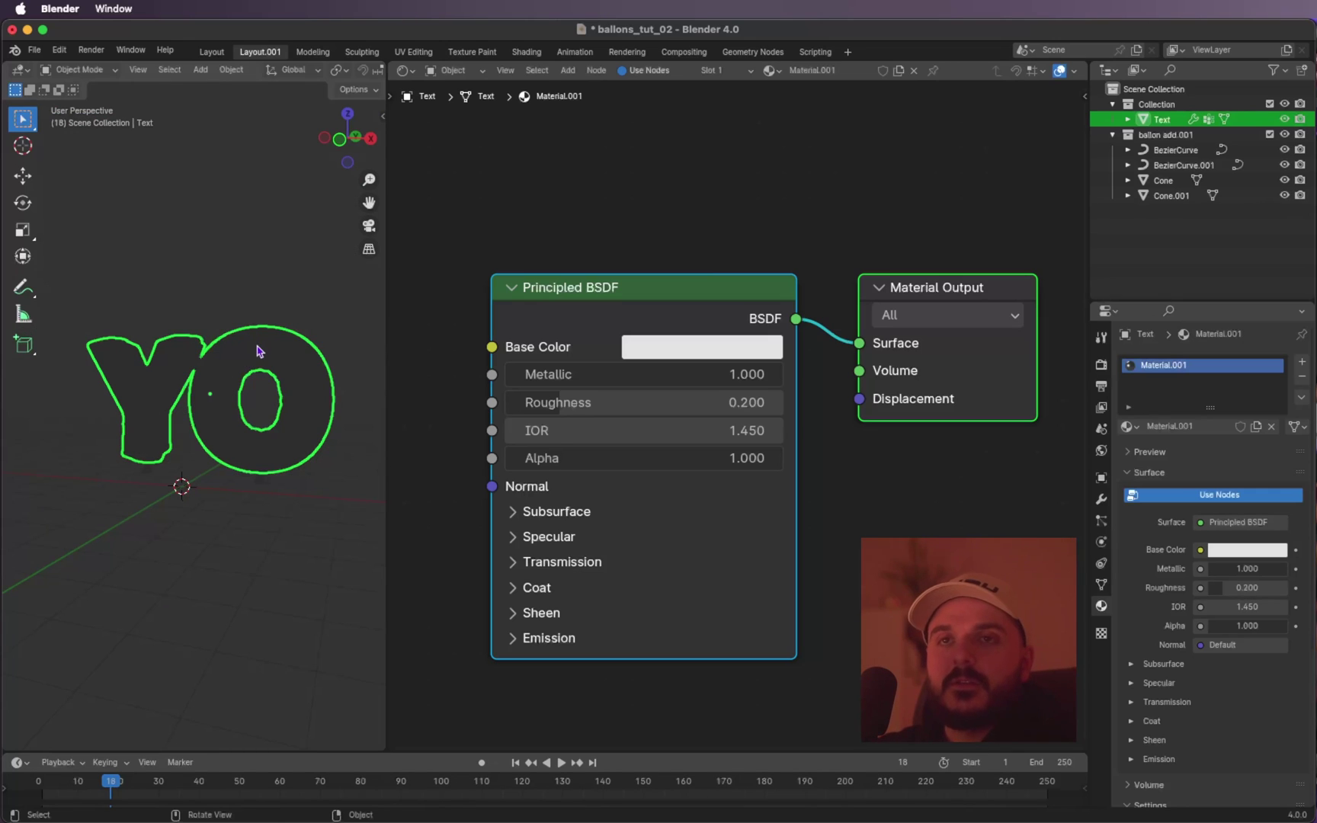
scroll(257, 350, "up", 2)
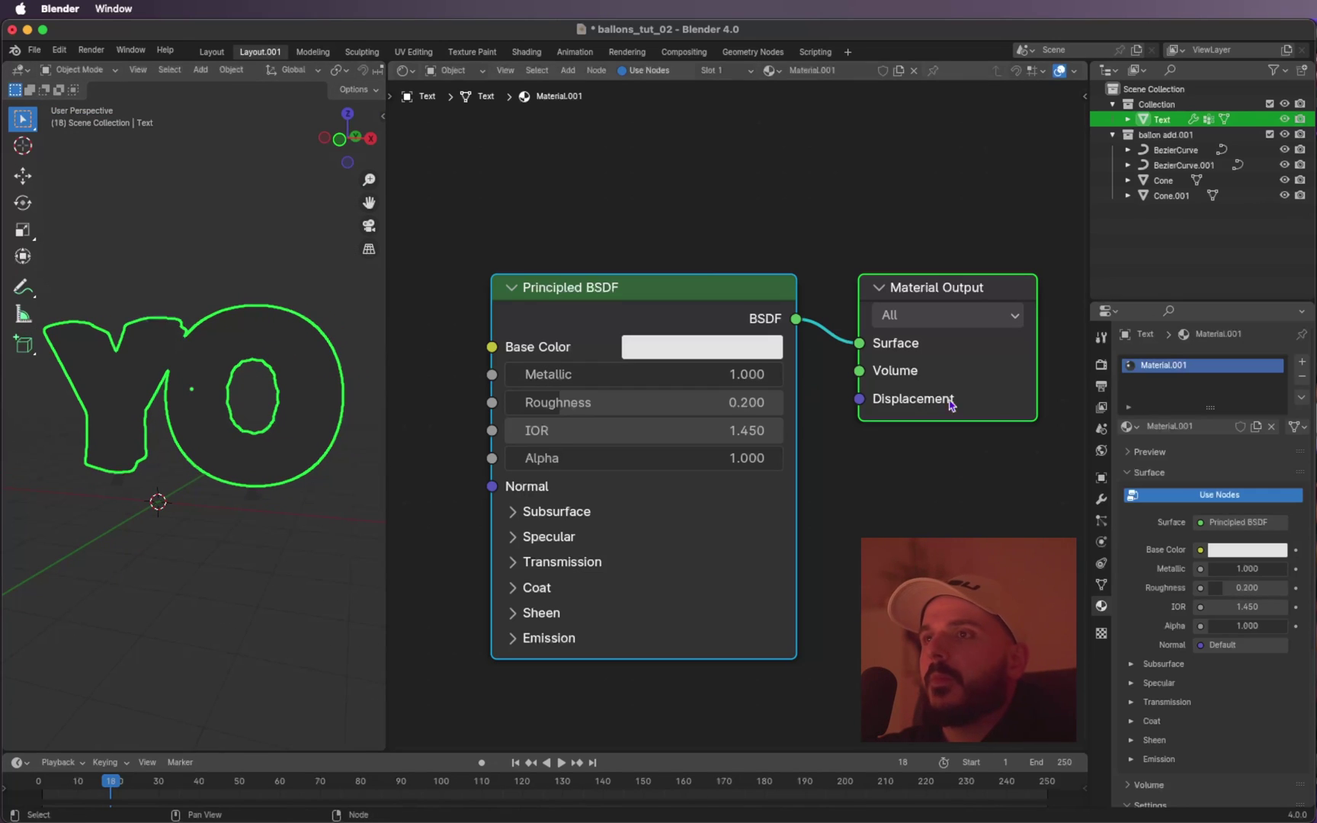
Change the scene's render engine to Cycles.
left_click(1101, 365)
left_click(1249, 362)
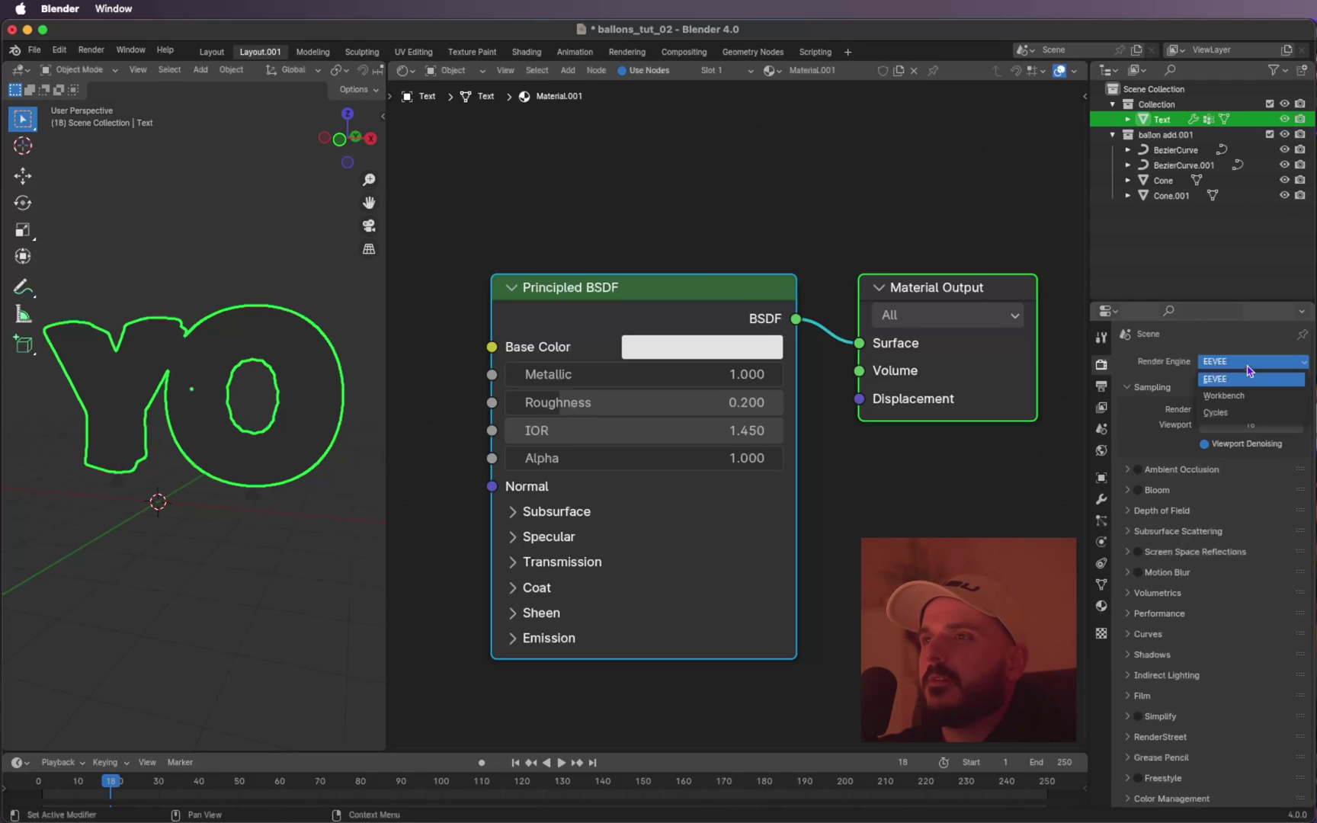
left_click(1242, 413)
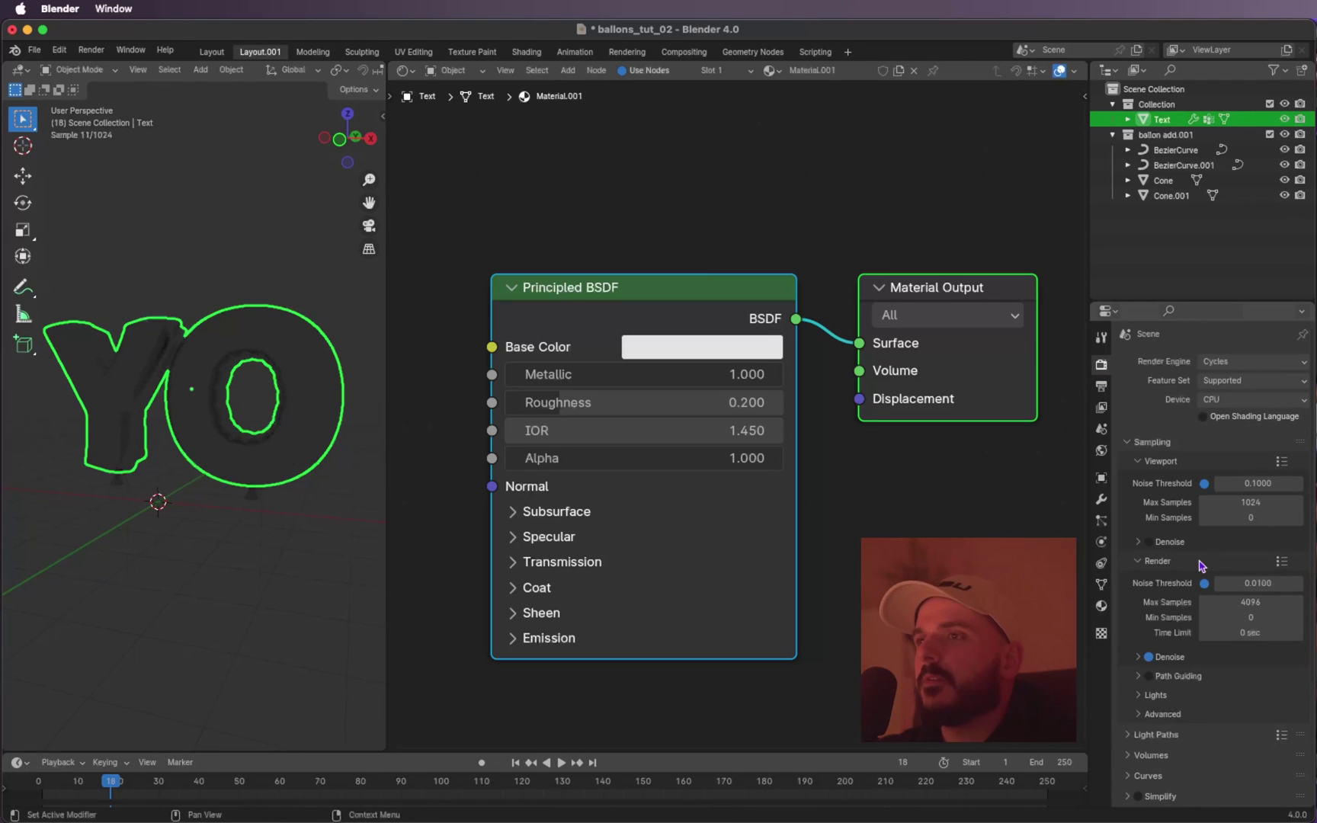
Set the maximum samples to 30 for the viewport and 400 for the final render.
left_click(1242, 505)
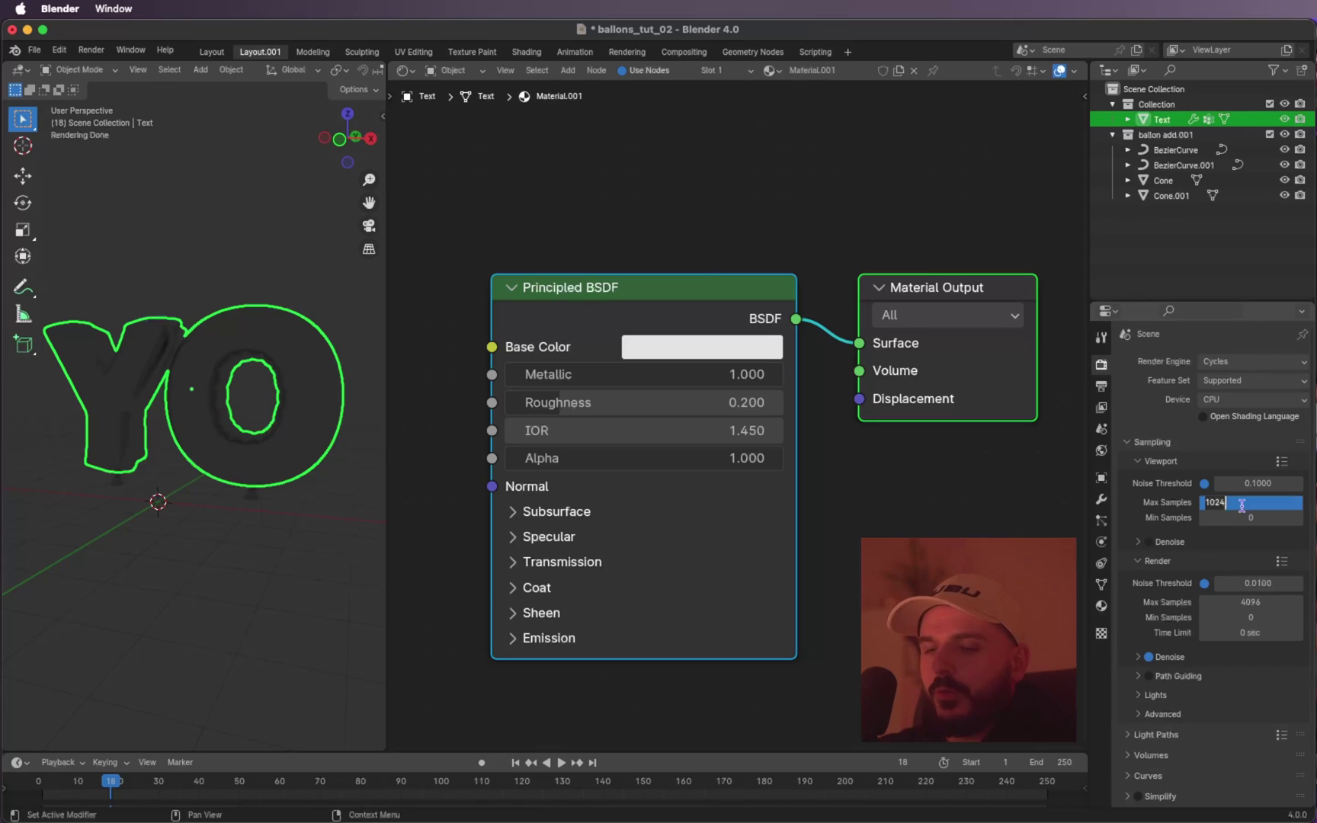
key("Return")
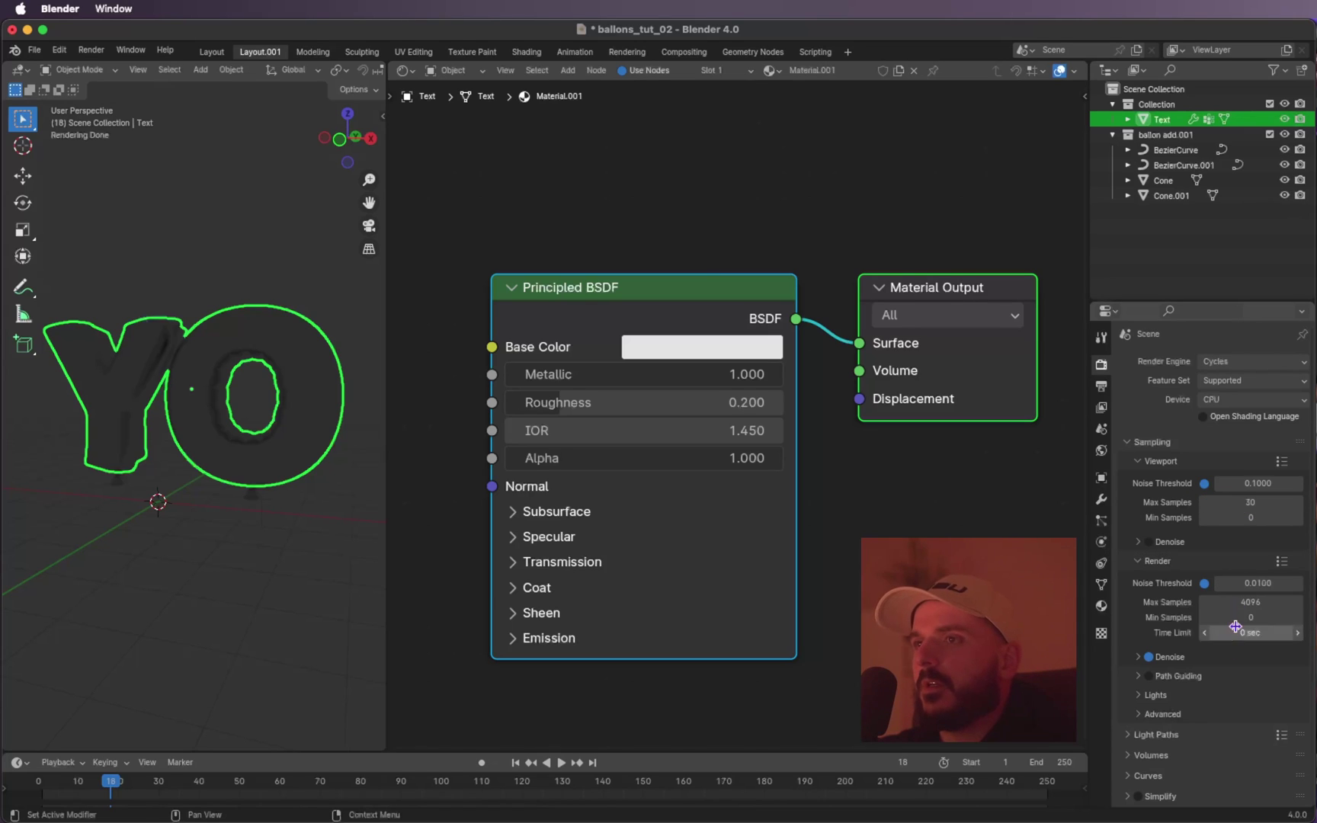
left_click(1247, 603)
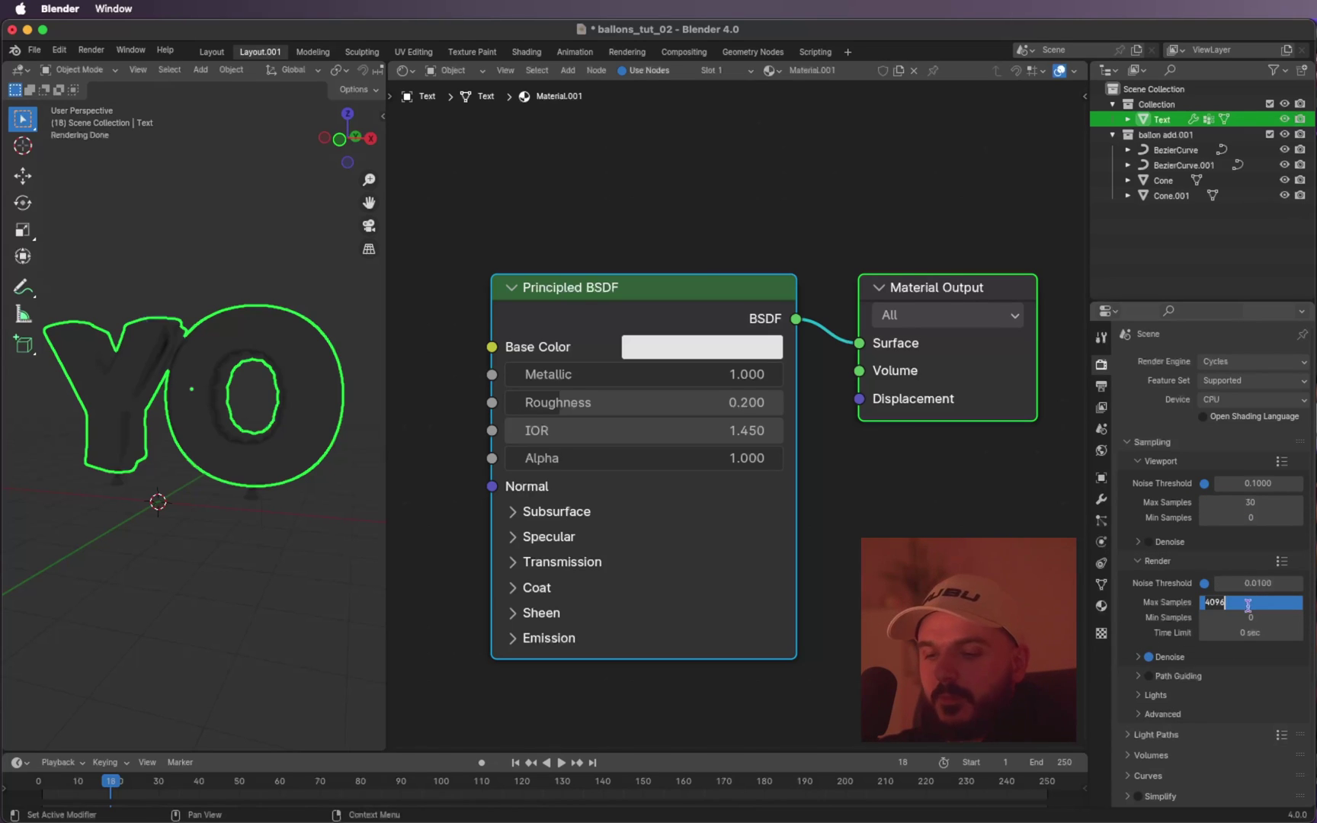
type("400")
key("Return")
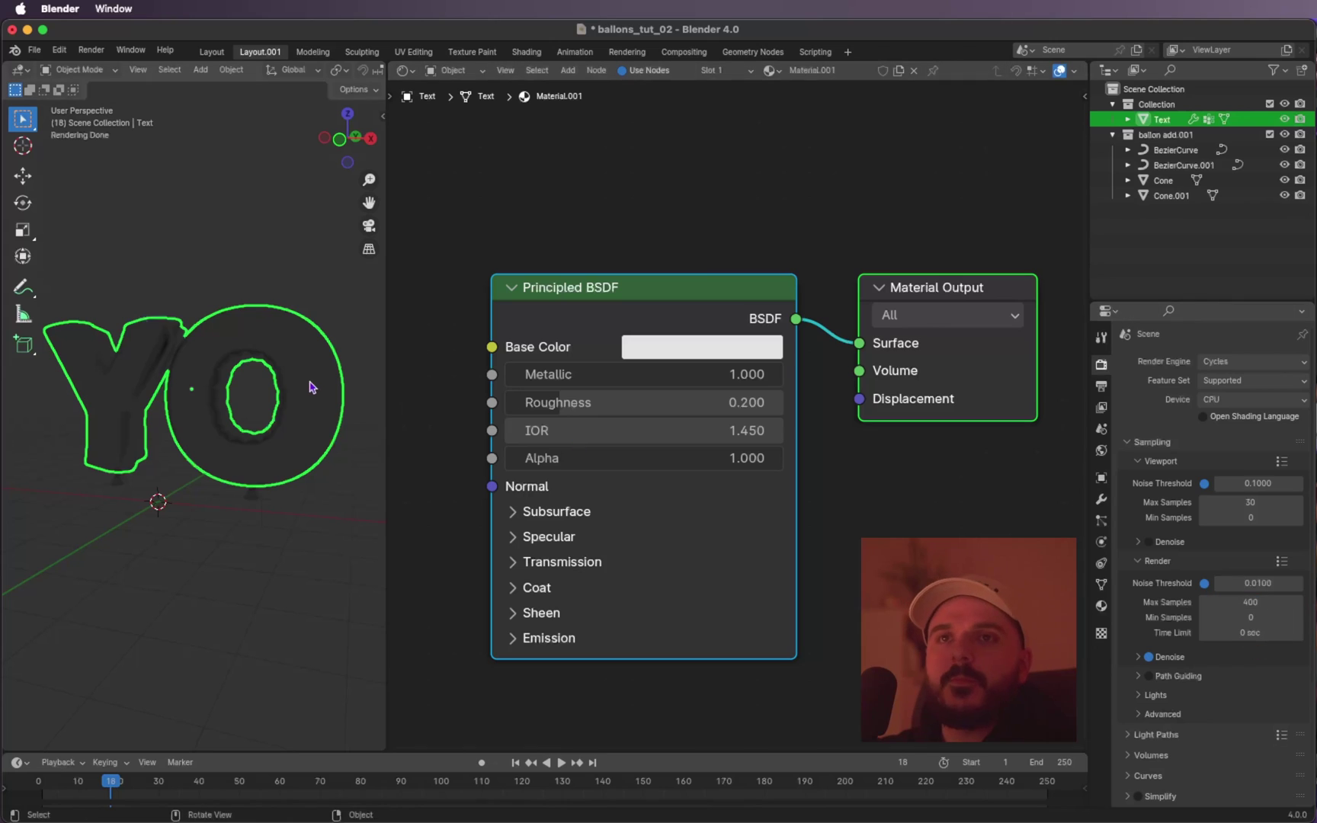
Assign the existing Material.001 to both cone knots beneath the letters.
left_click(256, 499)
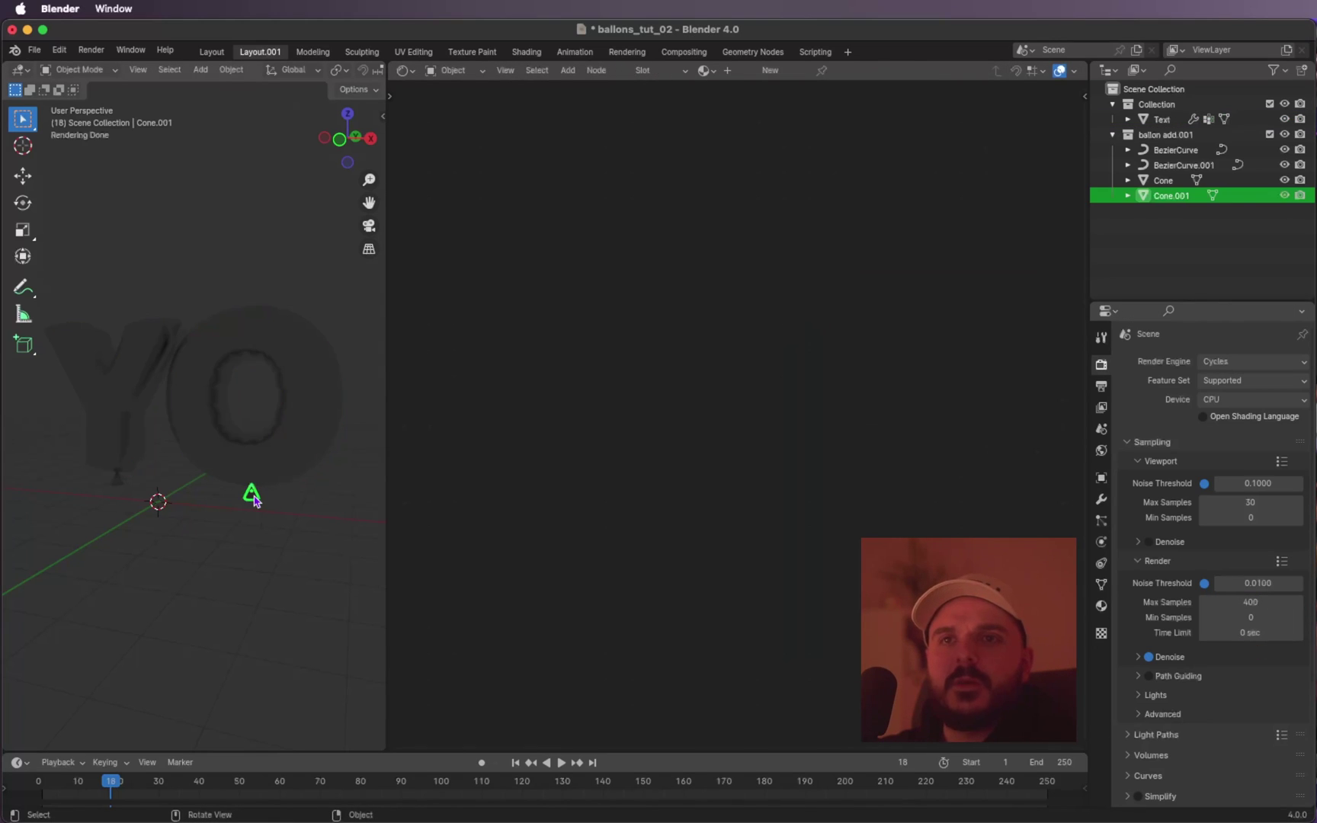
left_click(119, 483, "shift")
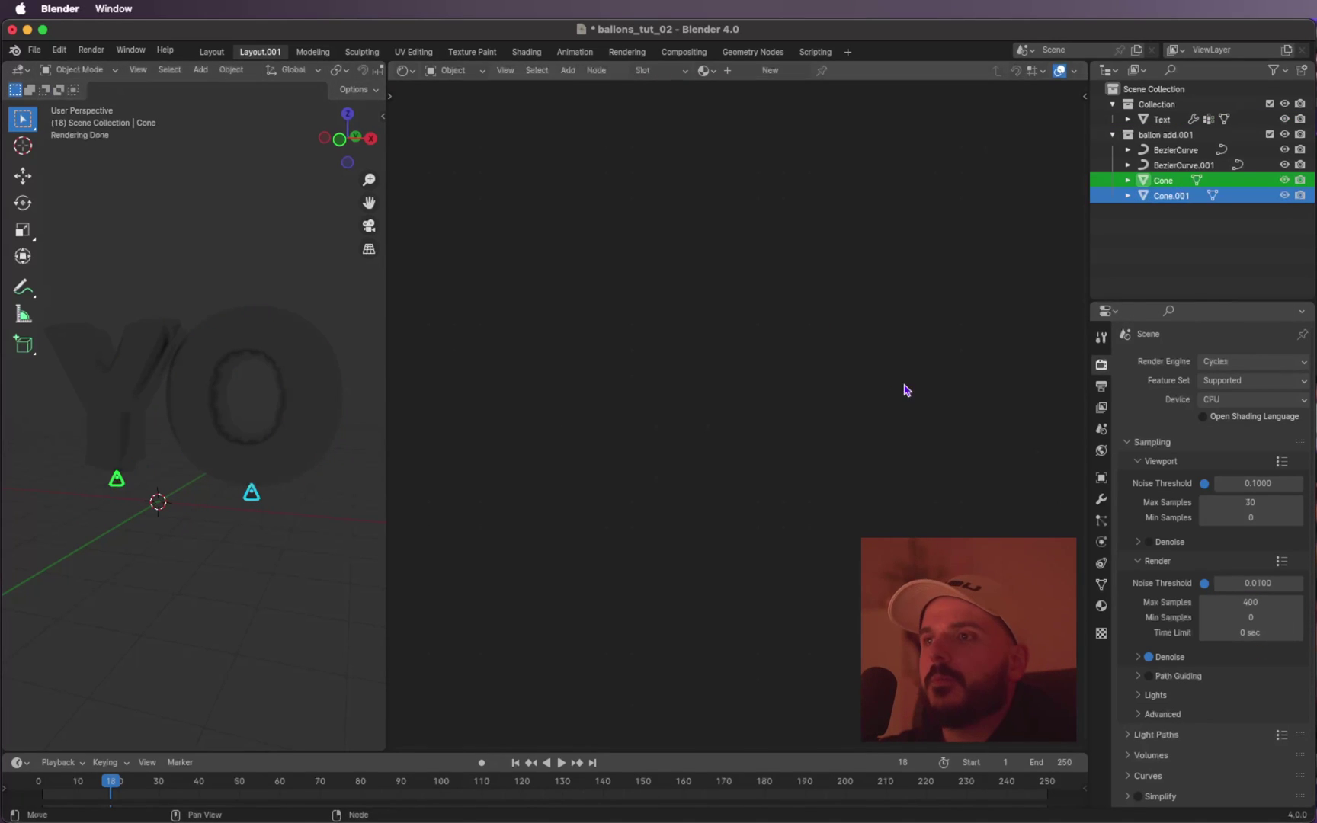
left_click(1100, 606)
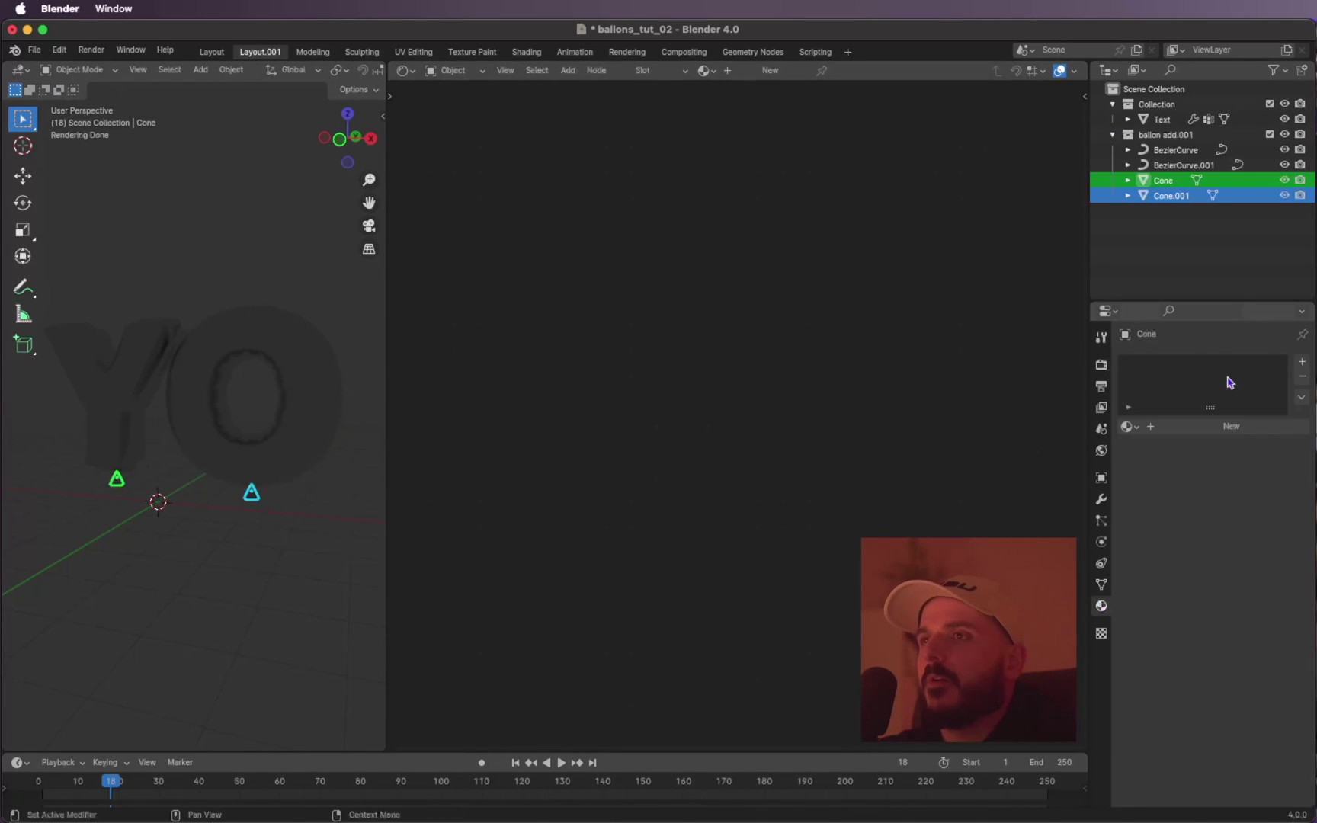
left_click(1132, 426)
left_click(1068, 463)
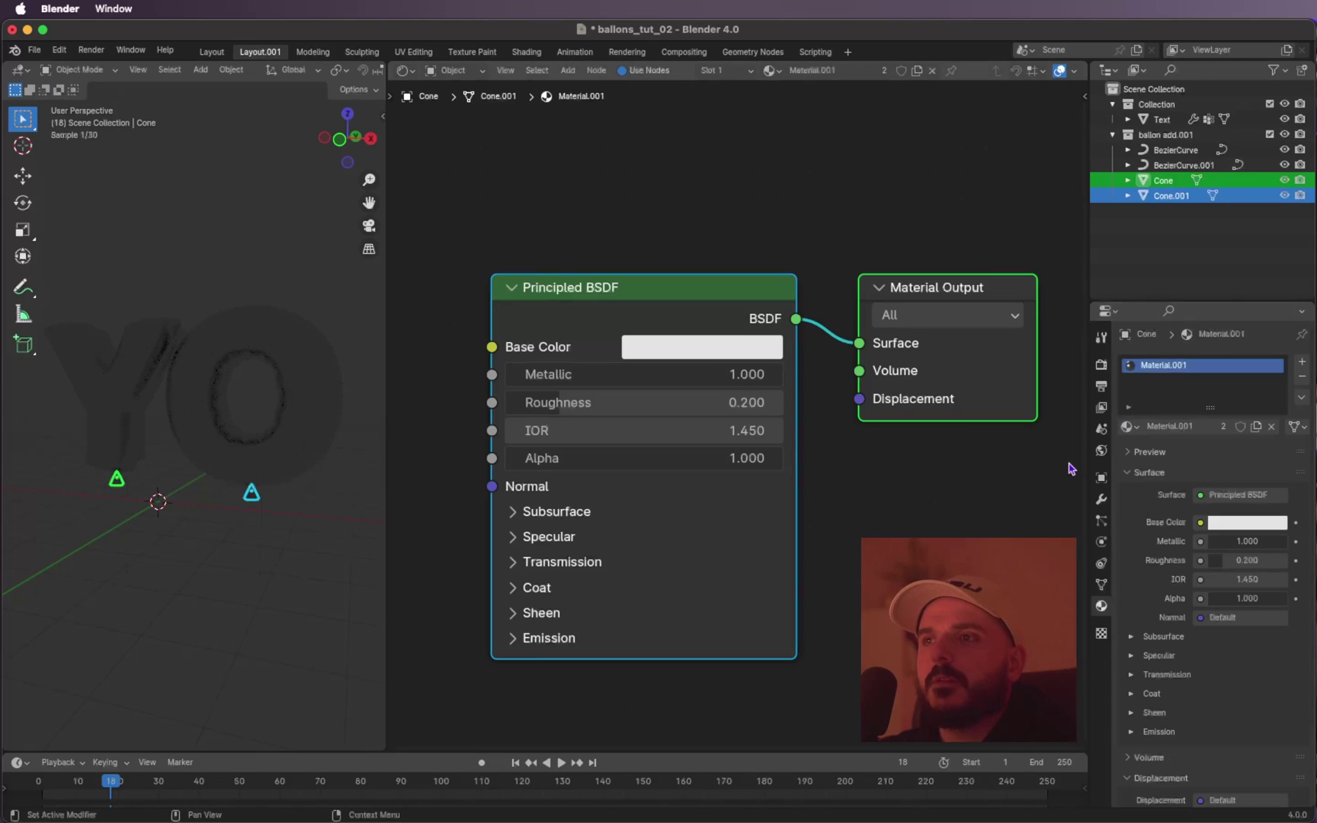
left_click(243, 496)
left_click(245, 495)
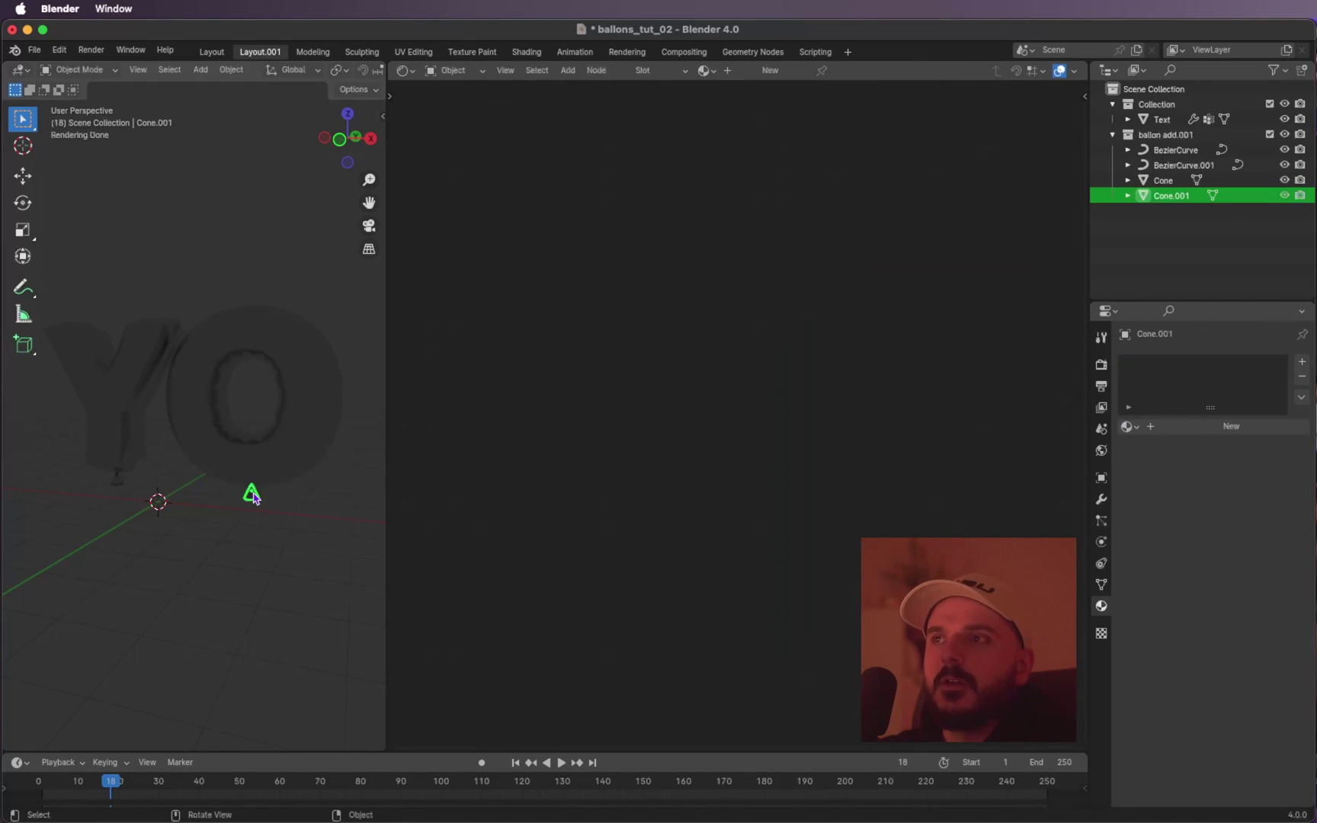
left_click(1127, 426)
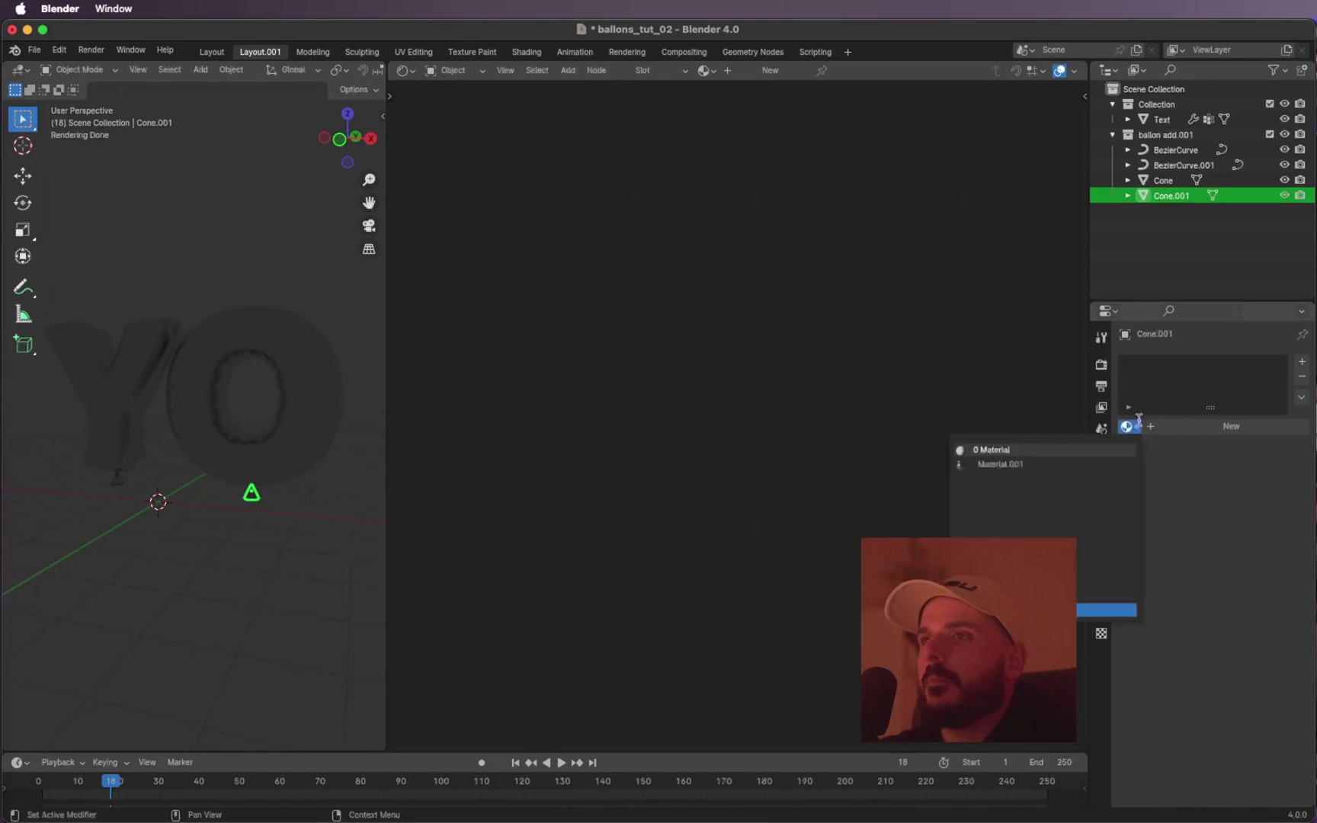
left_click(1076, 463)
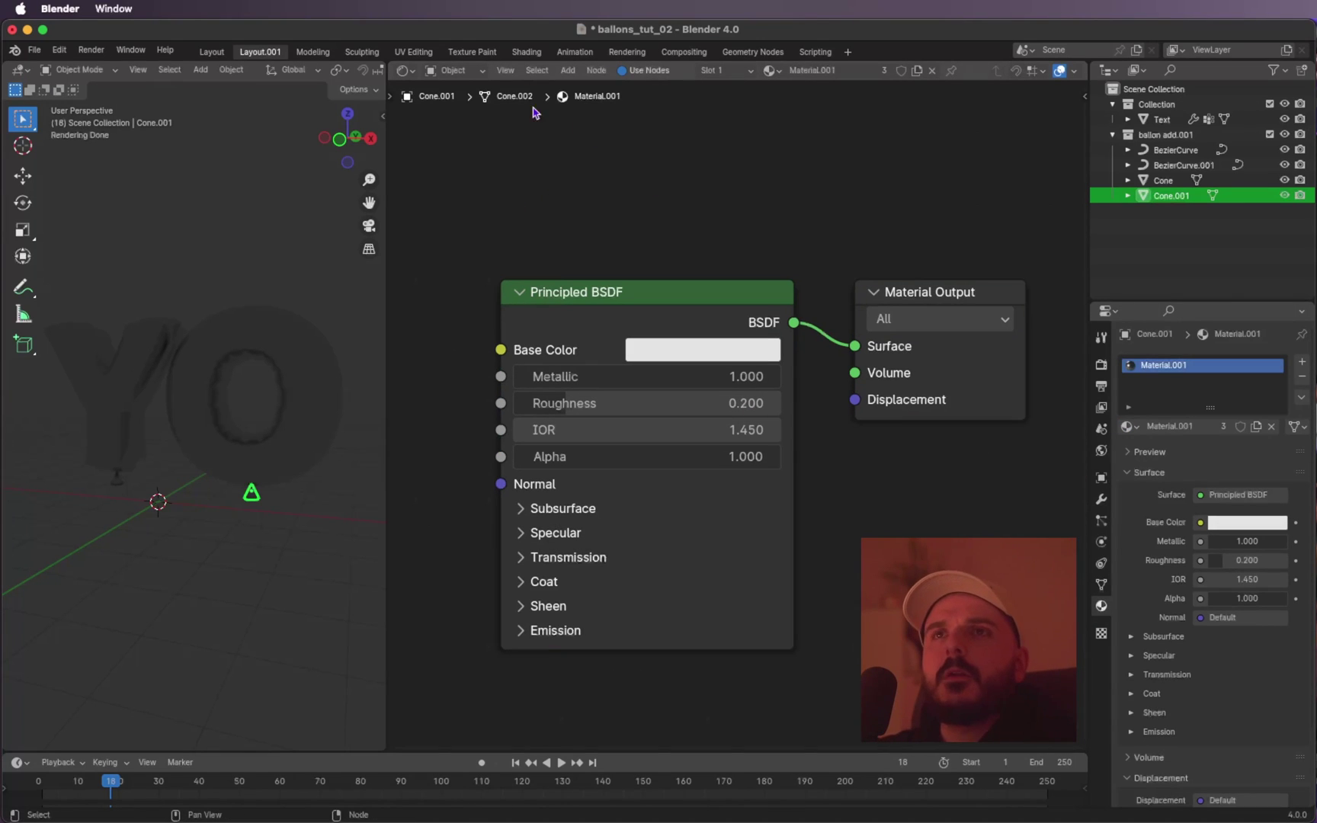
Set the World background color to pure black in the shader nodes.
left_click(455, 70)
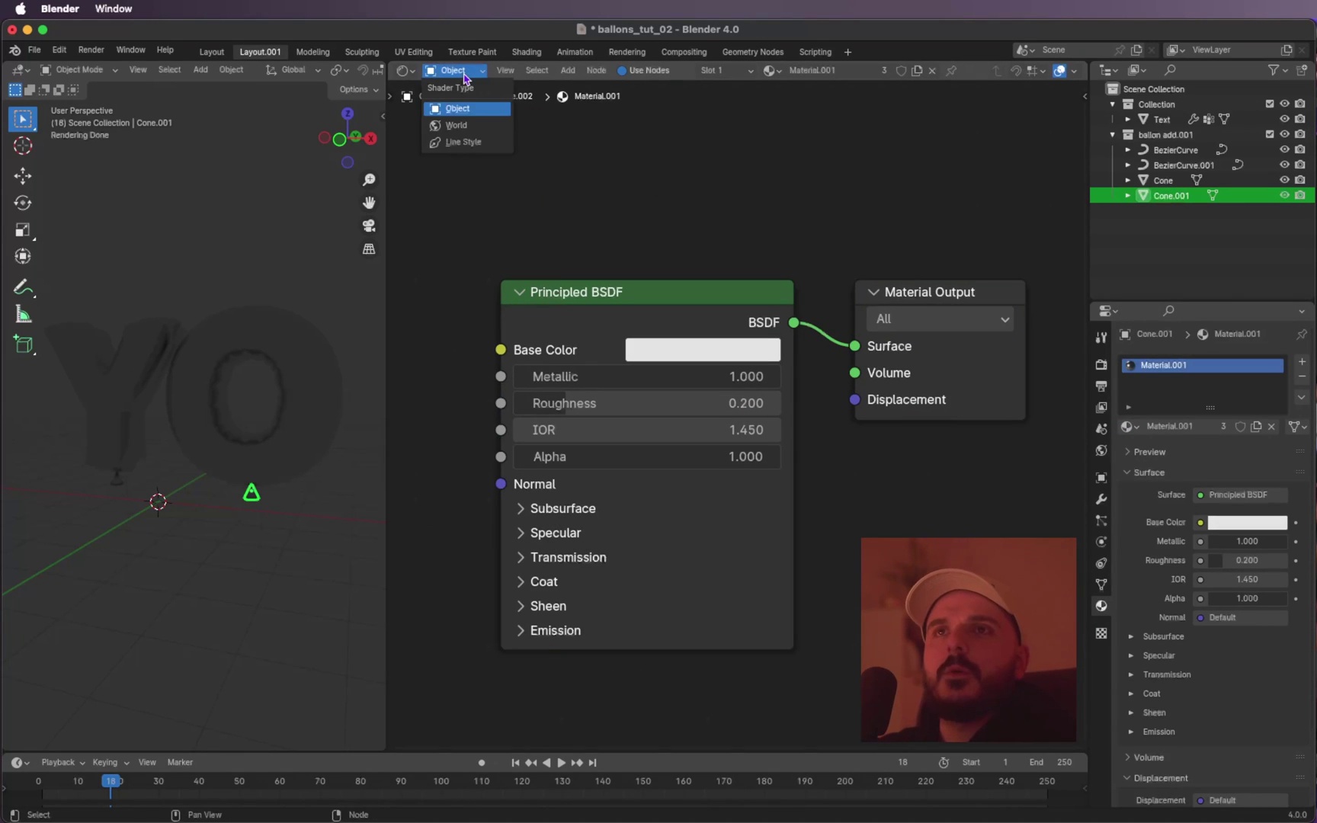
left_click(455, 125)
left_click(629, 361)
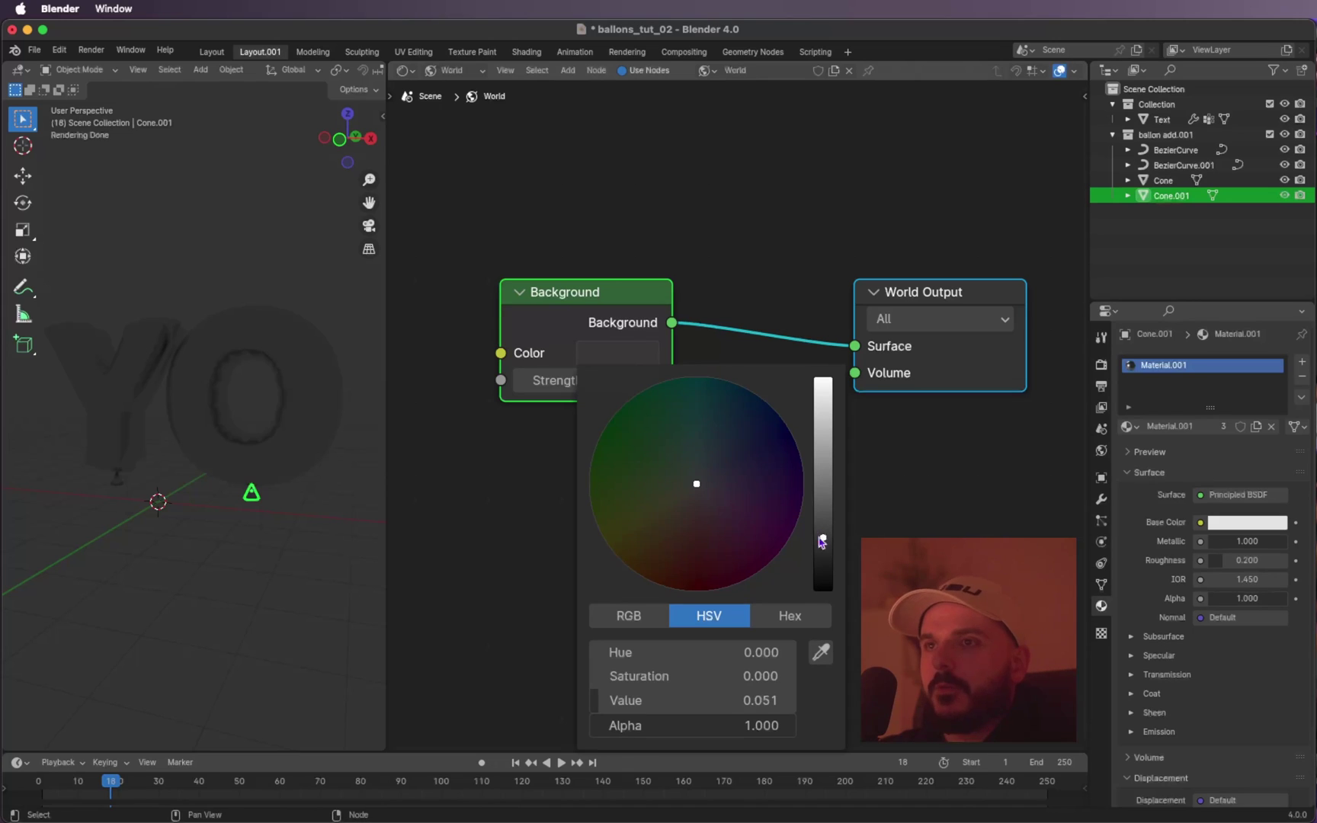
left_click_drag(814, 527, 822, 592)
scroll(714, 500, "down", 1)
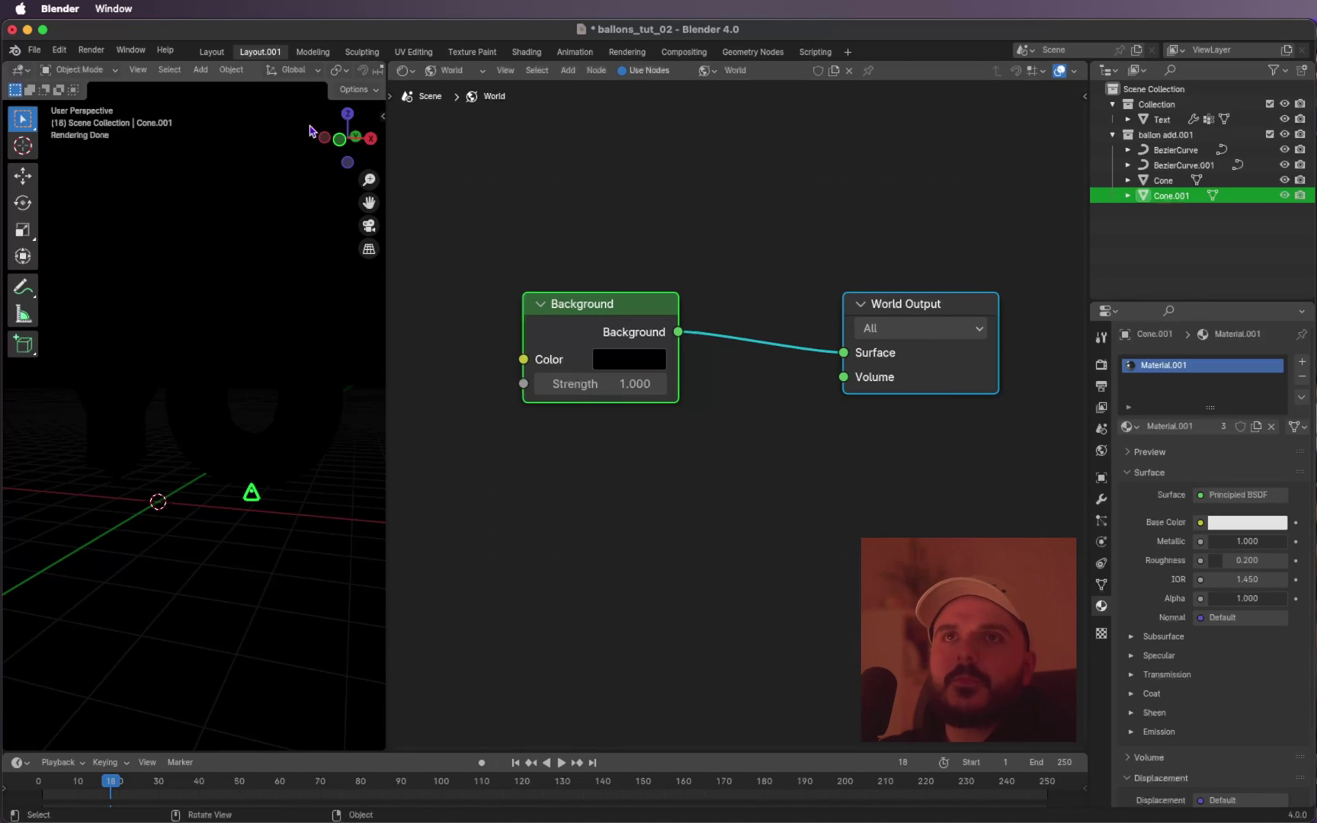
In the Layout workspace, add an area light and raise it along Z about 5.1 m, above the text.
left_click(218, 58)
scroll(496, 294, "down", 3)
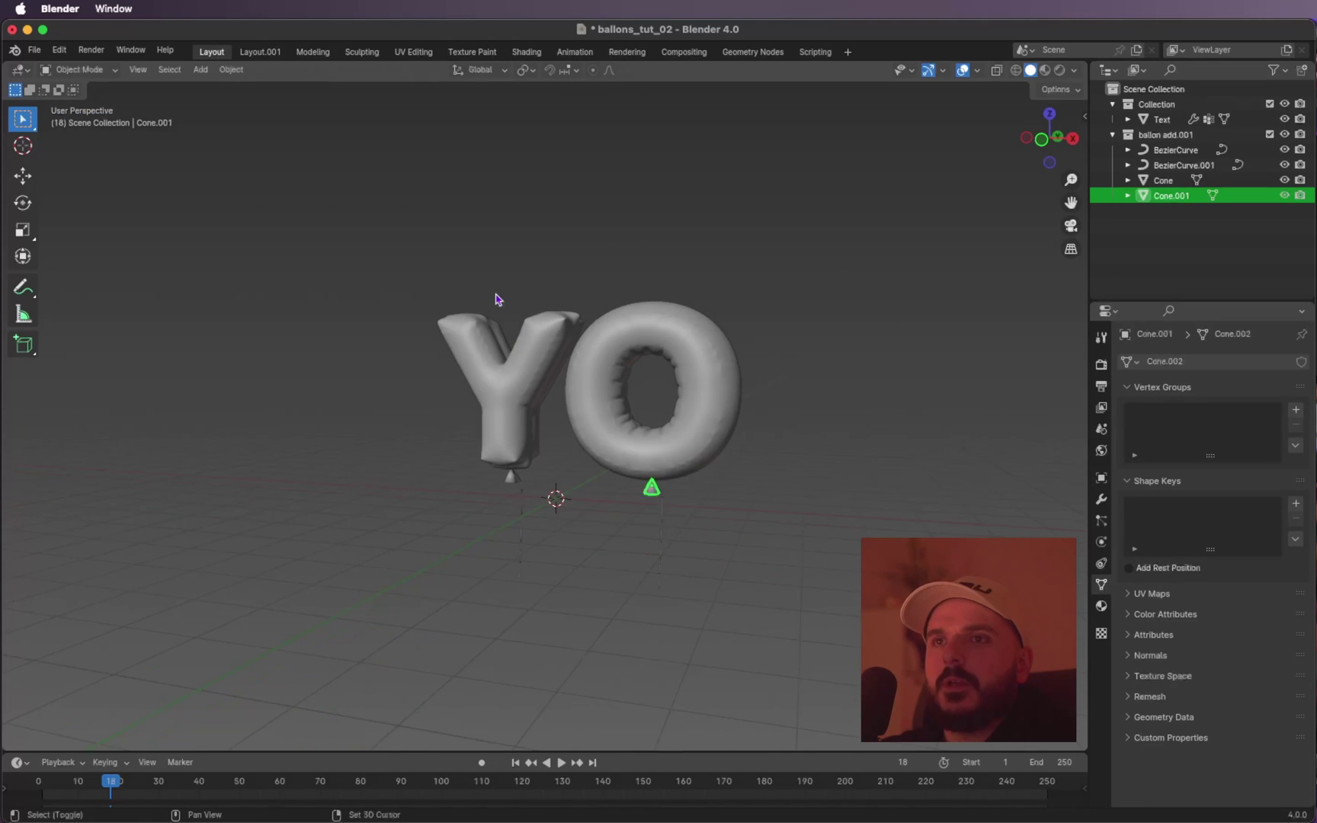
scroll(496, 294, "right", 2, "shift")
scroll(496, 295, "right", 2)
scroll(497, 298, "up", 2)
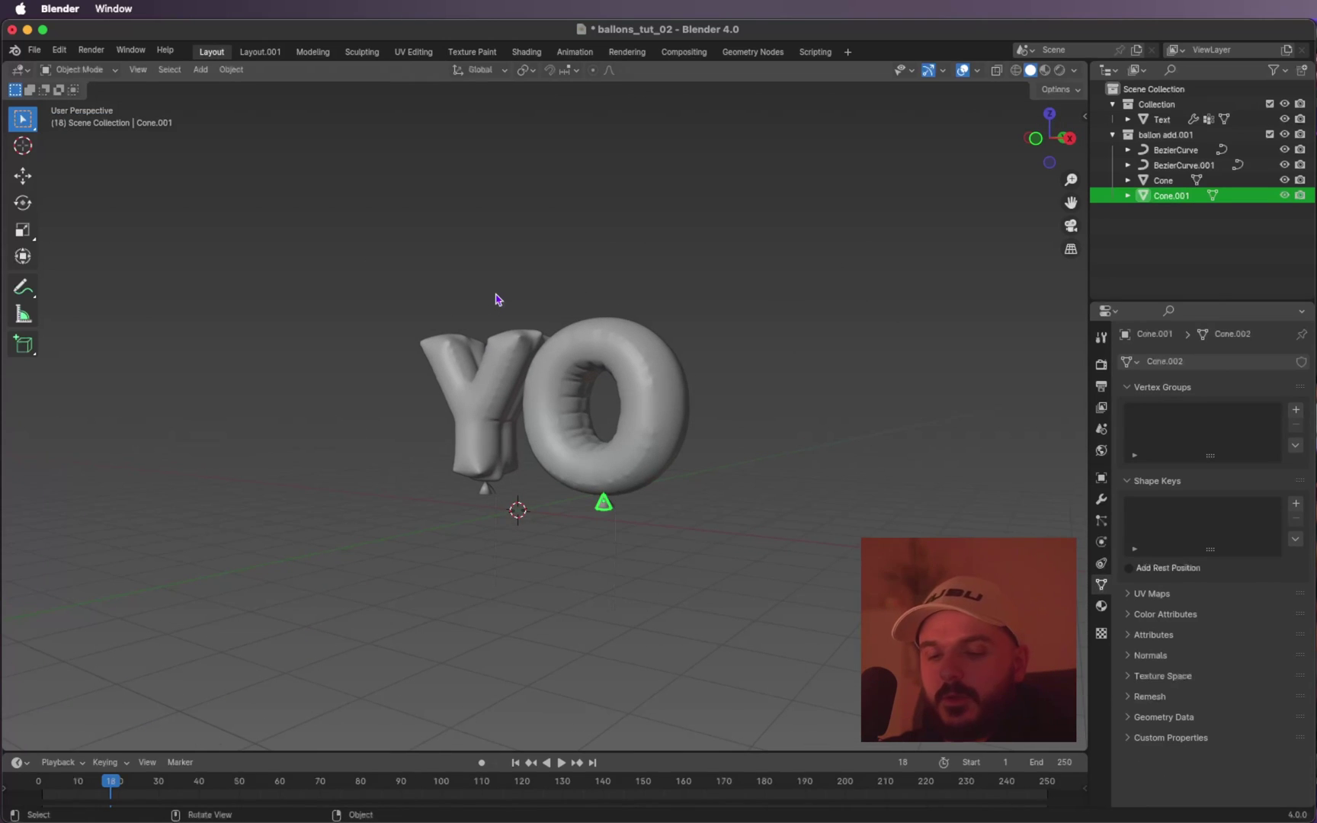
key("shift+a")
mouse_move(499, 462)
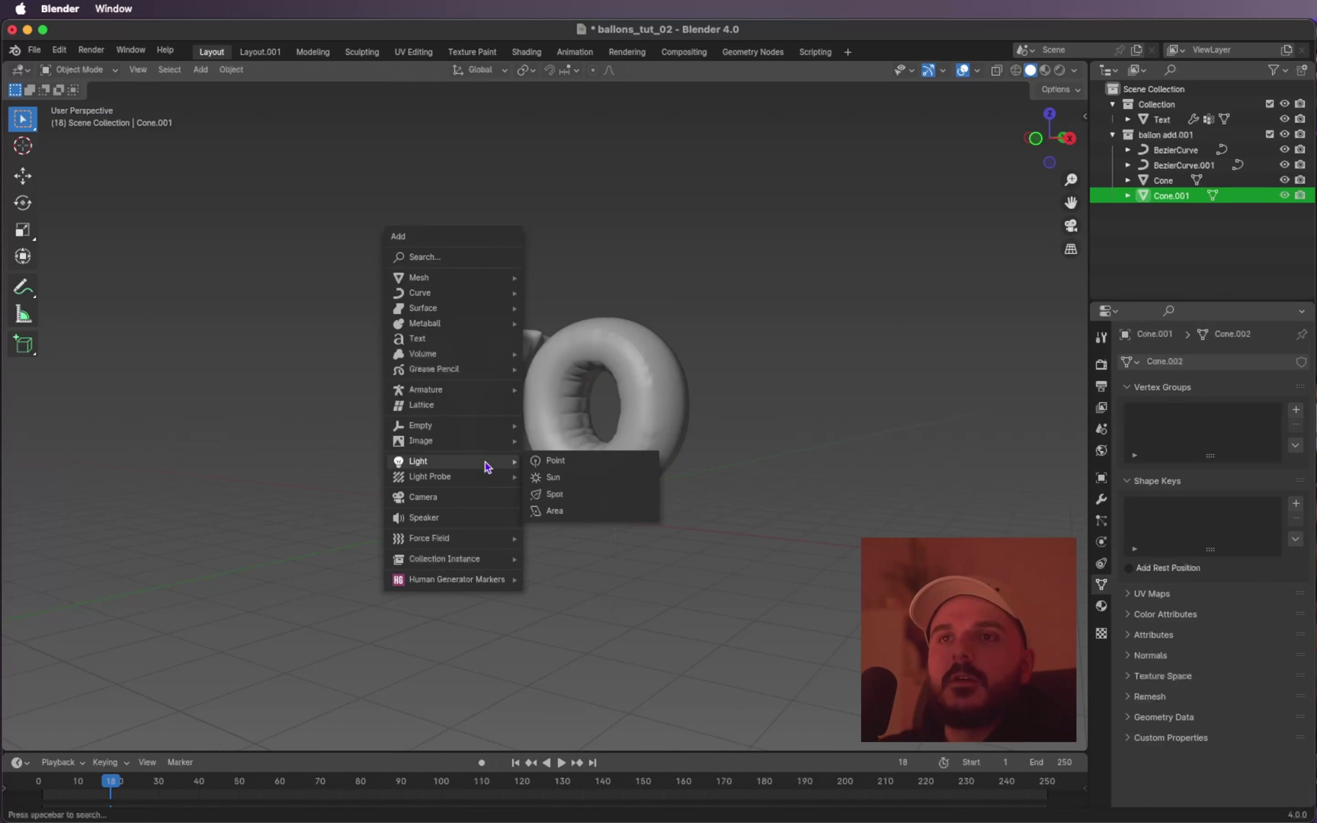
left_click(555, 511)
scroll(709, 512, "right", 5)
key("g")
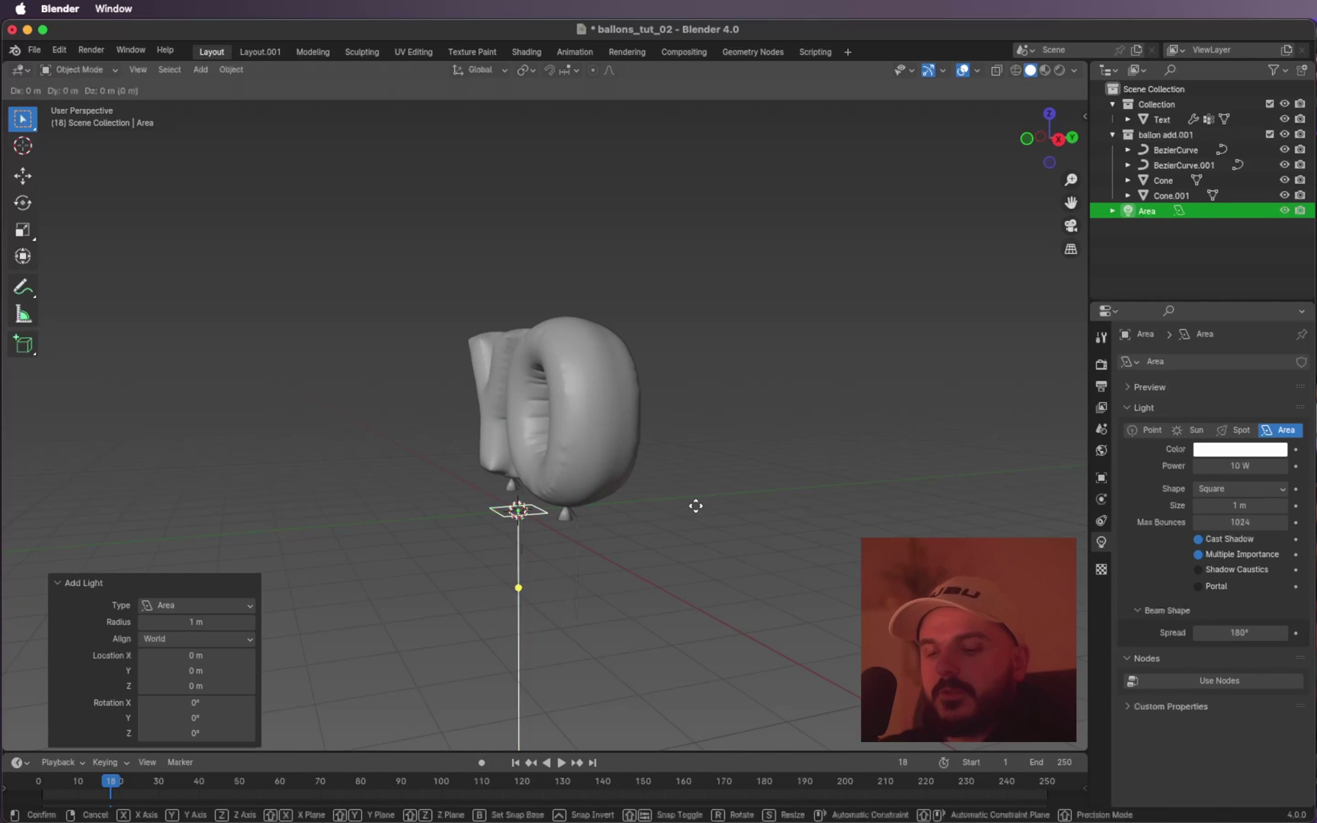
key("z")
left_click(673, 274)
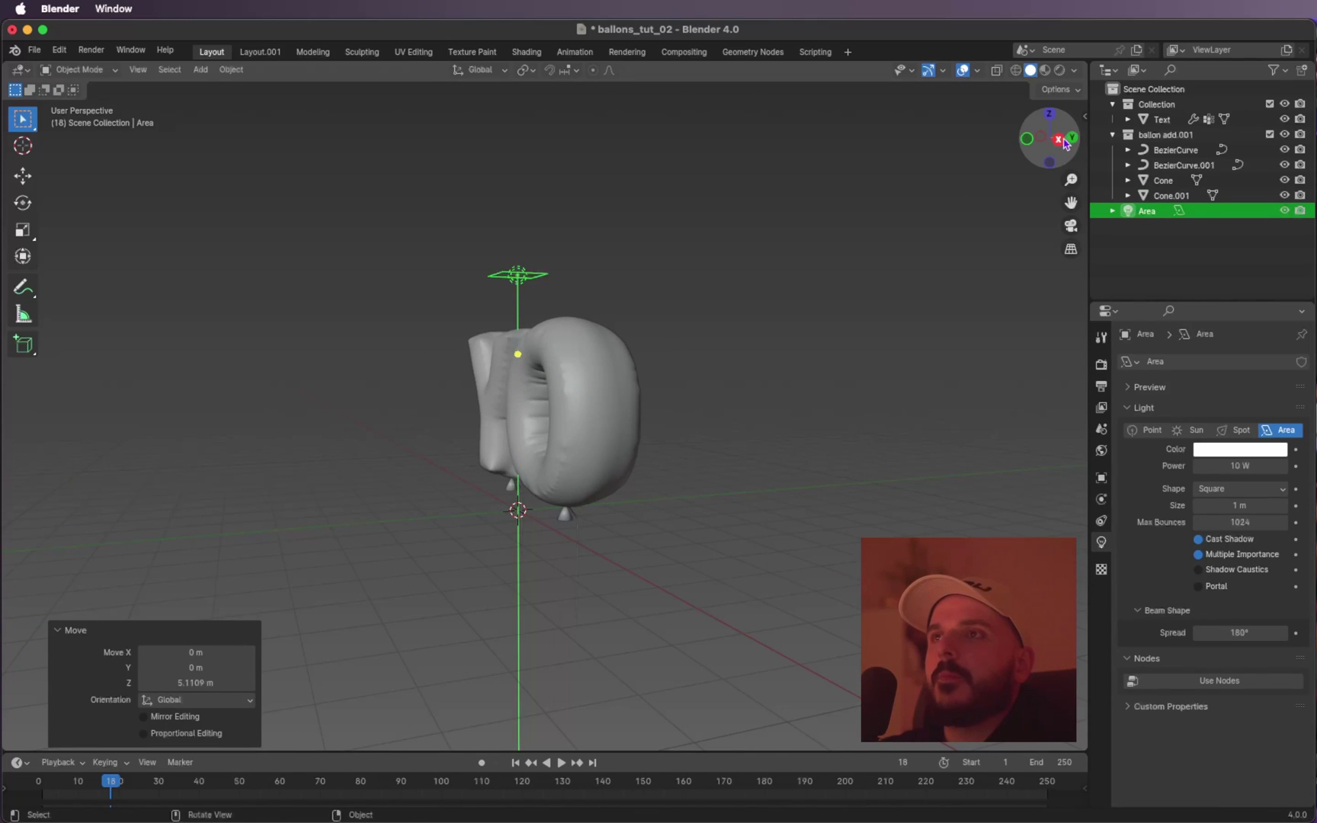
In the right side view, enlarge the area light, tilt it about 31° toward the text and move it about 1.8 m forward.
left_click(1071, 139)
key("s")
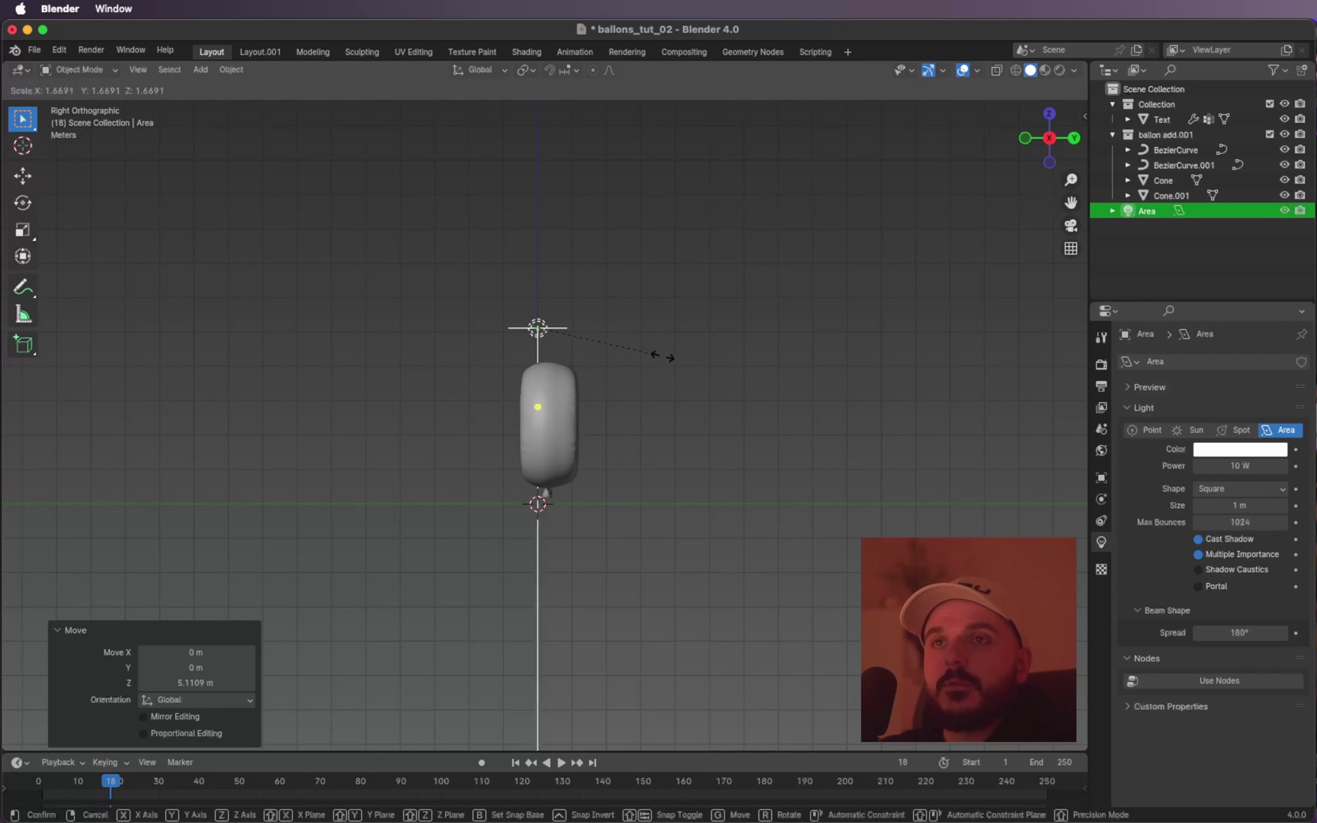
left_click(710, 357)
key("r")
left_click(703, 268)
key("g")
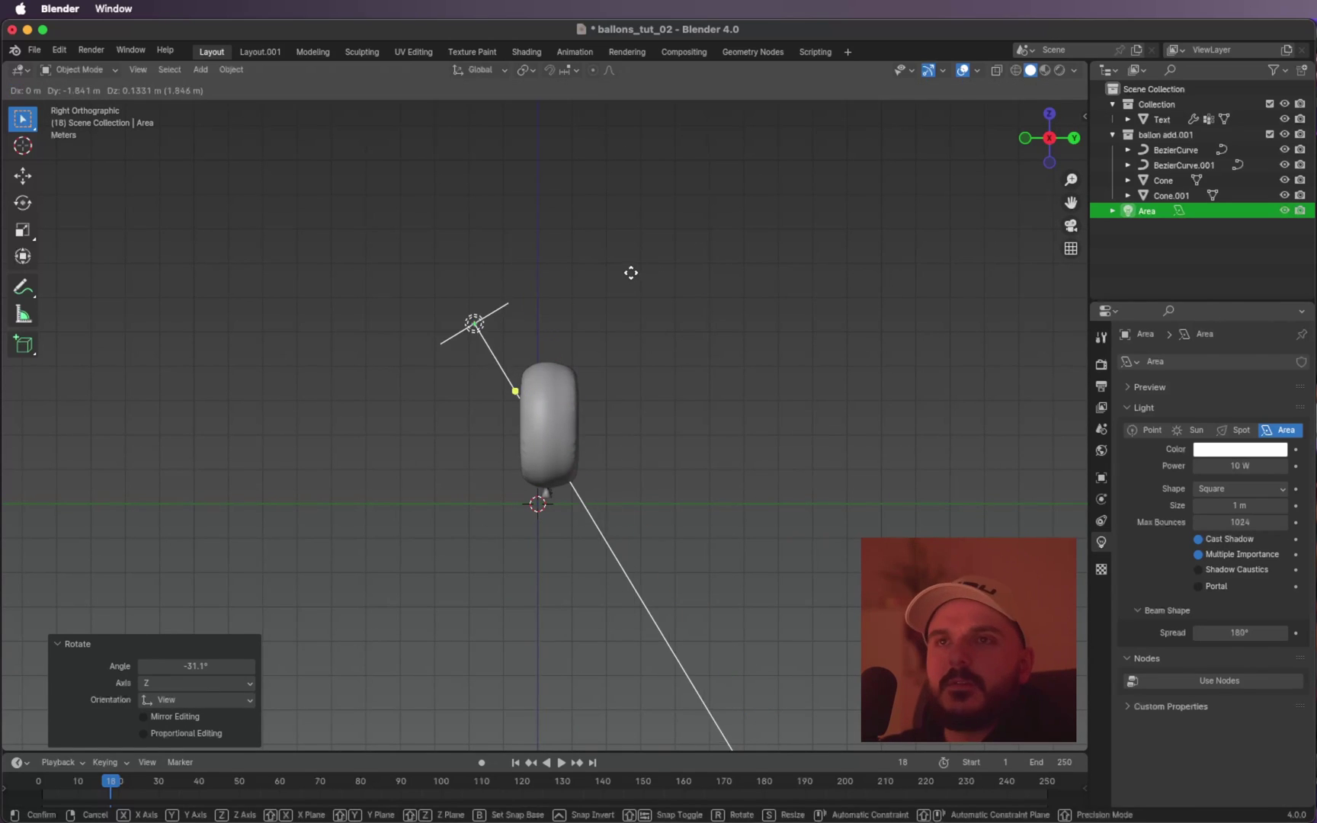
left_click(629, 275)
Tilt the area light slightly more, raise it about 0.42 m, and set its power to 500 W.
key("r")
left_click(665, 292)
key("g")
left_click(665, 277)
left_click(1241, 467)
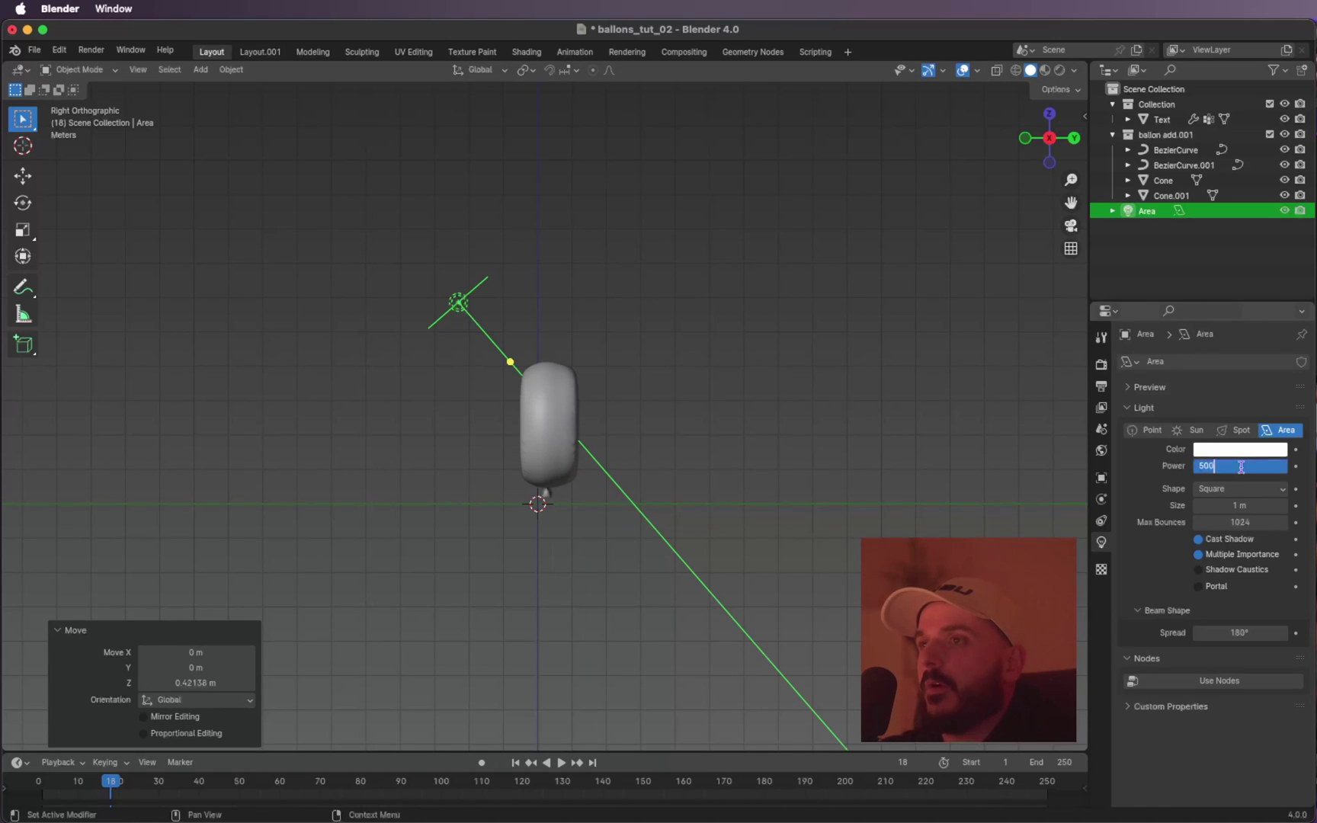
key("Return")
In the rendered side view, tilt the area light further toward the text and move it about 0.57 m forward and 0.91 m down.
left_click(260, 51)
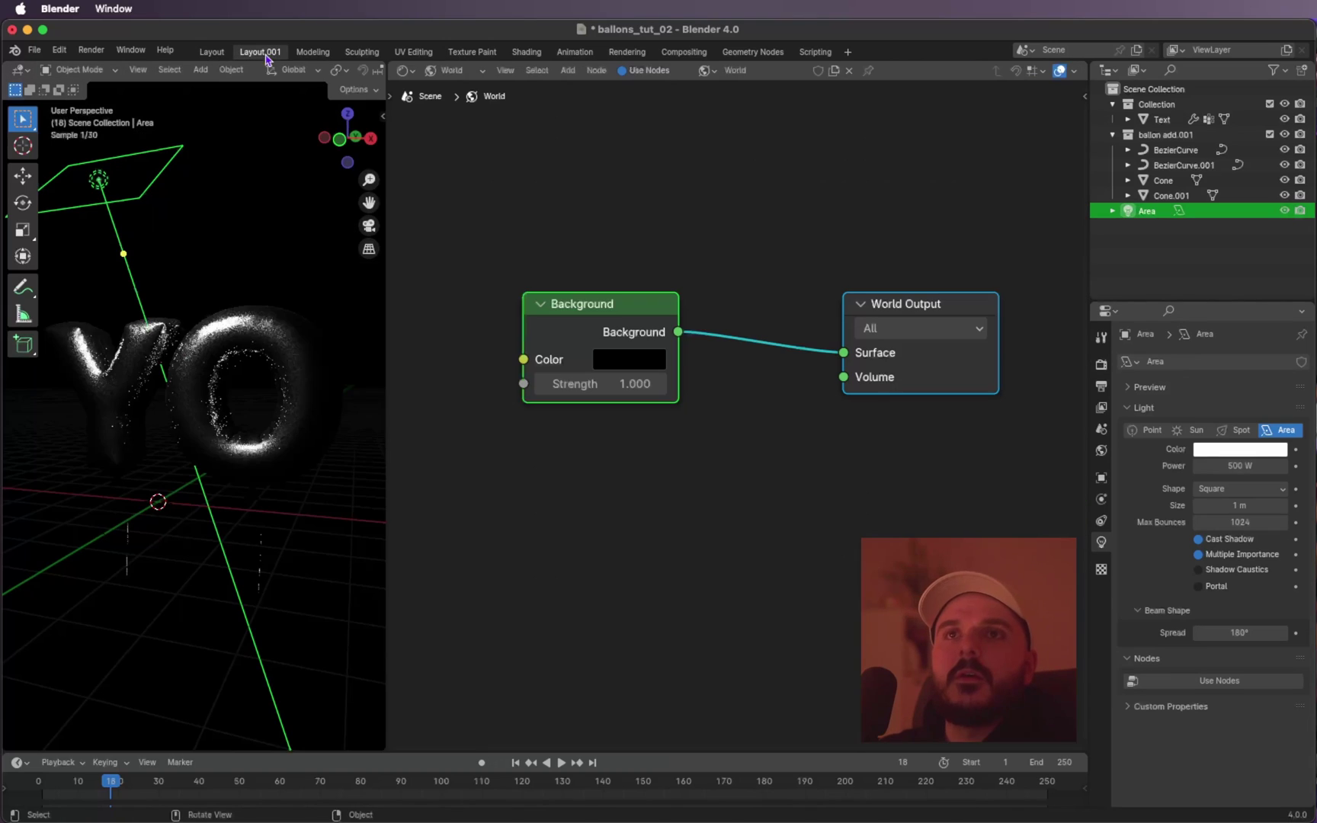
left_click(370, 138)
scroll(215, 347, "down", 1)
middle_click_drag(215, 347, 212, 383, "shift")
key("r")
left_click(230, 192)
key("g")
left_click(215, 215)
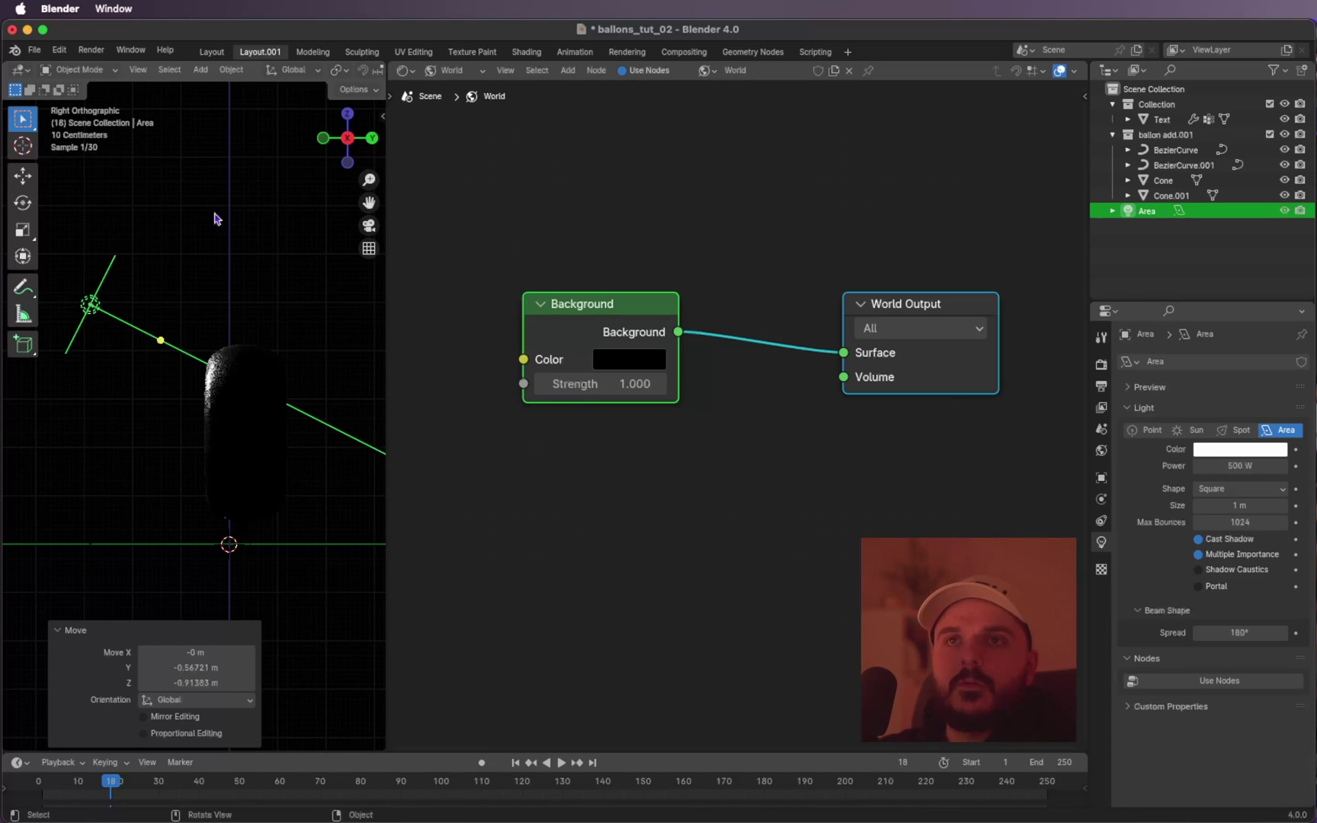
Duplicate the area light about 5.9 m along Y behind the text and rotate the copy about 151° to face the letters.
scroll(195, 313, "down", 3)
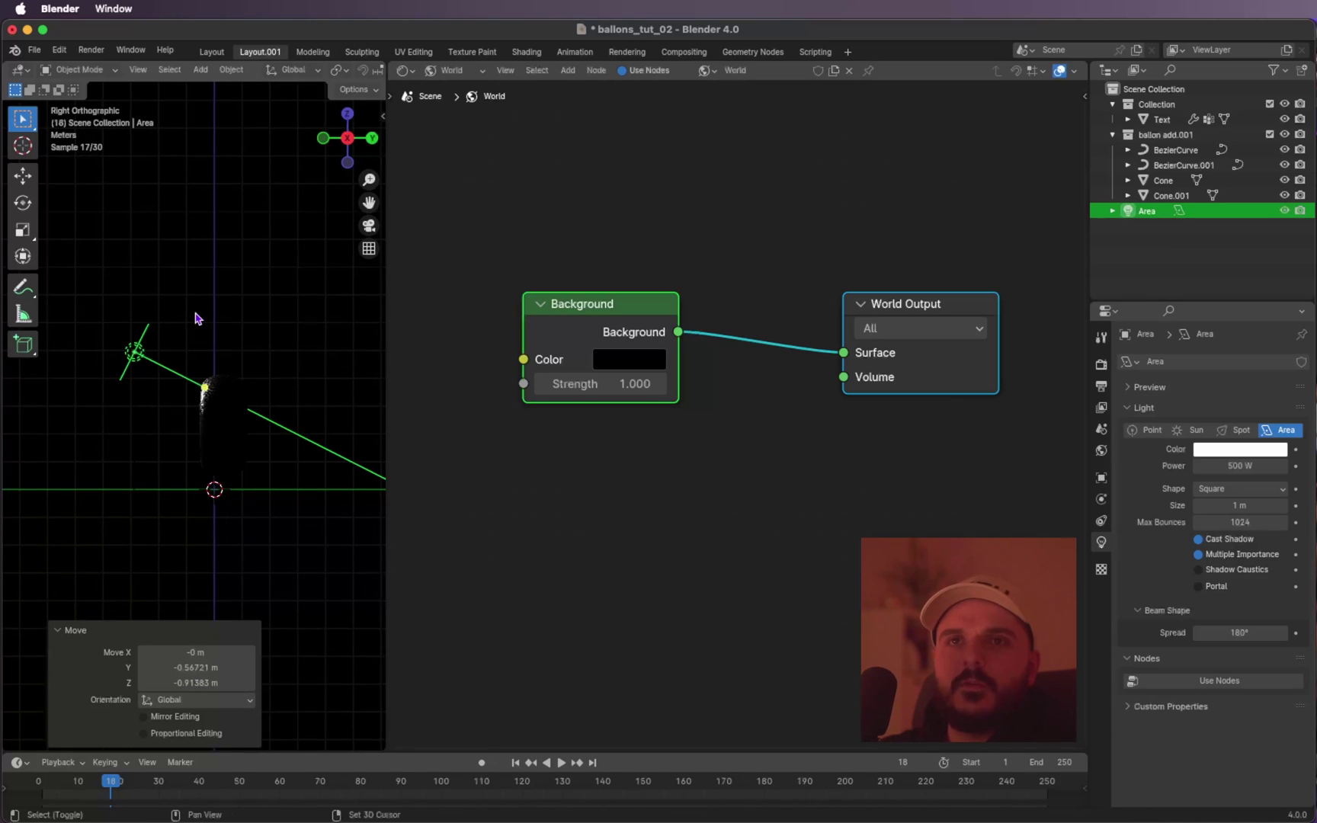
scroll(195, 313, "right", 2, "shift")
key("shift+d")
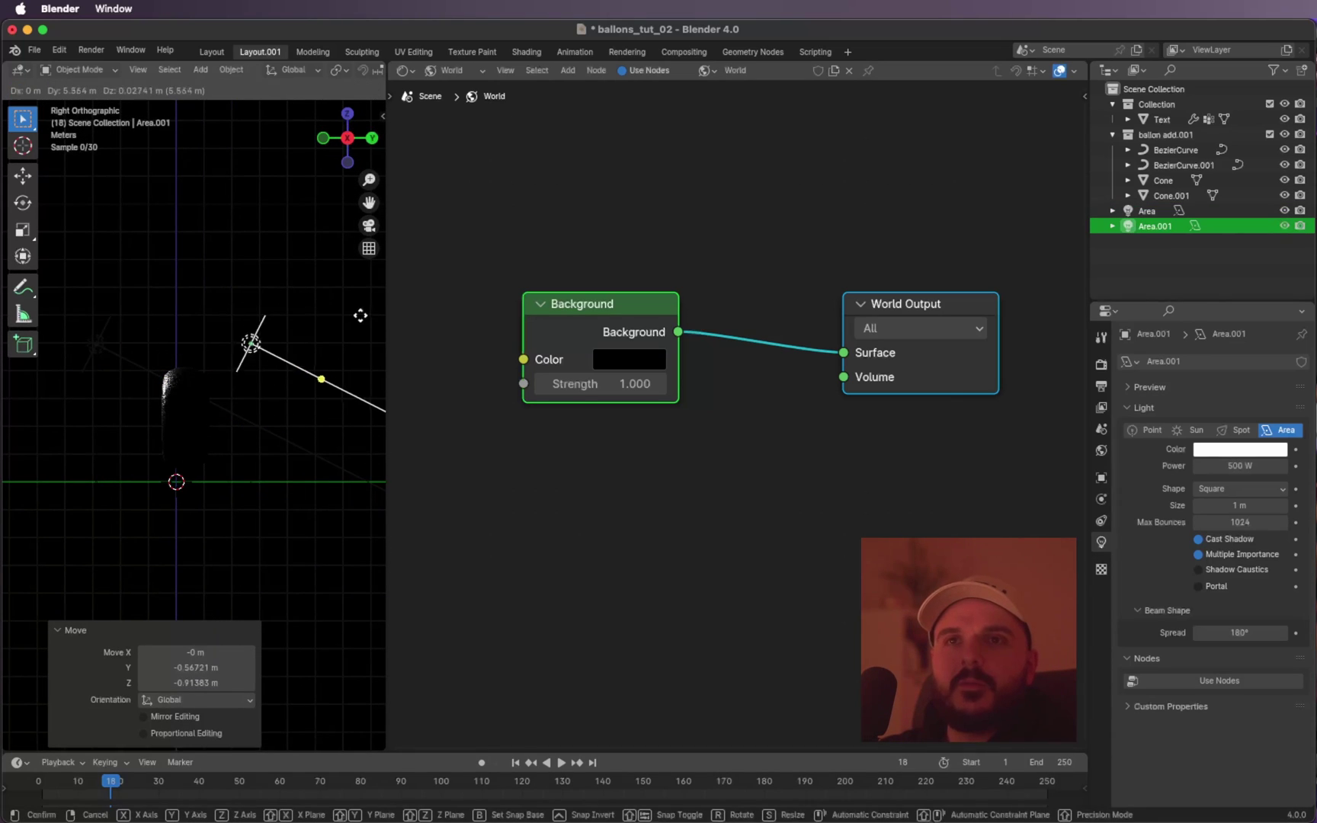
left_click(359, 318)
key("r")
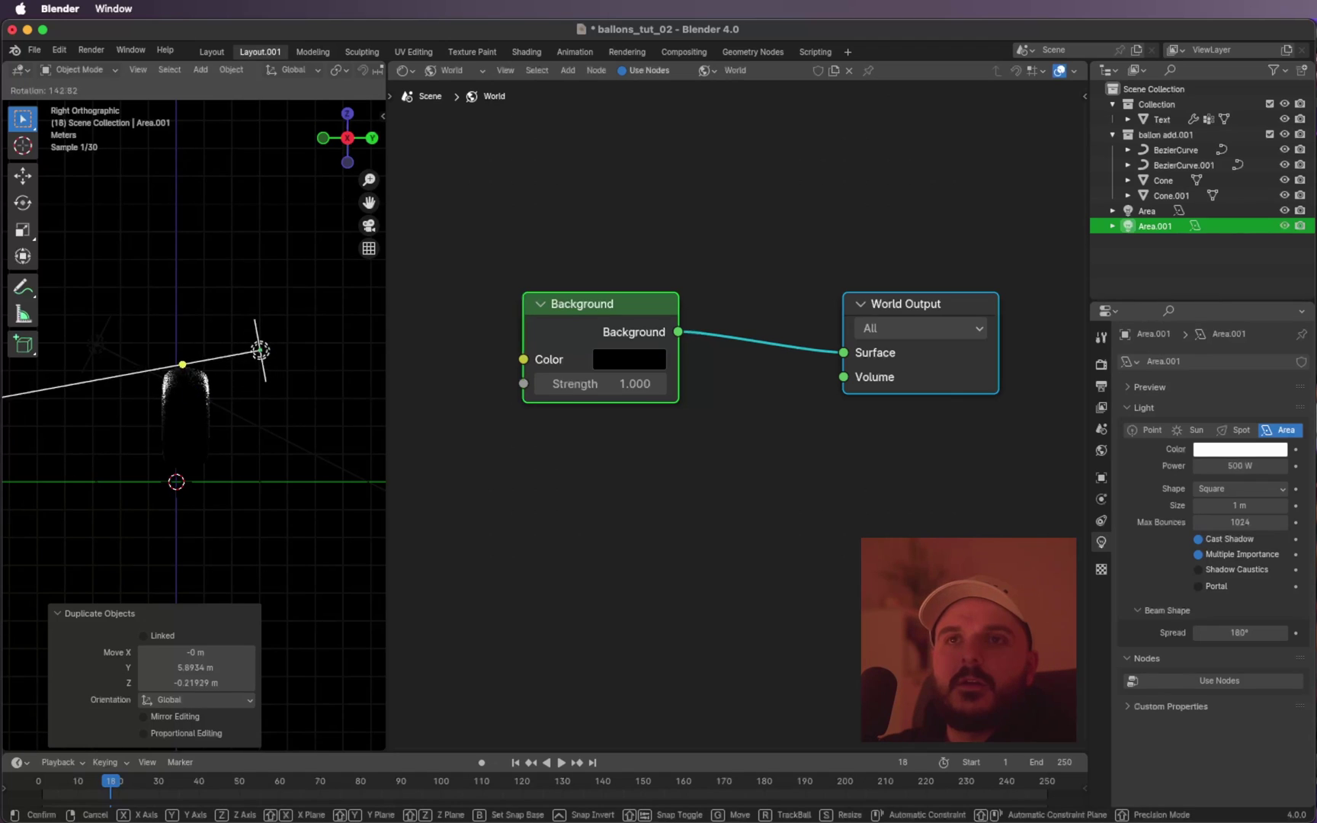
left_click(290, 252)
Enlarge the rear area light, reposition it farther behind the text at letter height, and set its power to 800 W.
key("g")
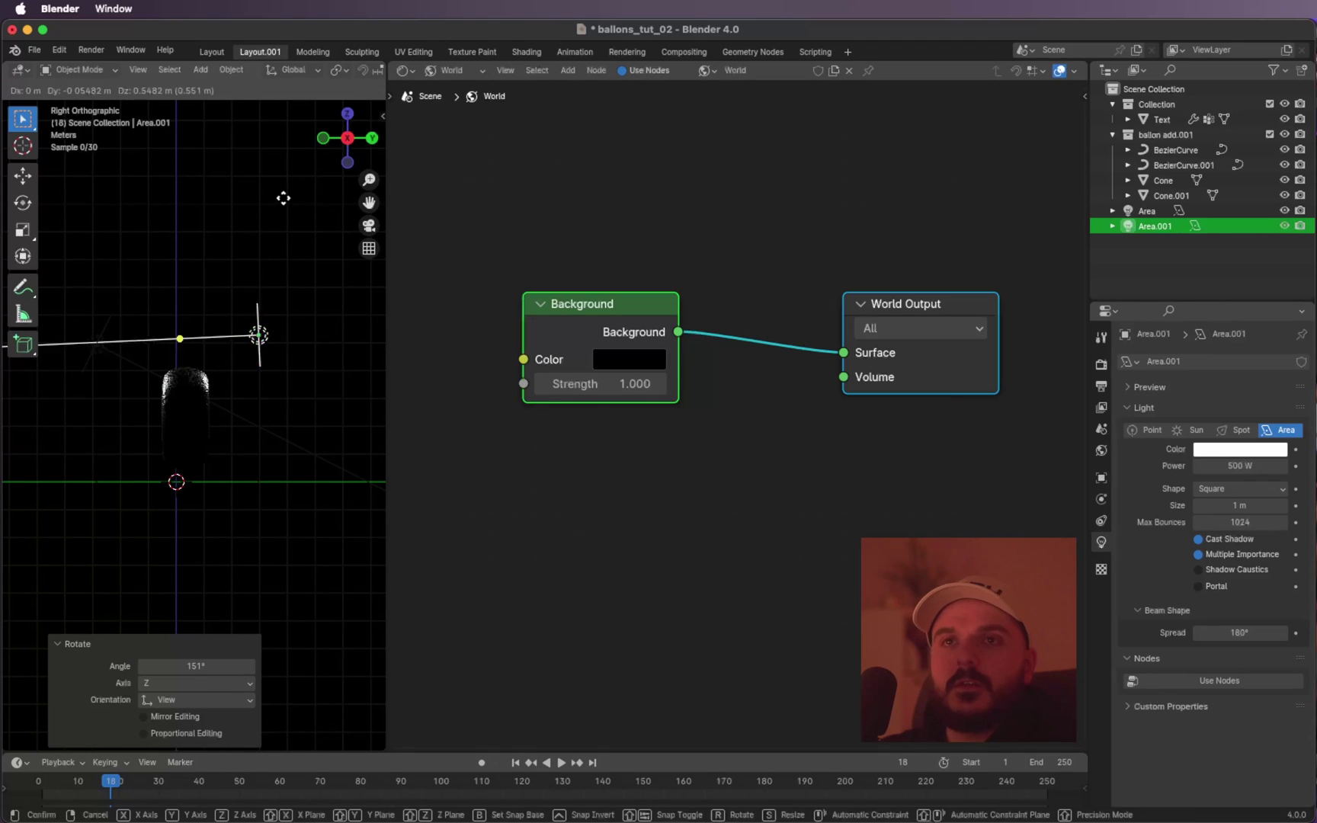
left_click(320, 308)
key("s")
left_click(292, 240)
key("s")
left_click(289, 358)
key("g")
left_click(336, 390)
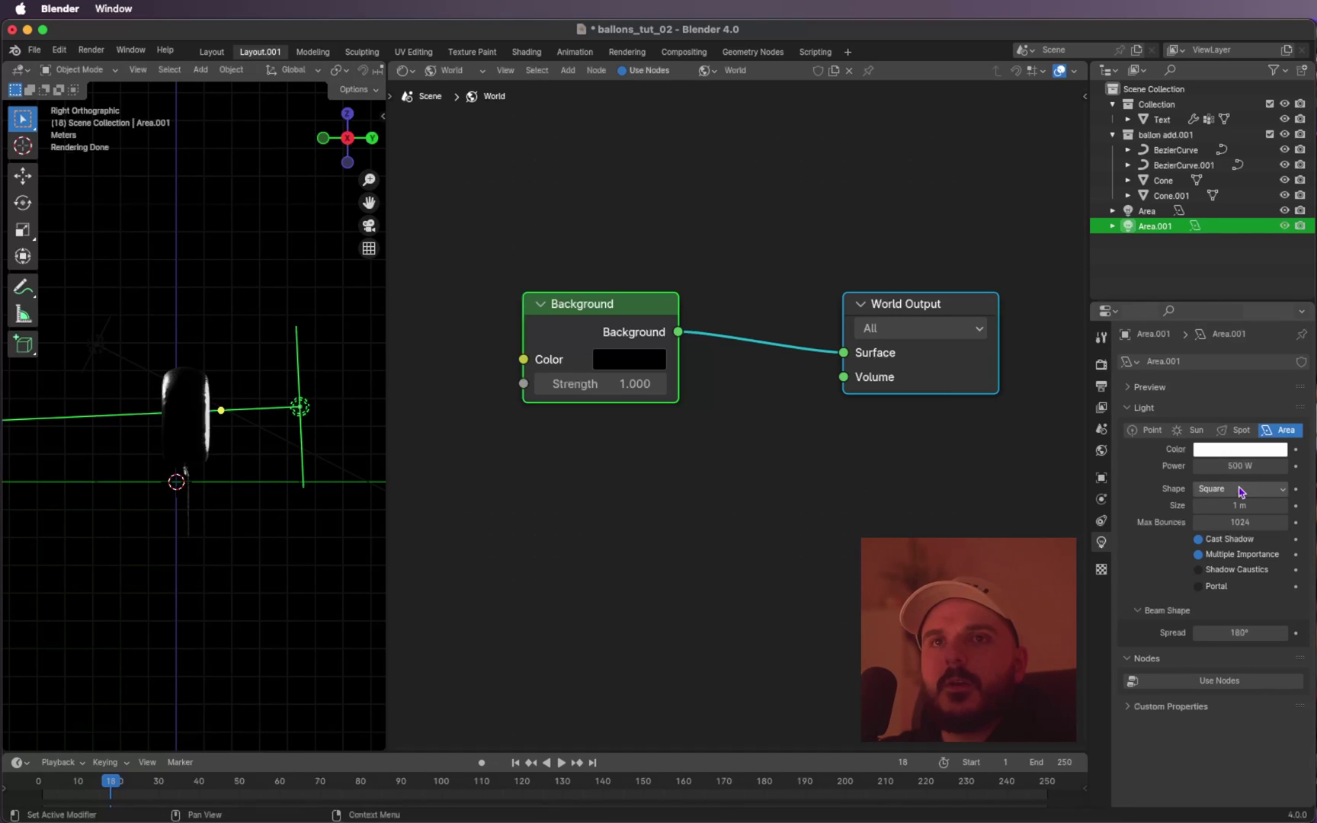
left_click(1254, 470)
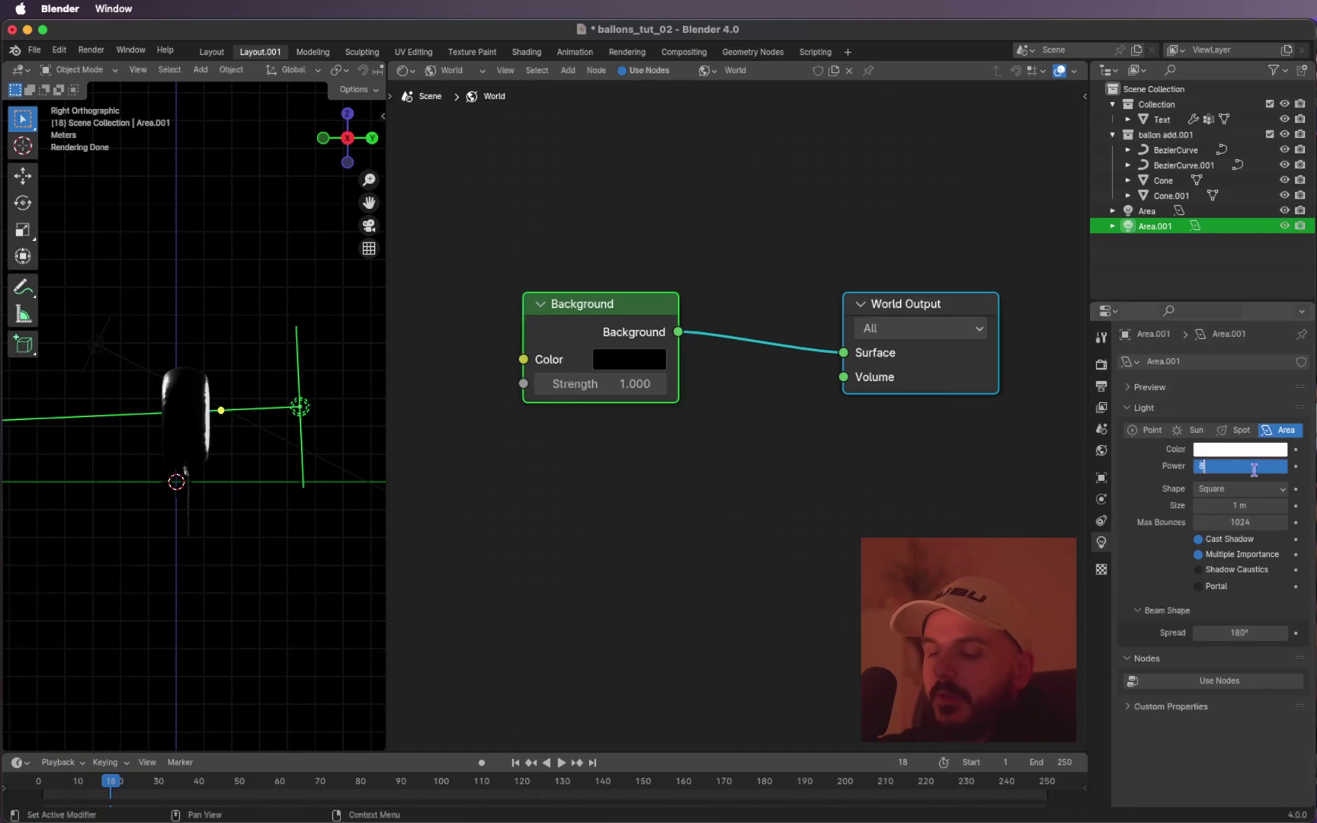
key("Return")
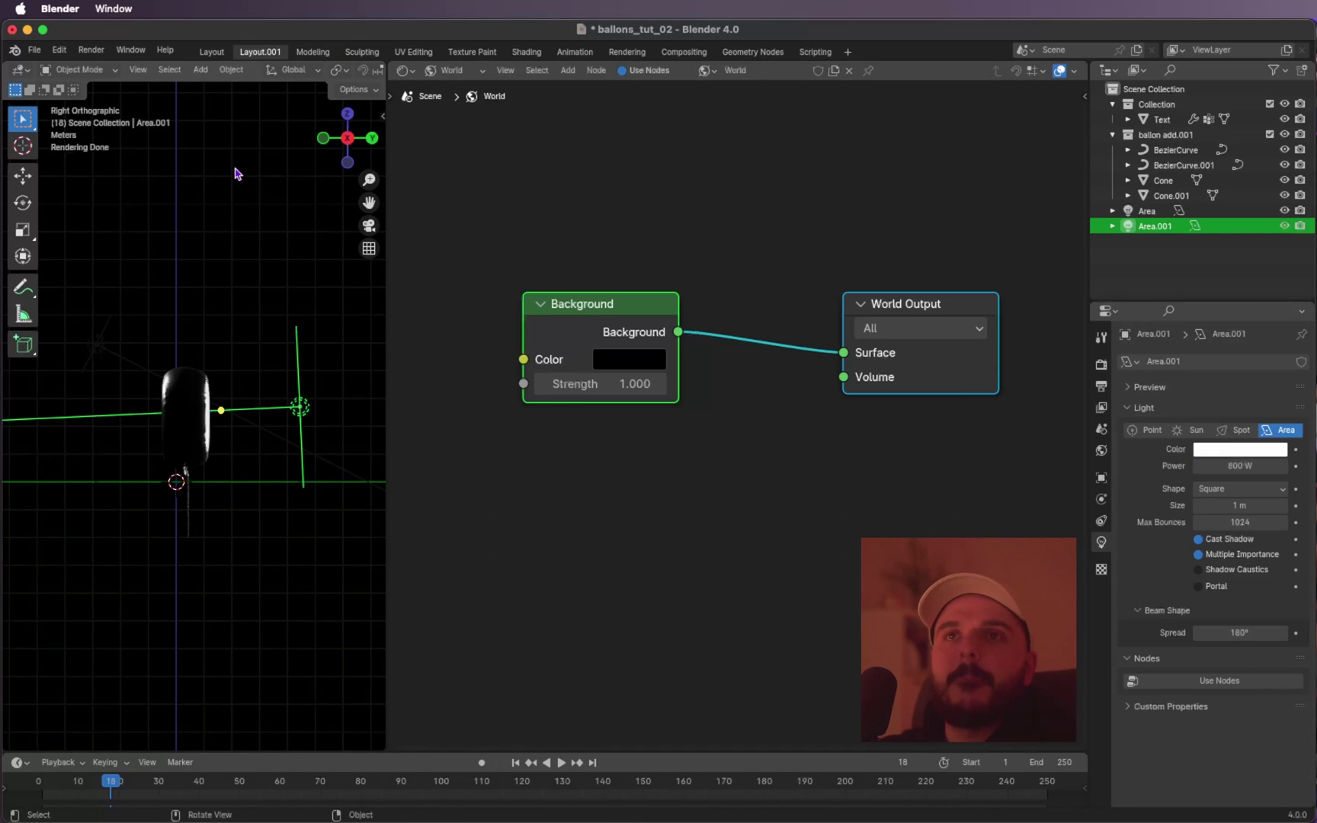
View the lit text from the front and save the Blender file.
scroll(206, 350, "left", 6)
scroll(206, 350, "right", 3, "shift")
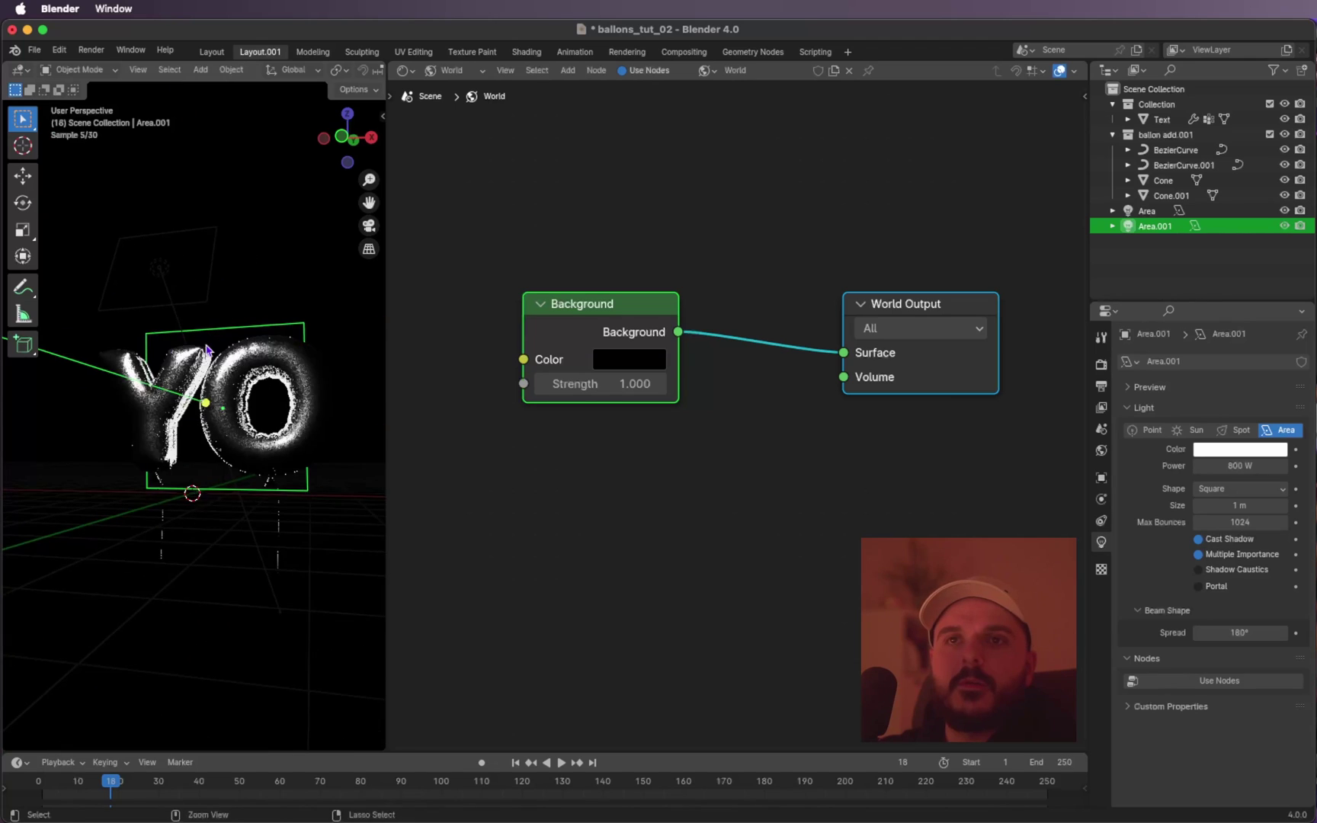
middle_click_drag(205, 349, 206, 350)
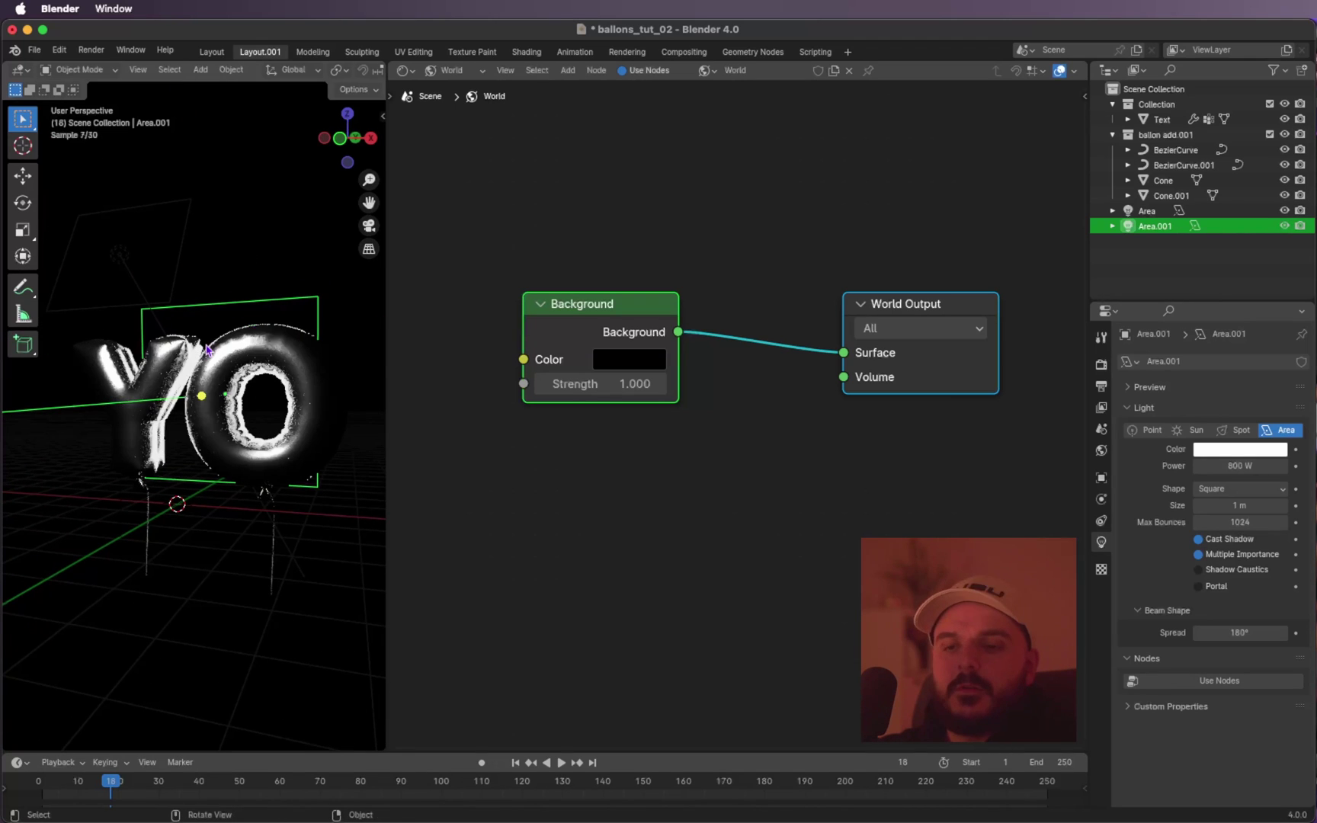
key("super+s")
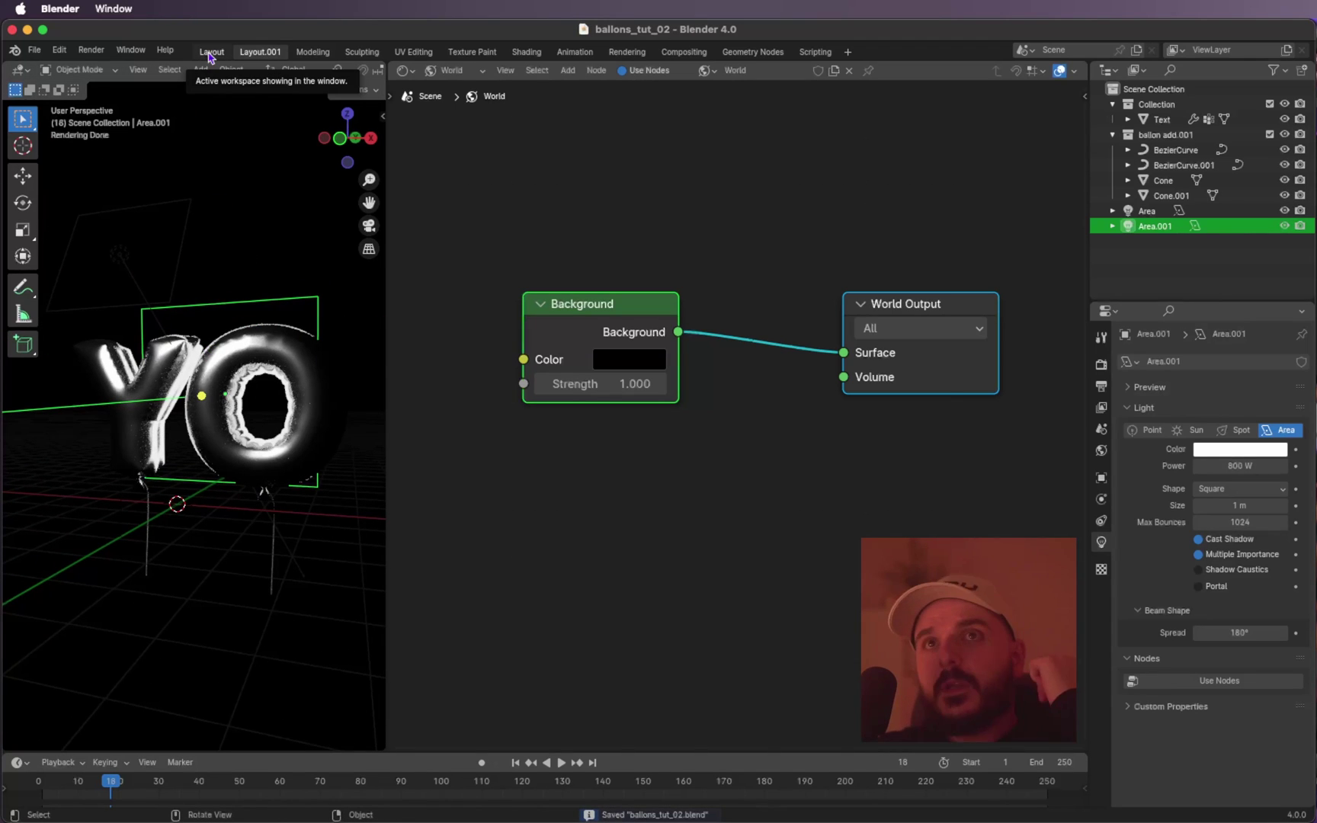
Return to the Layout workspace and reset the timeline to frame 1.
left_click(211, 53)
key("space")
key("space")
key("shift+Left")
Add a camera from the front view and move it about 3.7 m in front of the text and 2.3 m up.
left_click(1028, 141)
scroll(705, 396, "down", 1, "ctrl")
scroll(704, 395, "down", 1)
key("shift+a")
mouse_move(704, 394)
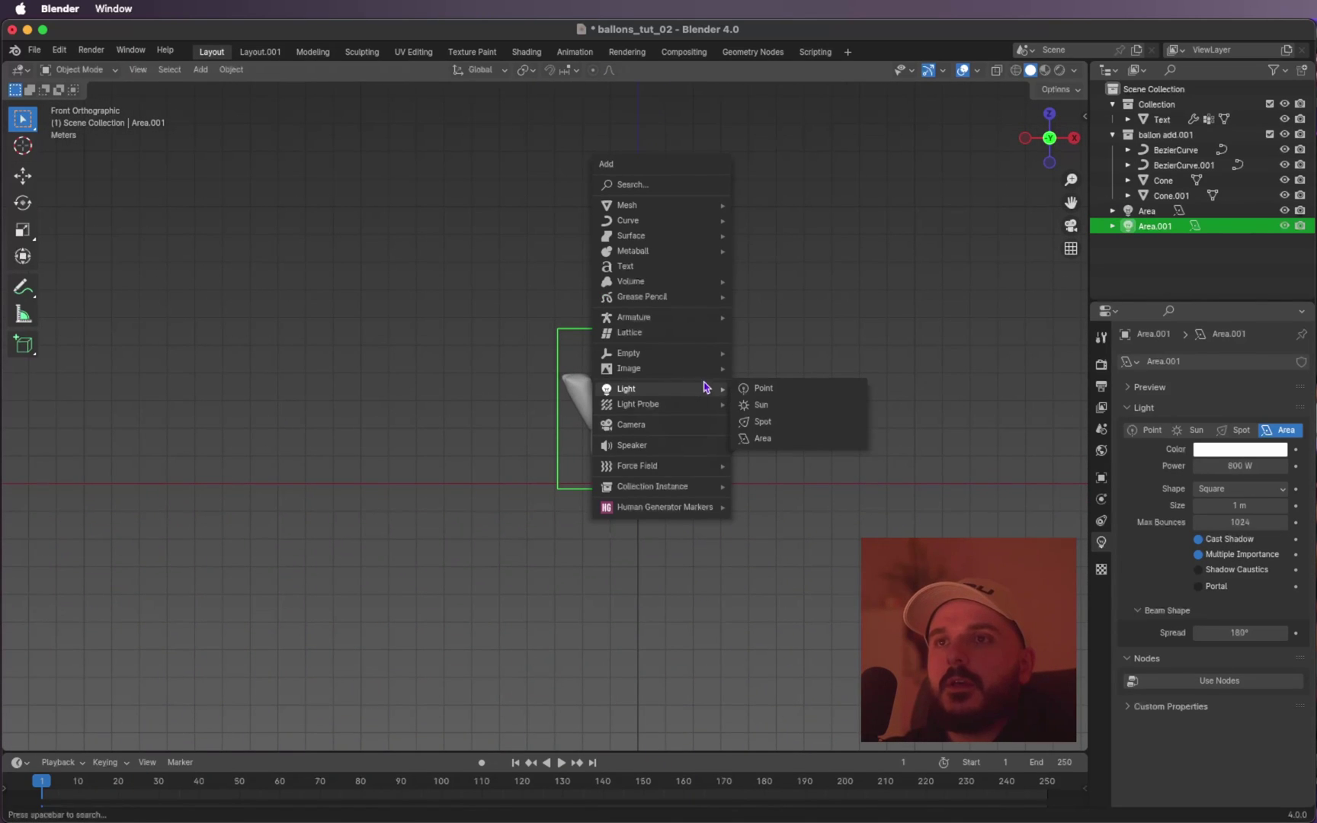
left_click(700, 428)
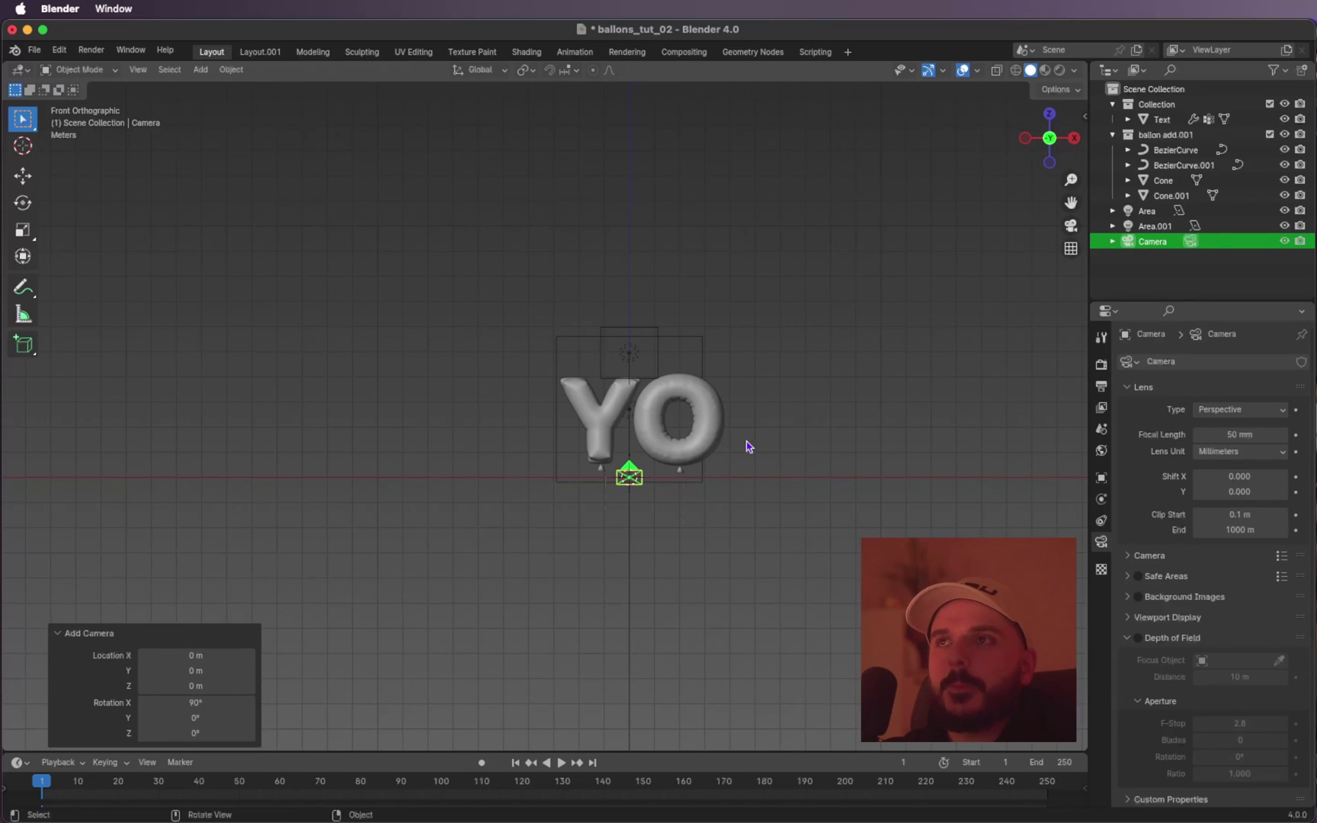
left_click(1074, 138)
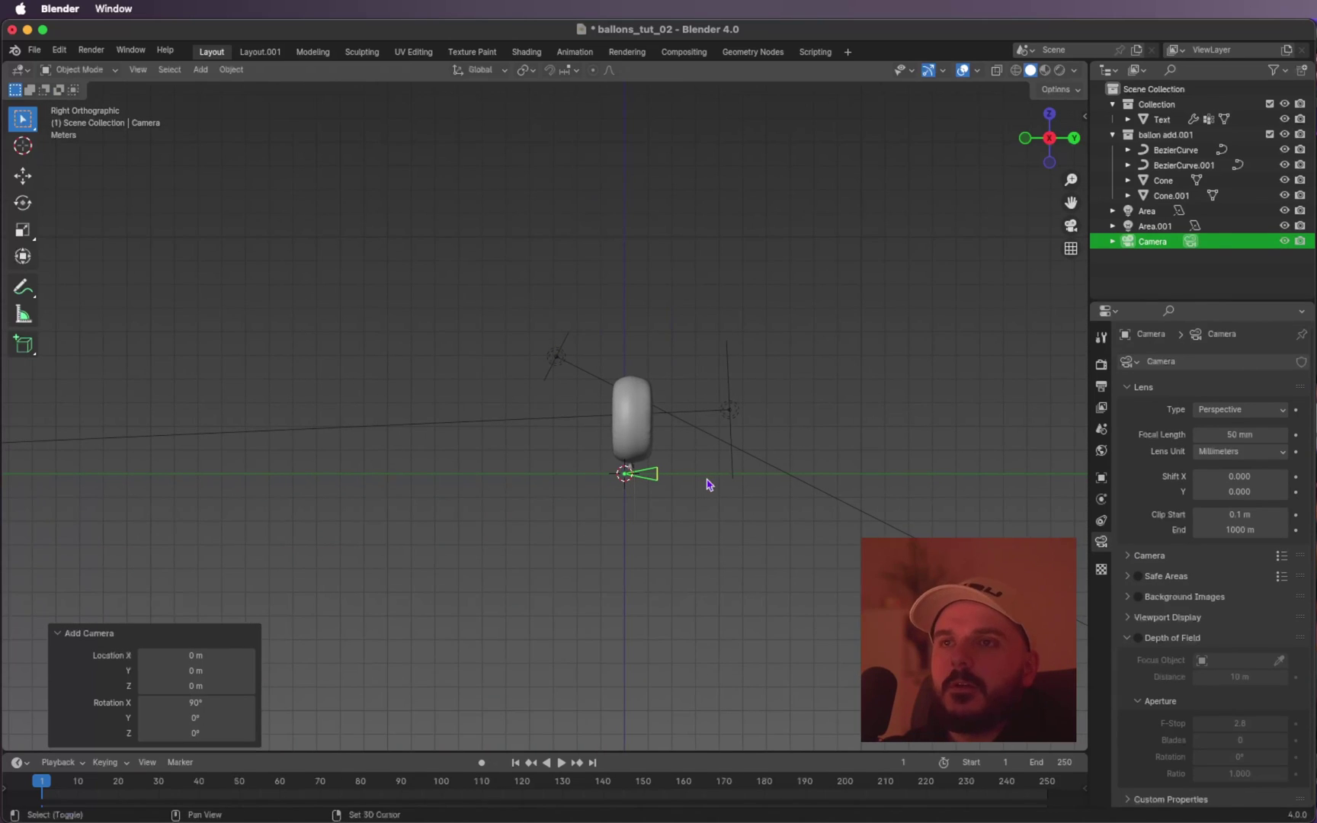
key("g")
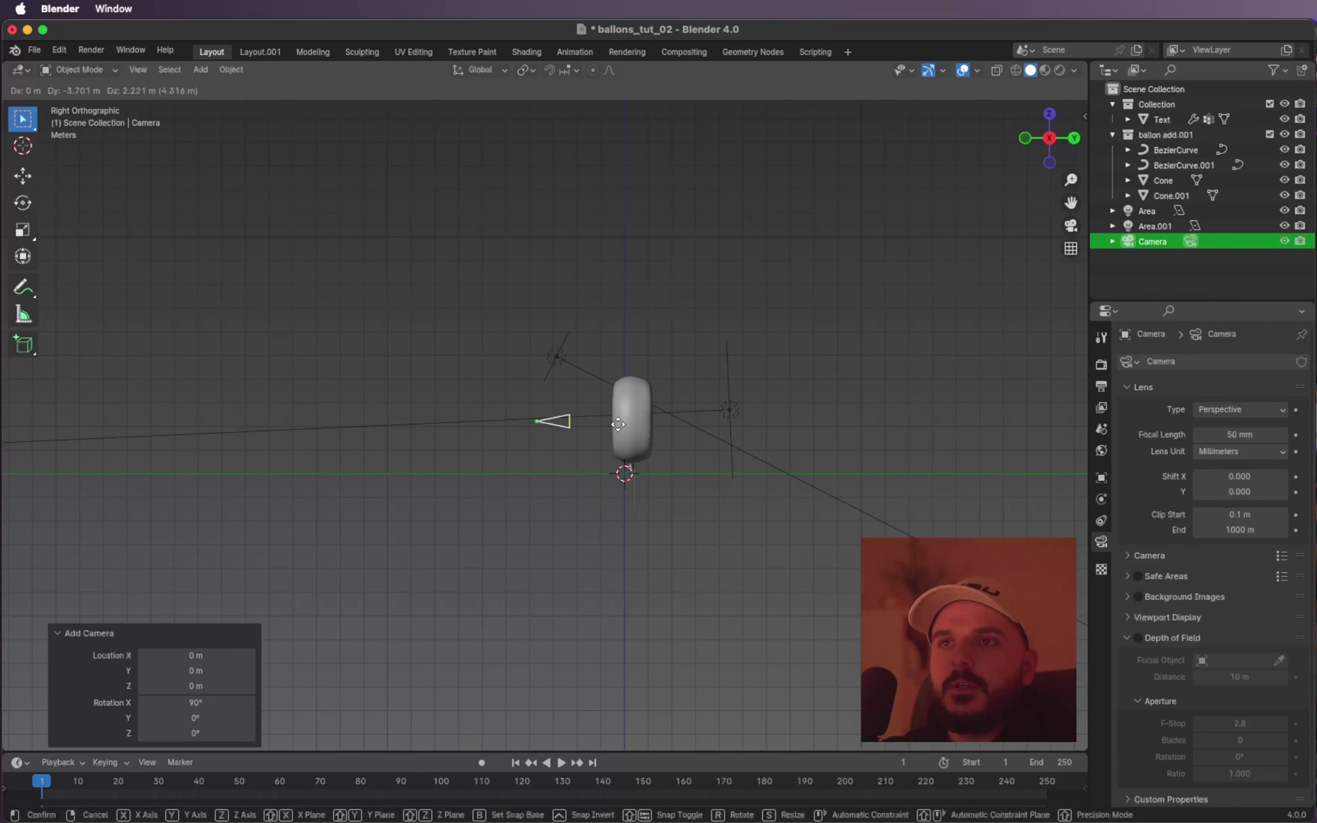
left_click(618, 424)
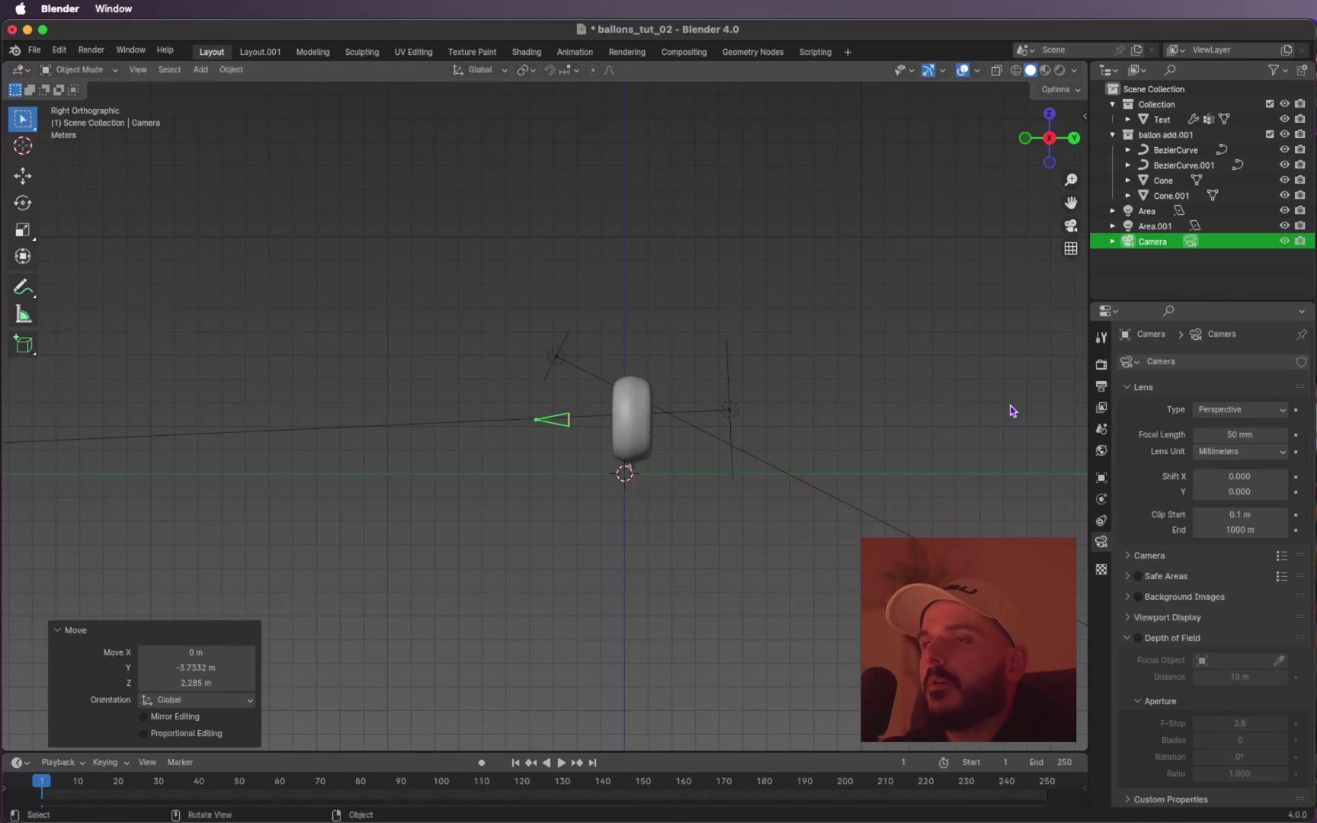
Set the render output resolution to 4000 by 4000 px.
left_click(1100, 386)
left_click(1224, 380)
type("4000")
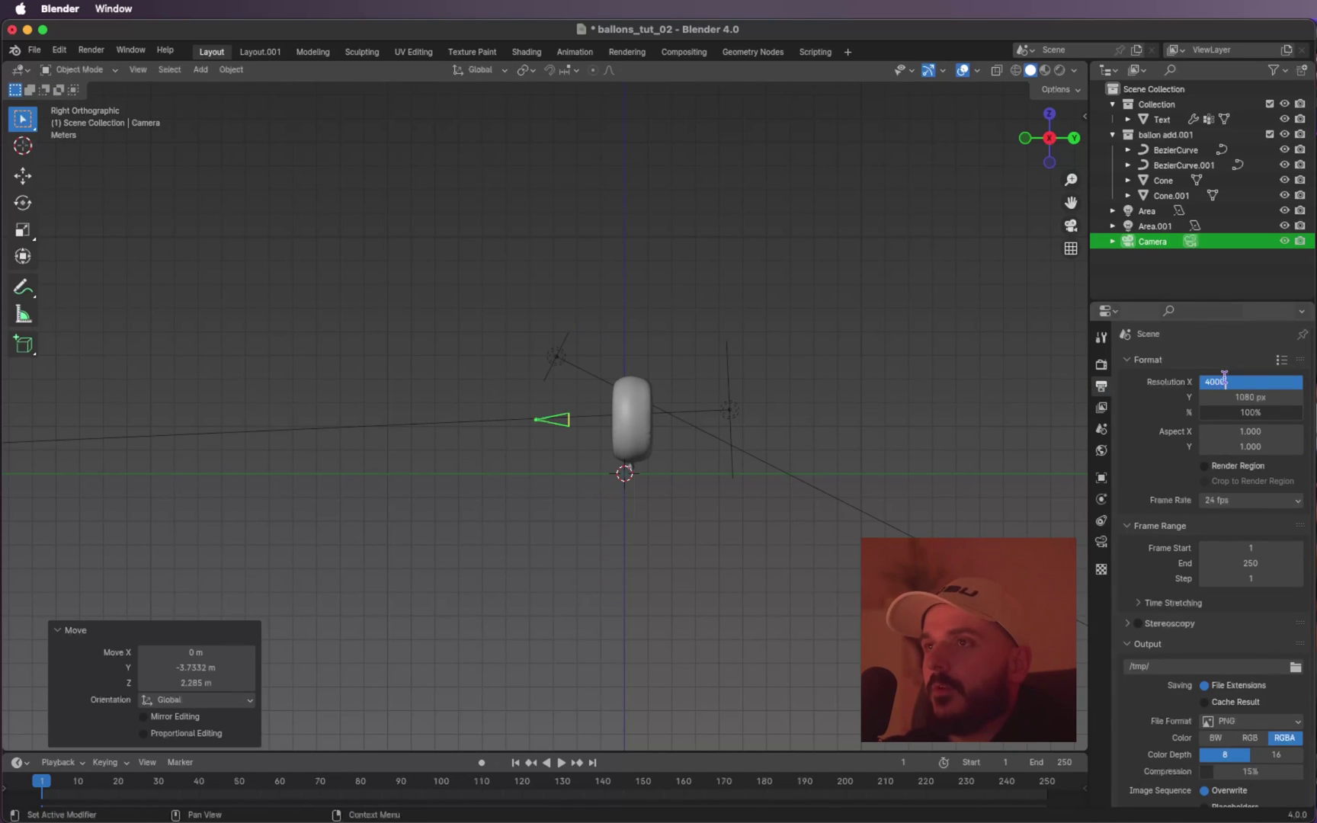
key("Tab")
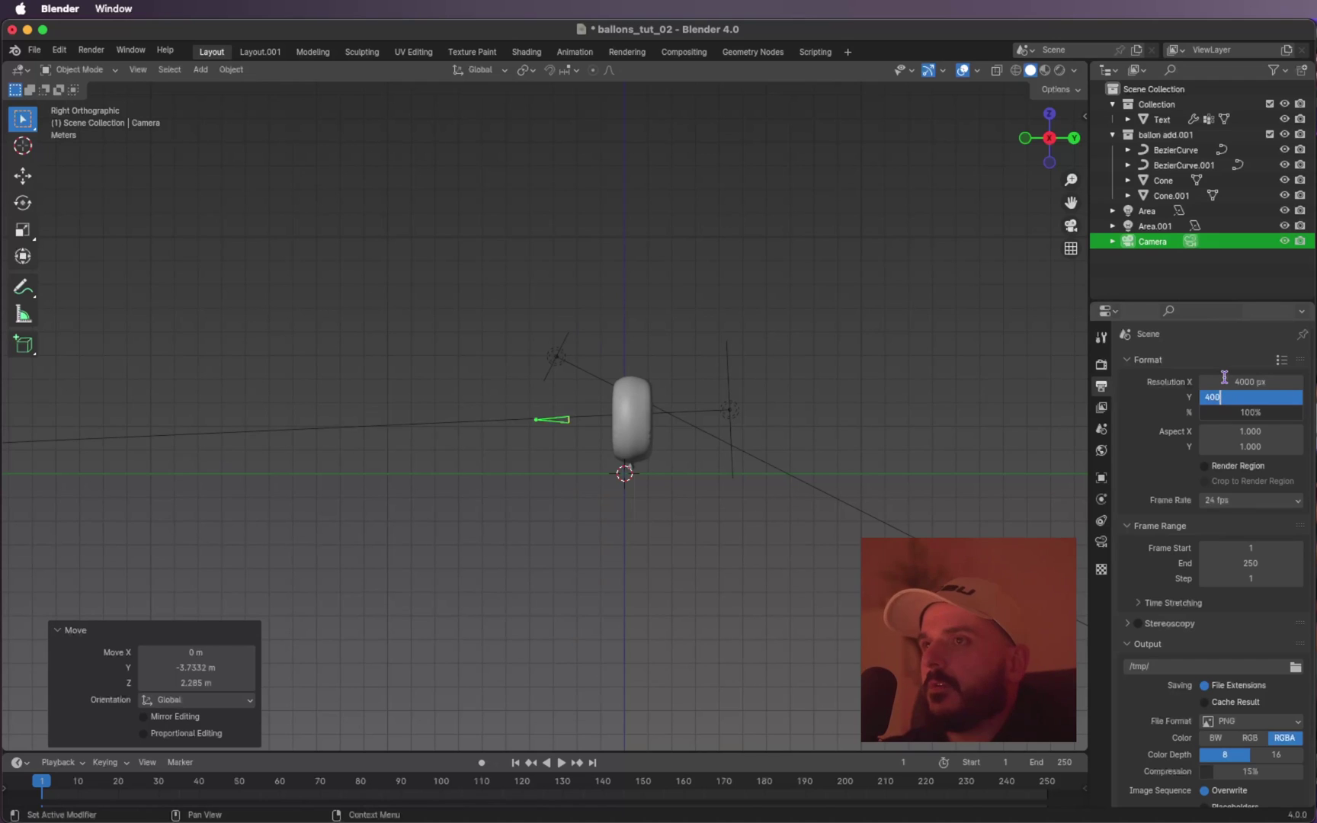
type("4000")
key("Return")
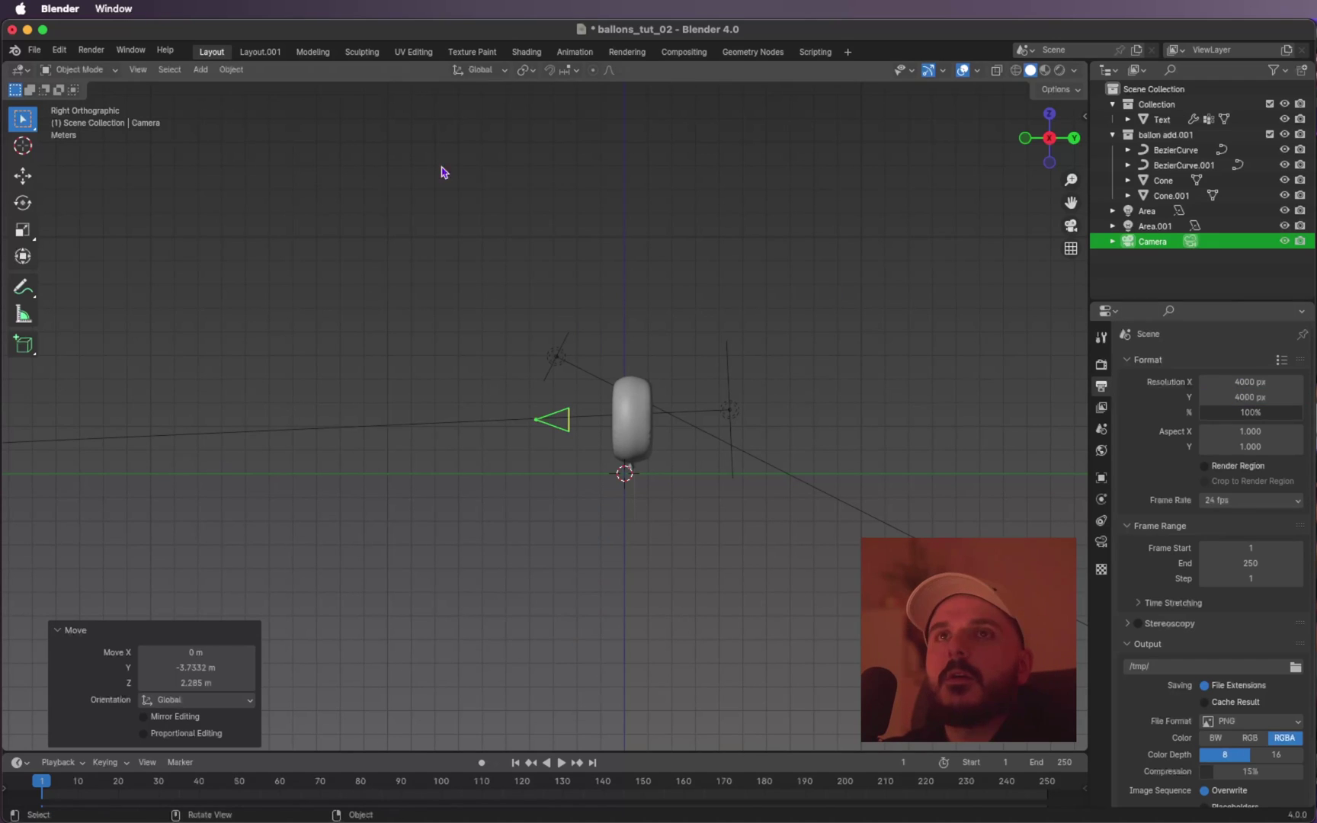
Look through the camera in the Layout.001 workspace, lock it to the view, frame the whole YO text with its strings, and save the file.
left_click(267, 55)
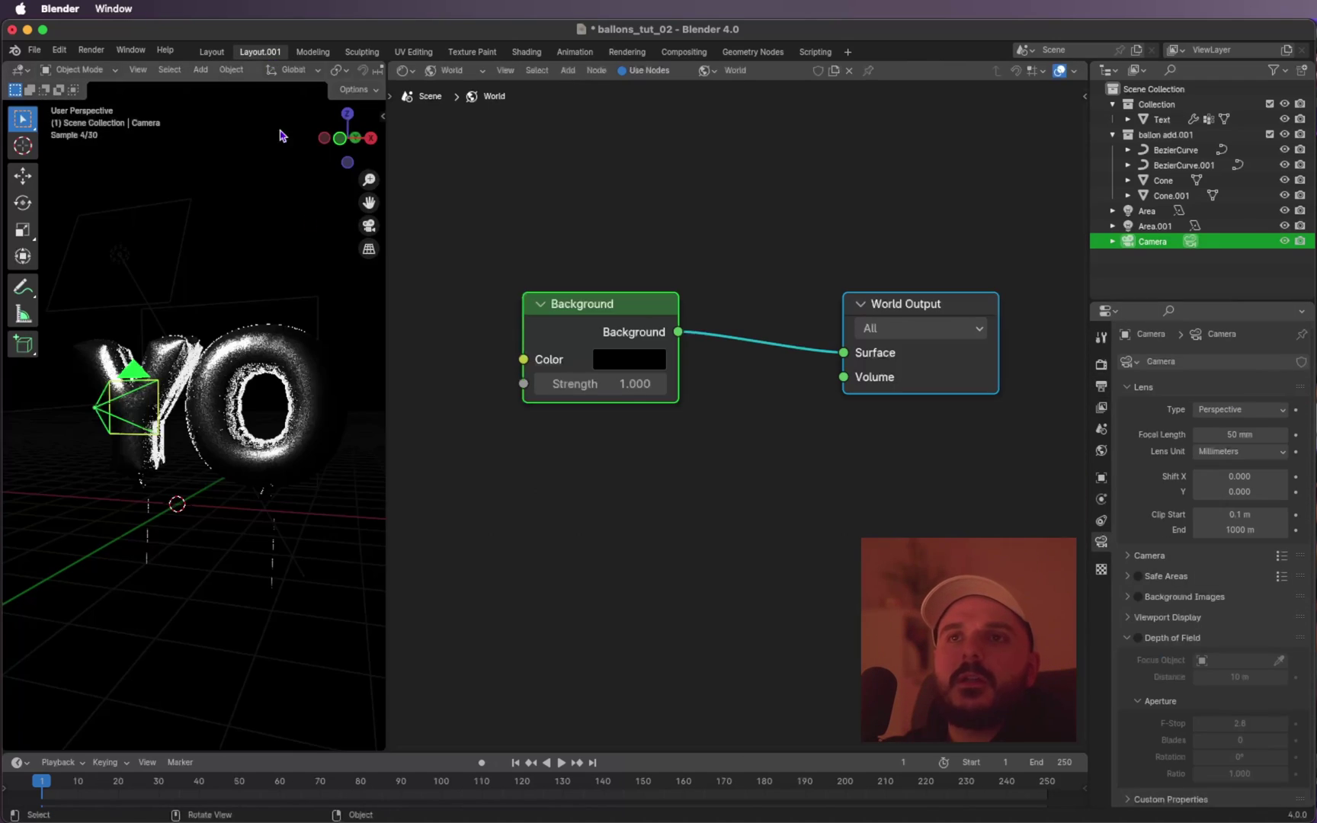
left_click(370, 225)
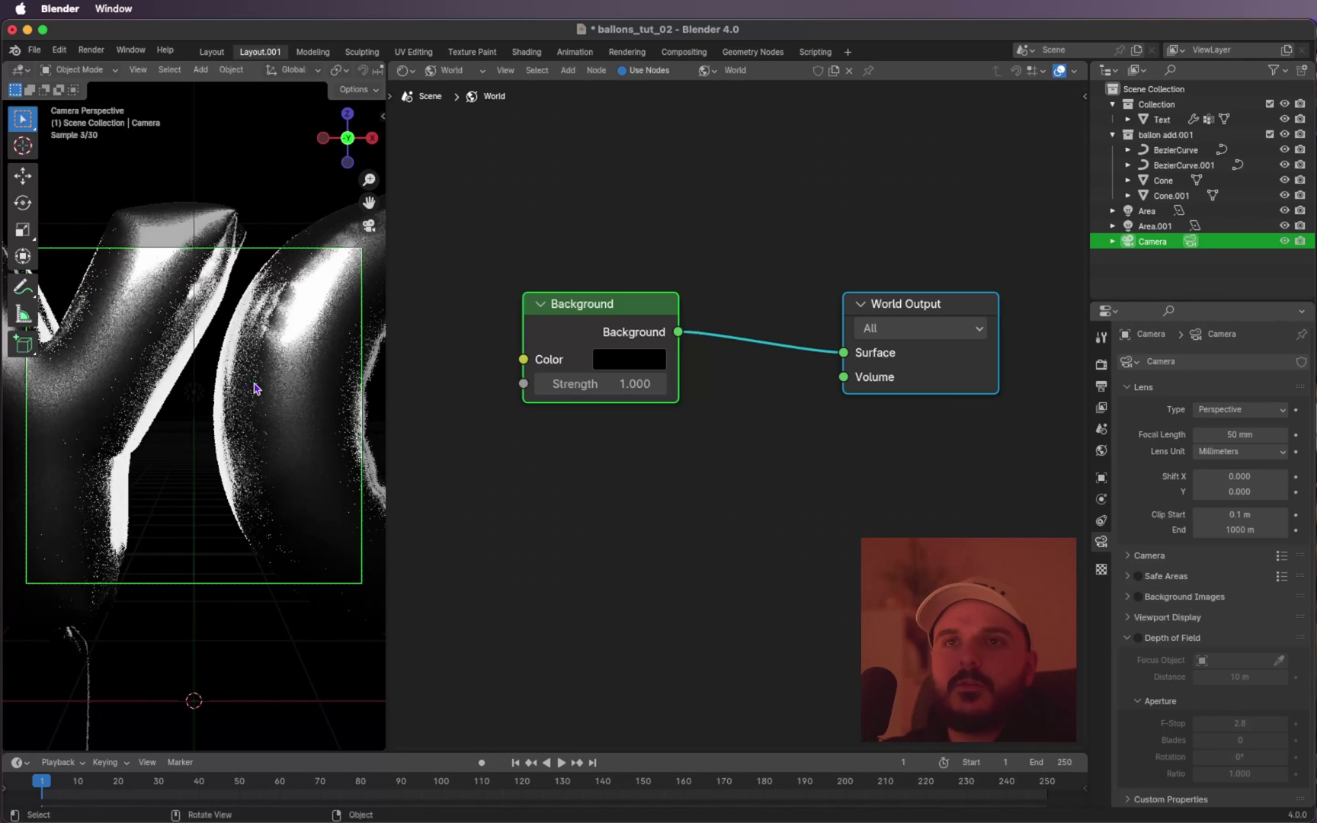
key("q")
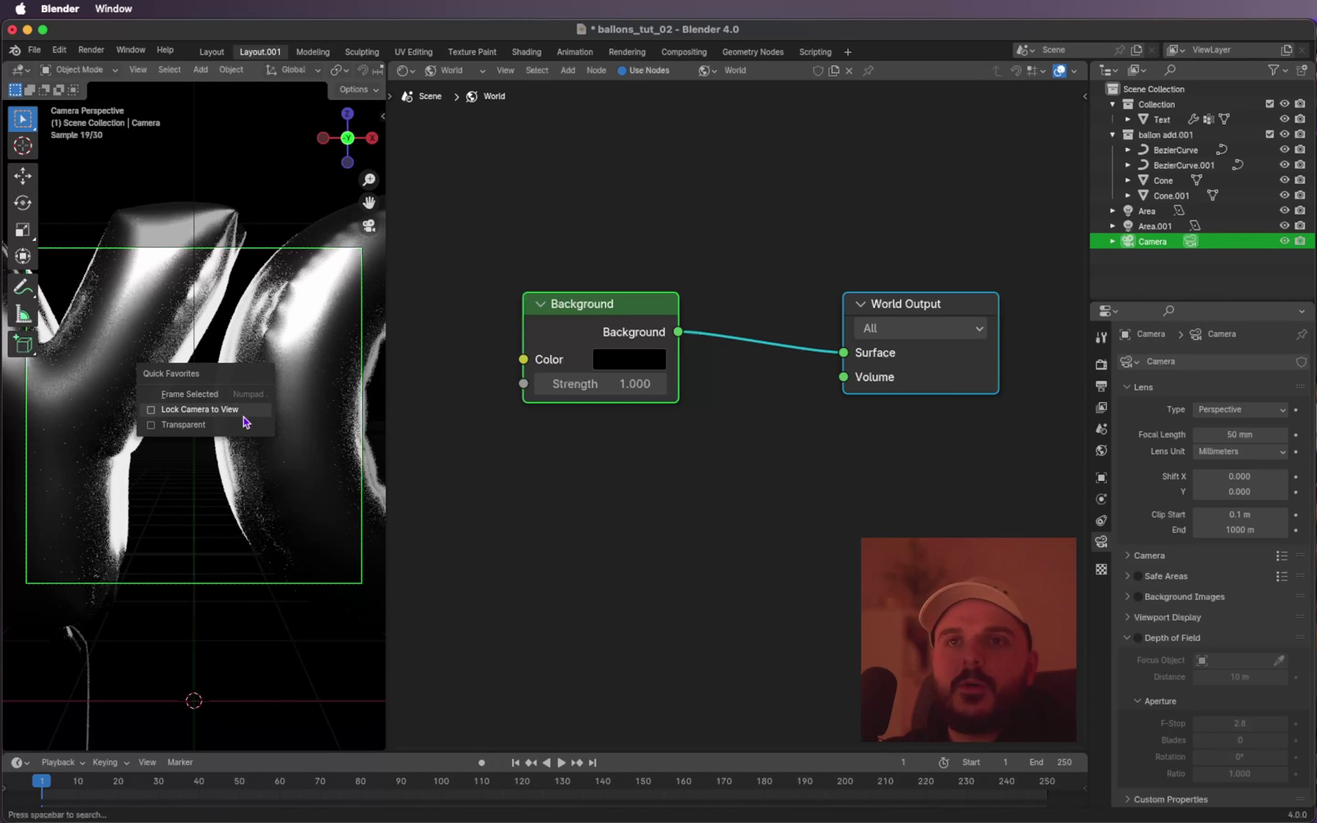
left_click(200, 409)
scroll(244, 418, "down", 6)
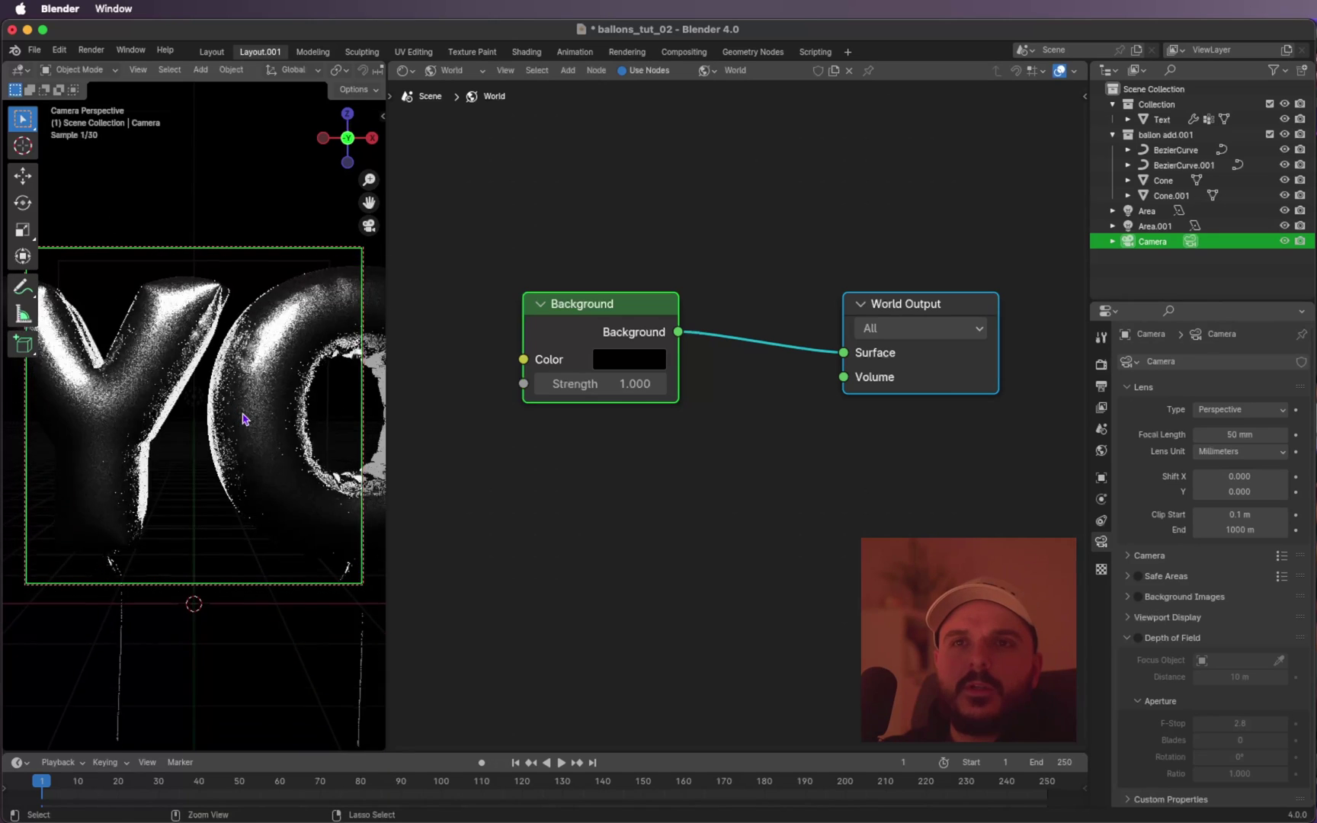
scroll(244, 418, "right", 5, "shift")
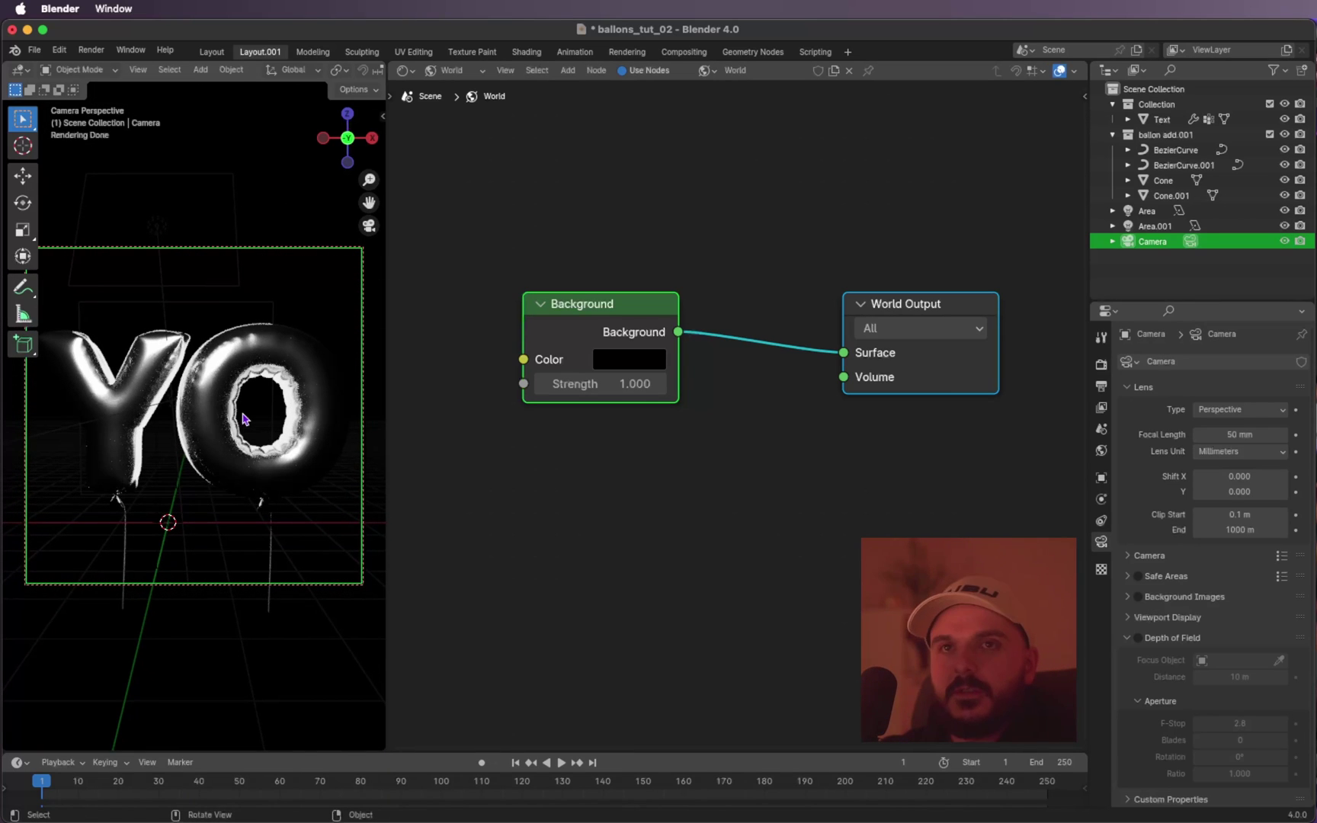
key("t")
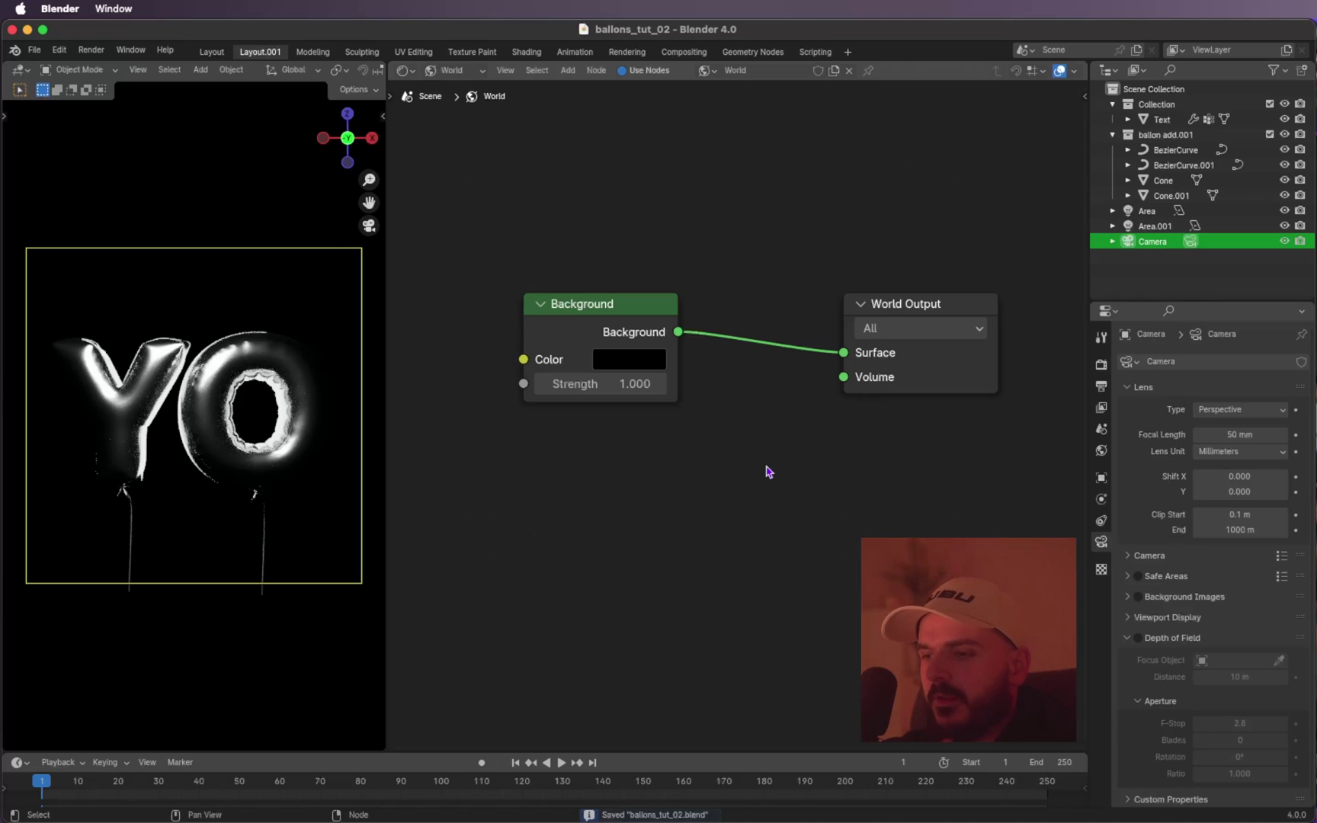
Add an Environment Texture node before the Background node in the world shader.
scroll(766, 472, "down", 2, "ctrl")
scroll(766, 472, "left", 2)
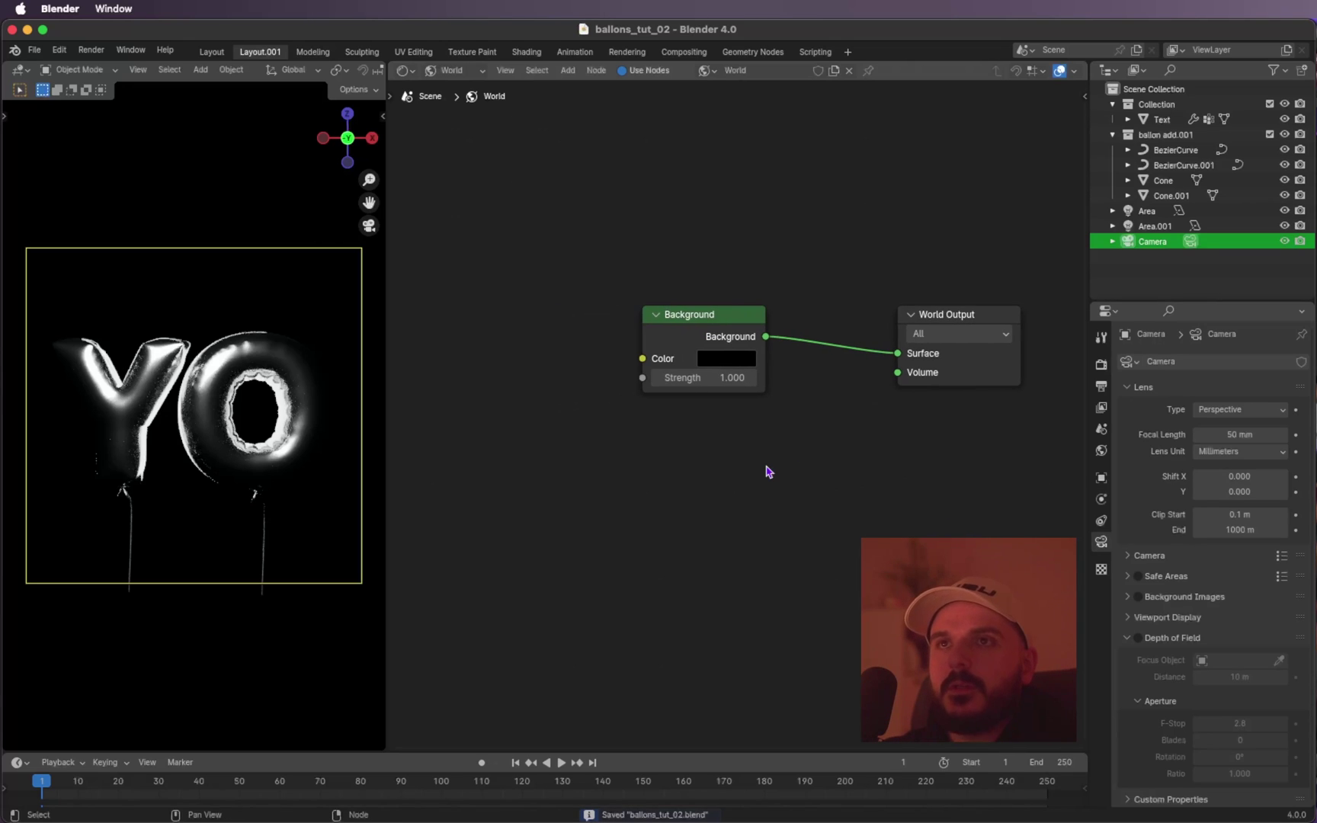
left_click(456, 71)
left_click(460, 128)
right_click(568, 288)
mouse_move(568, 288)
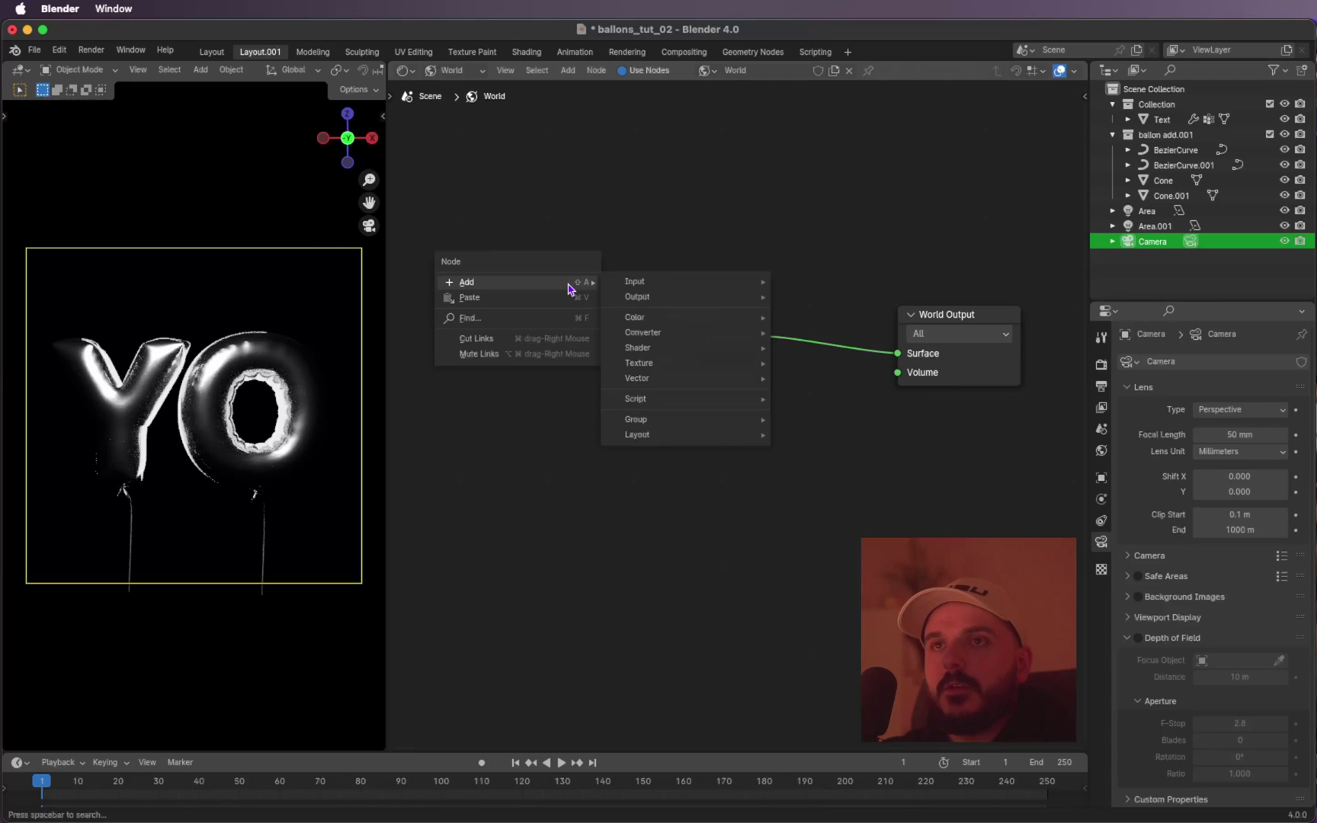
key("shift+a")
left_click(634, 202)
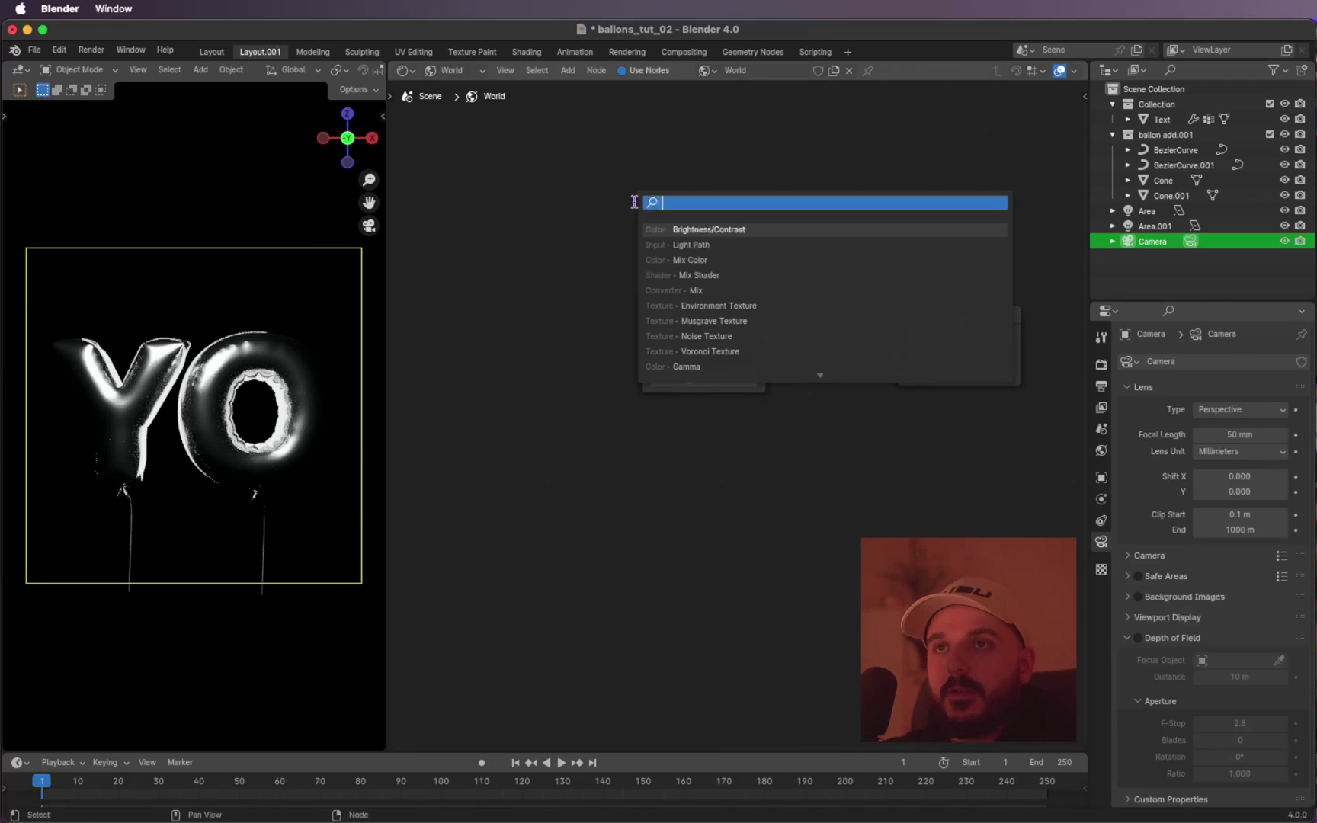
type("envi")
key("Return")
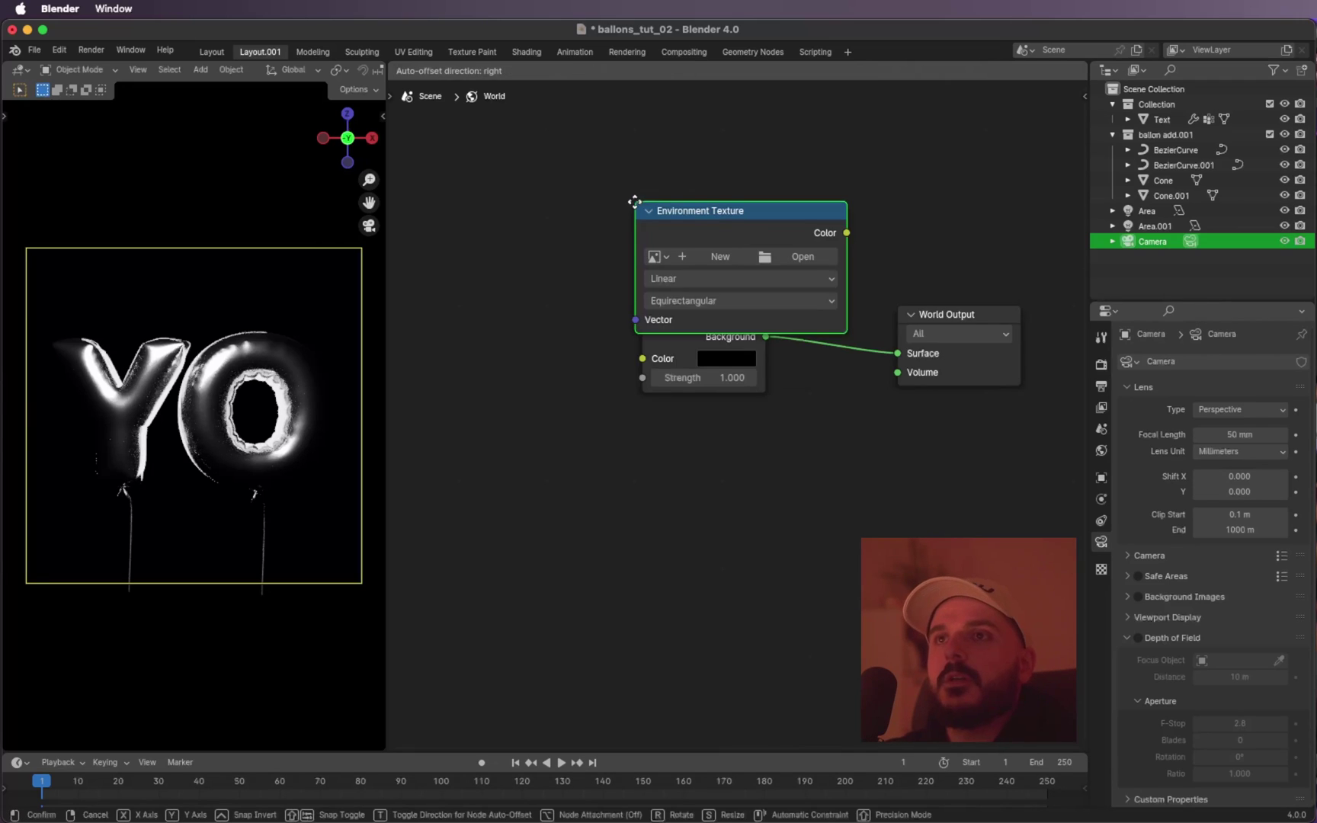
left_click(406, 279)
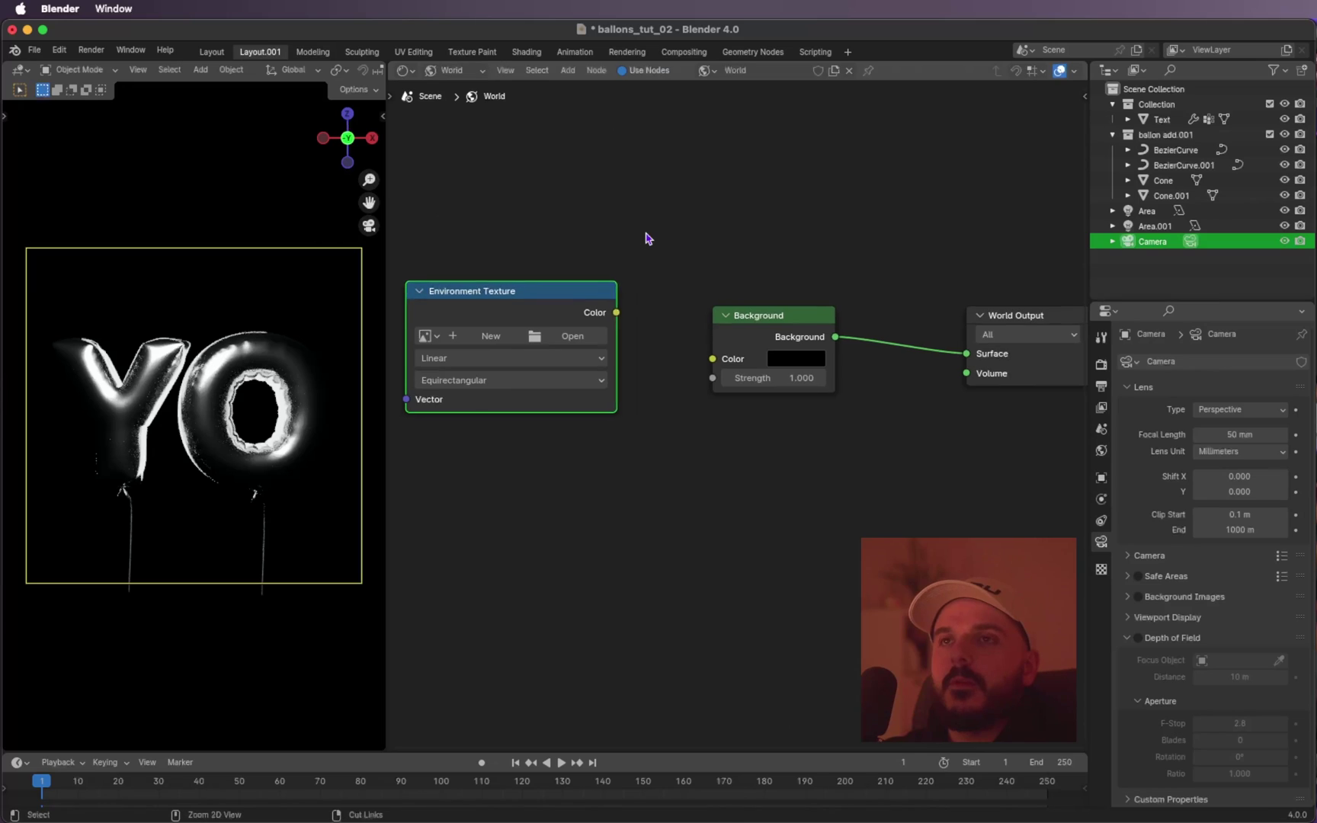
scroll(646, 239, "down", 1)
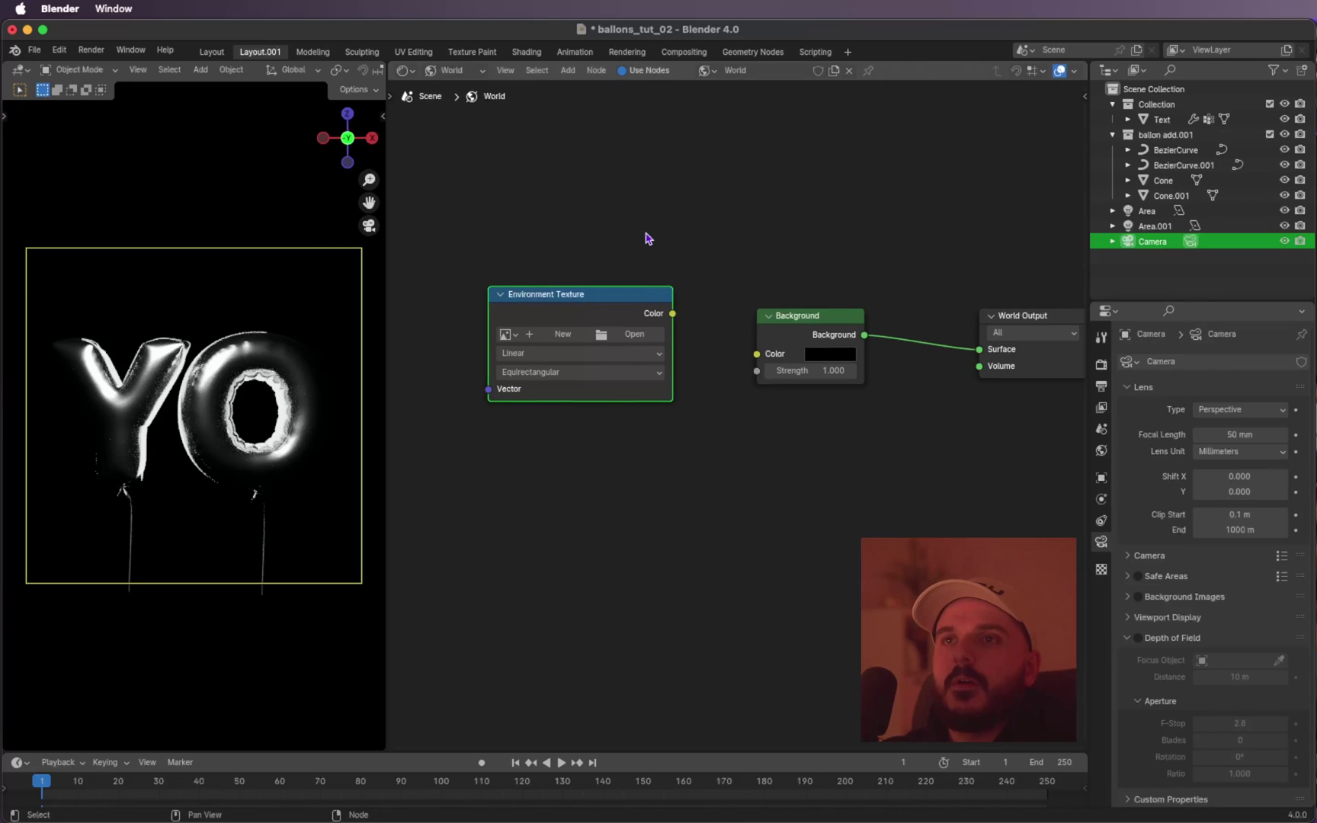
Load studio_small_09_8k.exr into the Environment Texture and connect its Color output to the Background color.
left_click(644, 336)
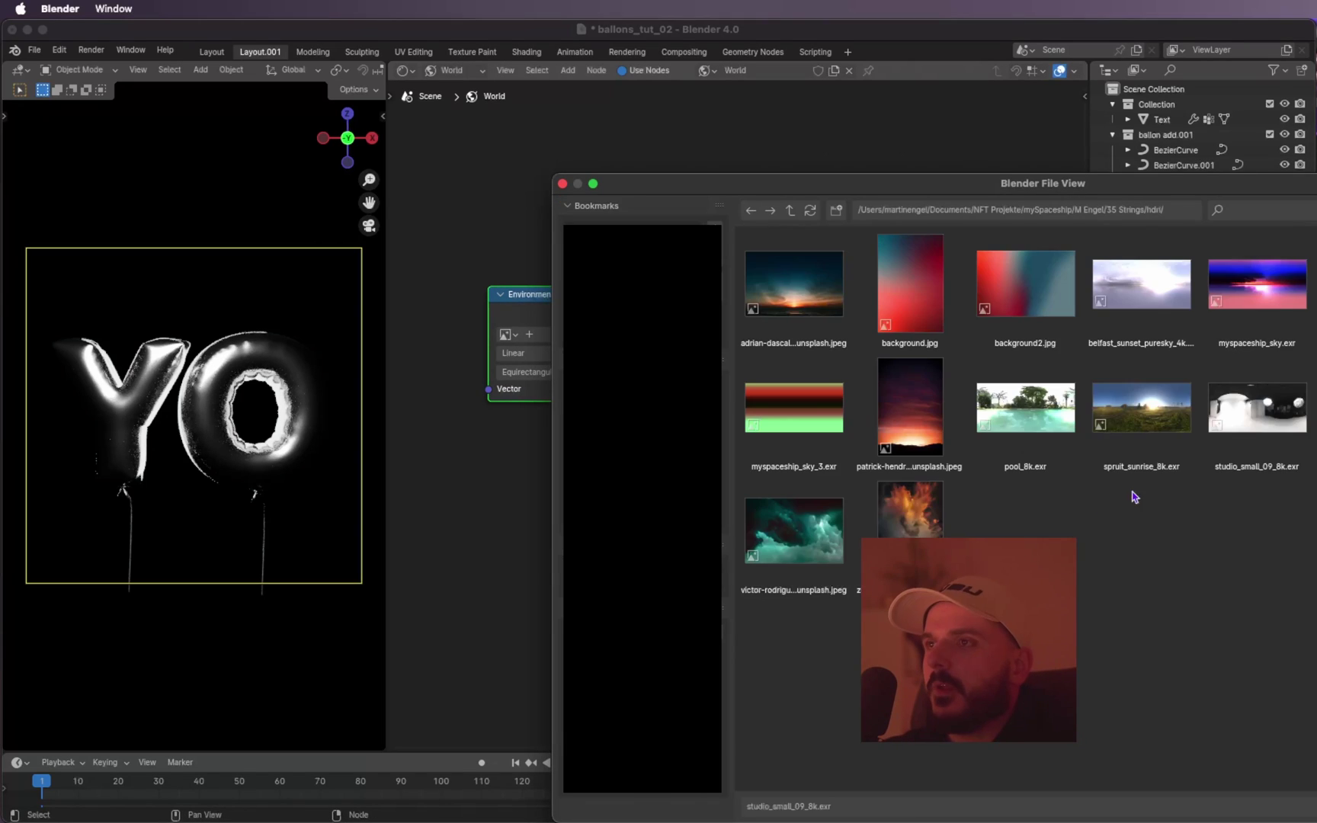
double_click(1242, 422)
scroll(722, 387, "up", 3)
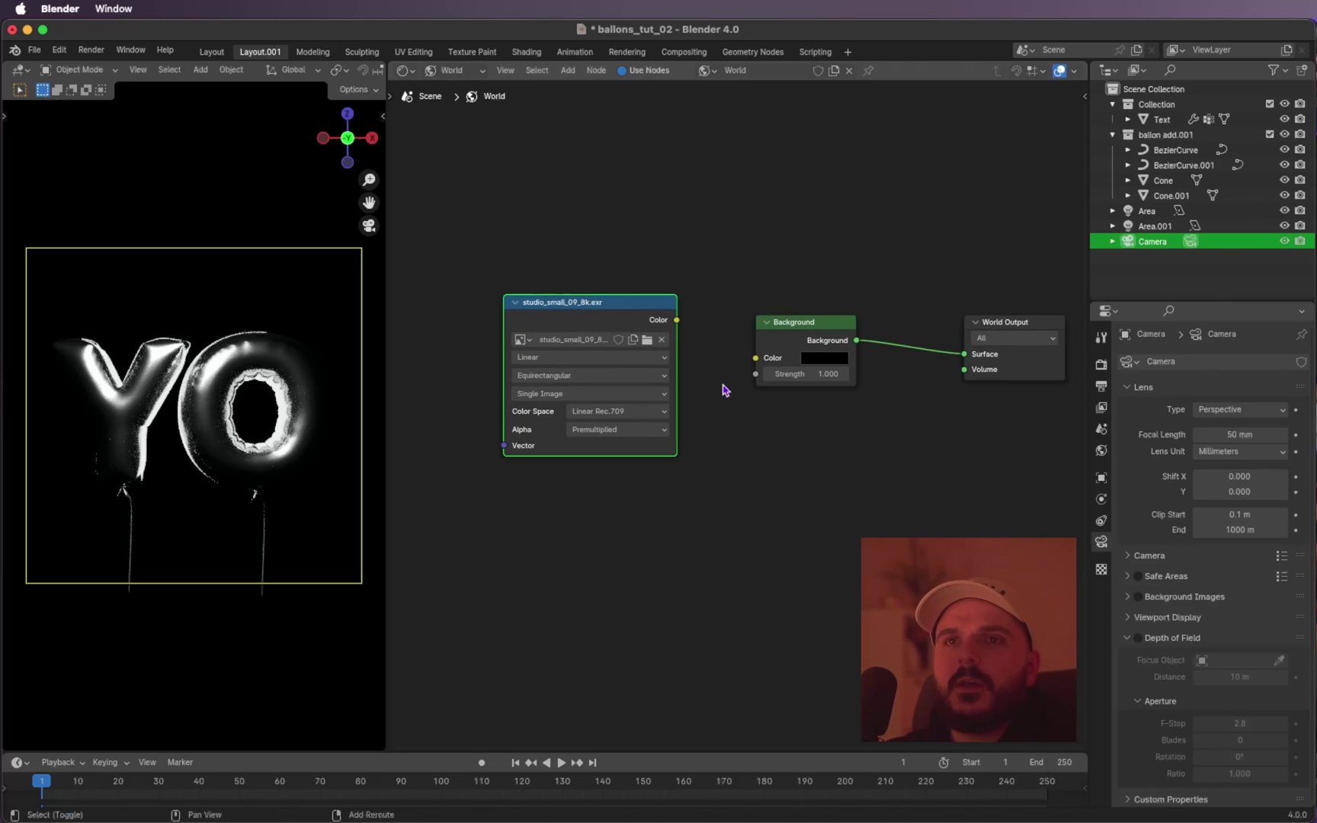
scroll(722, 387, "left", 2)
left_click_drag(736, 287, 843, 336)
middle_click_drag(843, 339, 800, 438, "ctrl")
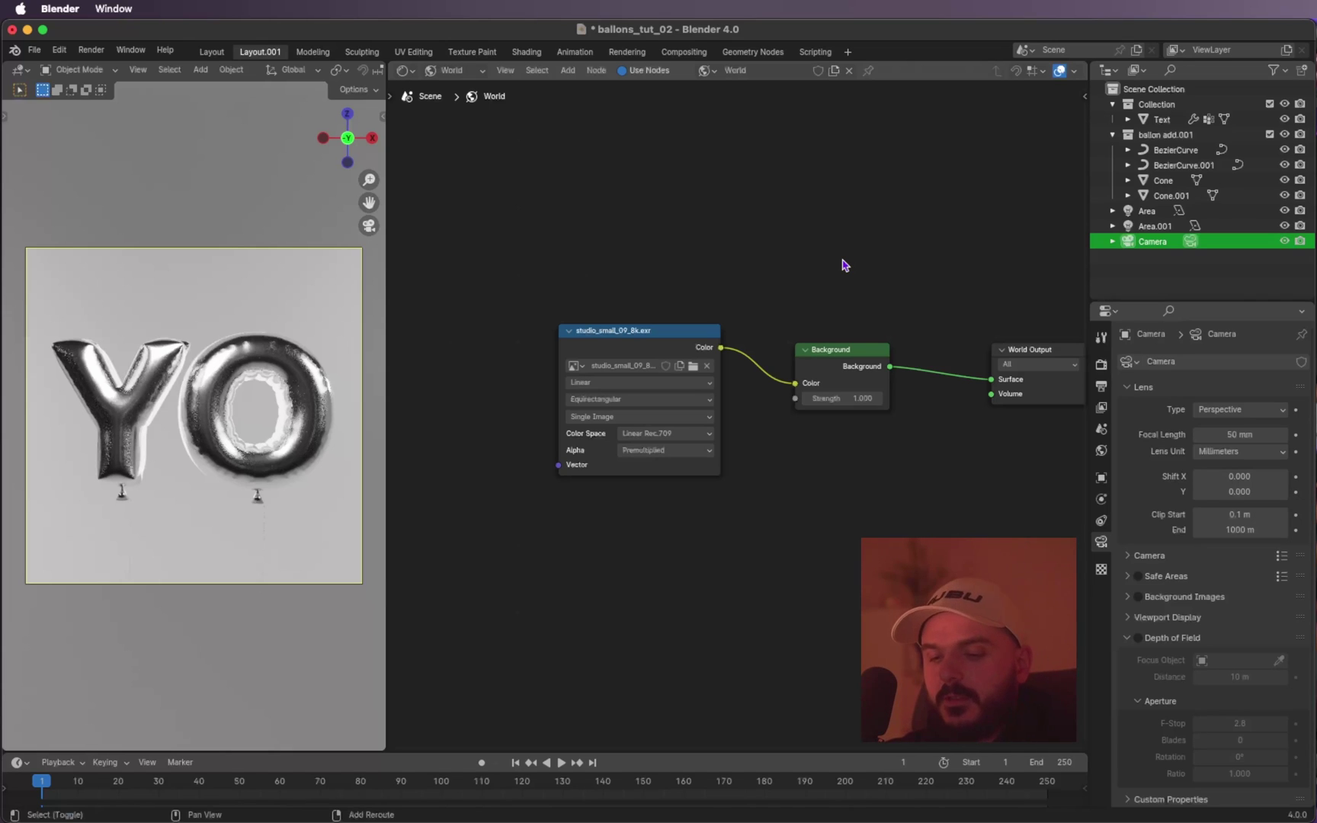
Insert a Mix Color node on the link between the environment texture and the Background node.
key("shift+a")
left_click(844, 264)
type("mix")
key("Return")
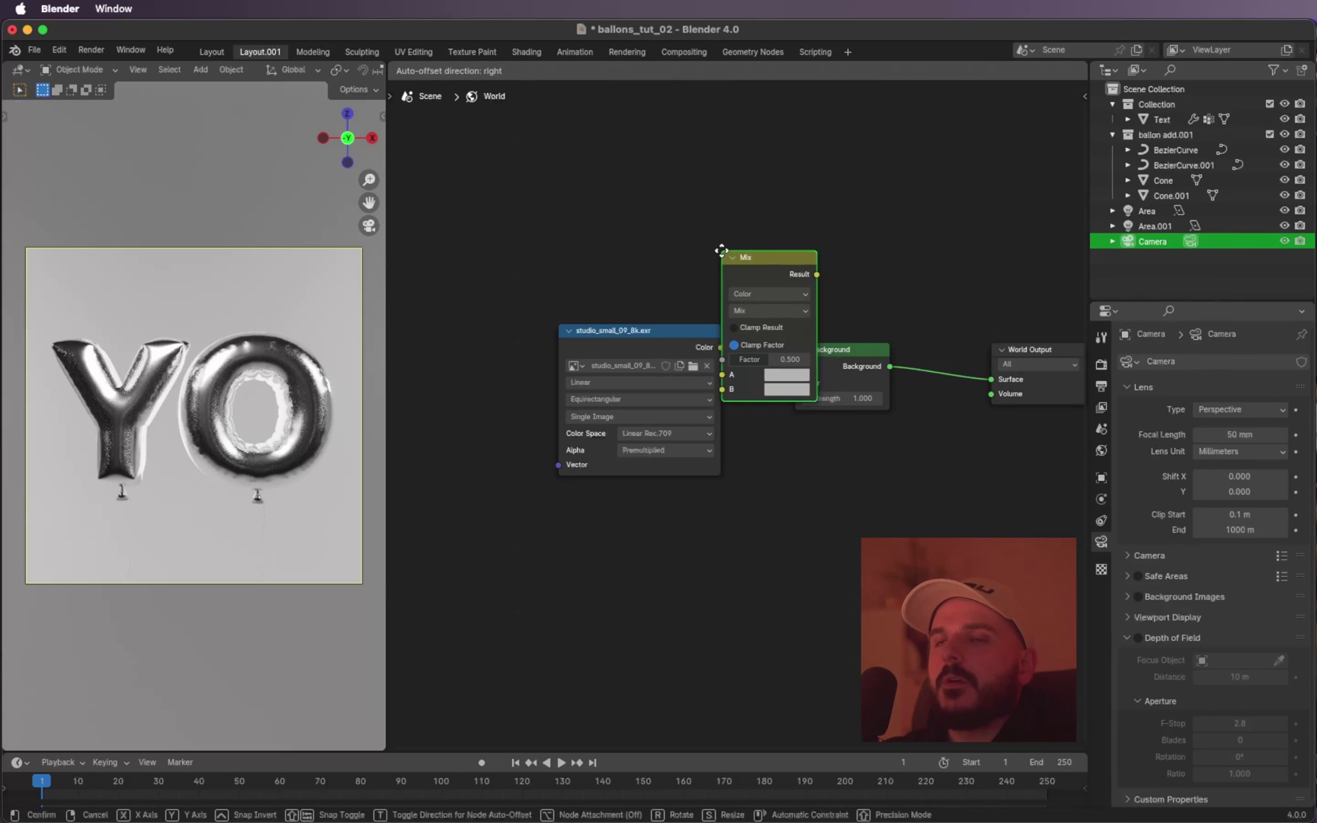
left_click(718, 253)
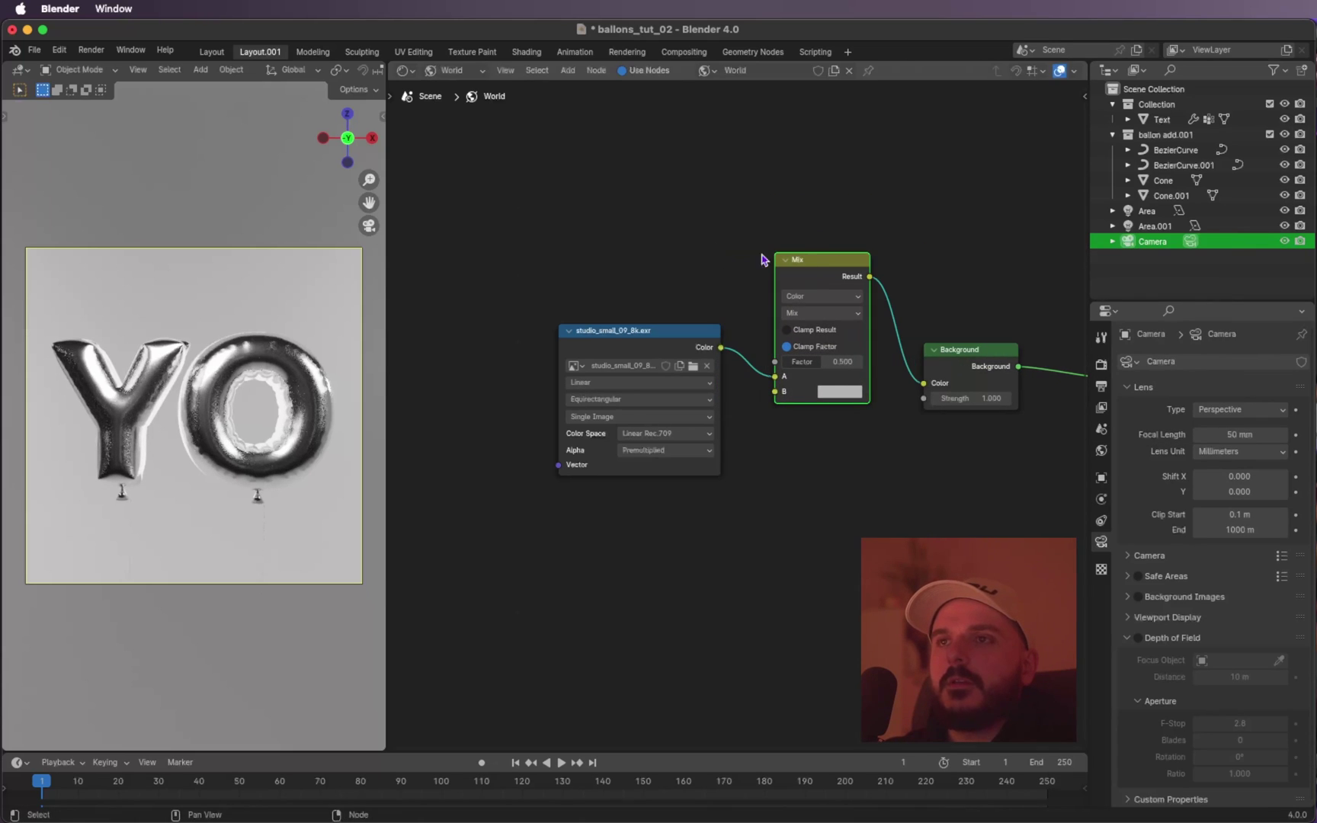
Add a Light Path node above the Mix node in the world shader.
scroll(823, 257, "up", 2)
key("shift+a")
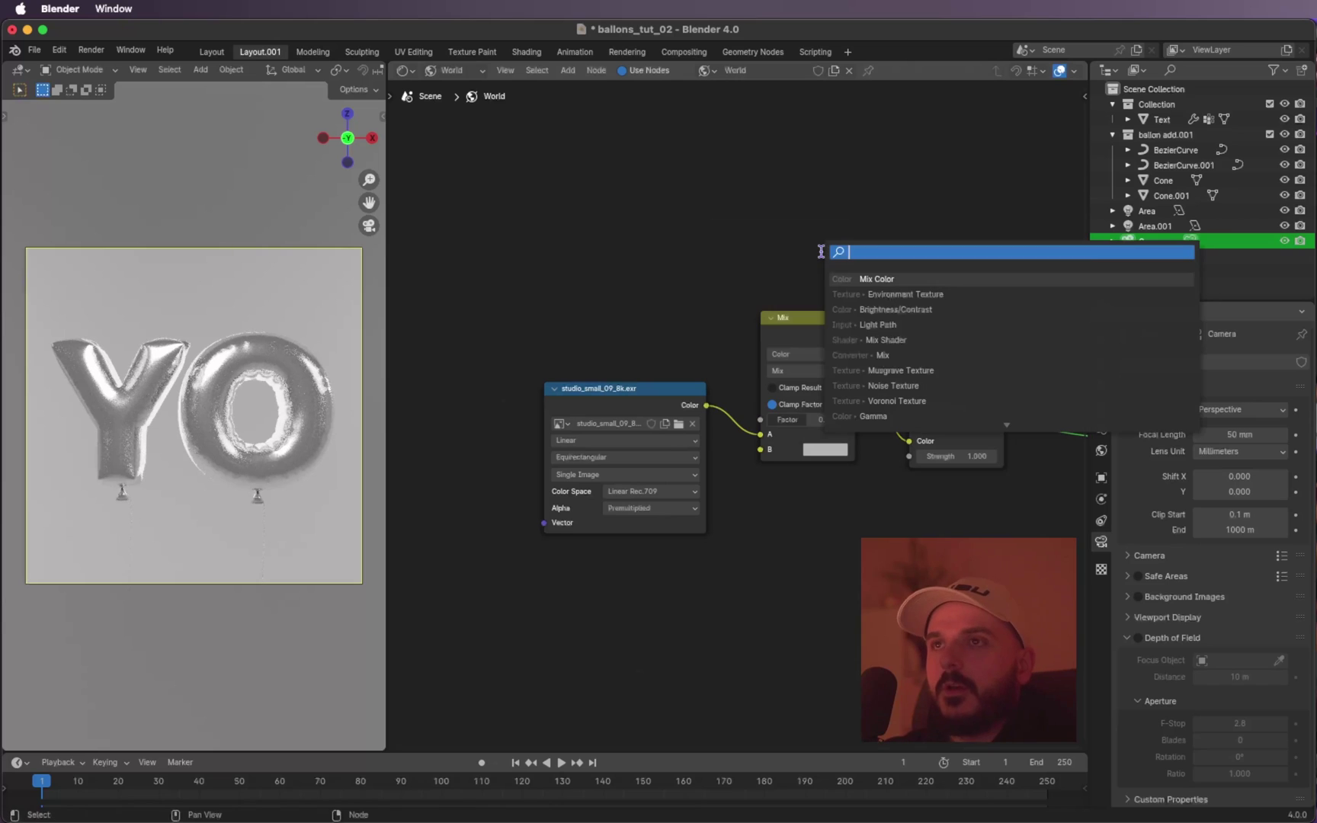
type("light pa")
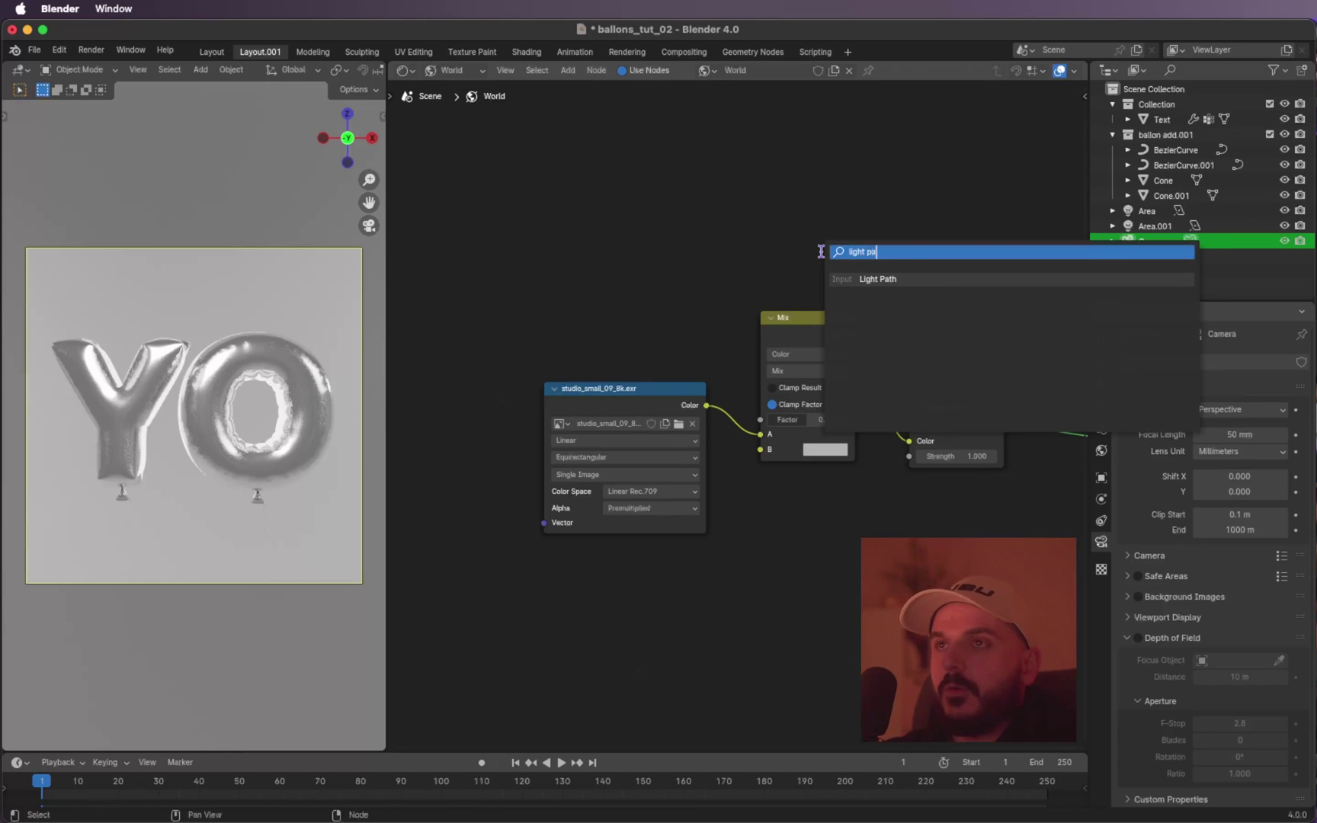
key("Return")
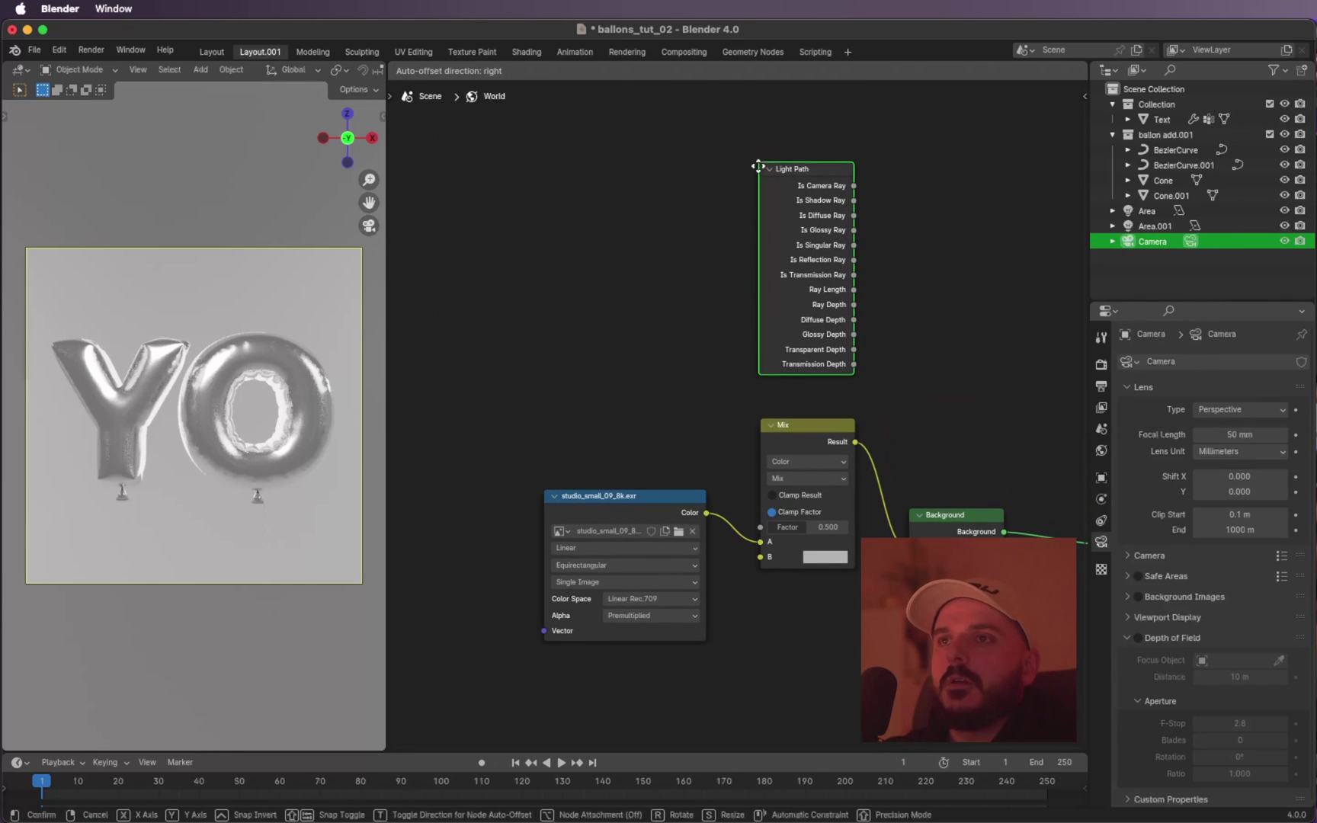
left_click(760, 167)
Connect the Light Path's Is Camera Ray output to the Mix Factor and set the Mix node's B color to black.
left_click_drag(855, 191, 759, 526)
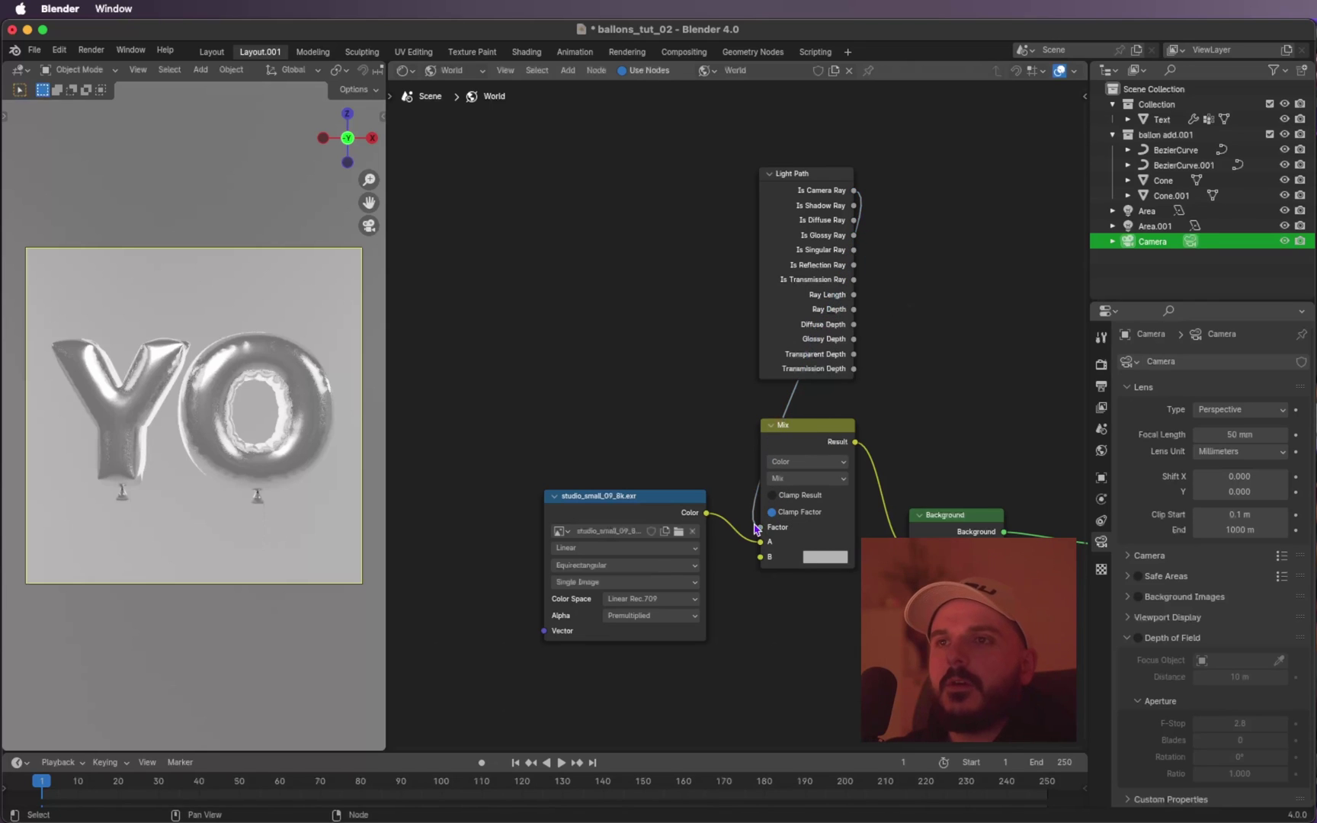
left_click(812, 562)
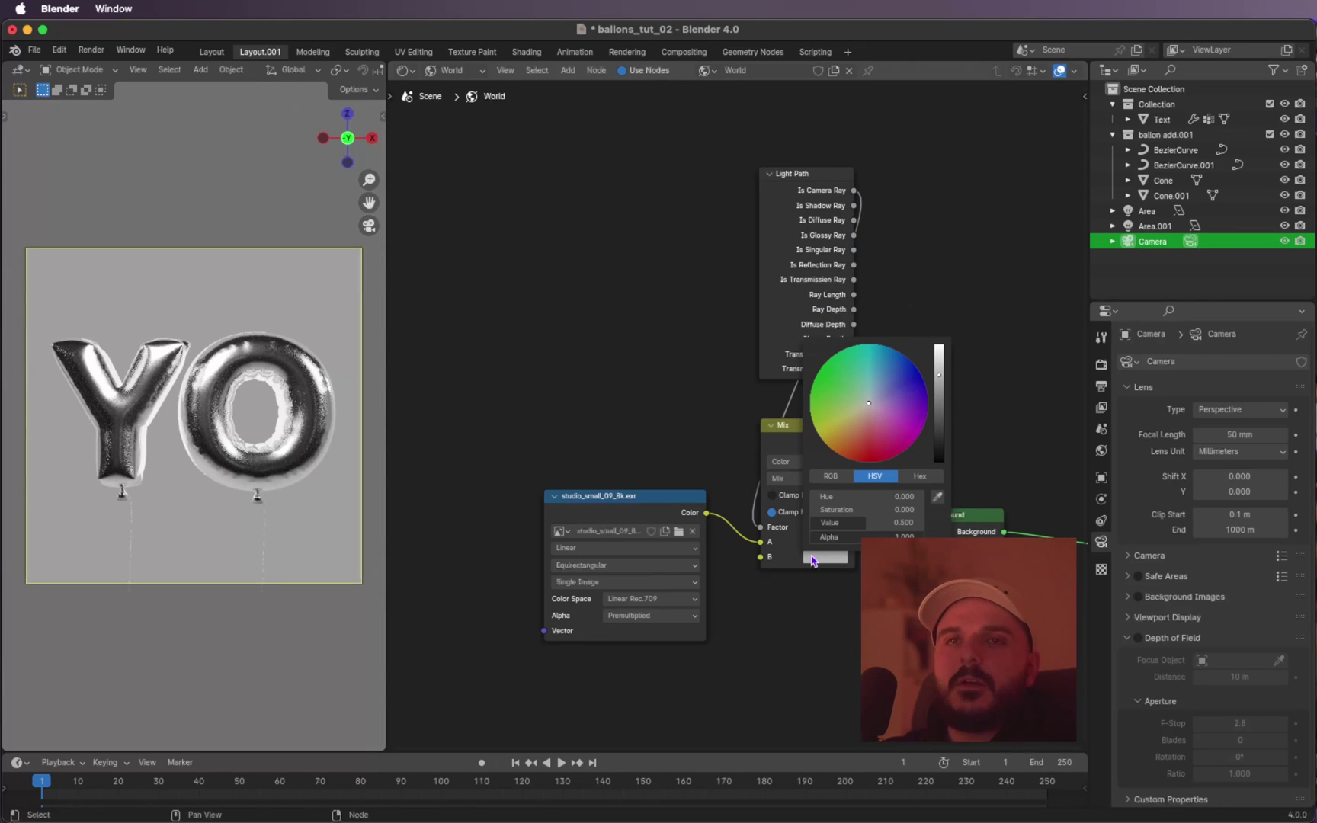
left_click_drag(942, 443, 942, 460)
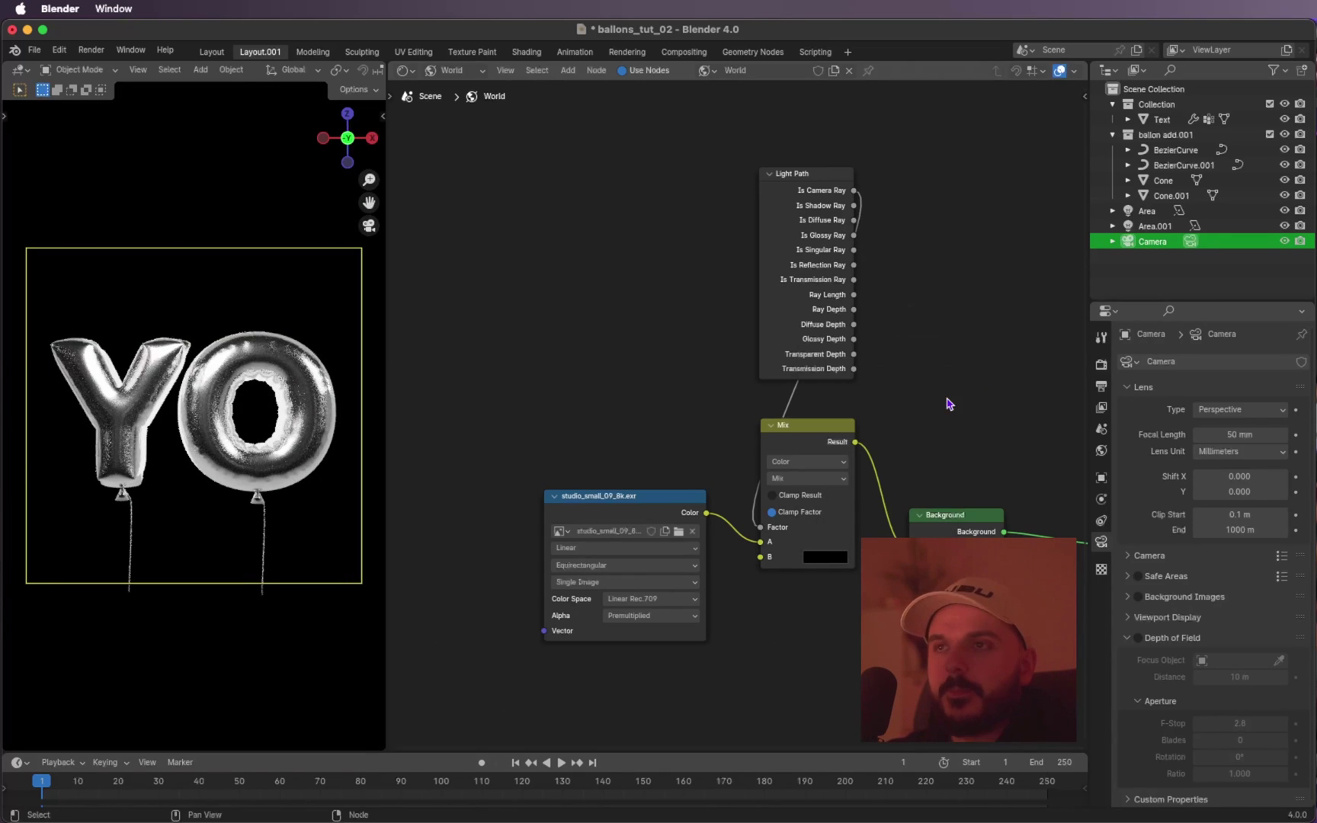
Reframe the locked camera to a low, angled view with the O nearest and the strings hanging below, and save the file.
left_click(328, 384)
key("q")
mouse_move(293, 418)
middle_mouse_down()
mouse_move(308, 418)
mouse_move(293, 418)
middle_mouse_up()
scroll(294, 419, "up", 2, "shift")
scroll(294, 418, "down", 2, "shift")
scroll(293, 418, "up", 2, "ctrl")
scroll(293, 418, "left", 2, "shift")
scroll(293, 419, "down", 2, "ctrl")
scroll(293, 418, "left", 5)
scroll(293, 419, "left", 2, "shift")
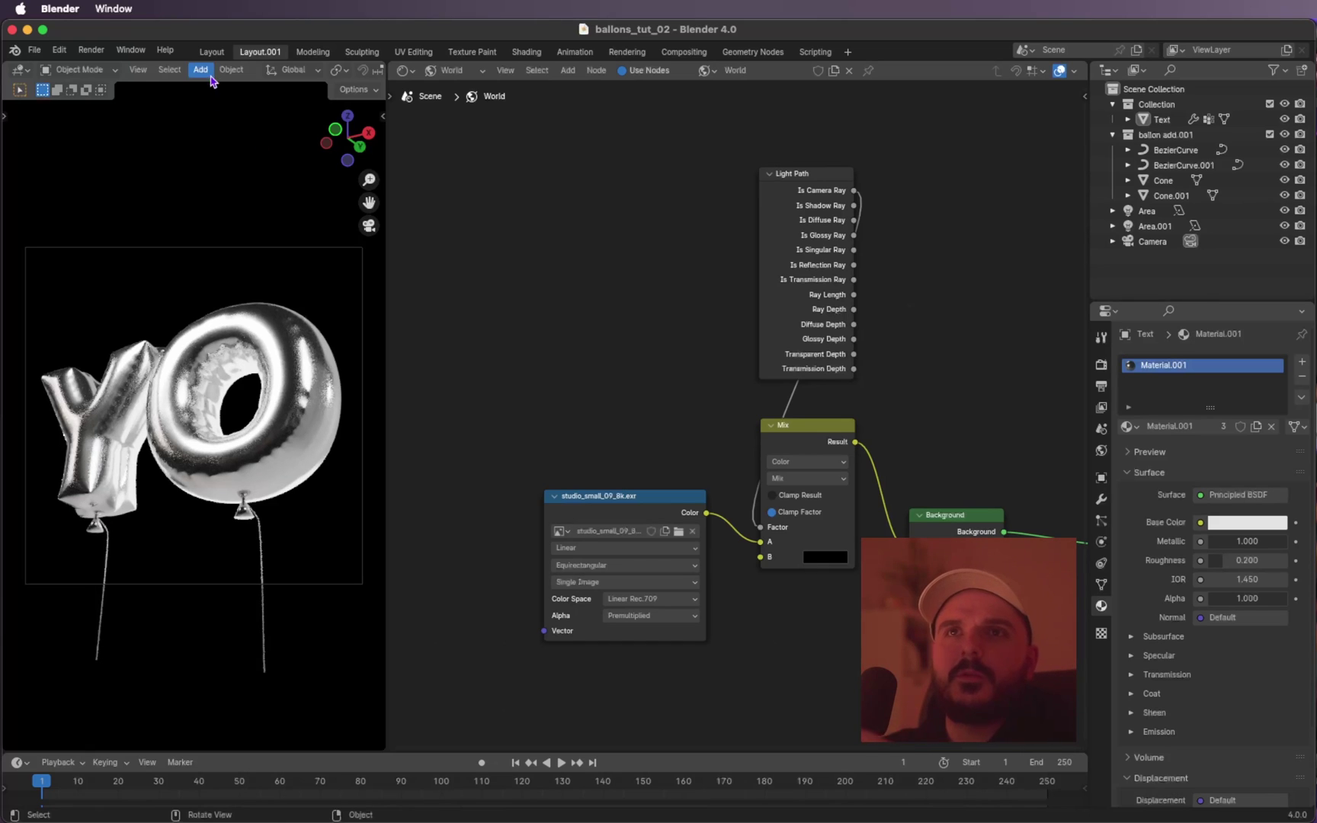
Return to the Layout workspace and enter Edit Mode on the YO text mesh.
left_click(212, 52)
scroll(568, 391, "left", 3)
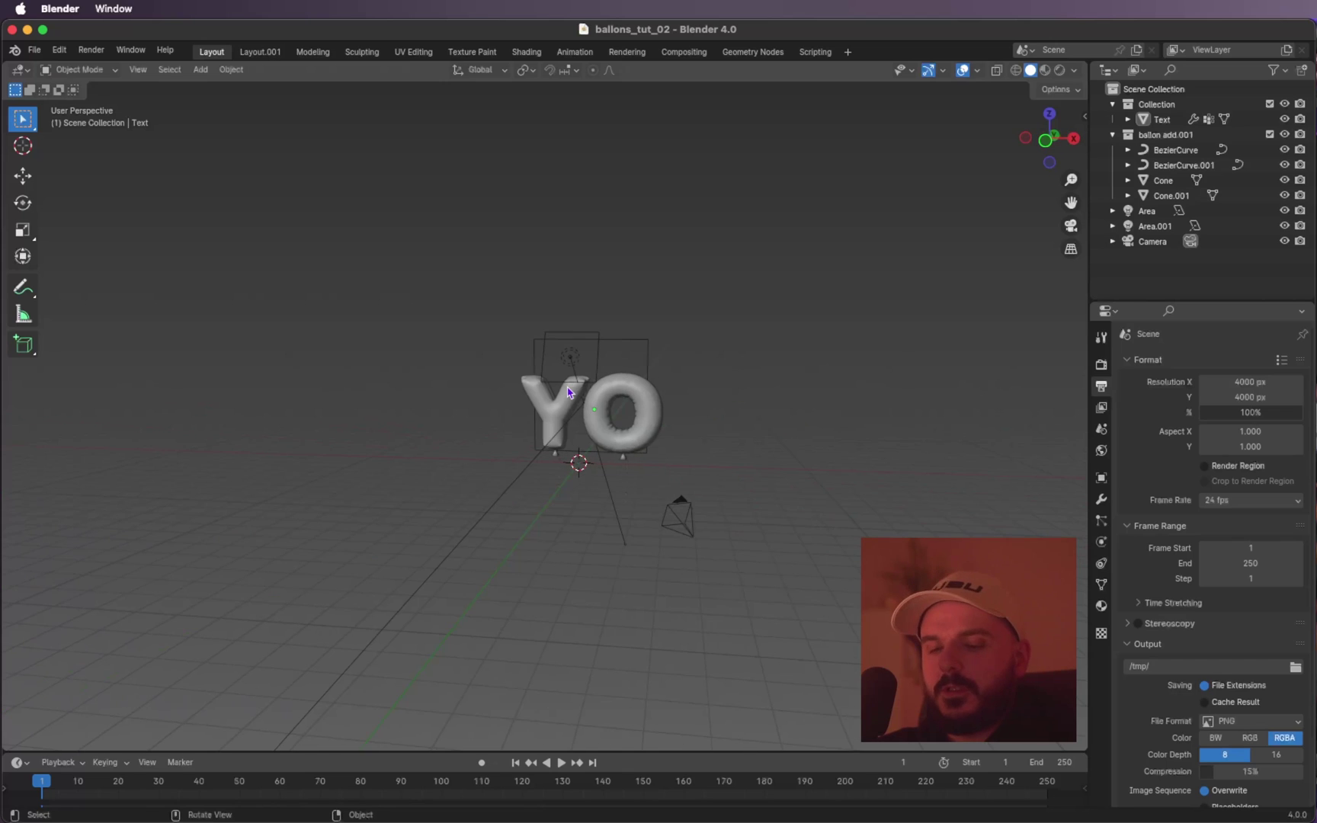
left_click(638, 400)
scroll(639, 400, "up", 5)
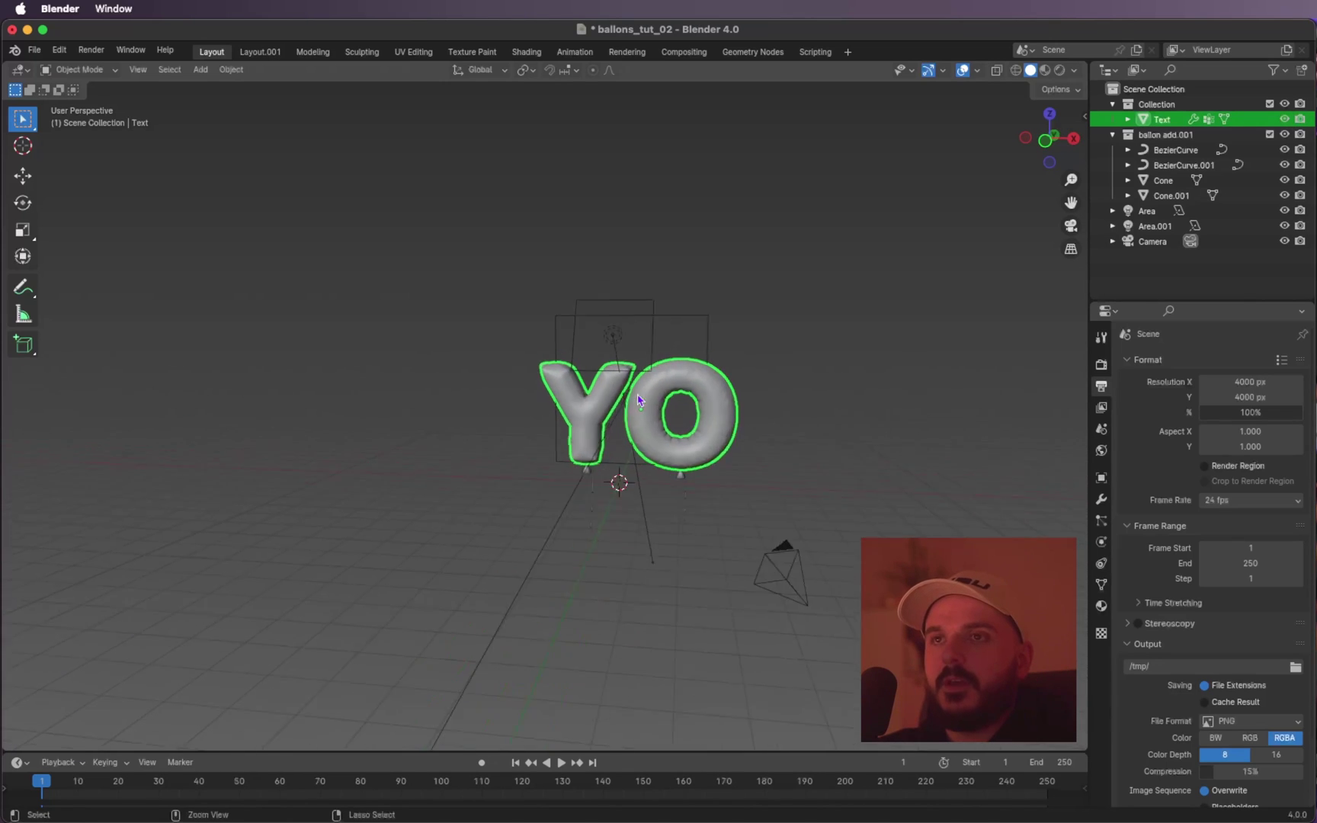
scroll(639, 400, "up", 3)
key("Tab")
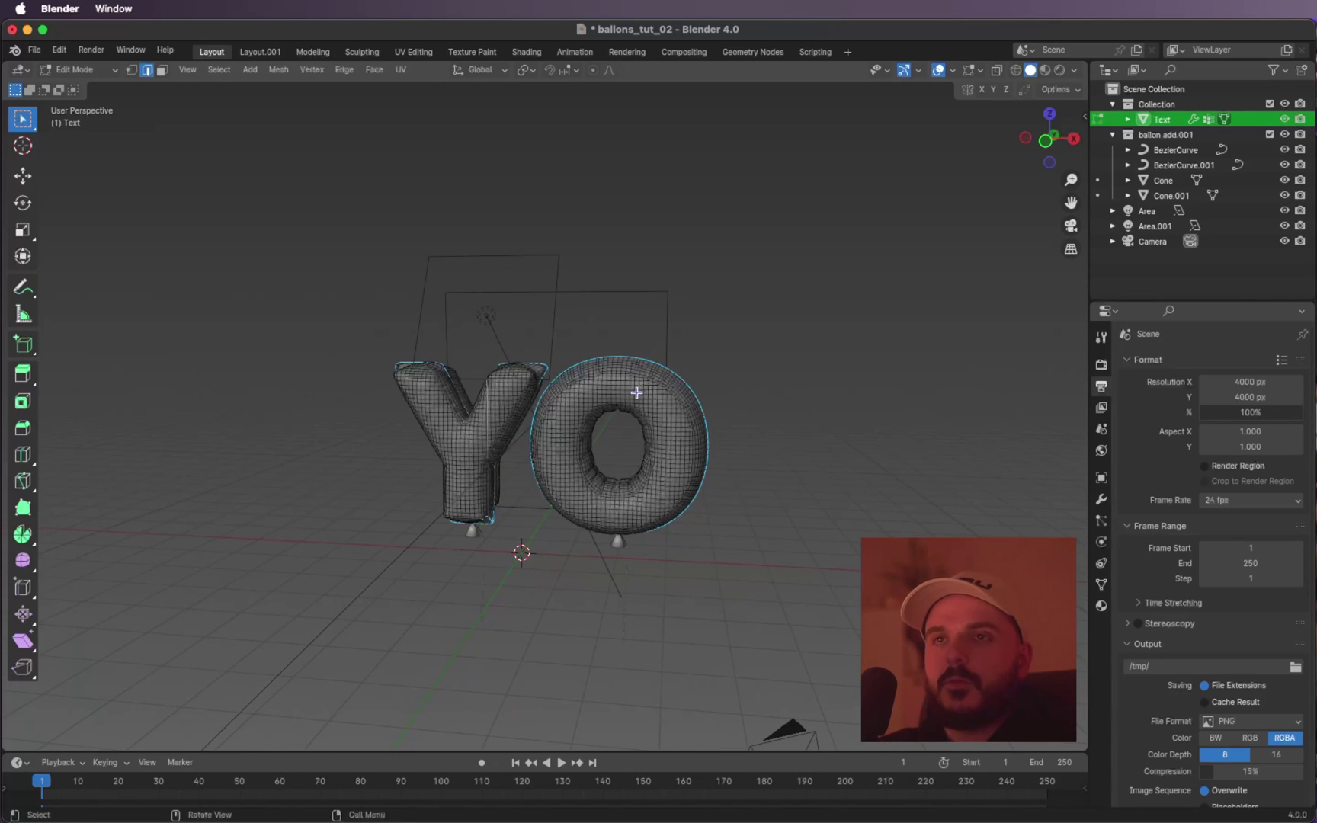
Select all linked geometry of the letter O in the text mesh.
scroll(670, 389, "up", 3)
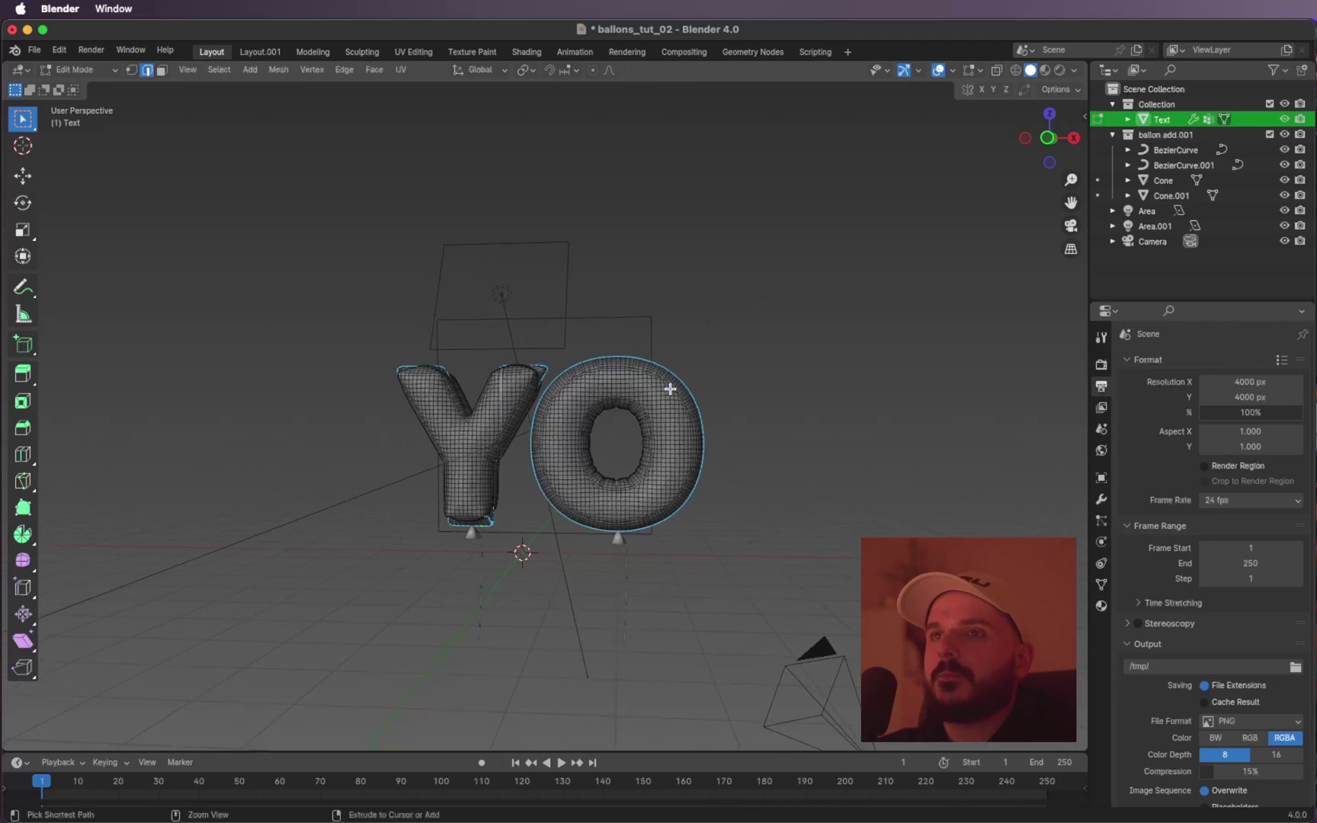
left_click_drag(778, 410, 691, 477)
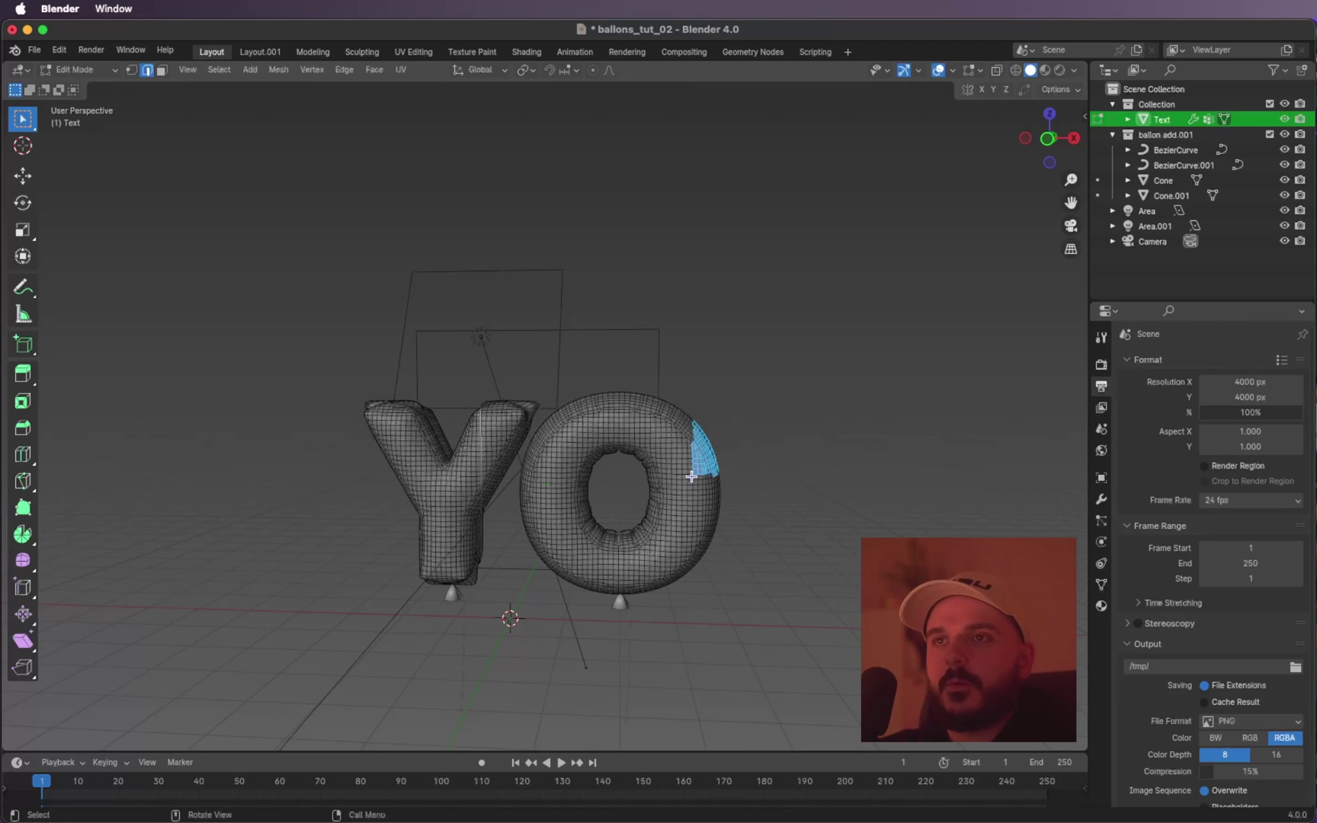
scroll(733, 474, "up", 1)
key("ctrl+l")
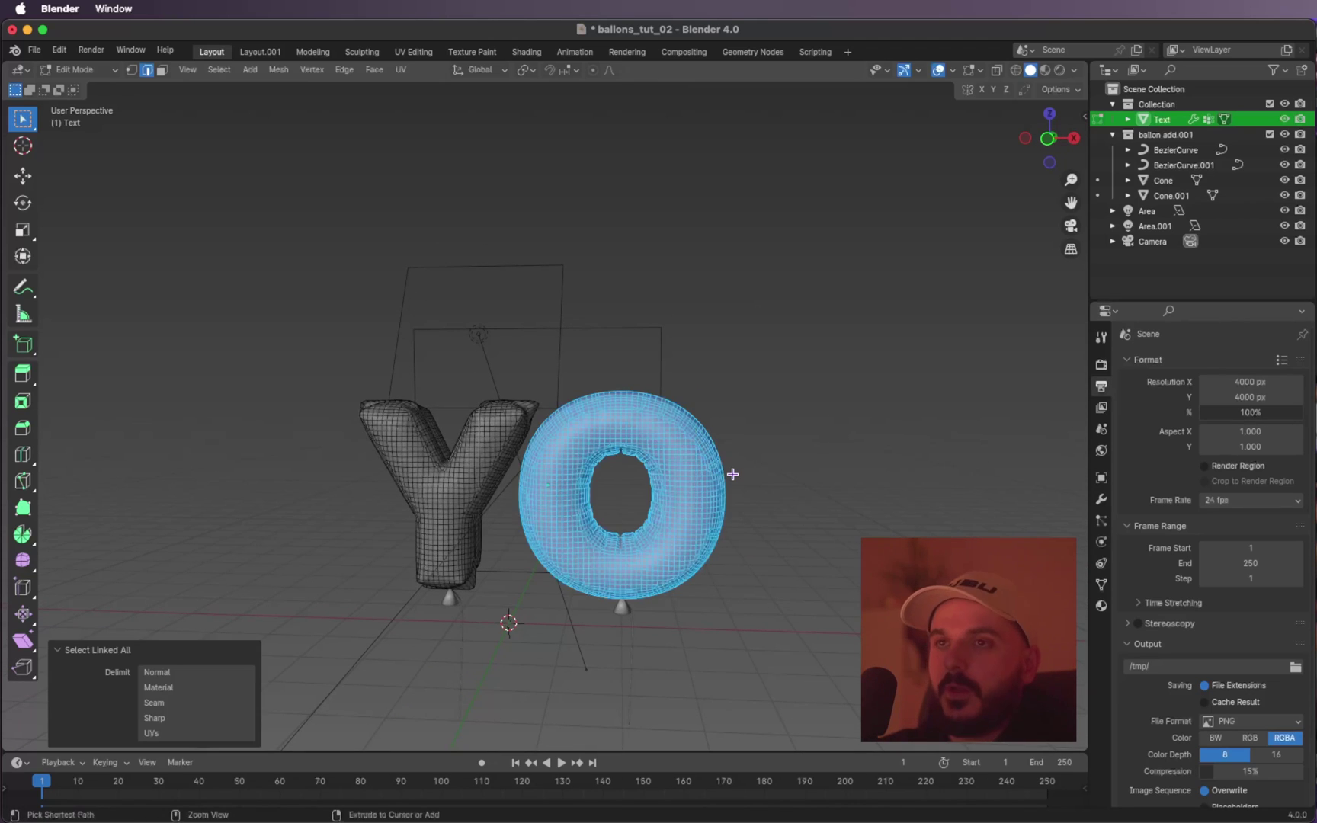
Separate the selected O geometry from the text mesh into its own object.
scroll(732, 474, "up", 2)
scroll(732, 474, "right", 2)
scroll(732, 474, "up", 1)
scroll(732, 474, "left", 1)
scroll(732, 474, "left", 2)
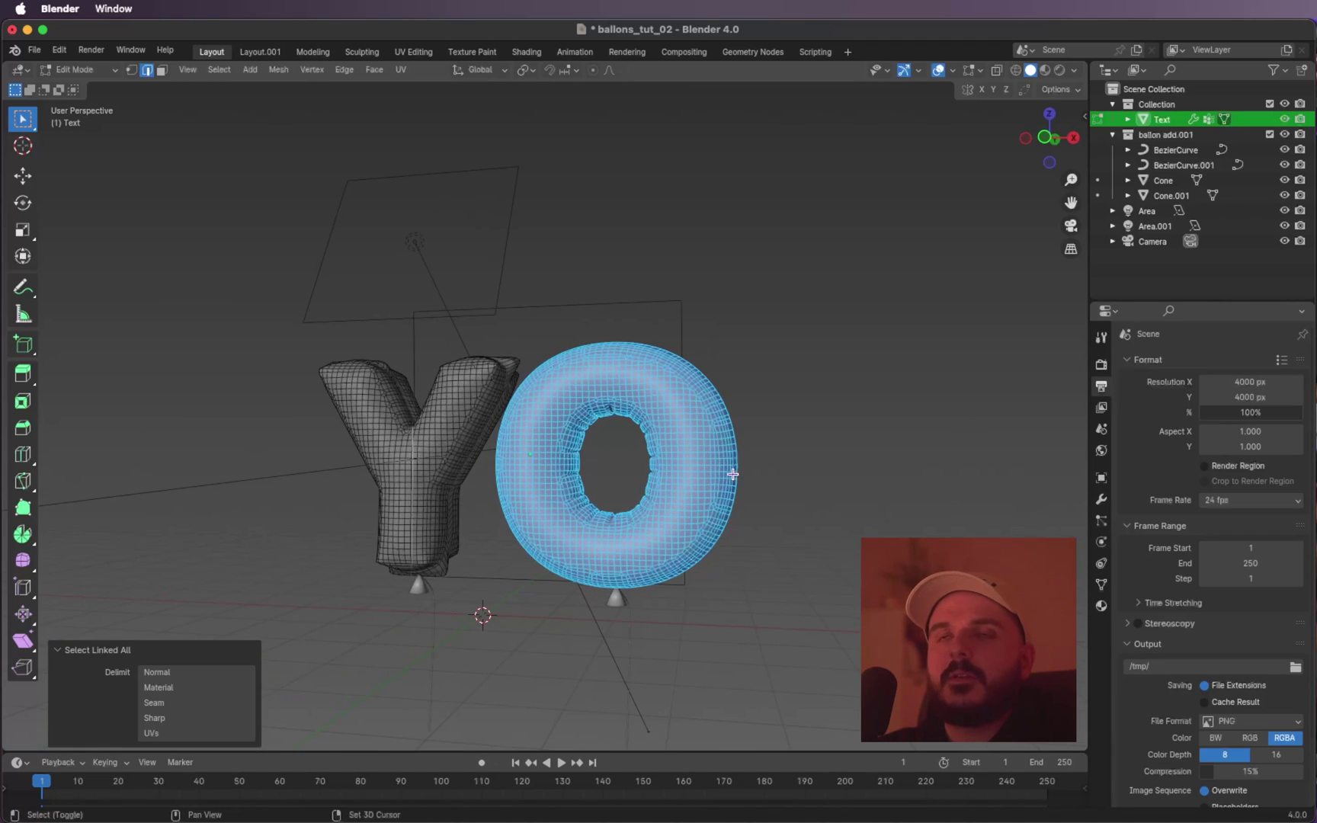
scroll(732, 474, "left", 2, "shift")
right_click(732, 474, "shift")
key("ctrl+e")
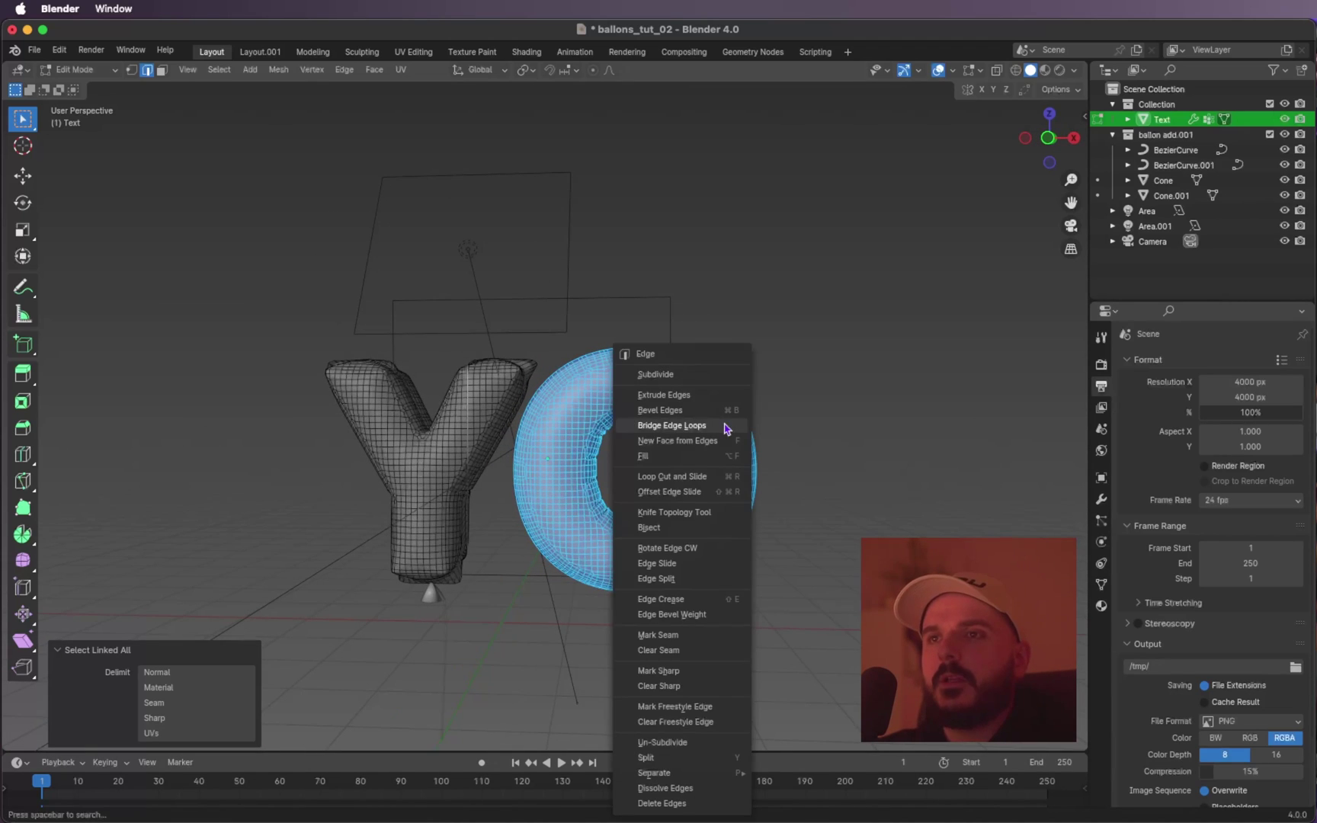
left_click(684, 759)
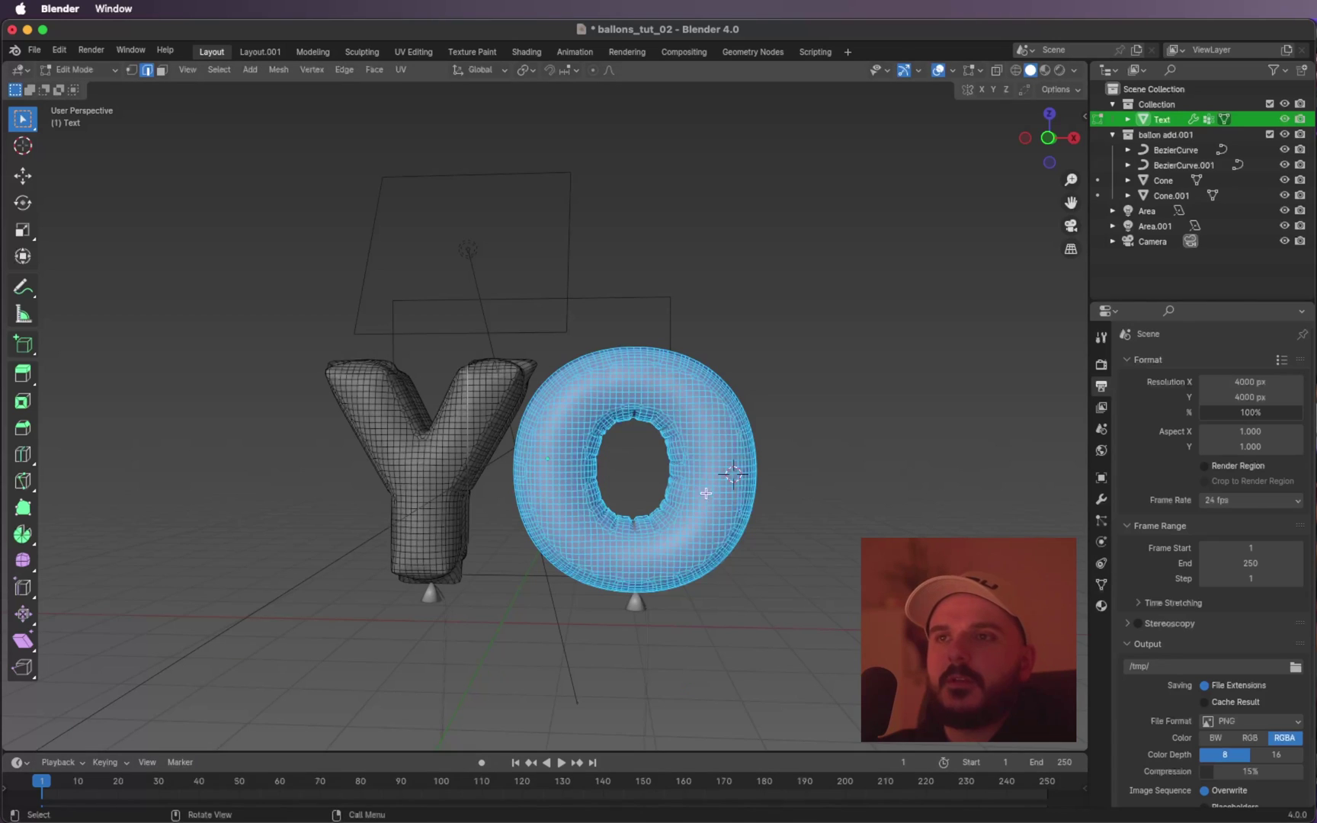
key("ctrl+e")
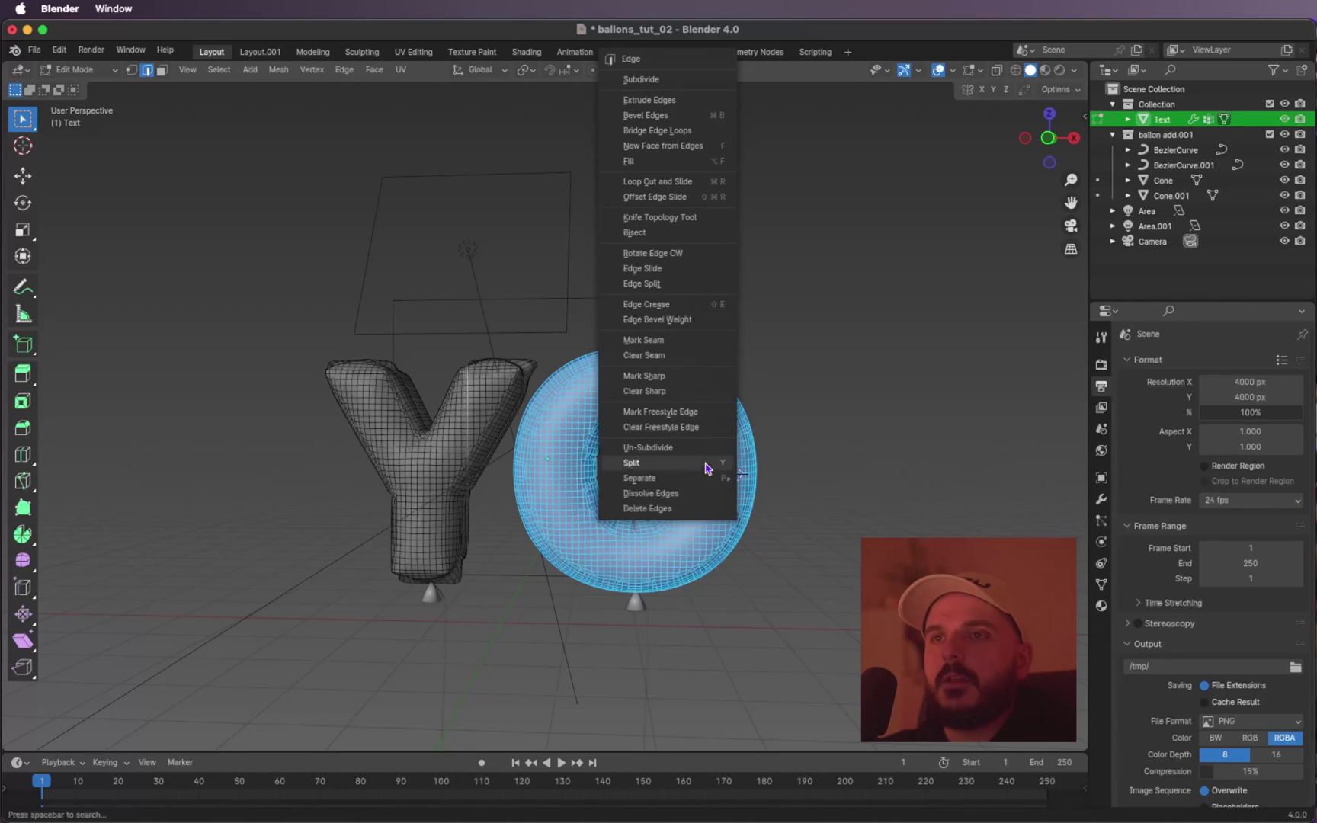
mouse_move(702, 485)
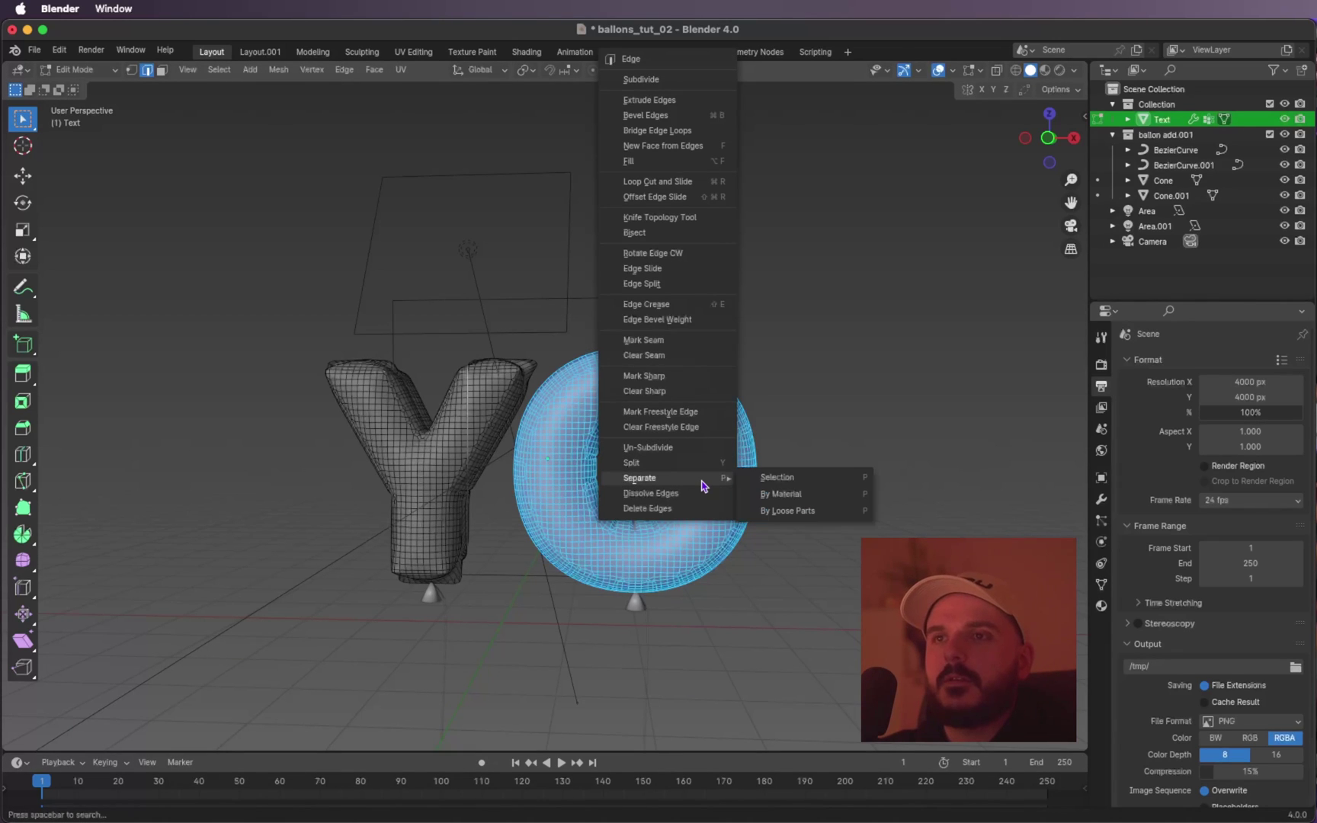
left_click(766, 479)
Return to Object Mode and toggle each text object's visibility to check that the two letters are separate.
key("Tab")
left_click(1284, 119)
left_click(1284, 118)
left_click(1284, 135)
left_click(1284, 134)
left_click(1275, 134)
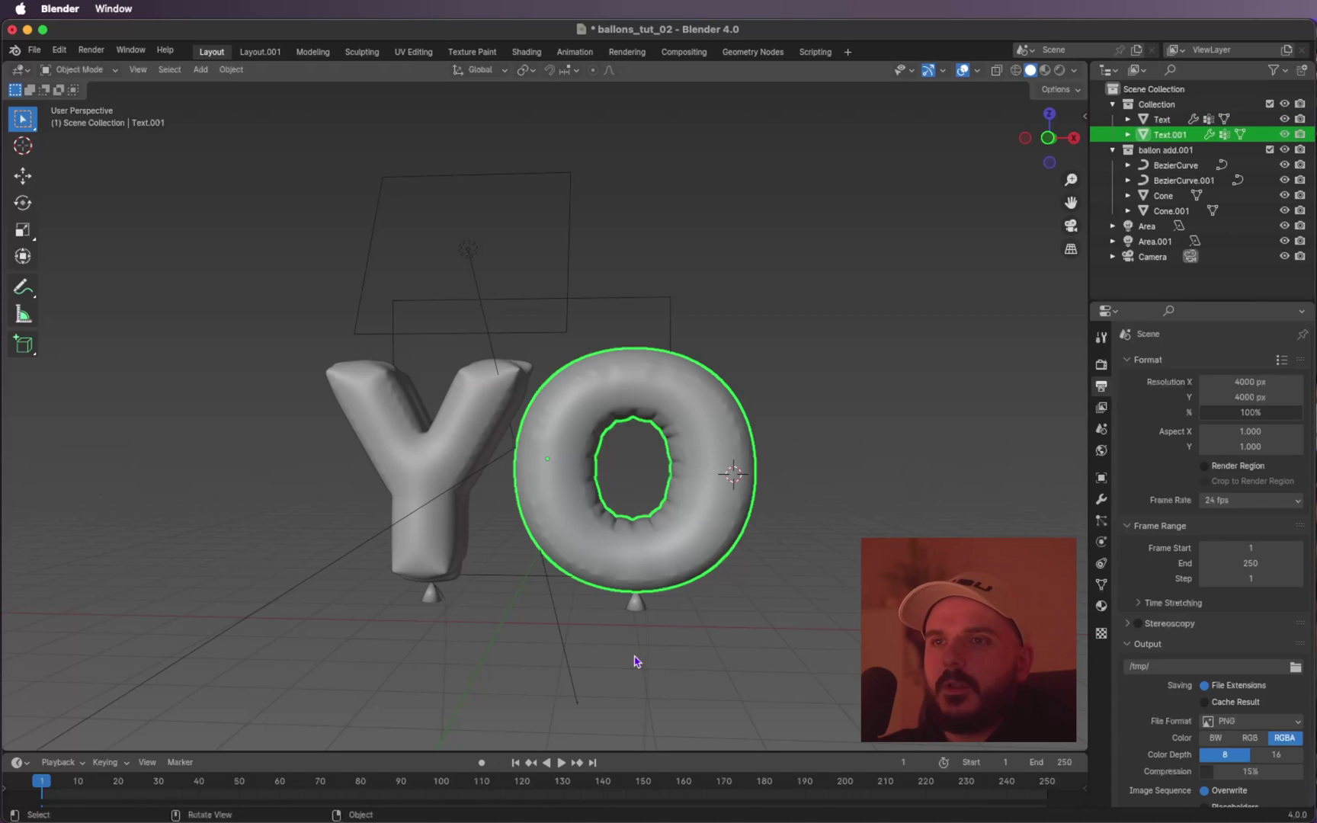
left_click(618, 631)
left_click_drag(361, 566, 396, 586)
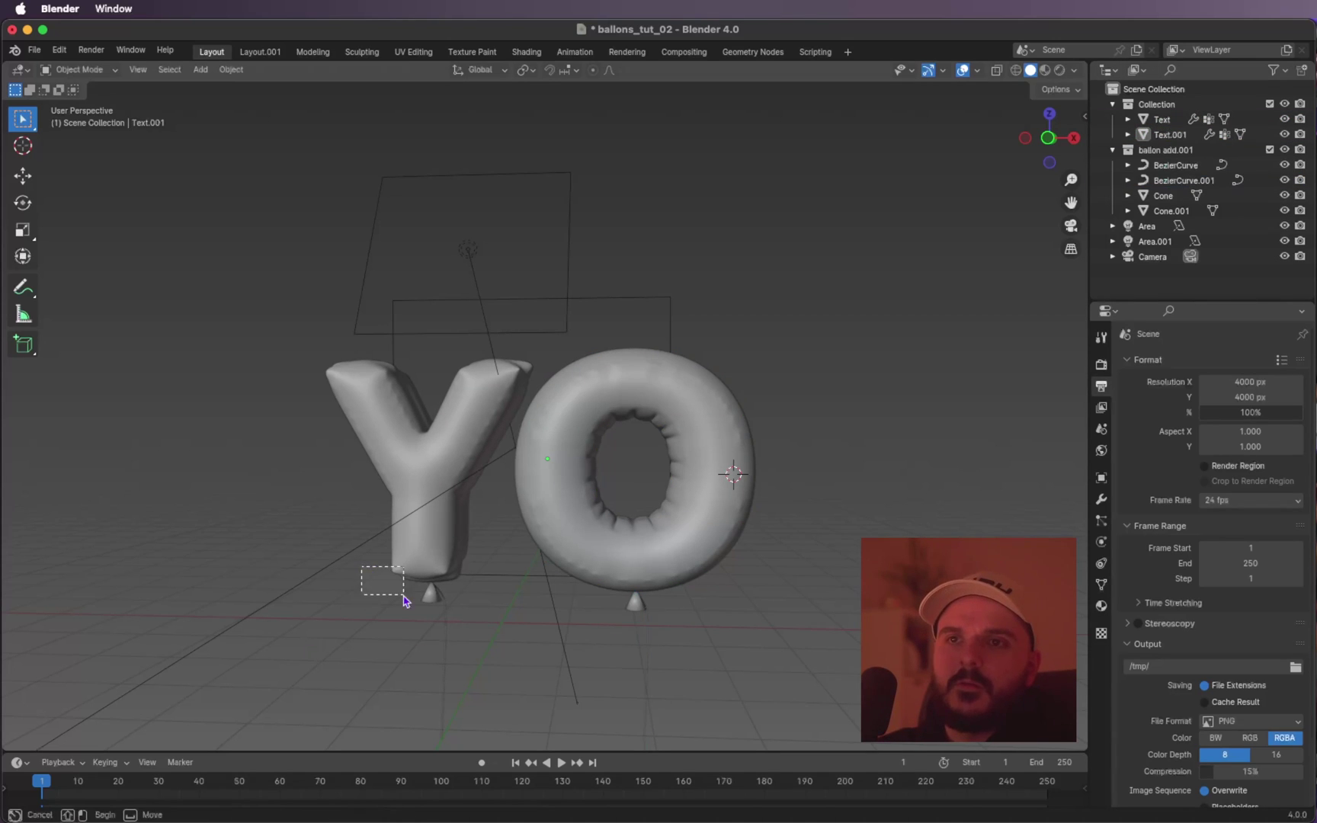
left_click_drag(452, 637, 453, 637)
left_click(305, 524)
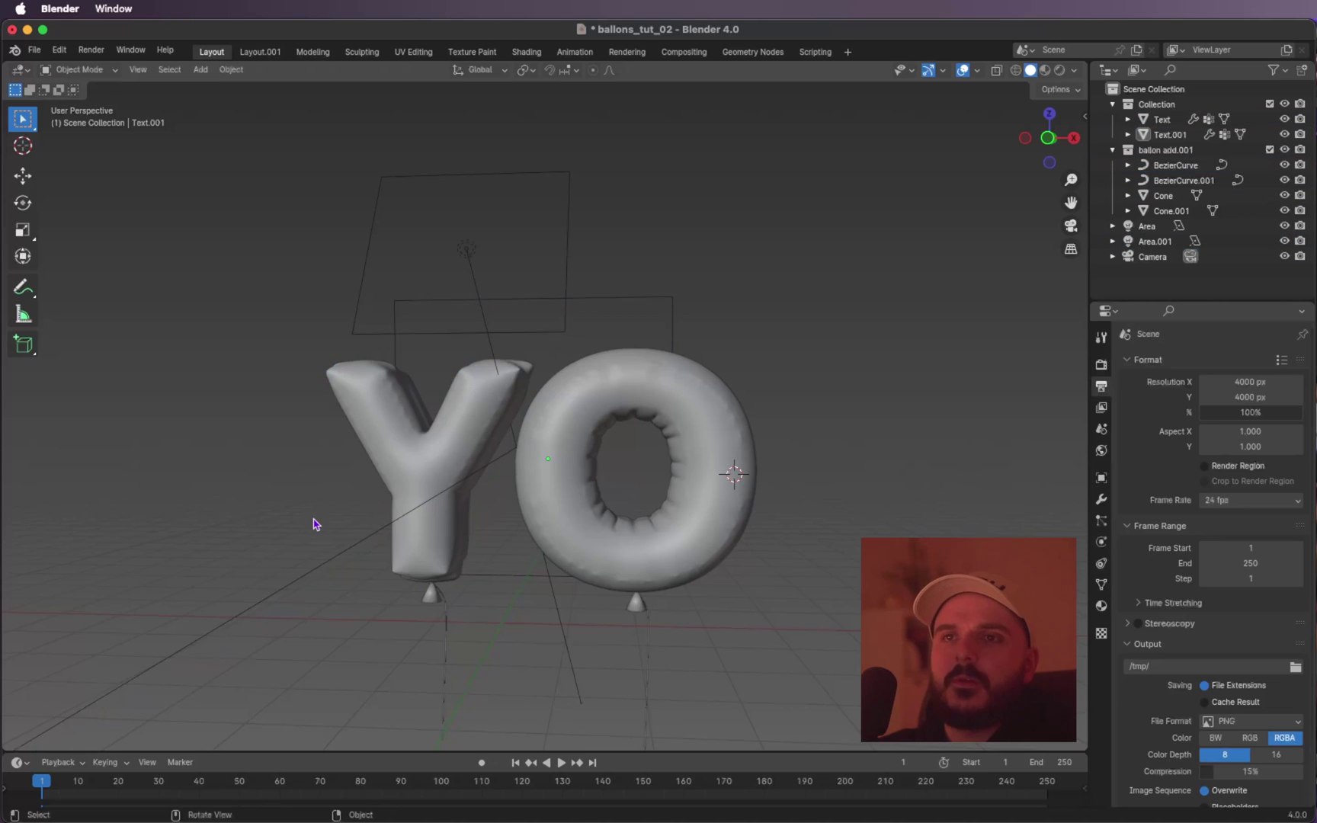
middle_click_drag(314, 524, 394, 536)
left_click(441, 548)
left_click(436, 598, "shift")
left_click_drag(444, 626, 481, 663, "shift")
left_click(484, 597)
middle_click_drag(464, 616, 466, 610)
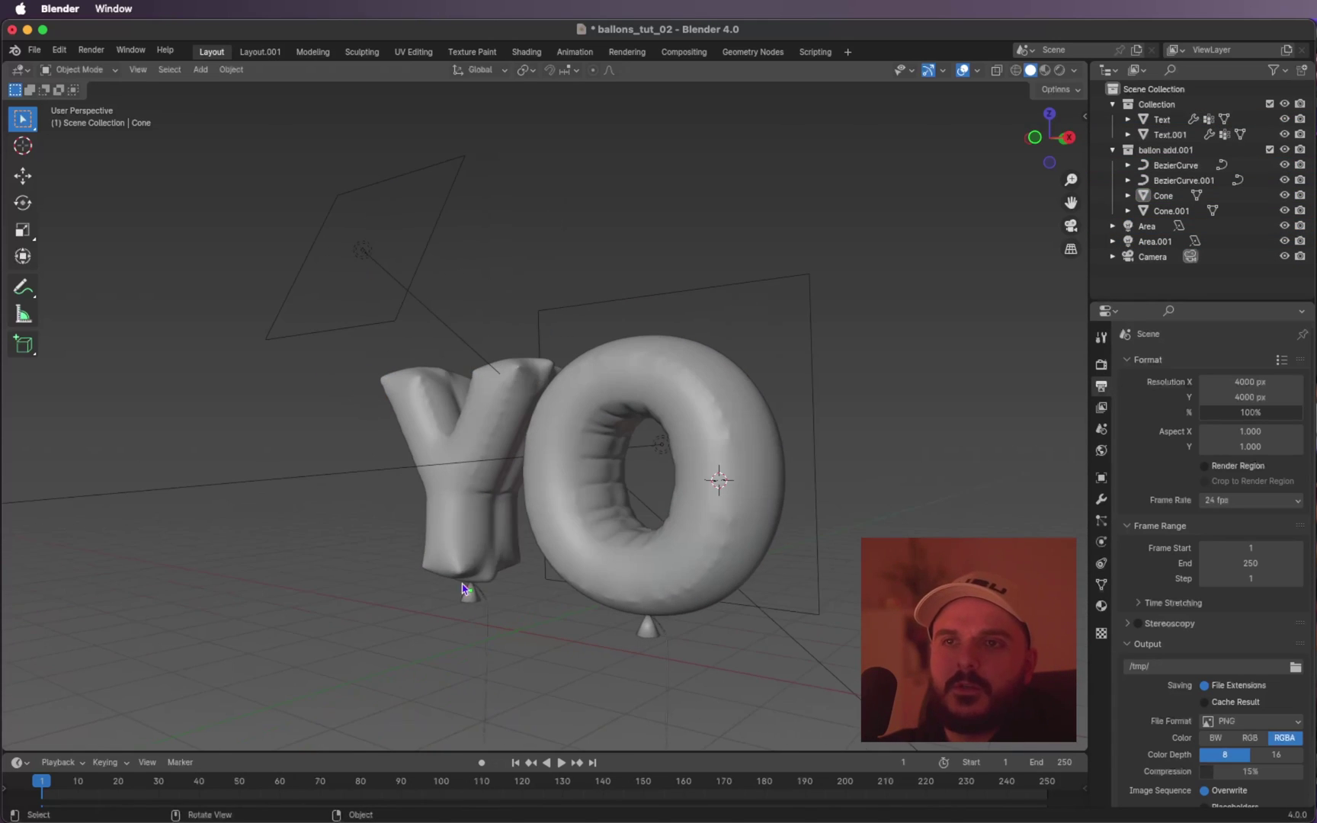
Select the Y with its cone knot and string and rotate them together about -14° in the top view.
left_click(460, 566)
left_click(474, 599, "shift")
left_click(487, 614, "shift")
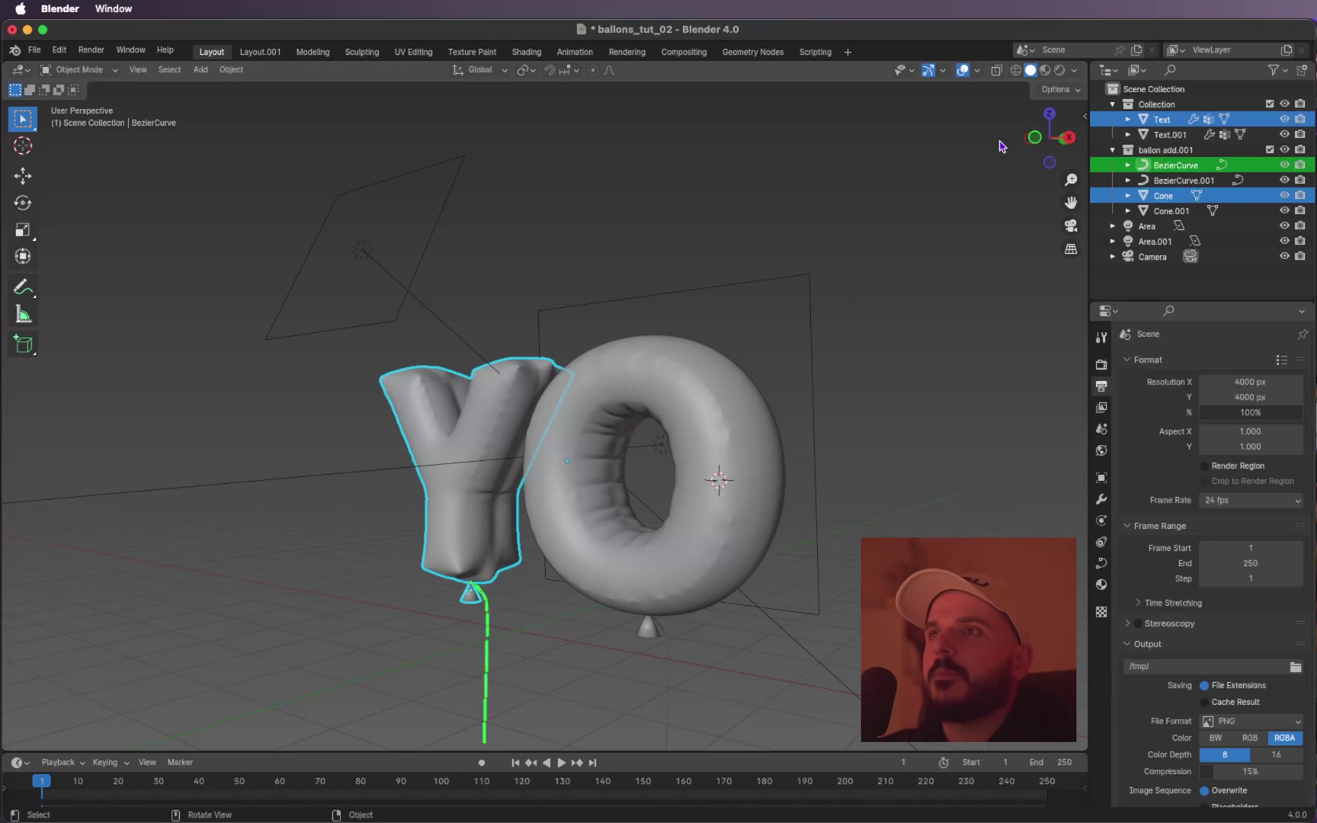
left_click(1060, 114)
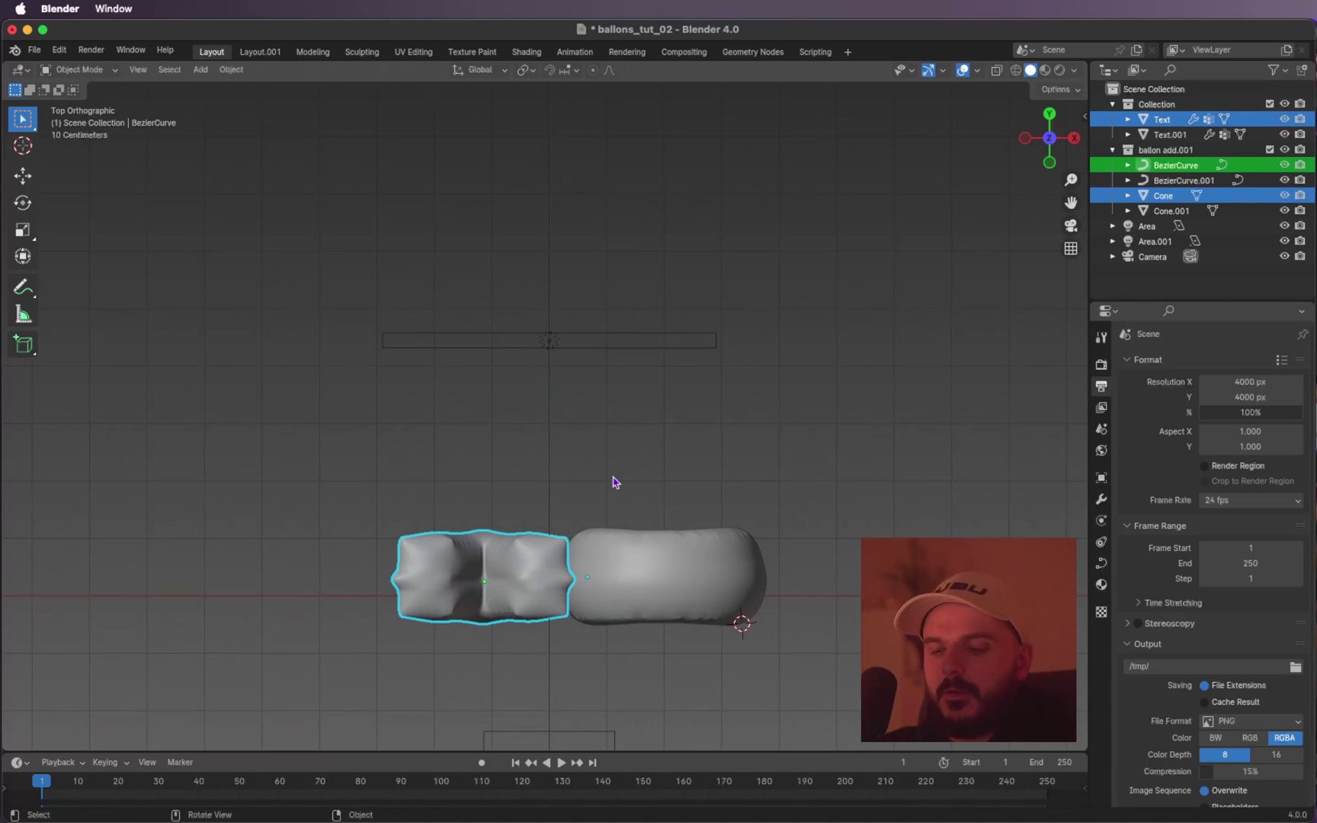
key("r")
left_click(588, 458)
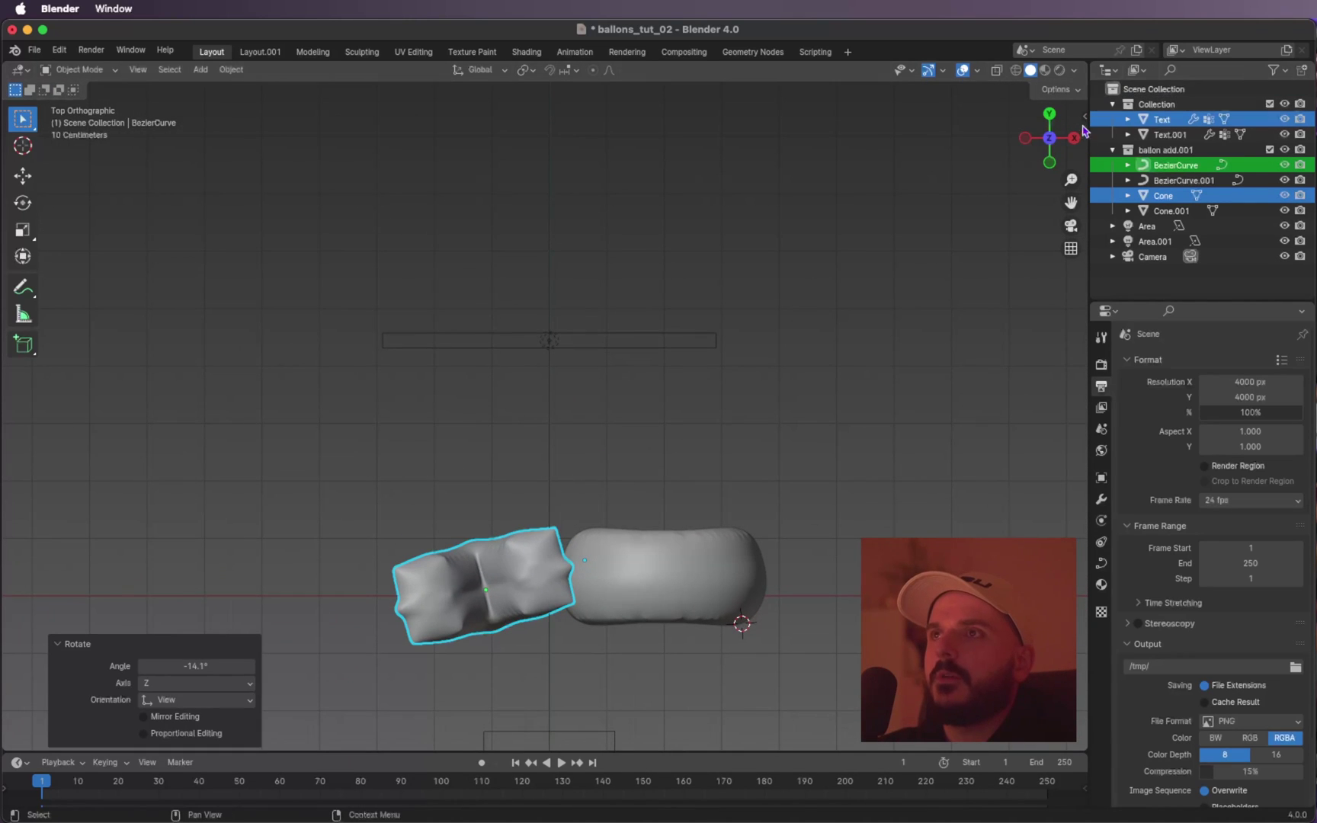
In the front view, tilt the Y balloon about -3.5° and move it slightly up and toward the O.
left_click(1074, 138)
left_click(1026, 138)
scroll(586, 518, "up", 1)
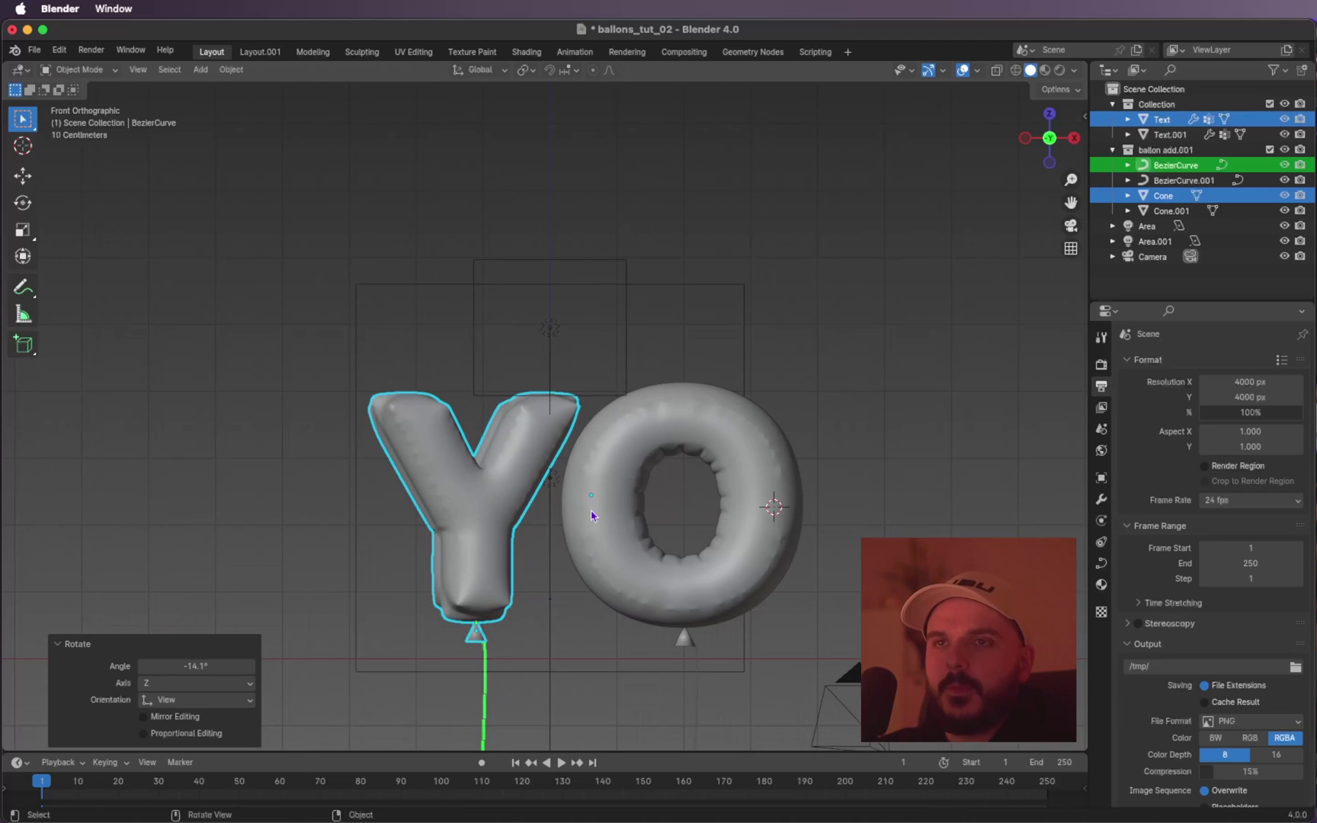
key("r")
left_click(584, 475)
key("g")
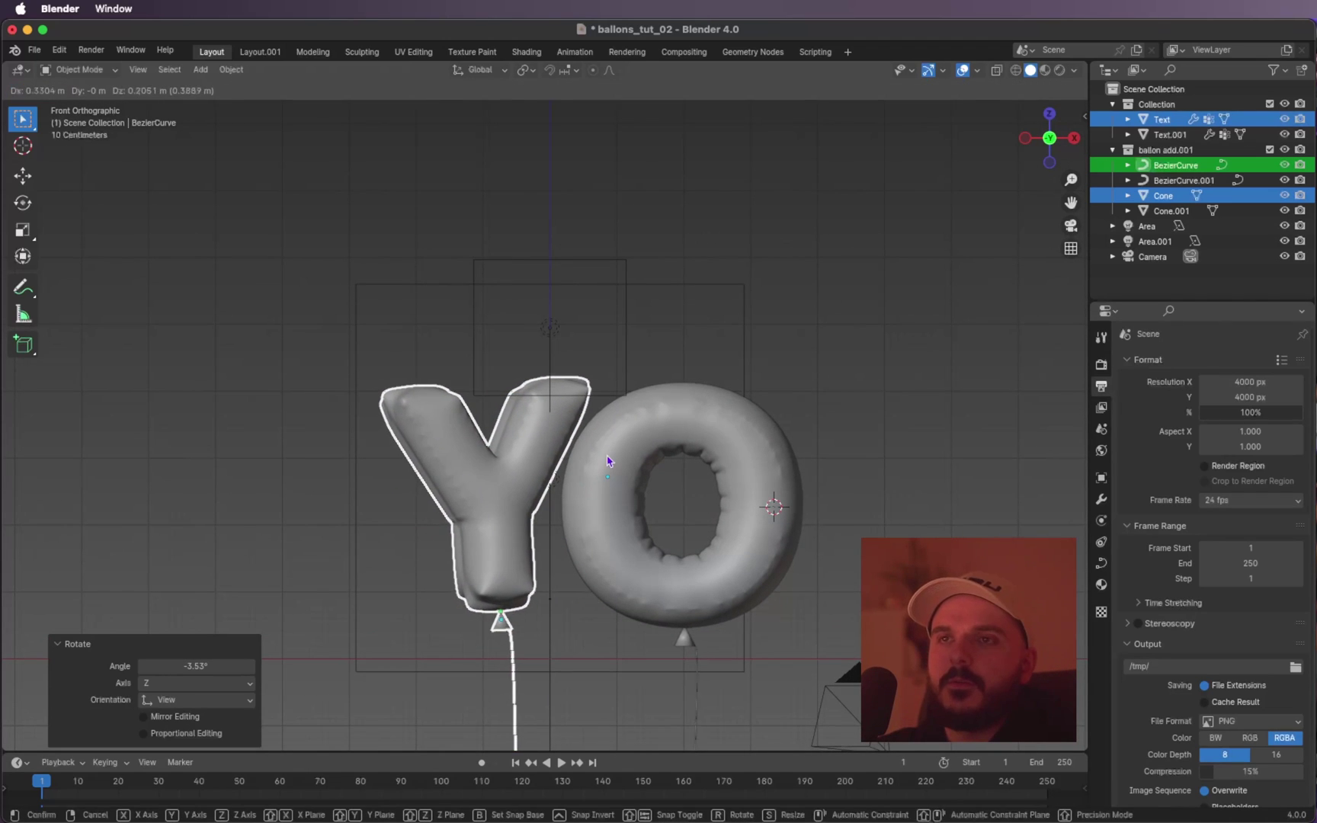
left_click(618, 451)
Select the O with its cone knot and string and rotate them together about 12° in the top view.
left_click(704, 426)
left_click(685, 648, "shift")
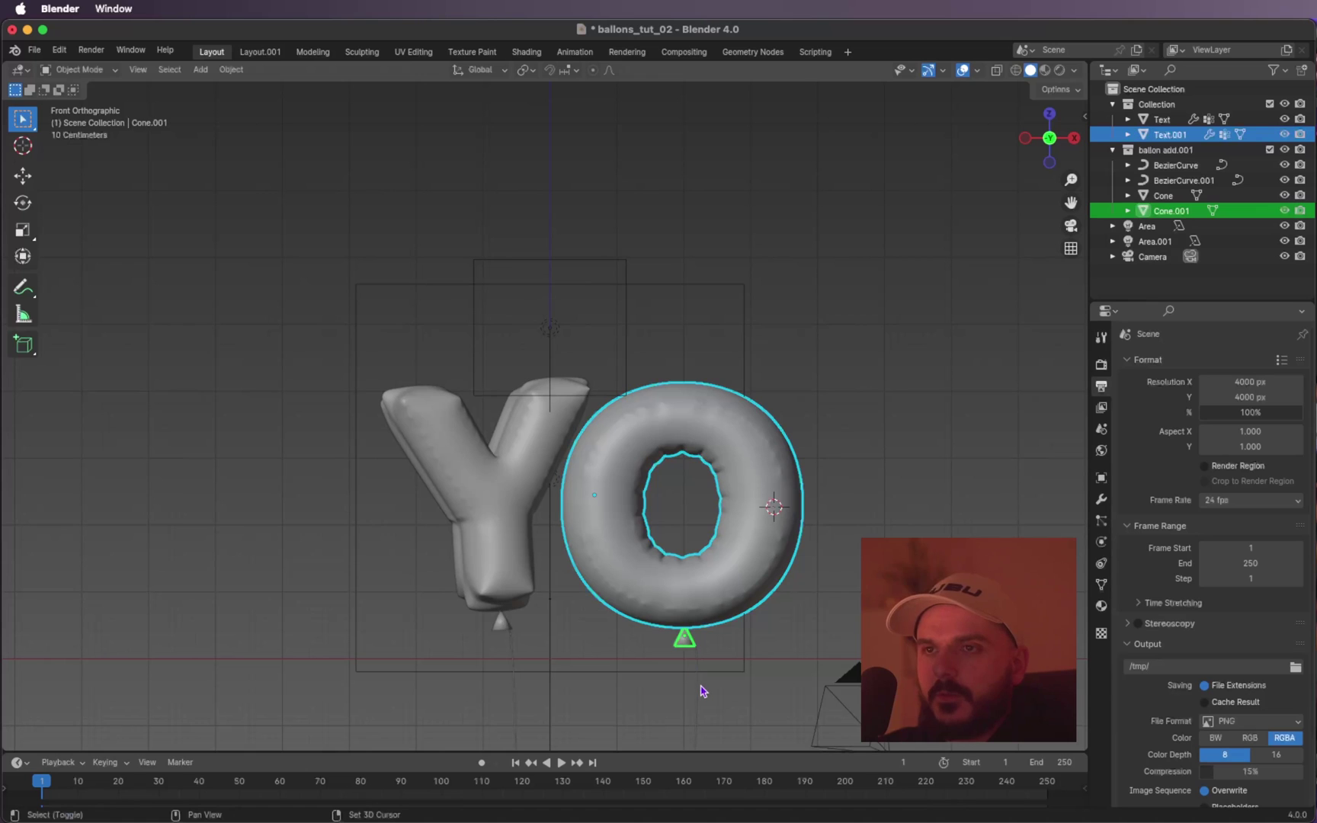
left_click(697, 691, "shift")
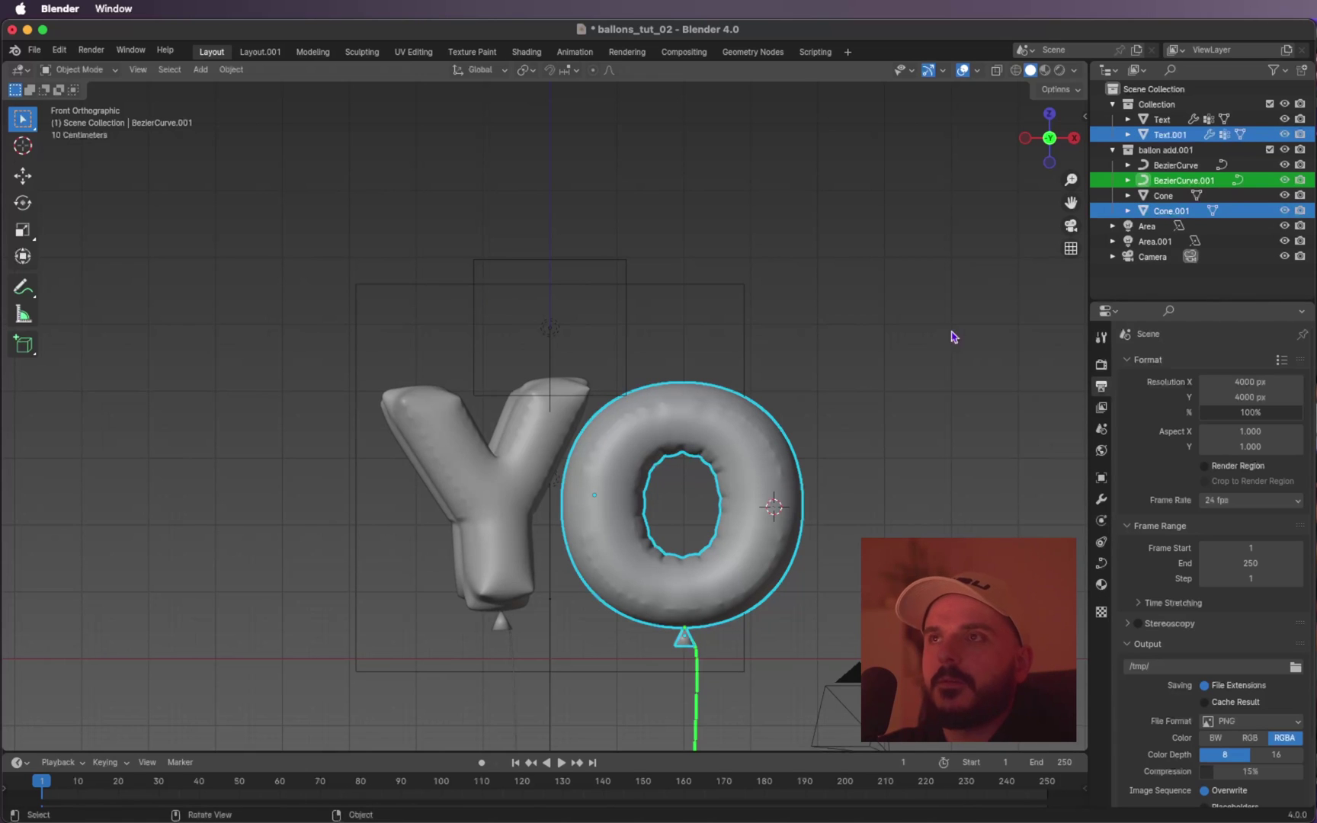
left_click(1048, 116)
key("r")
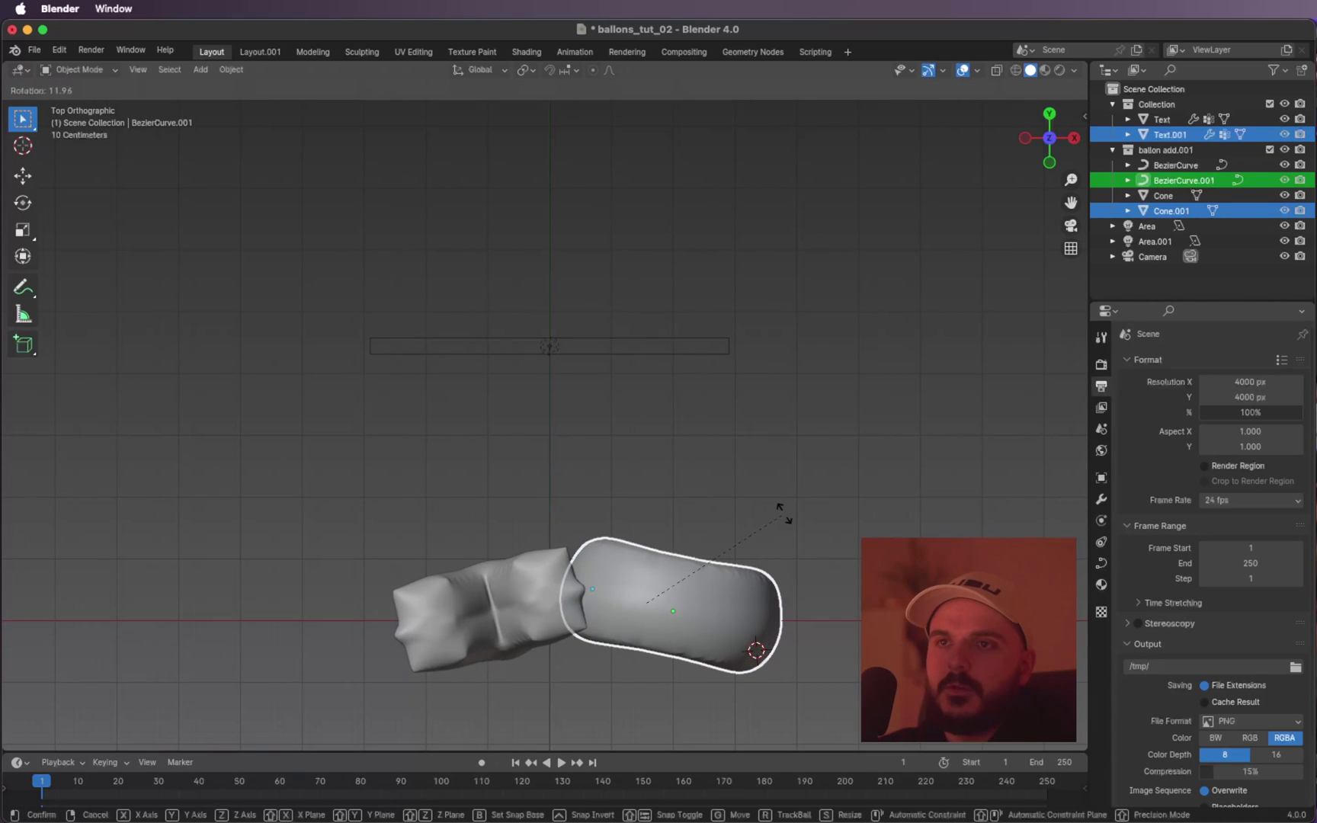
left_click(783, 512)
From a front-facing view, tilt the O balloon about 1.7° and move it slightly down and toward the Y.
middle_click_drag(785, 524, 808, 465)
key("r")
left_click(815, 460)
key("r")
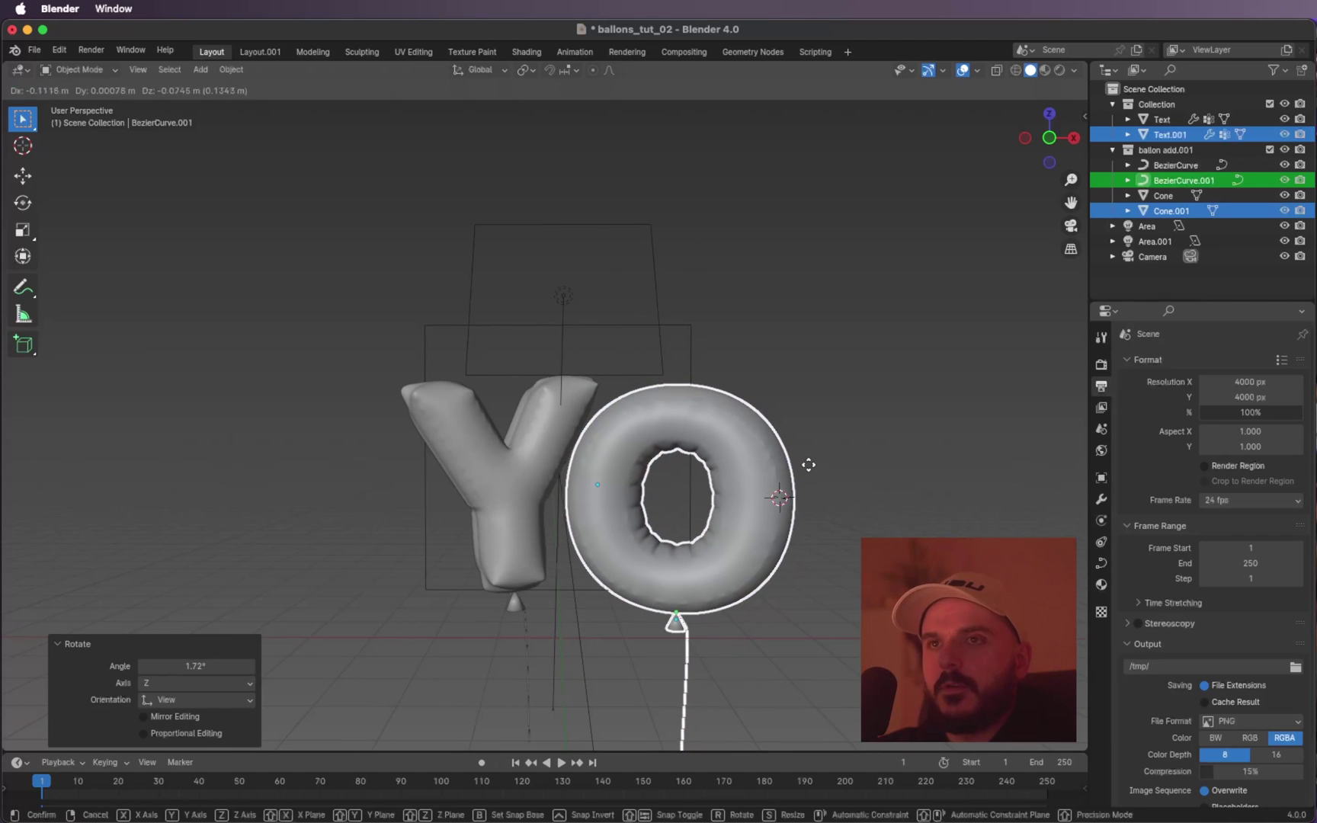
left_click(800, 471)
left_click(848, 471)
In the Layout.001 workspace, reframe the locked camera so both tilted balloons fill the frame's width with their strings hanging below.
middle_click_drag(617, 521, 616, 523)
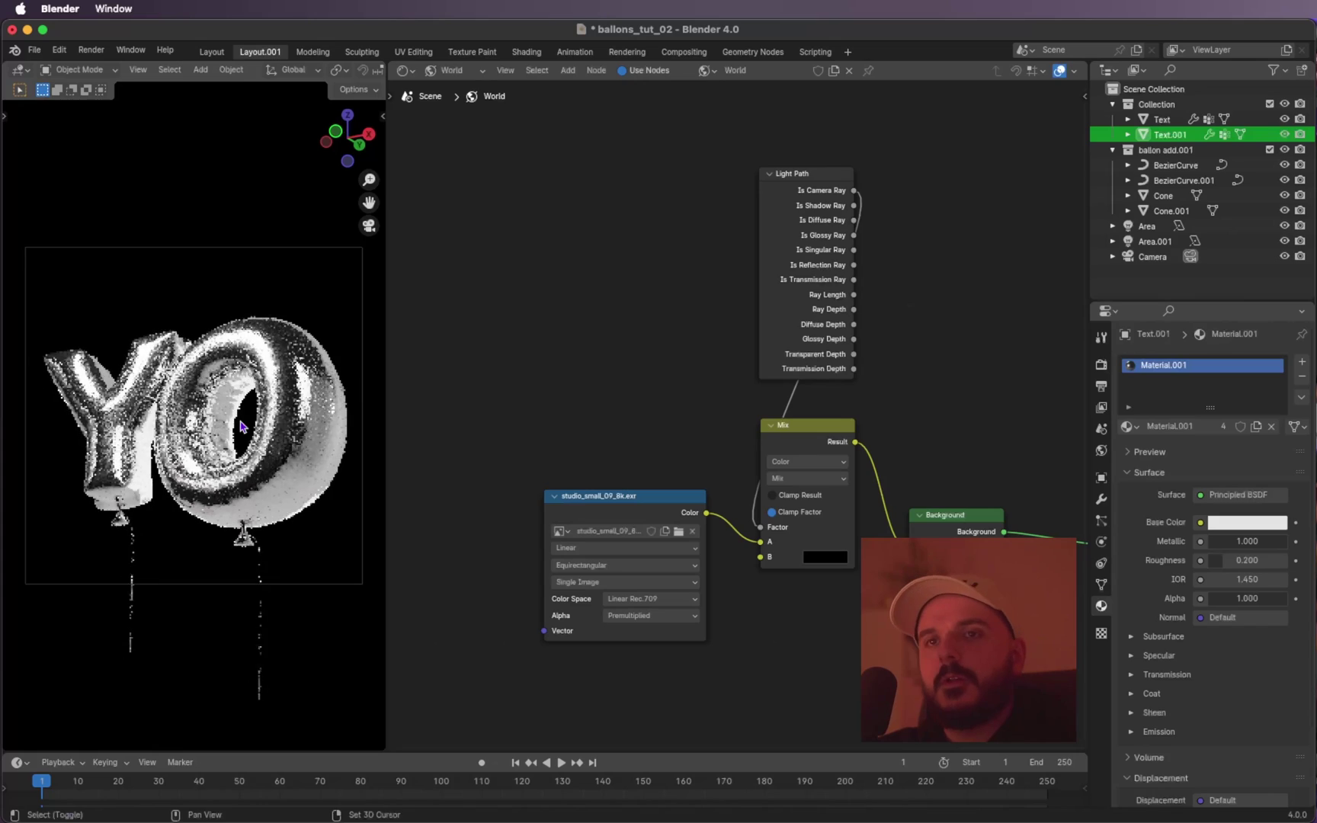
middle_click_drag(245, 416, 240, 423)
scroll(240, 423, "down", 2, "ctrl")
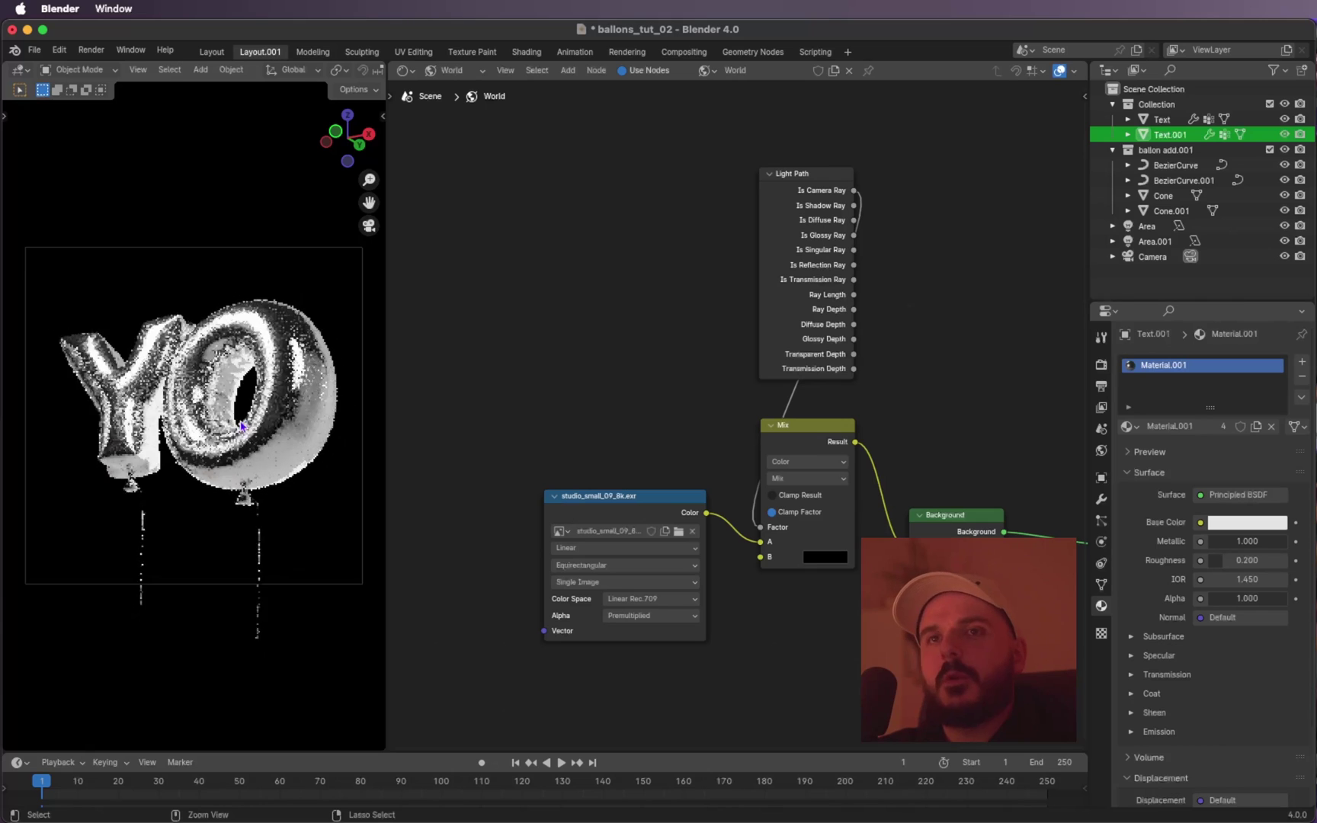
scroll(240, 423, "up", 1, "shift")
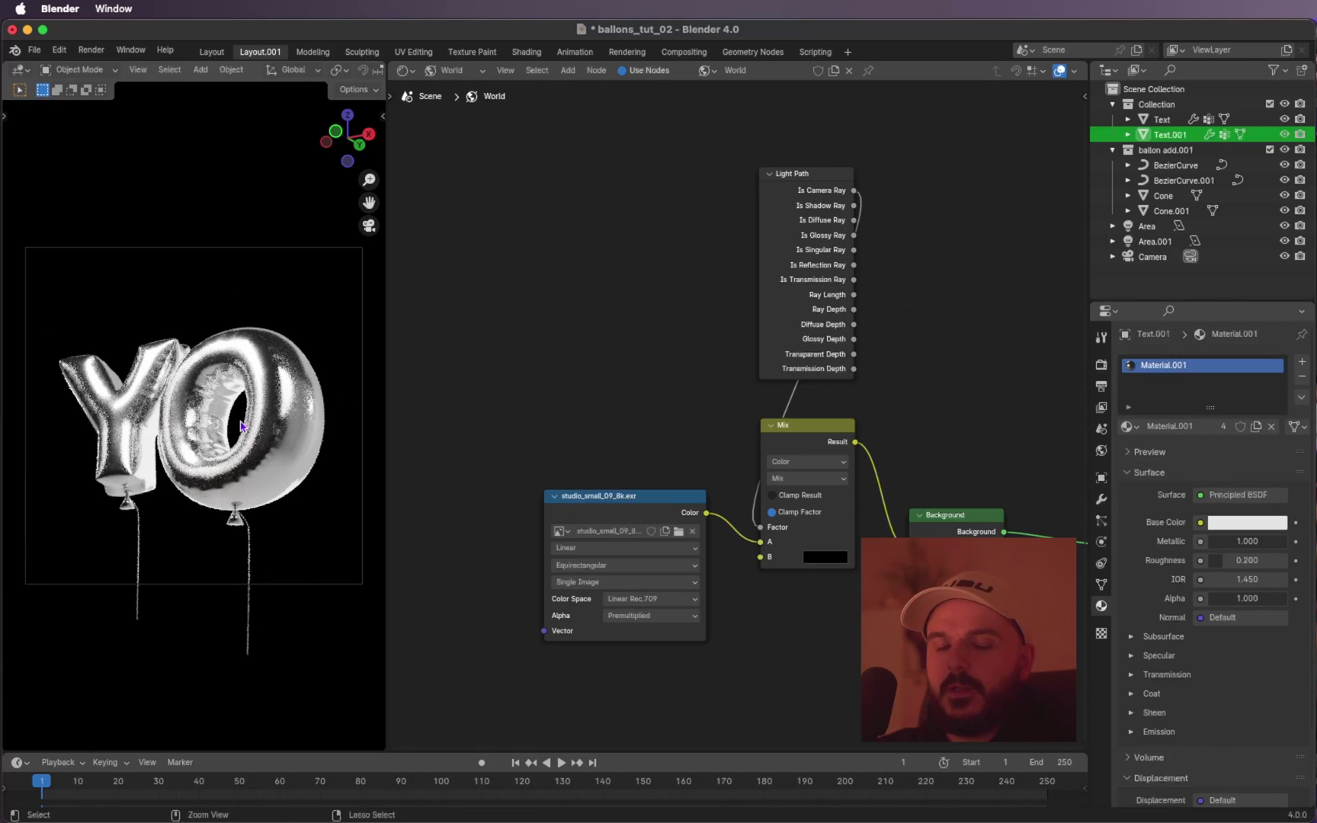
scroll(241, 425, "up", 1, "ctrl")
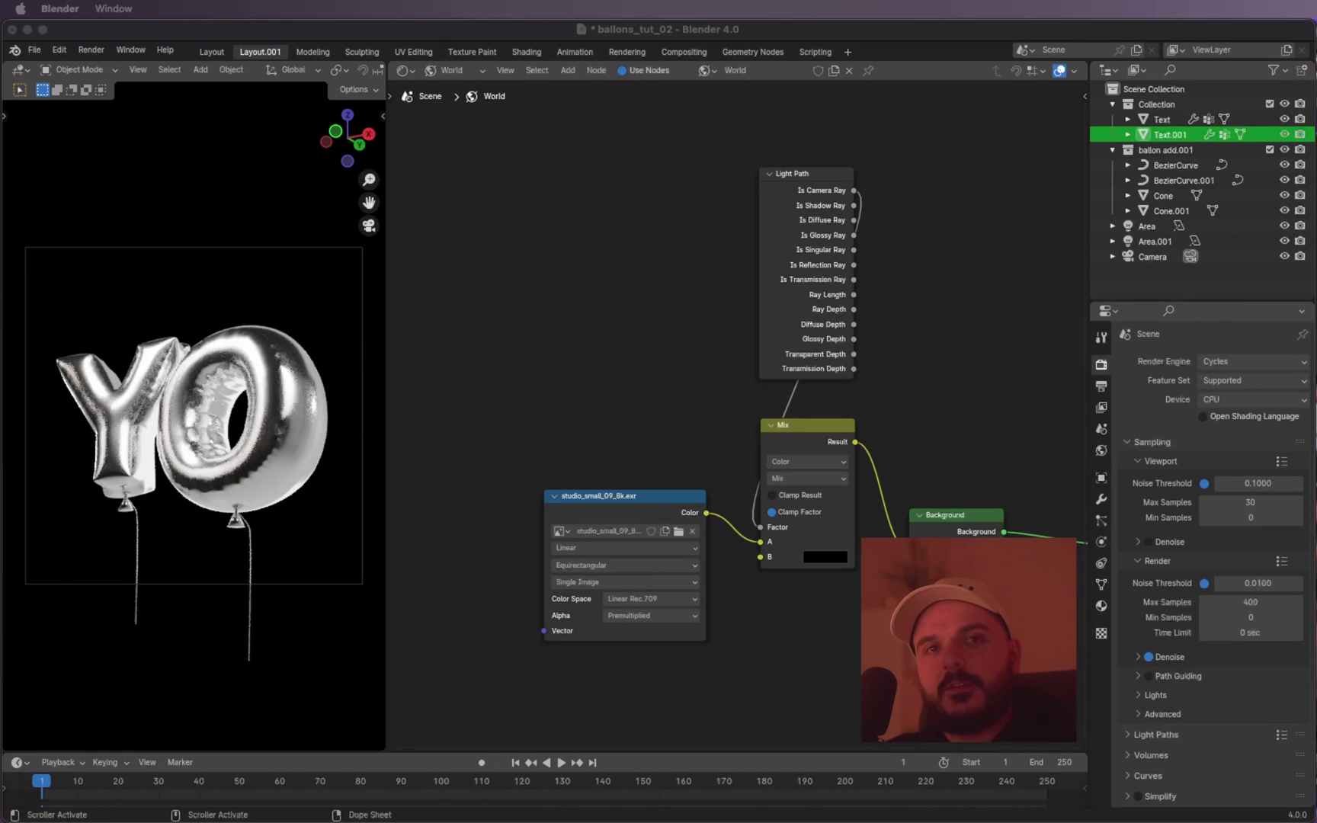